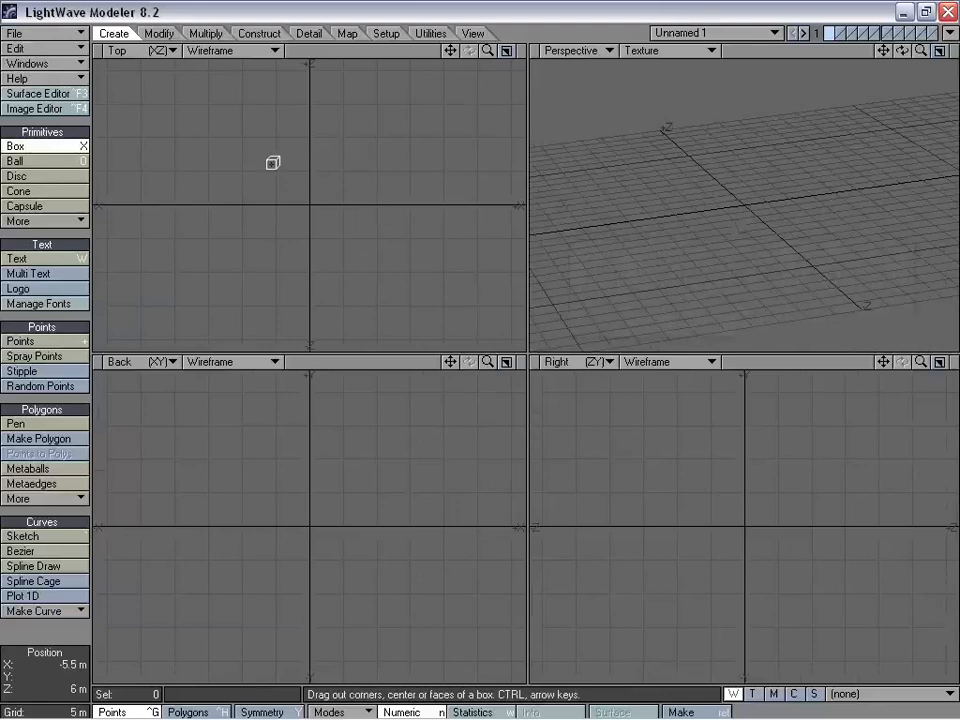
drag(213, 147, 388, 271)
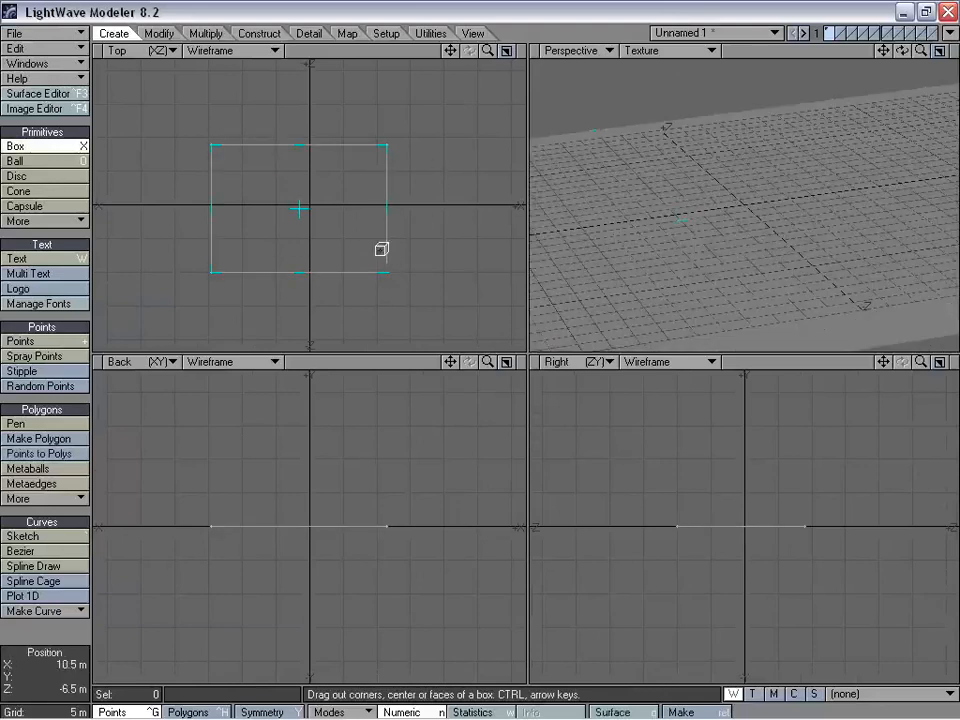
drag(125, 112, 488, 326)
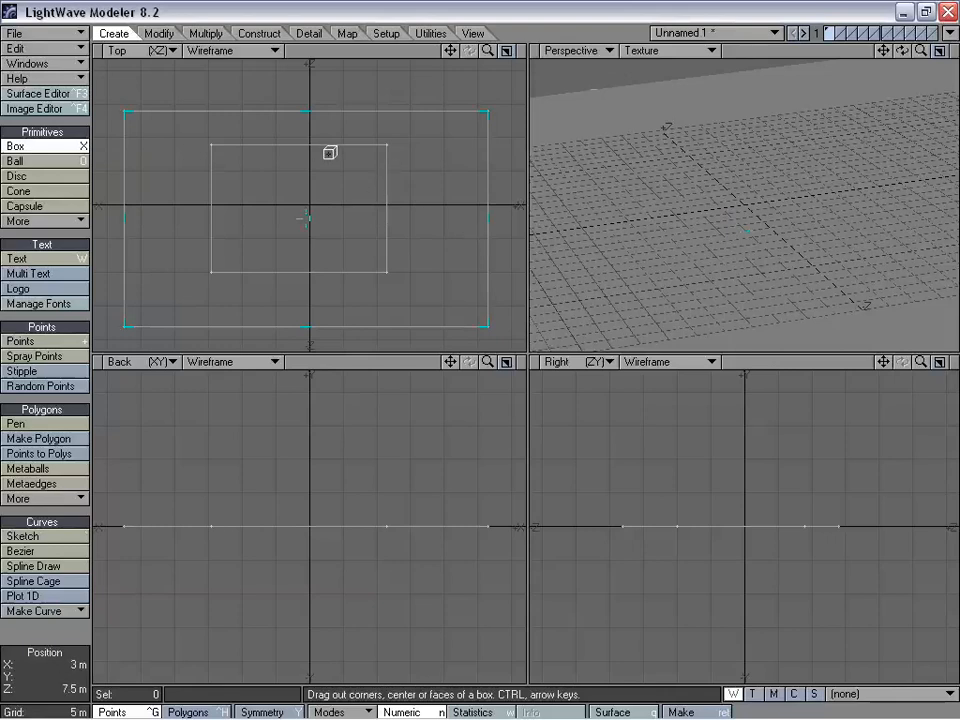
key(space)
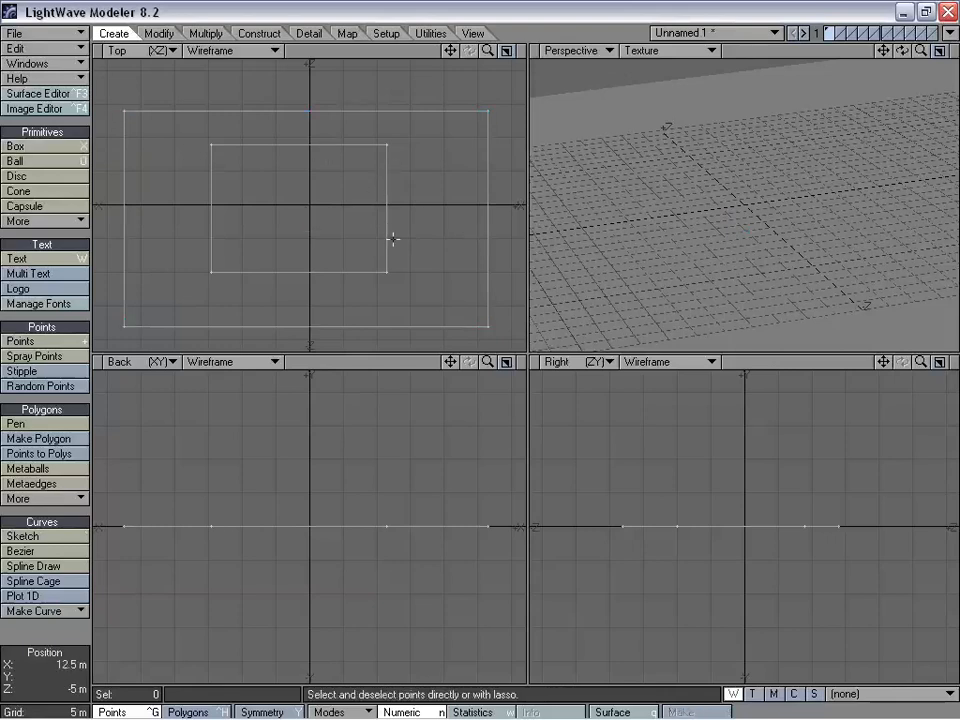
key(Delete)
Step: Create a long box centred on the origin, standing on the ground plane and about 19 m tall
key(shift+x)
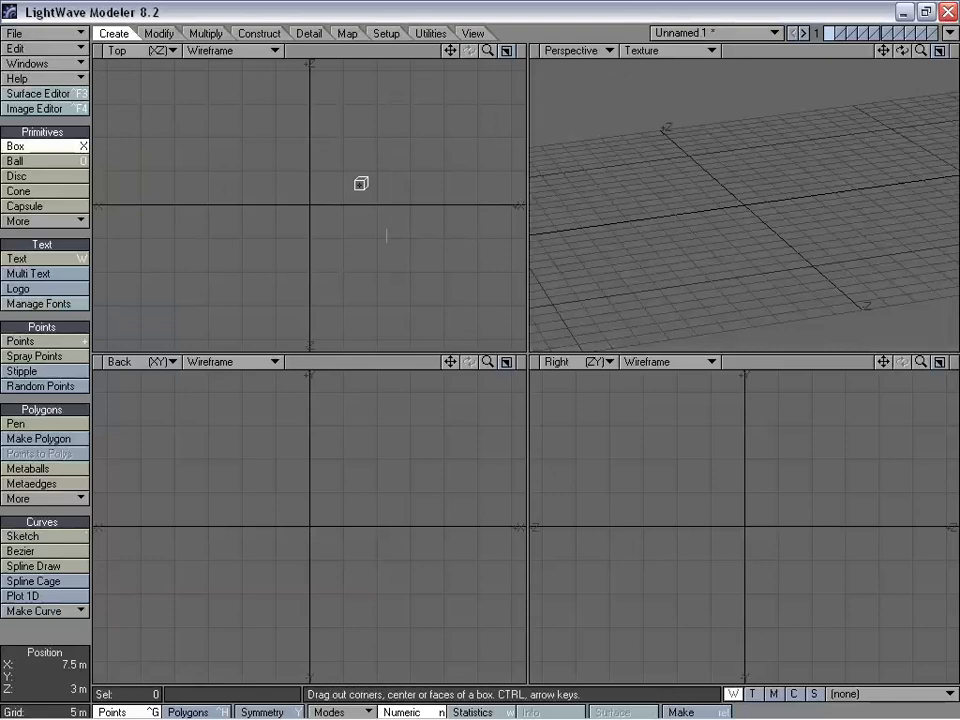
drag(172, 168, 479, 235)
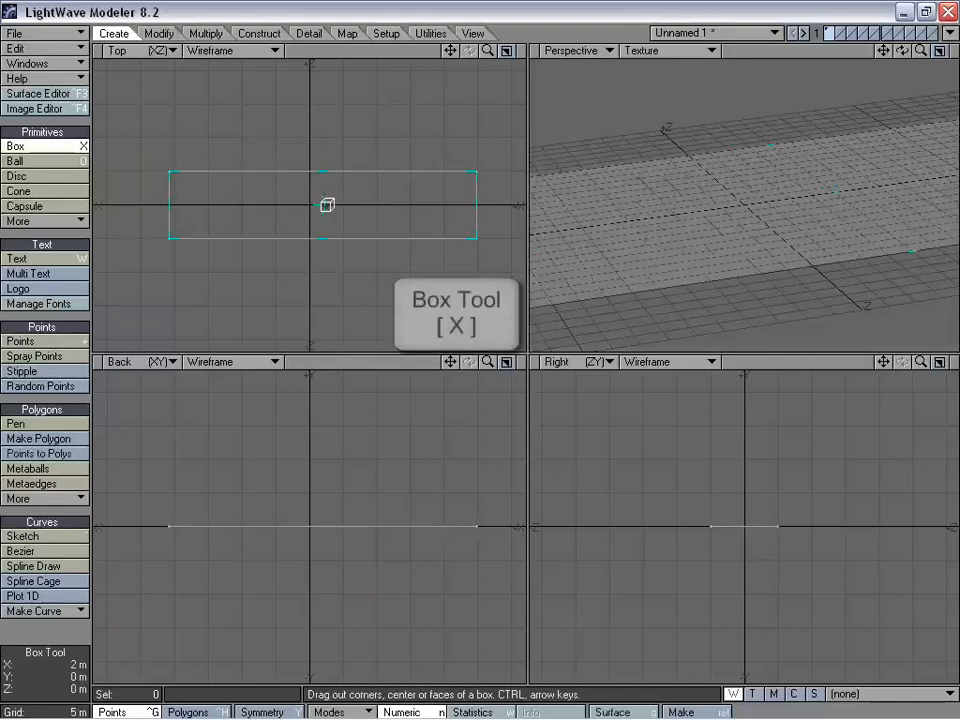
drag(326, 202, 311, 204)
drag(329, 501, 307, 407)
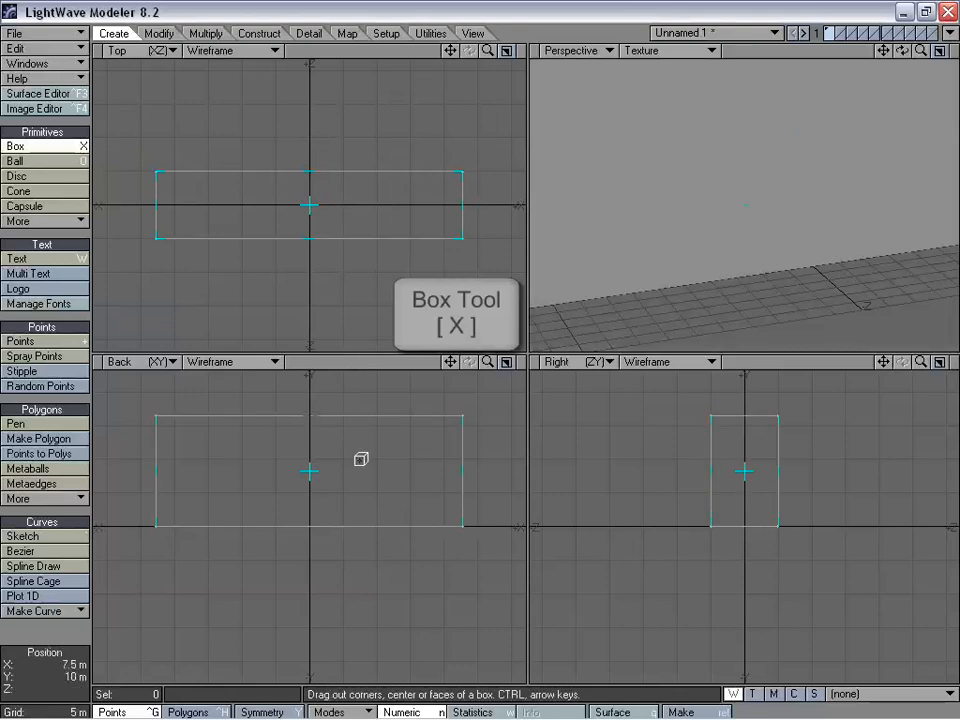
drag(309, 414, 321, 396)
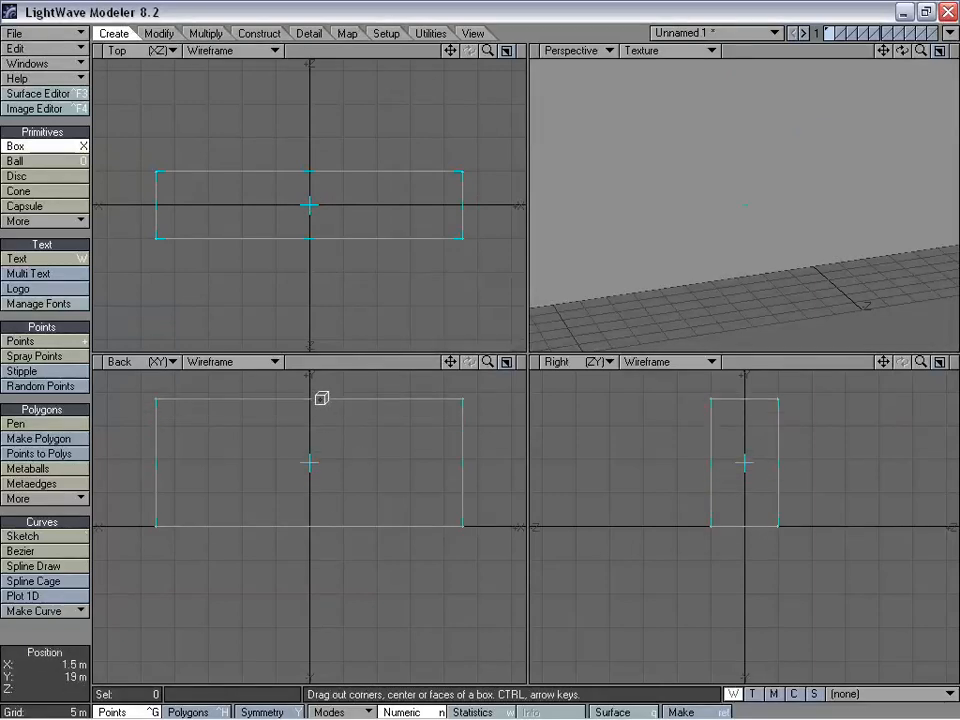
key(space)
key(a)
Step: Make the second layer active with the first layer's large box shown in the background
drag(488, 362, 438, 362)
alt+drag(823, 195, 745, 226)
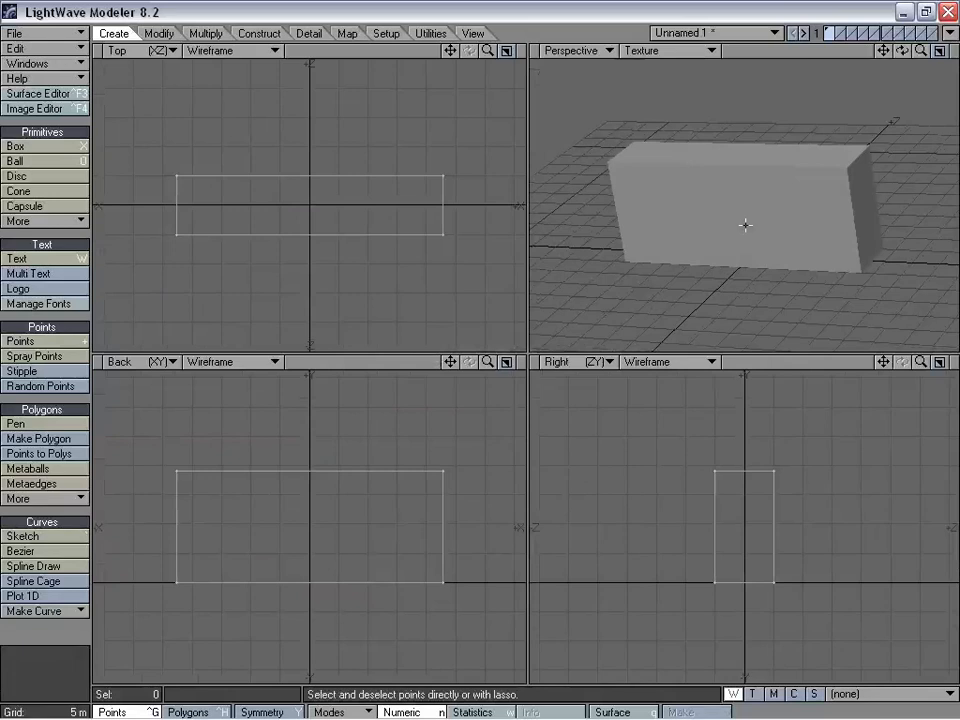
alt+drag(738, 215, 791, 231)
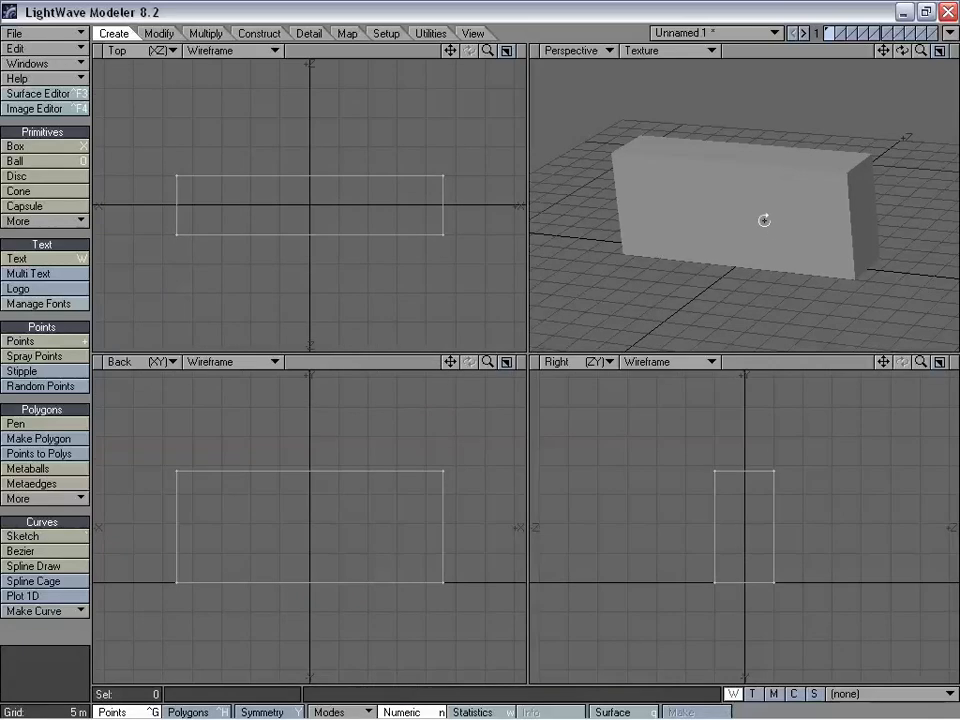
alt+drag(765, 219, 836, 62)
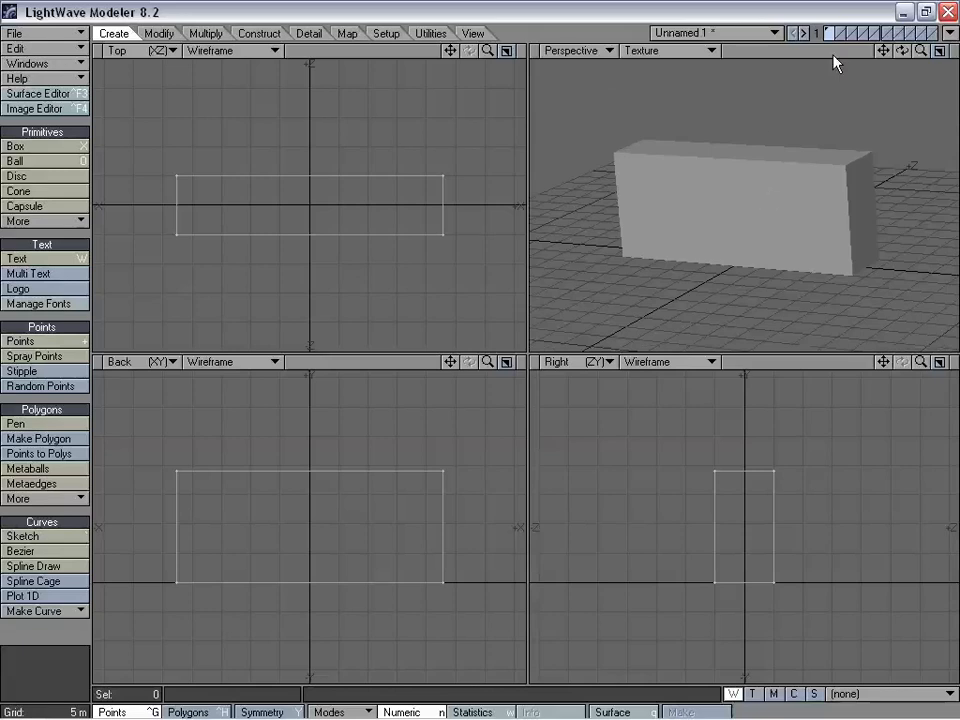
click(840, 33)
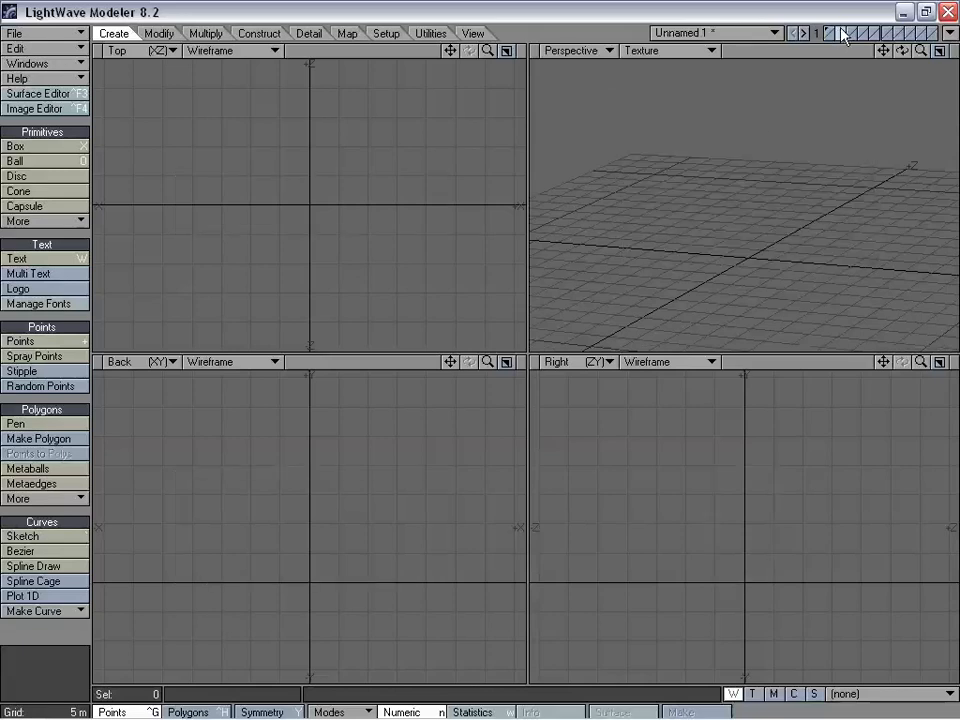
click(829, 38)
Step: Create a small box on top of the large box, flush with its front corner on the negative X end
key(x)
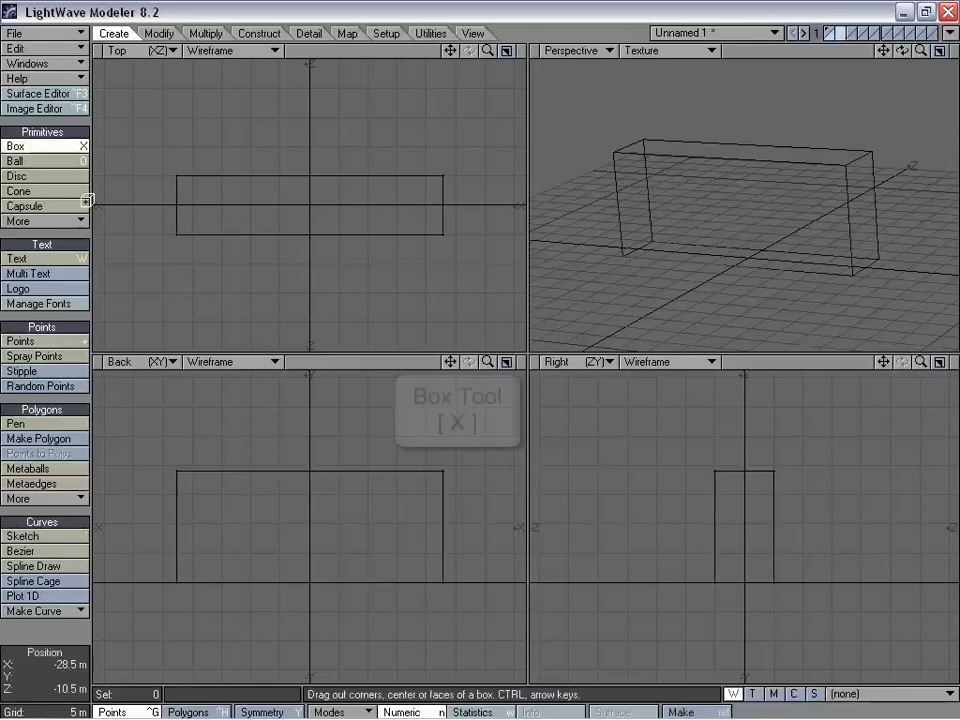
drag(178, 470, 237, 446)
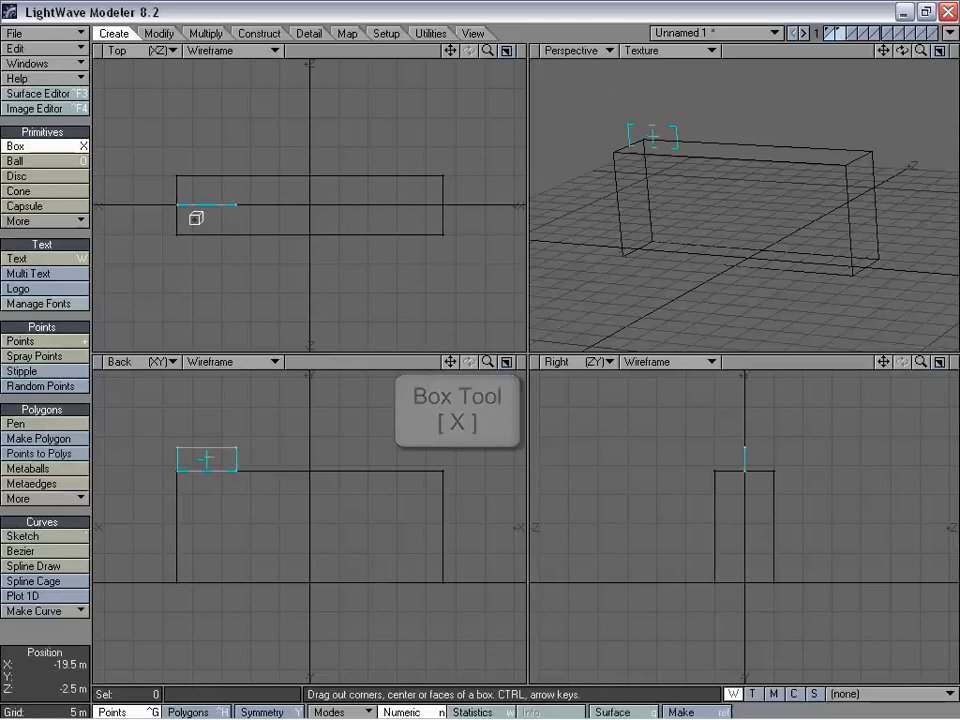
mouse_move(195, 216)
mouse_down()
mouse_move(199, 238)
mouse_move(204, 217)
mouse_up()
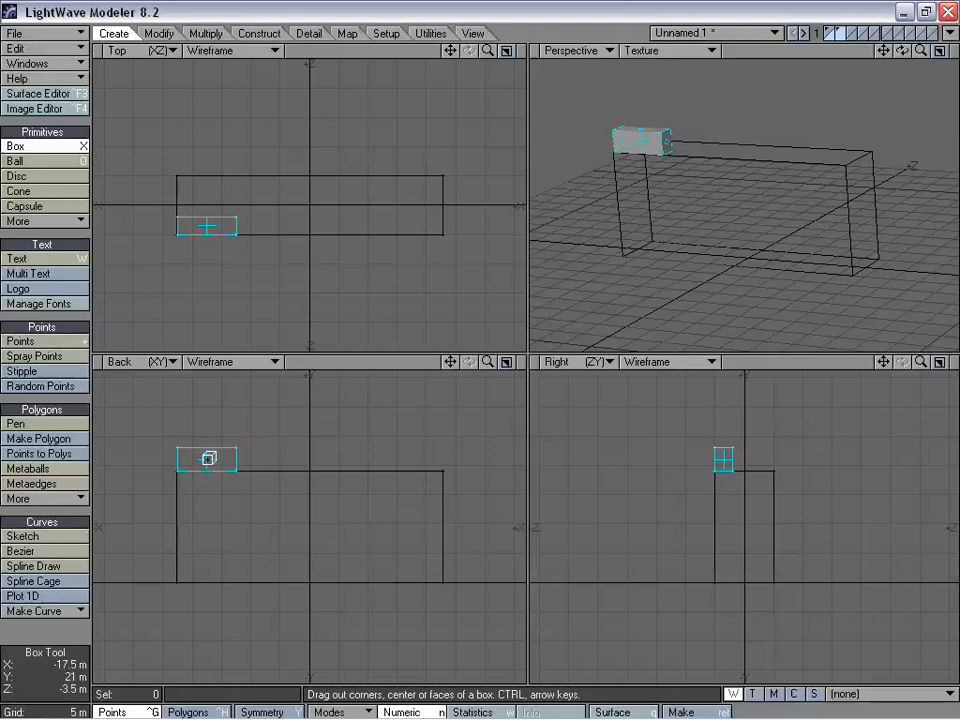
drag(230, 461, 203, 454)
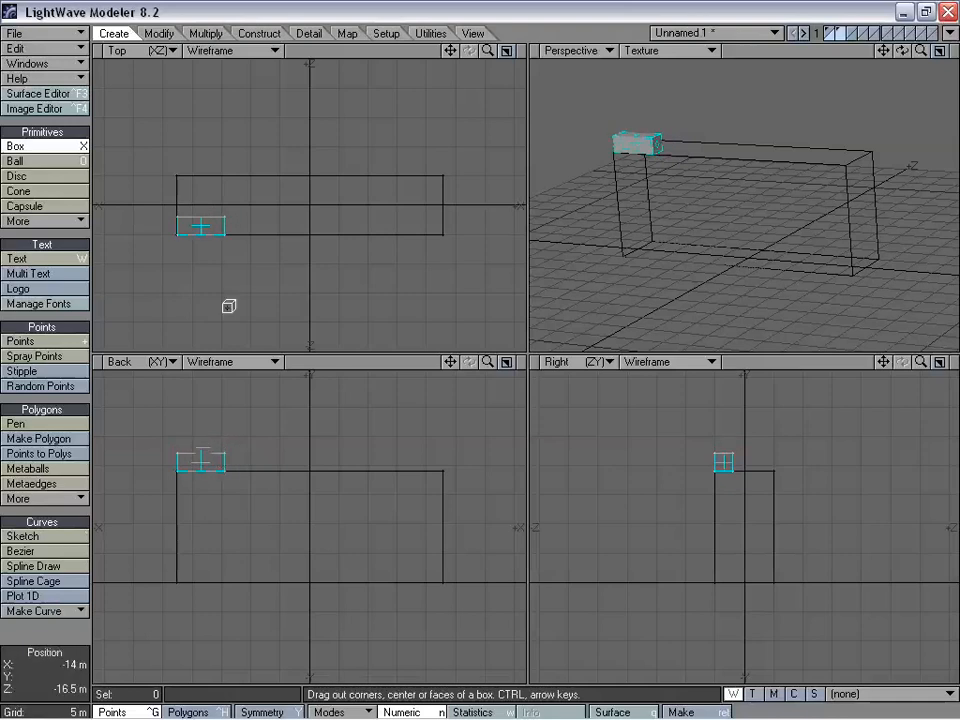
drag(203, 216, 204, 221)
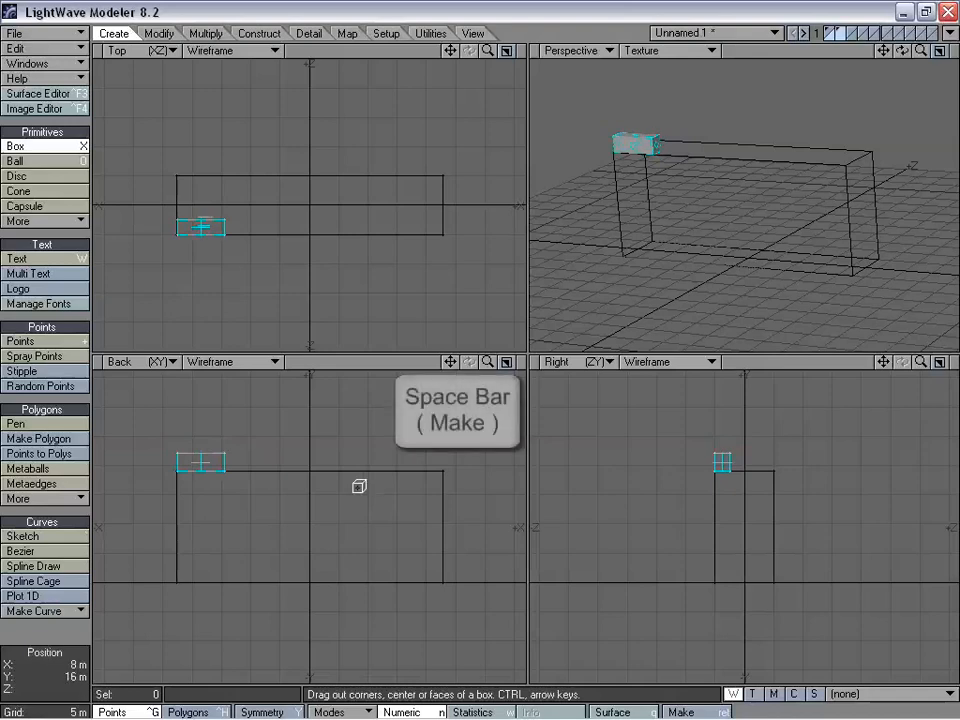
key(space)
Step: Stretch the small box slightly taller and align it with the corner and top edge of the background box
key(a)
key(comma)
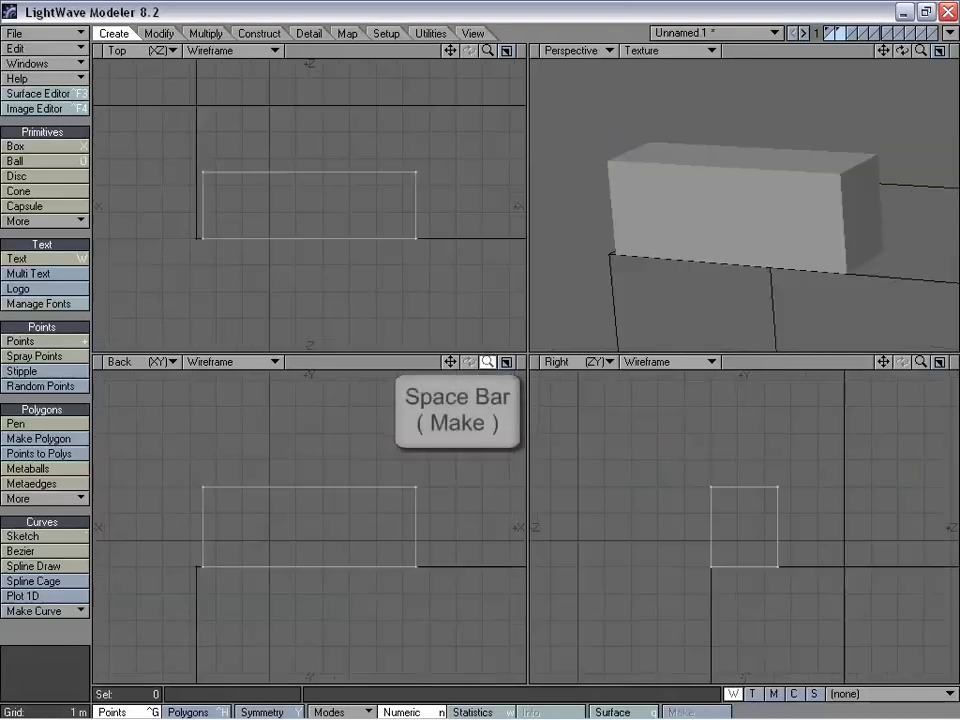
key(h)
mouse_move(321, 531)
mouse_down()
mouse_move(311, 525)
mouse_move(329, 545)
mouse_move(320, 545)
mouse_up()
key(t)
drag(450, 362, 540, 329)
drag(488, 362, 565, 362)
drag(183, 562, 187, 562)
mouse_move(488, 362)
mouse_down()
mouse_move(422, 362)
mouse_move(361, 377)
mouse_move(484, 362)
mouse_move(365, 362)
mouse_move(489, 362)
mouse_up()
Step: Lower the small box's upper front edge with the Drag tool to slope its top, and stretch the box shallower in depth
drag(884, 362, 928, 362)
alt+drag(765, 208, 731, 279)
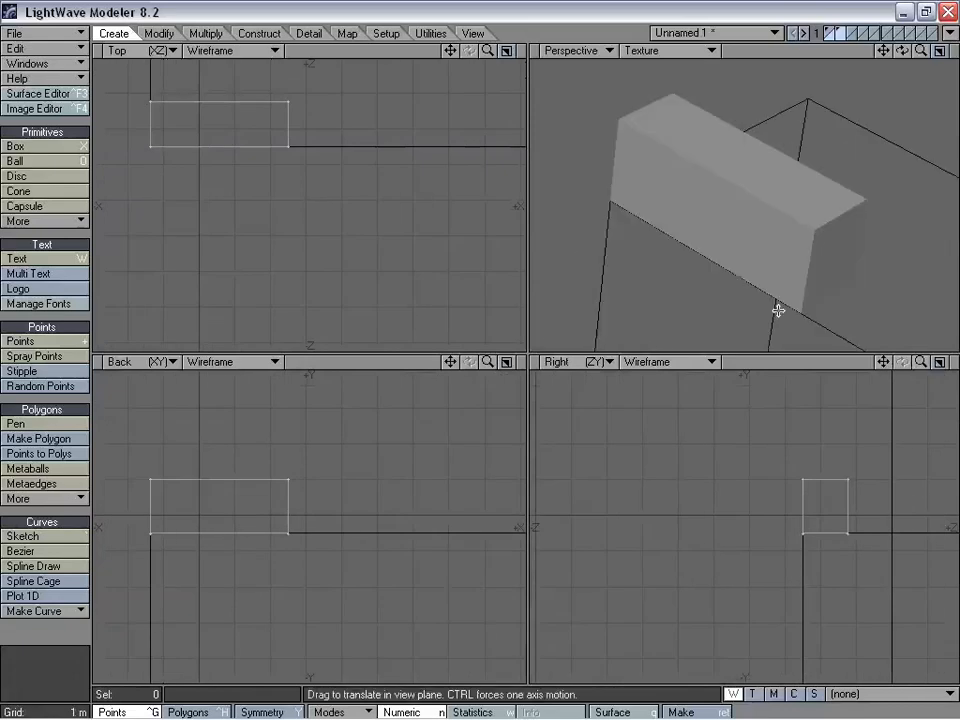
key(ctrl+t)
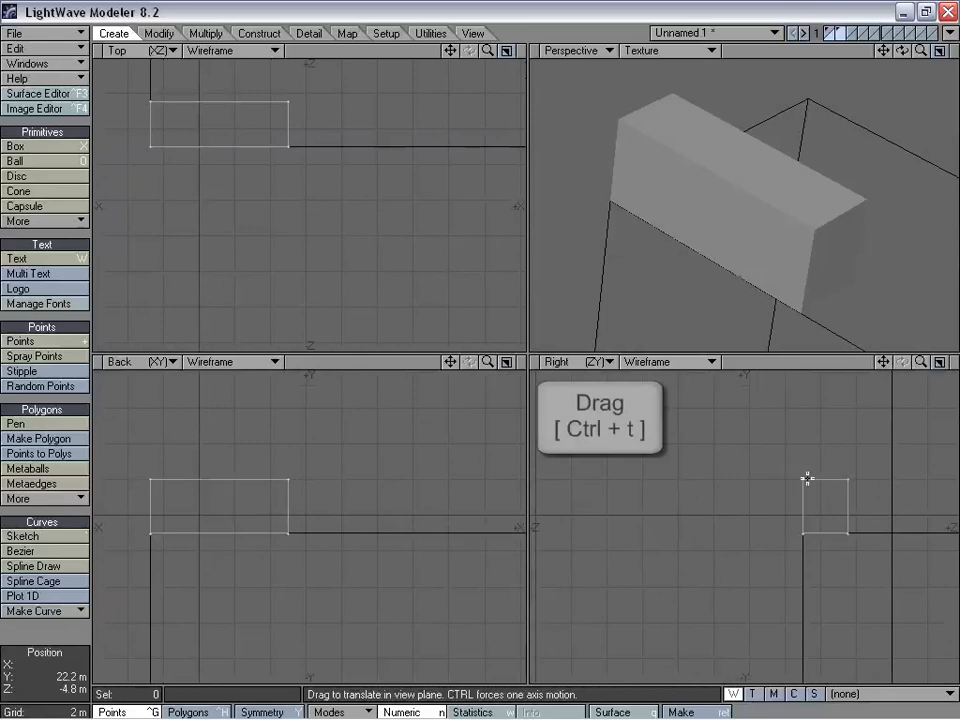
drag(803, 480, 803, 491)
alt+drag(864, 278, 780, 302)
key(h)
drag(801, 510, 770, 510)
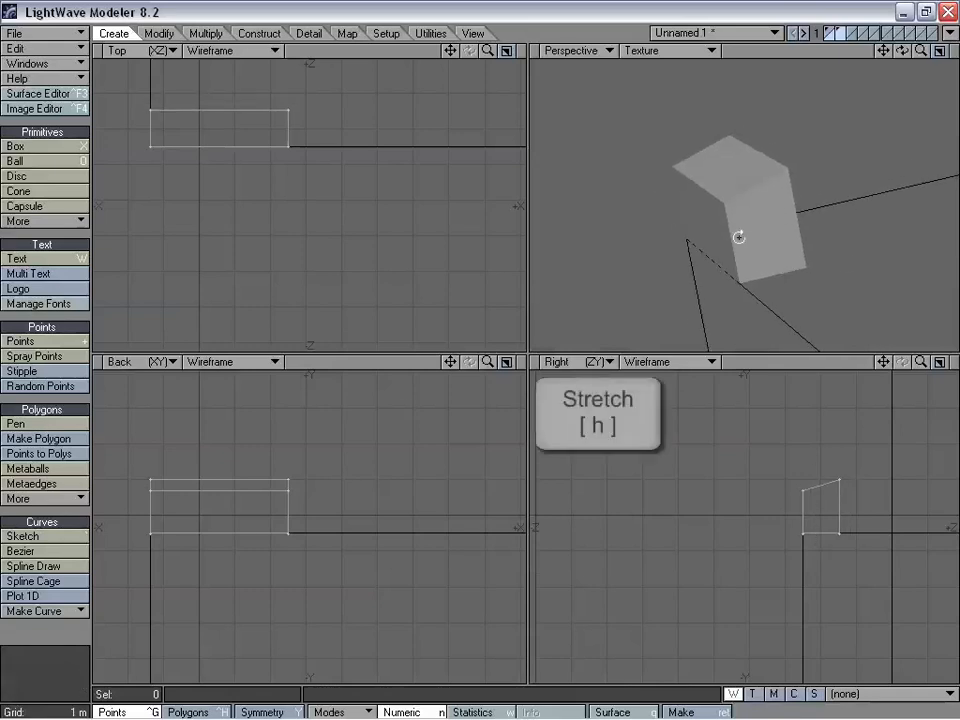
Step: Steepen the small box's sloped top by lowering its upper front edge, and stretch the whole box taller
alt+drag(737, 236, 716, 222)
key(t)
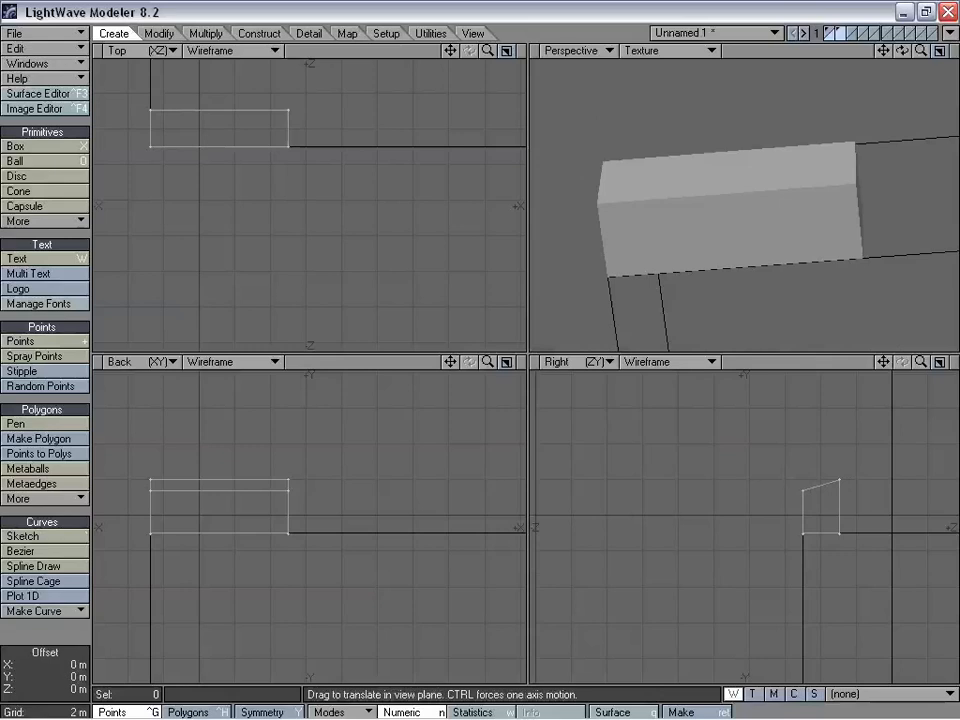
drag(803, 490, 803, 497)
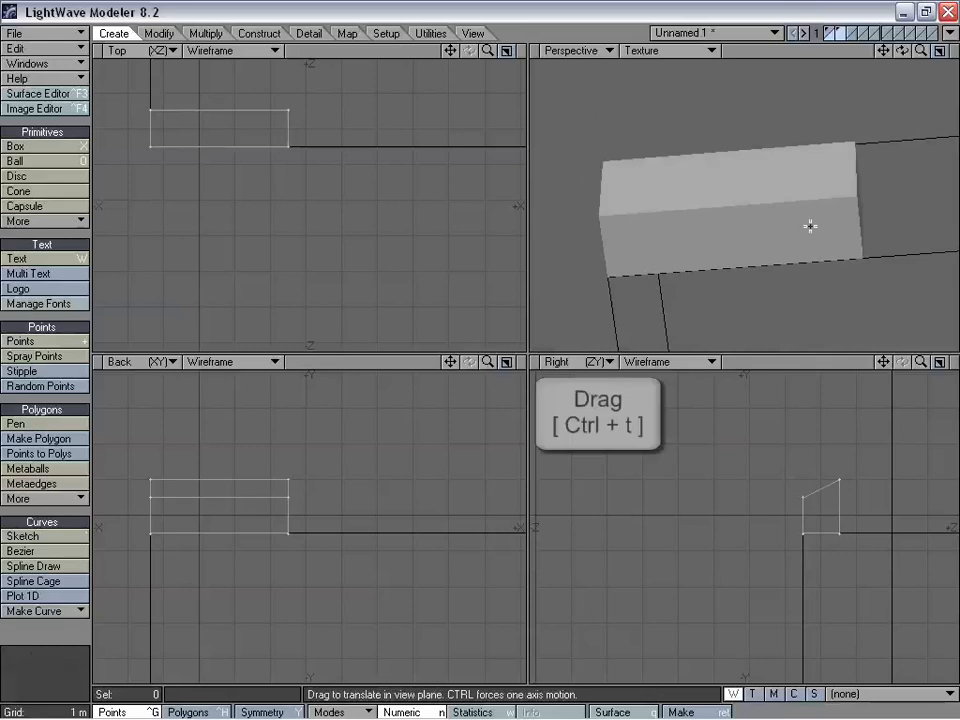
alt+drag(810, 226, 744, 228)
drag(803, 497, 820, 513)
key(h)
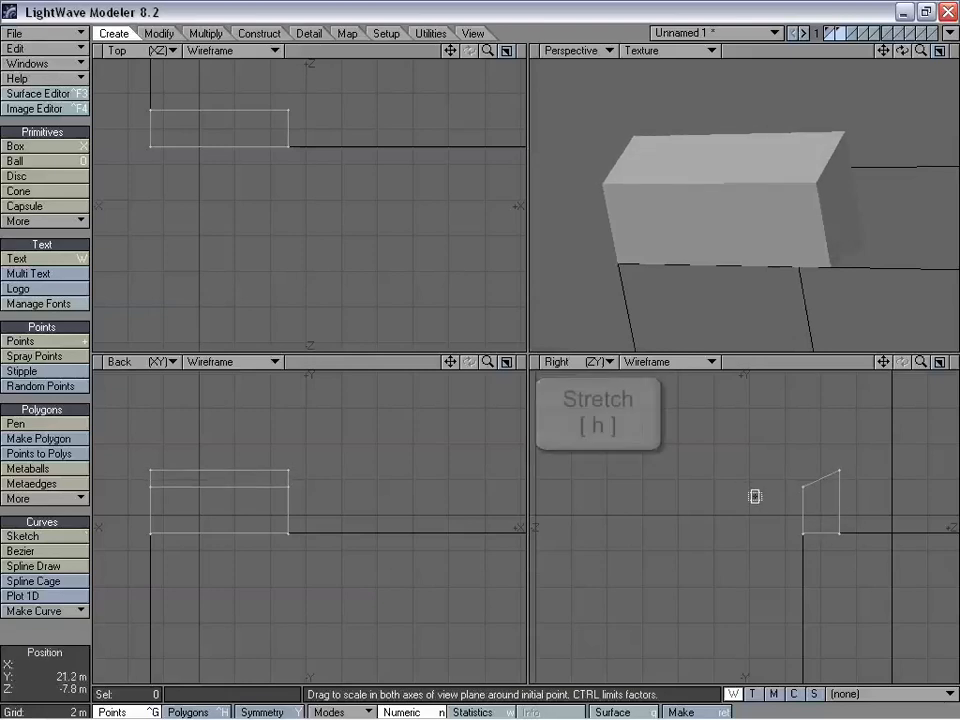
key(t)
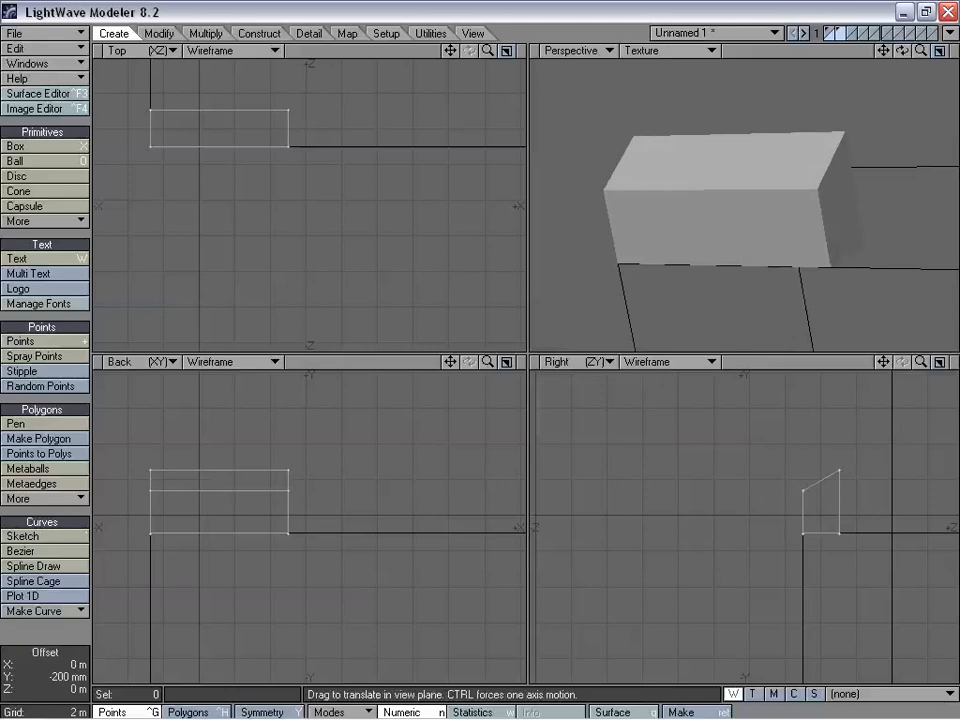
key(ctrl+t)
alt+drag(760, 320, 765, 257)
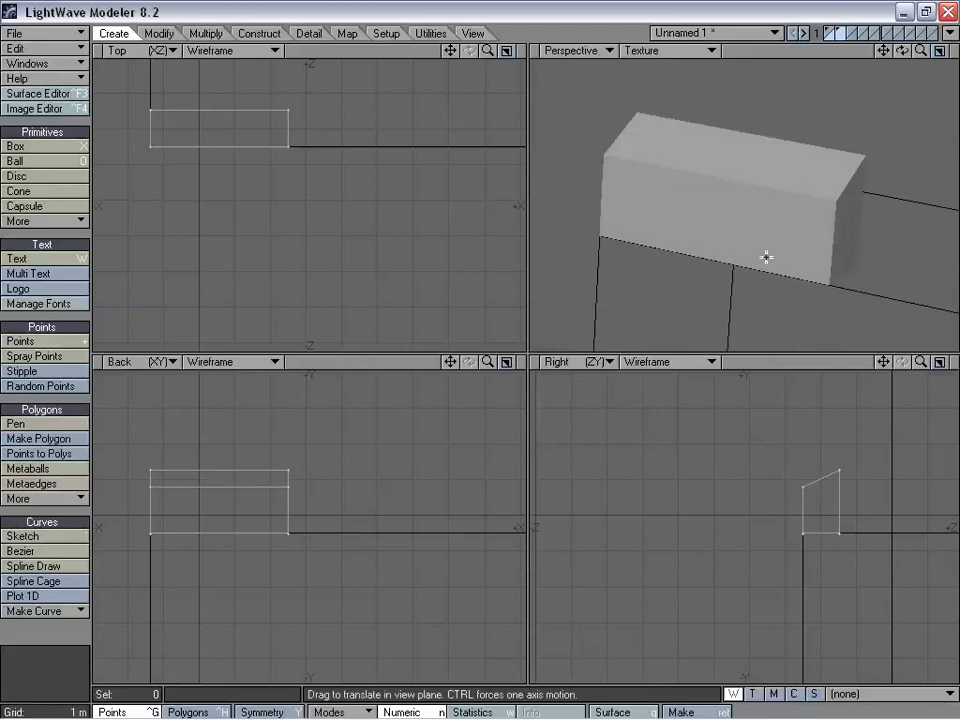
Step: Make the empty third layer active with the first and second layers in the background
click(849, 35)
shift+click(834, 34)
shift+click(832, 38)
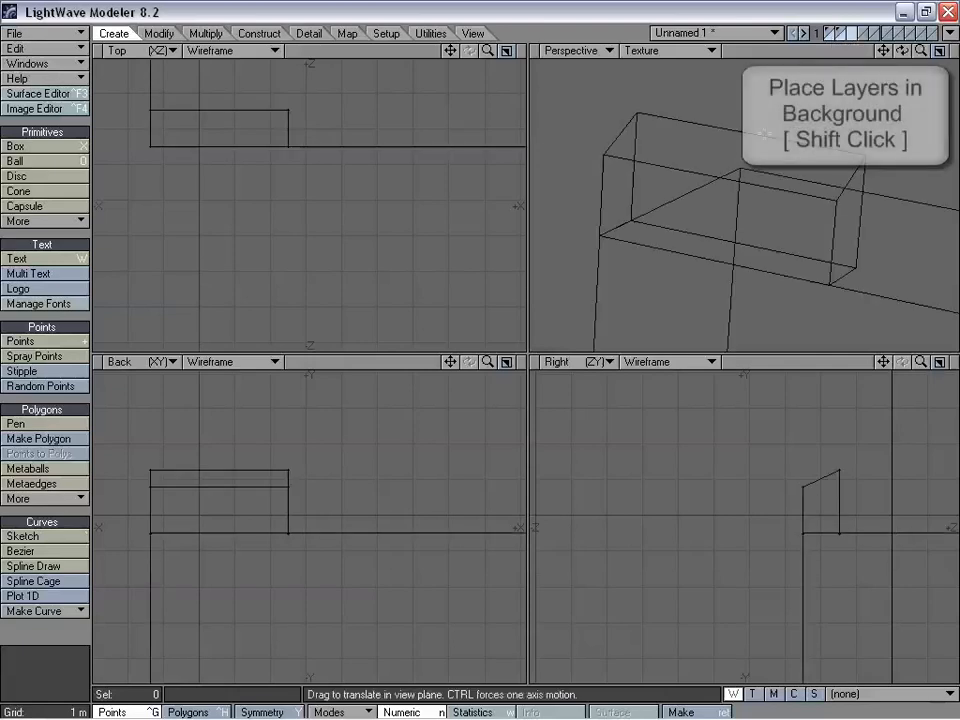
Step: Create a thin upright box near the negative X end of the sloped block, extending through its front and back faces
click(35, 150)
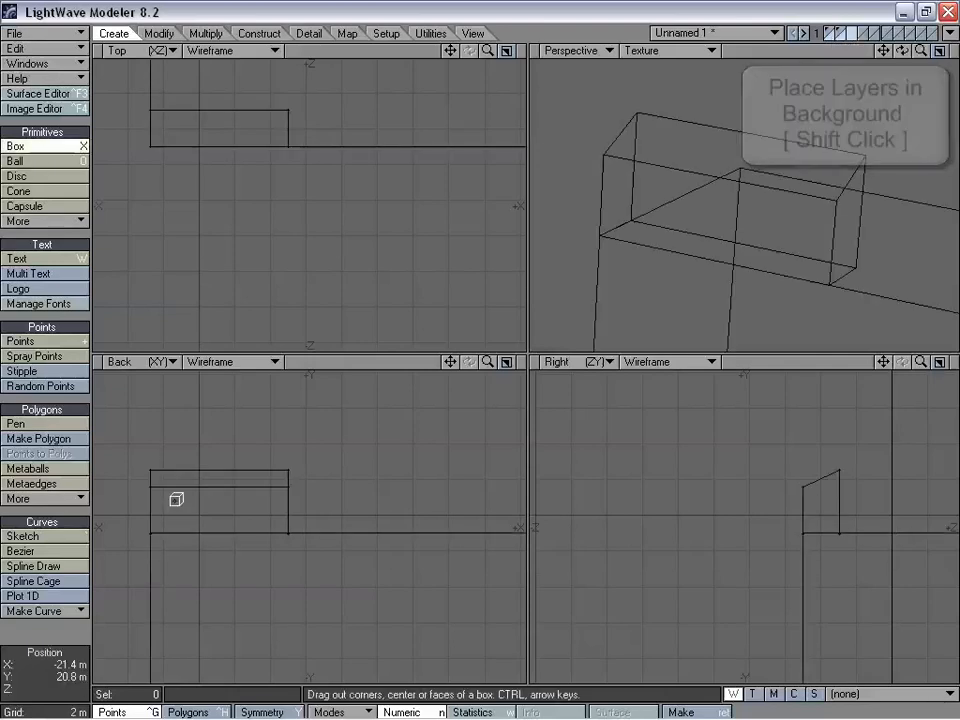
mouse_move(182, 477)
mouse_down()
mouse_move(185, 521)
mouse_move(190, 500)
mouse_move(178, 509)
mouse_move(179, 491)
mouse_up()
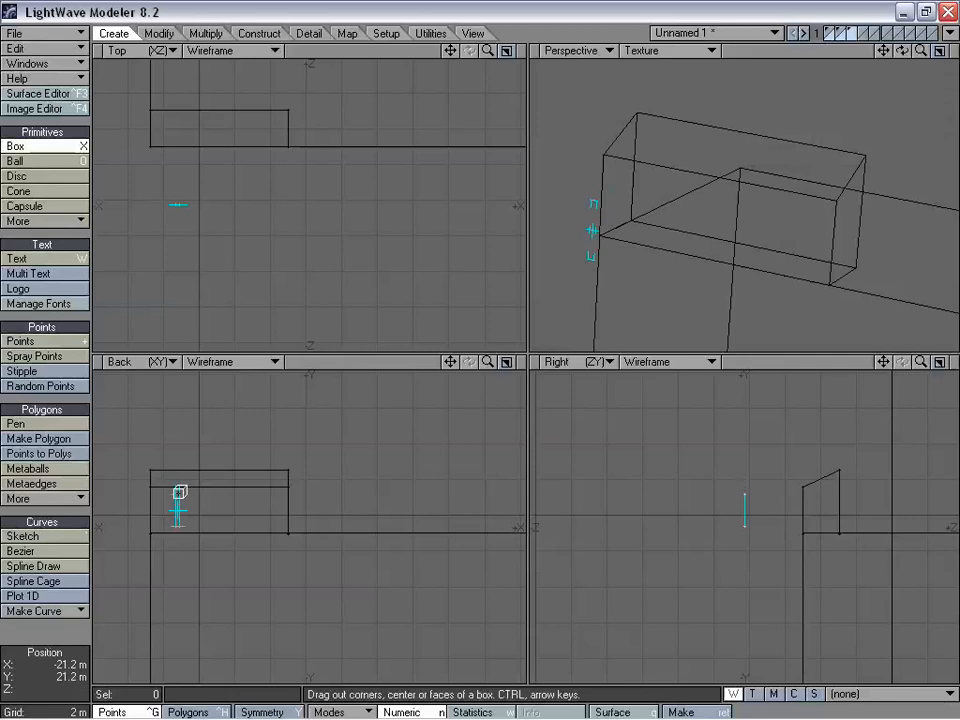
drag(865, 513, 871, 510)
drag(747, 514, 791, 513)
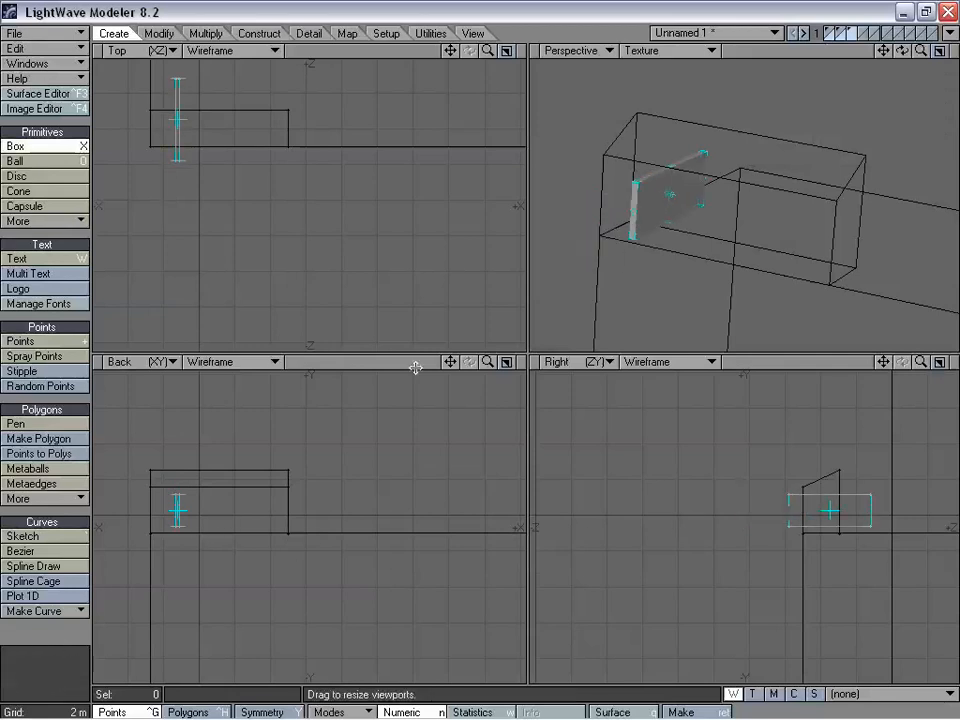
drag(450, 362, 552, 362)
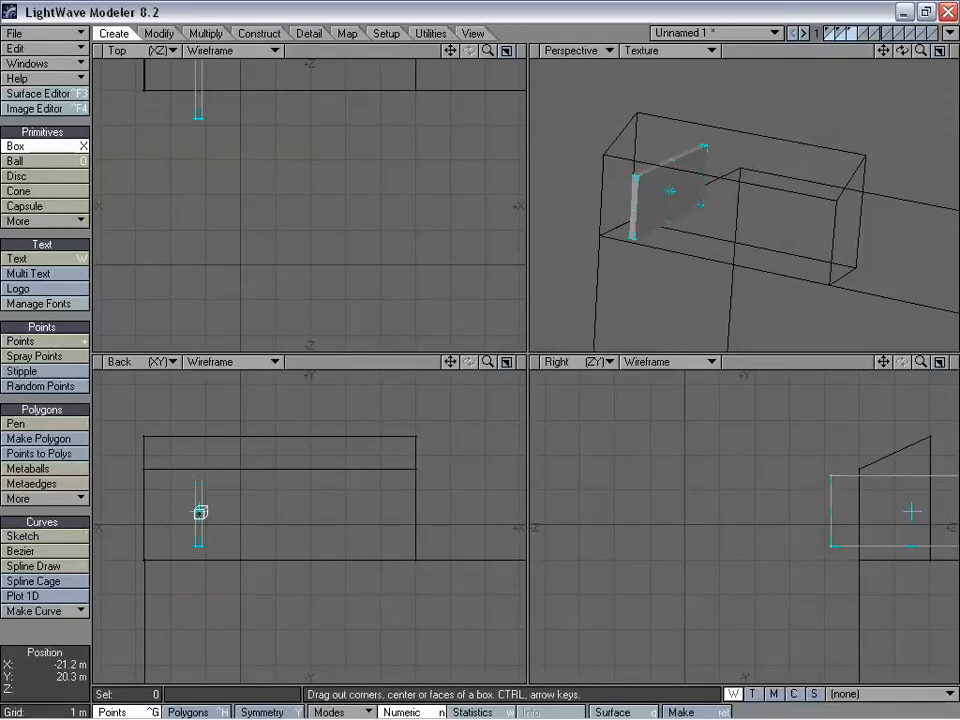
drag(199, 514, 226, 514)
key(space)
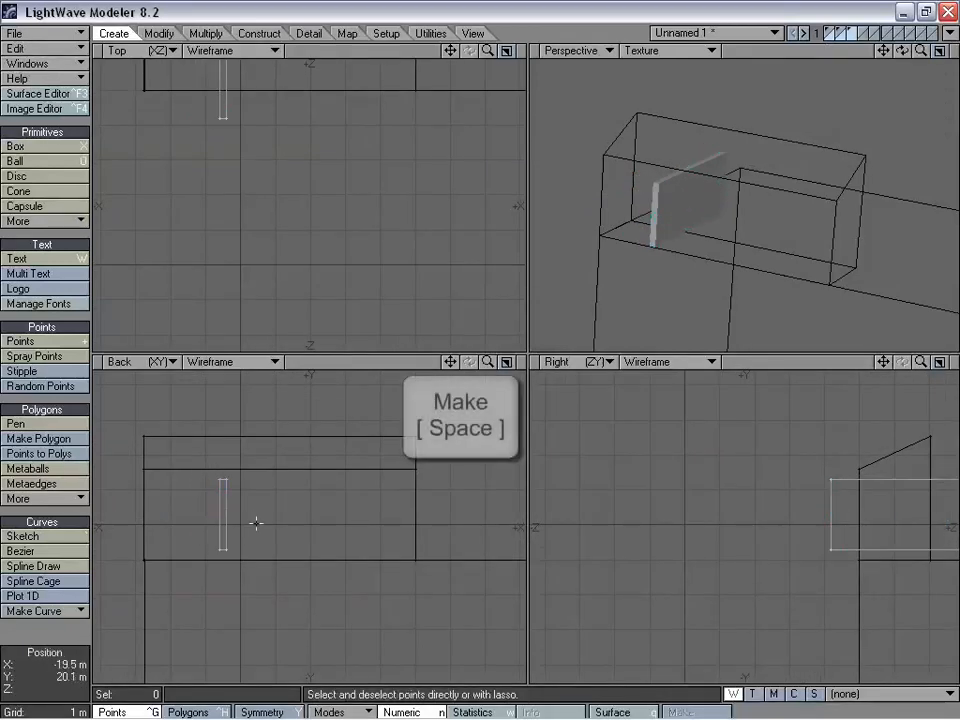
Step: Mirror the thin box across a vertical axis near the middle of the sloped block
key(shift+v)
drag(283, 484, 283, 508)
key(space)
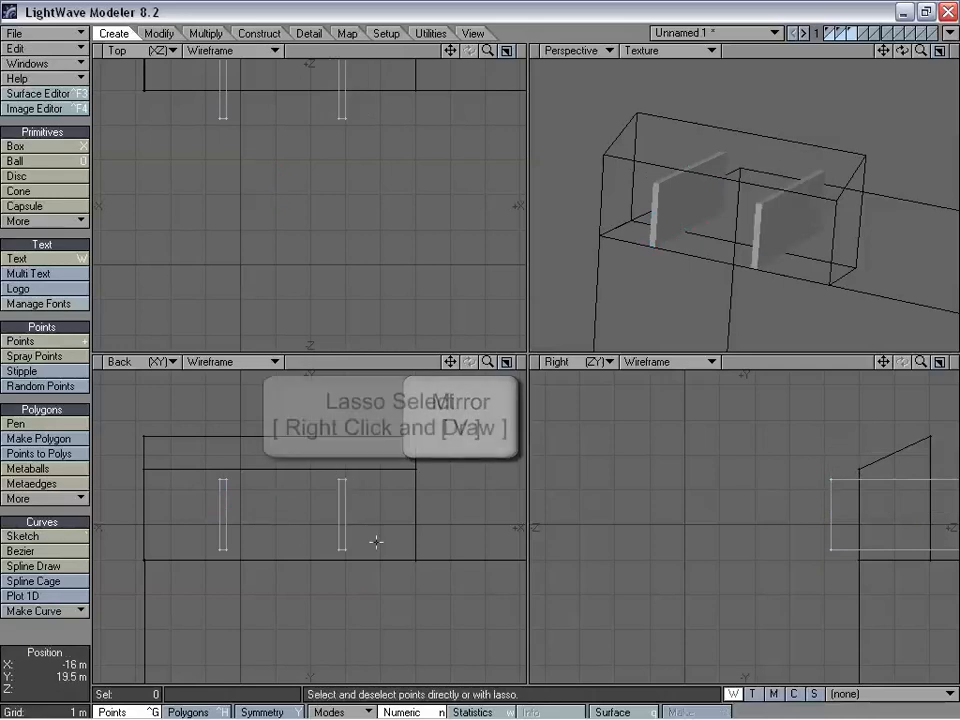
Step: Select the mirrored thin box's polygons, move them -200 mm in X, and clear the selection
mouse_move(396, 500)
right_down()
mouse_move(396, 547)
mouse_move(411, 581)
right_up()
key(ctrl+h)
key(t)
drag(405, 544, 398, 544)
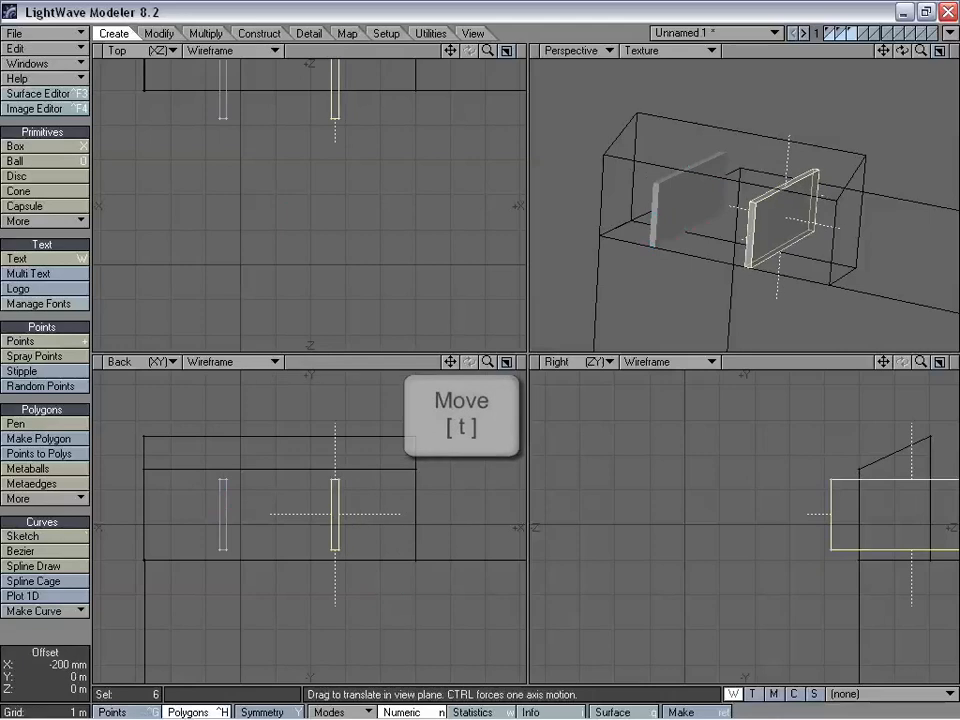
key(space)
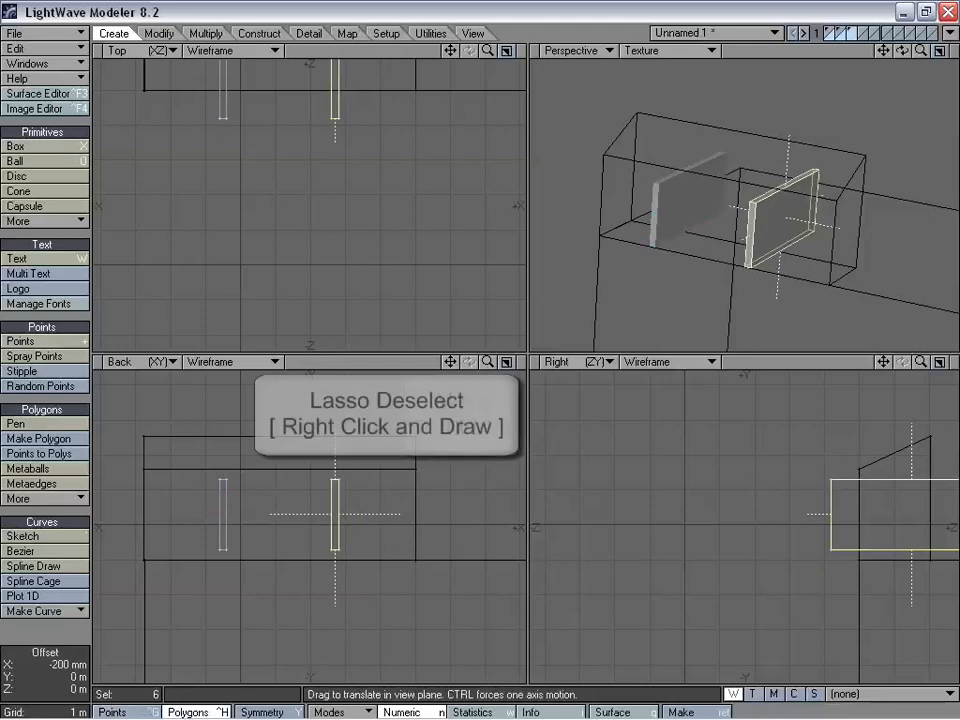
click(420, 510)
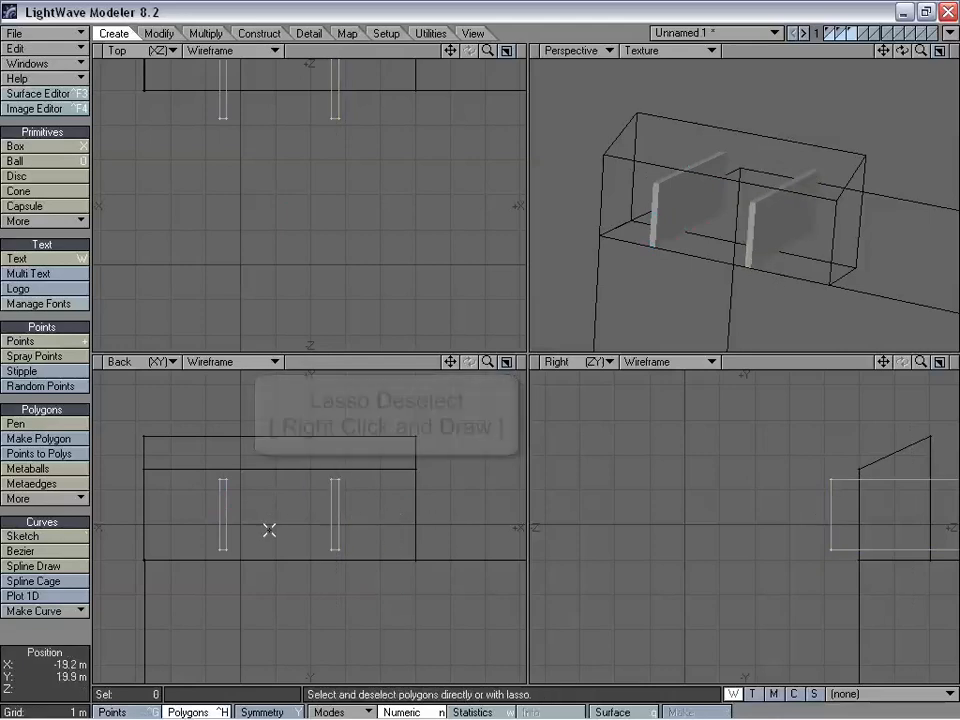
Step: Shift both thin boxes slightly in X so they sit symmetrically about the middle of the sloped block, and clear the selection
right_drag(277, 537, 262, 549)
key(t)
drag(263, 549, 270, 549)
key(space)
mouse_move(304, 452)
right_down()
mouse_move(276, 437)
mouse_move(404, 469)
mouse_move(374, 563)
right_up()
key(t)
drag(374, 563, 370, 563)
key(space)
mouse_move(411, 461)
right_down()
mouse_move(379, 433)
mouse_move(400, 550)
right_up()
Step: Make the sloped block's second layer active with only the thin boxes' third layer in the background
alt+drag(756, 259, 727, 238)
key(a)
alt+drag(874, 208, 745, 230)
key(shift+a)
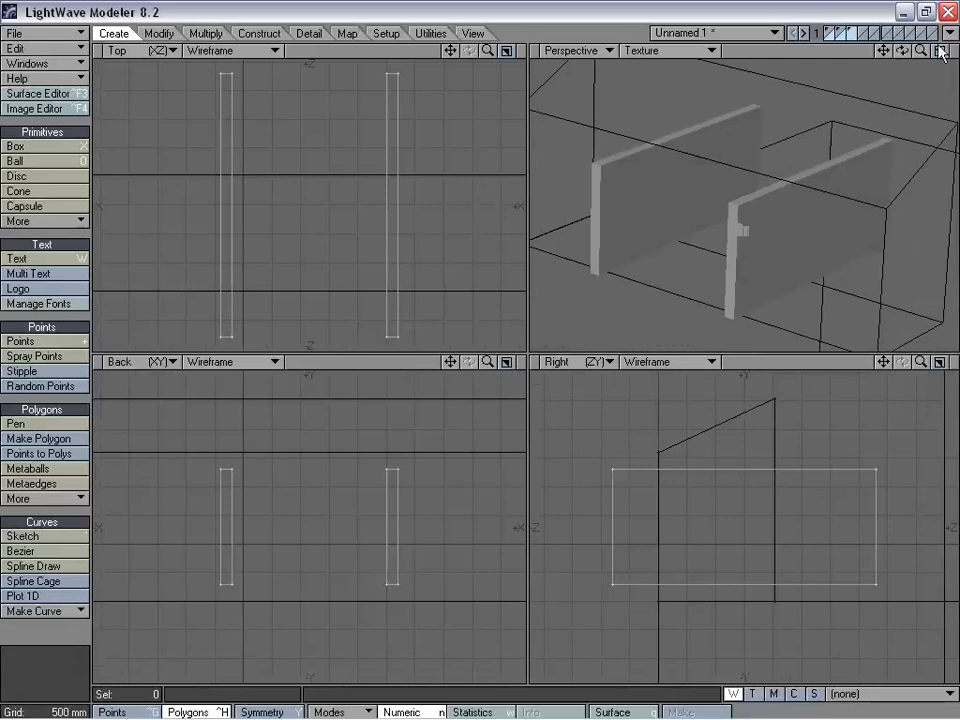
drag(919, 50, 906, 64)
key(a)
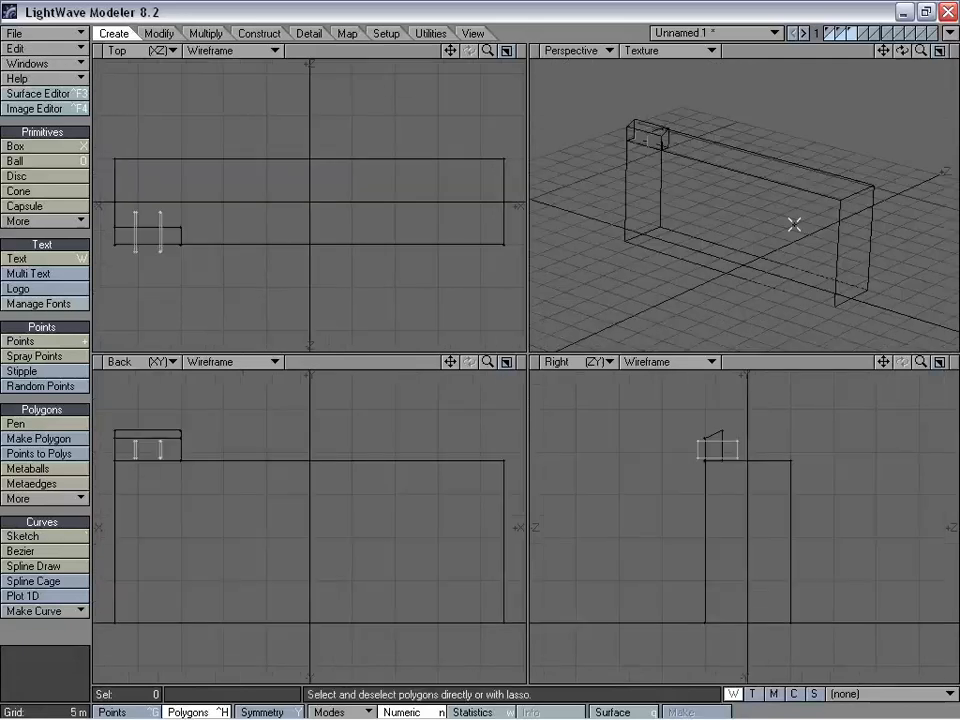
alt+drag(798, 221, 740, 228)
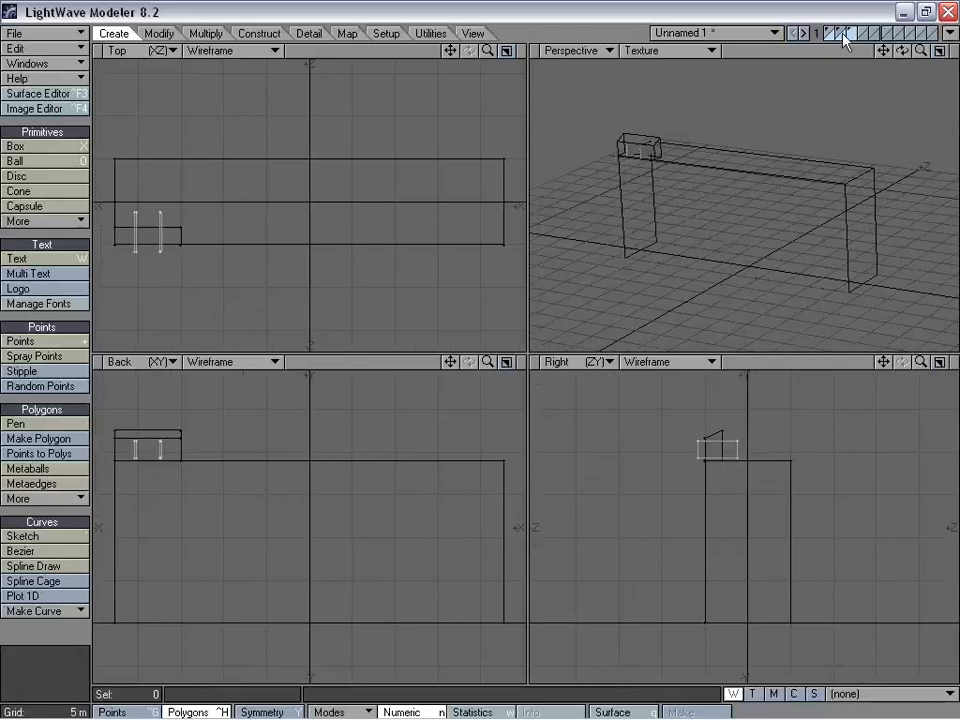
click(842, 33)
click(849, 29)
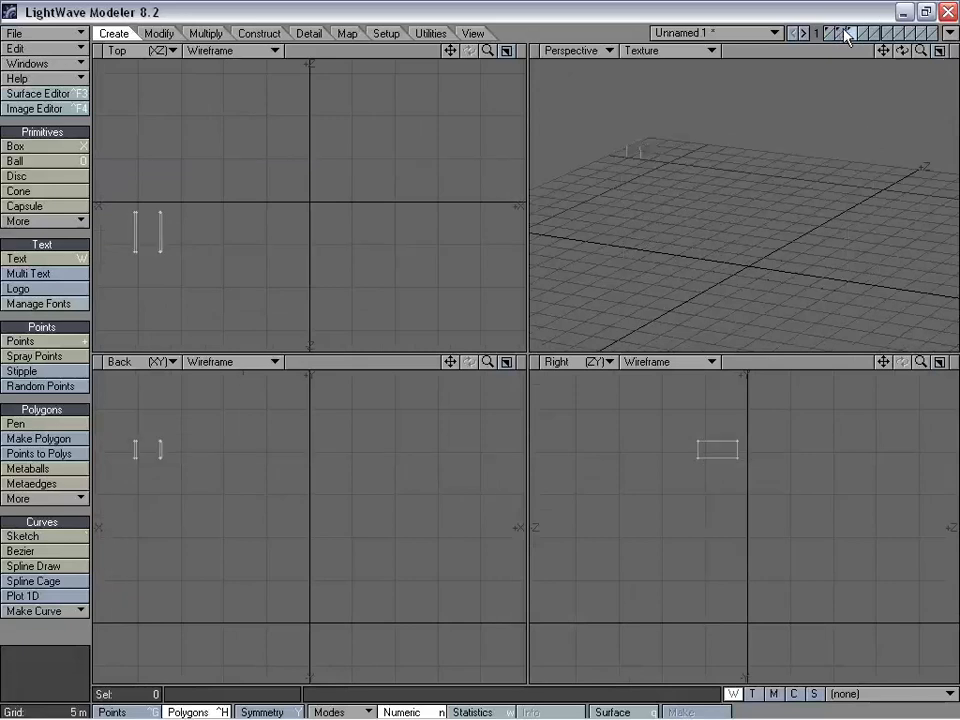
click(838, 30)
click(850, 38)
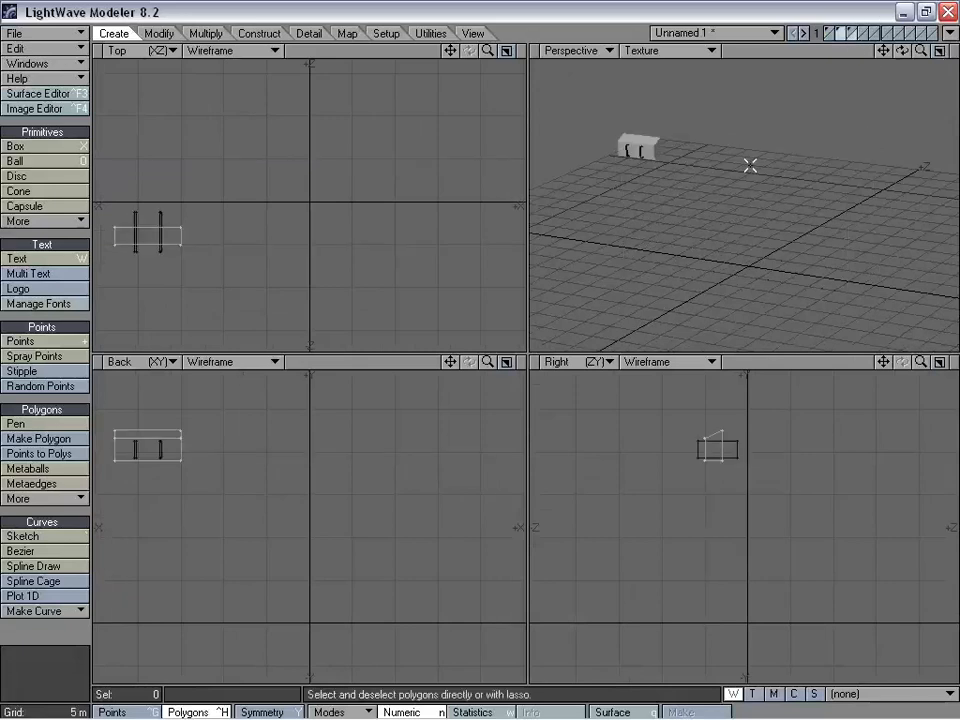
key(a)
alt+drag(739, 180, 723, 198)
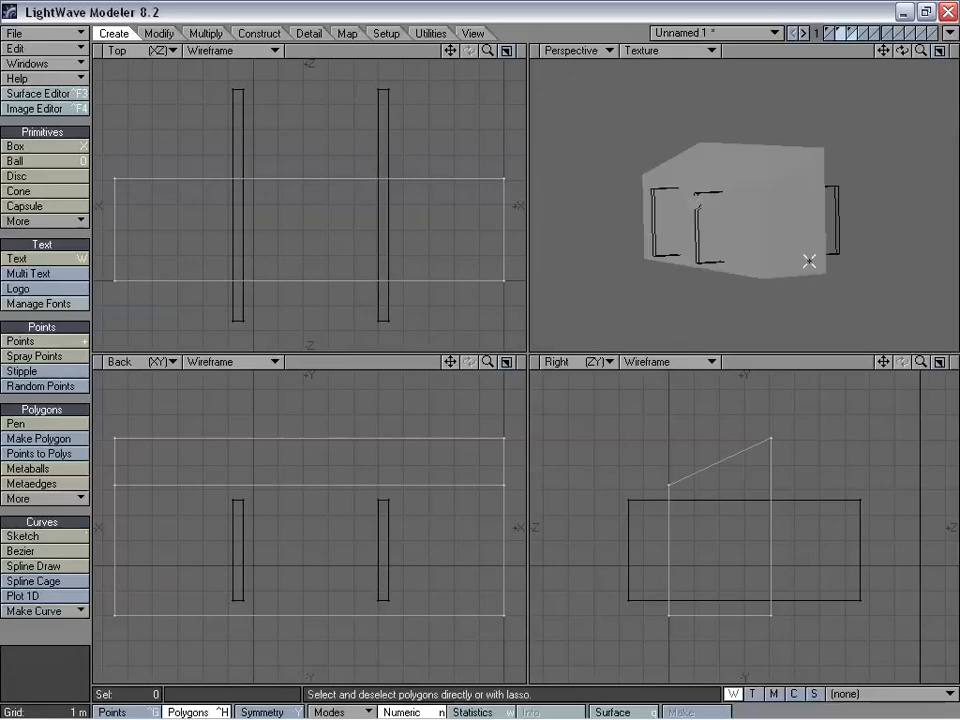
Step: Subtract the two thin boxes from the sloped block with a Boolean operation and show only the block's layer
key(shift+b)
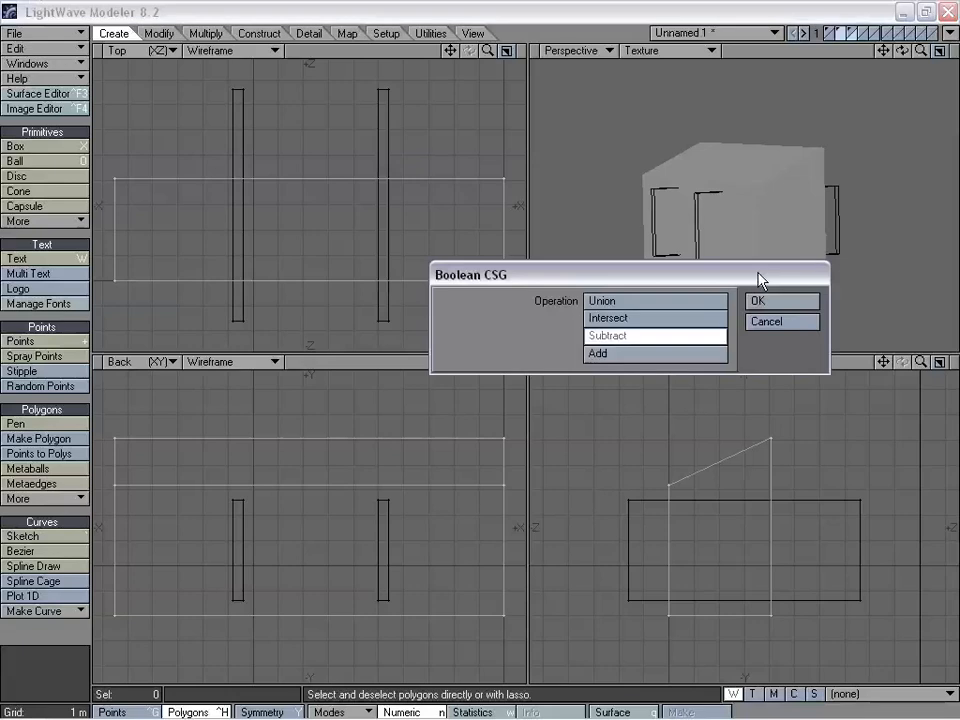
click(774, 302)
alt+drag(782, 268, 659, 395)
click(839, 33)
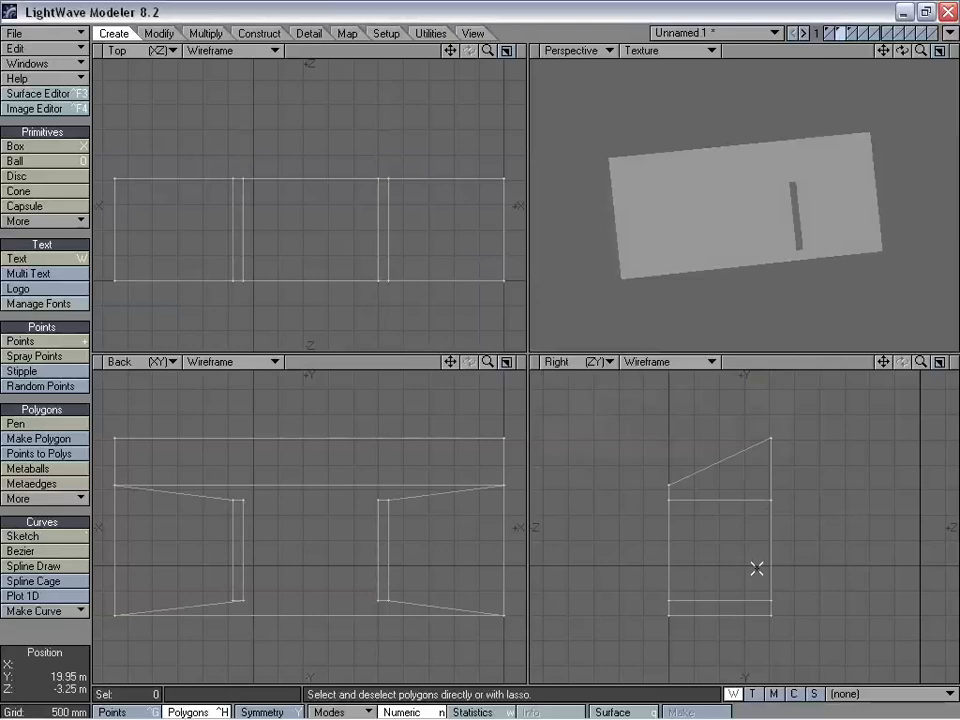
Step: Select the lower points of both slots, raise them slightly in Y, and clear the selection
key(ctrl+g)
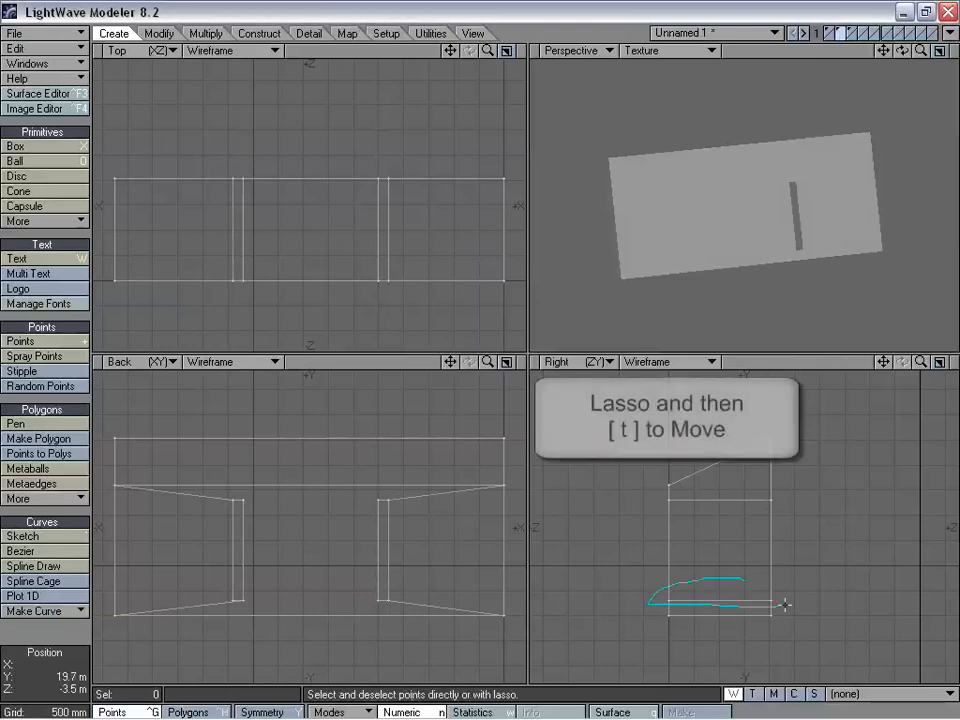
right_drag(785, 605, 762, 583)
key(t)
drag(731, 606, 731, 591)
key(space)
mouse_move(763, 541)
right_down()
mouse_move(594, 676)
mouse_move(727, 524)
right_up()
Step: Select the upper points of both slots, lower them slightly in Y, and deselect them
right_drag(650, 503, 761, 521)
key(t)
drag(761, 521, 737, 517)
key(slash)
Step: Select the slots' lower points again, move them slightly down, and clear the selection
right_drag(669, 579, 790, 593)
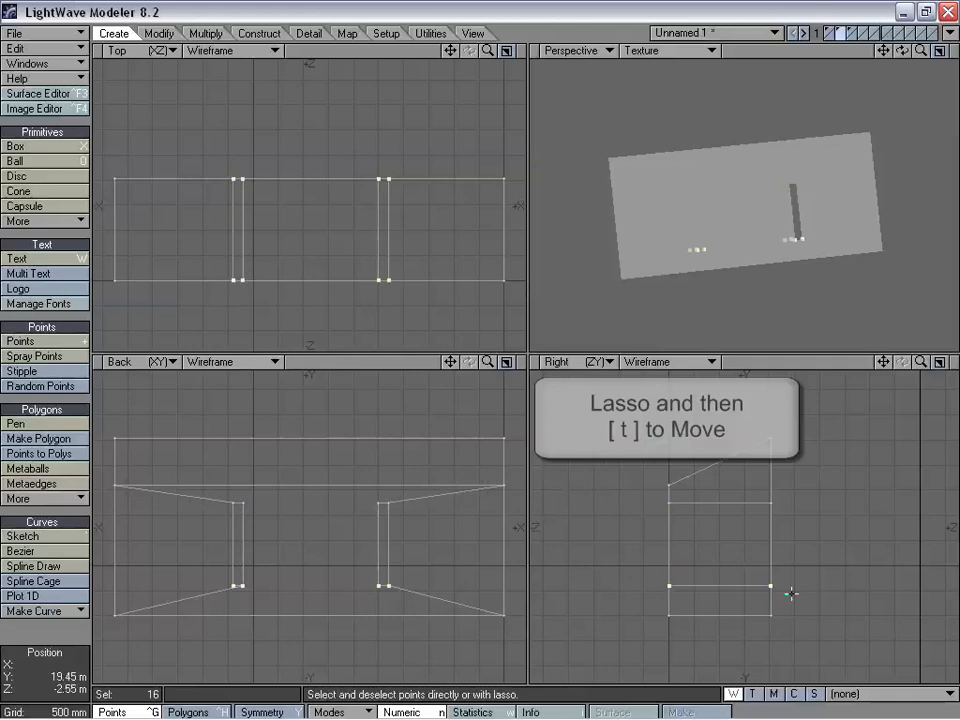
key(t)
drag(790, 593, 790, 599)
key(space)
mouse_move(838, 531)
right_down()
mouse_move(780, 664)
mouse_move(840, 626)
right_up()
Step: Select the block's rear face to examine how its outline runs around the two slots, and deselect it
mouse_move(790, 300)
alt+mouse_down()
mouse_move(812, 193)
mouse_move(784, 214)
mouse_move(710, 212)
mouse_move(758, 222)
alt+mouse_up()
key(ctrl+h)
click(704, 195)
alt+drag(825, 193, 753, 194)
drag(920, 51, 947, 51)
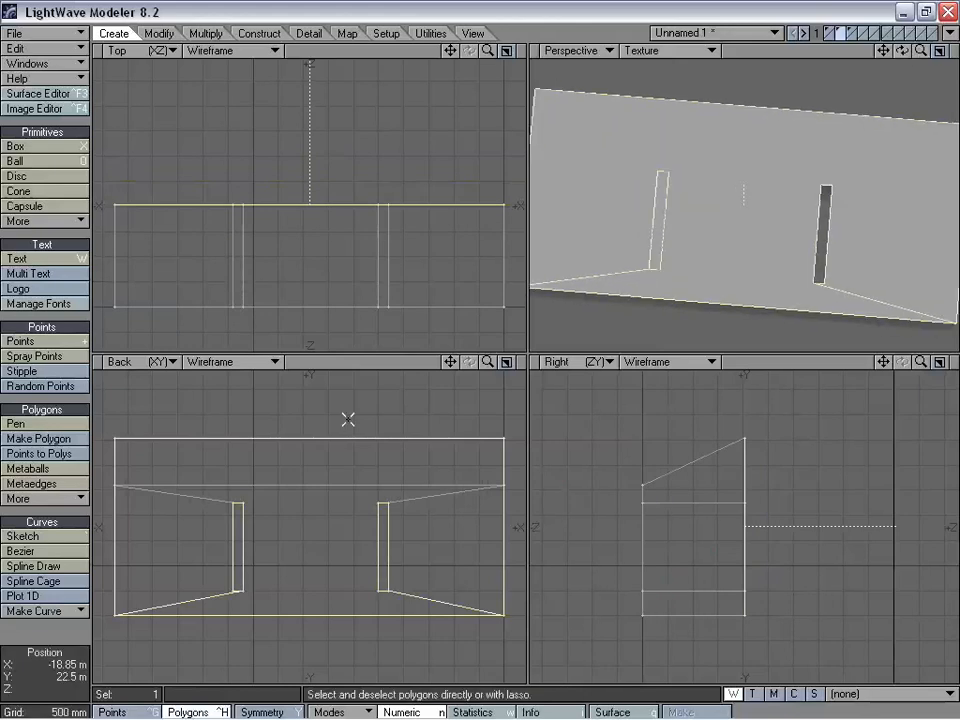
click(104, 602)
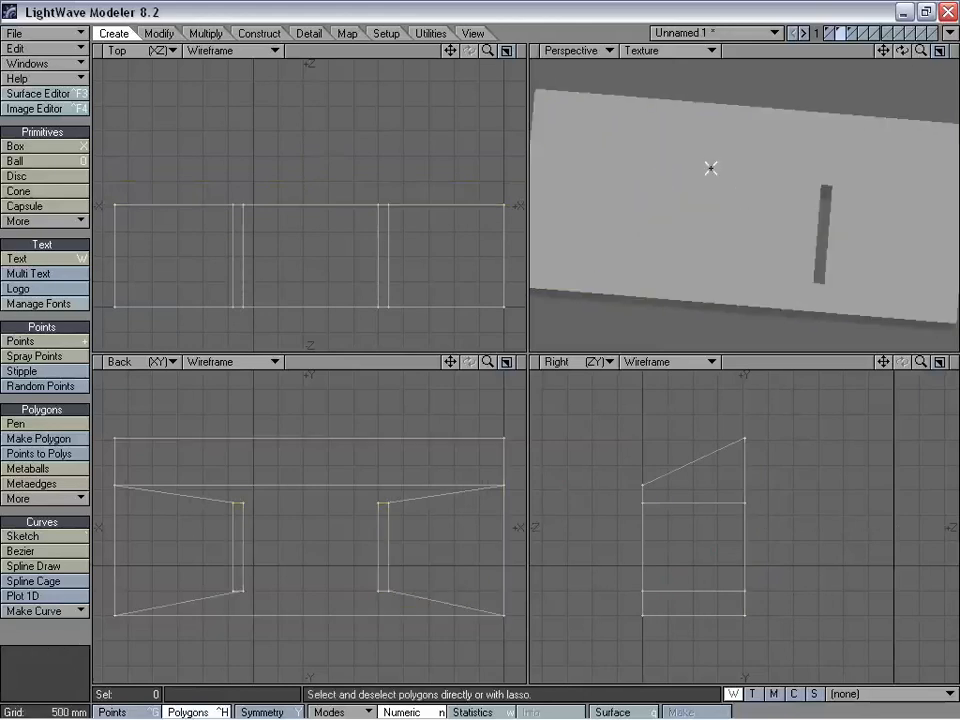
Step: Merge the slotted block's points using the Automatic range with 1-point polygons kept
key(m)
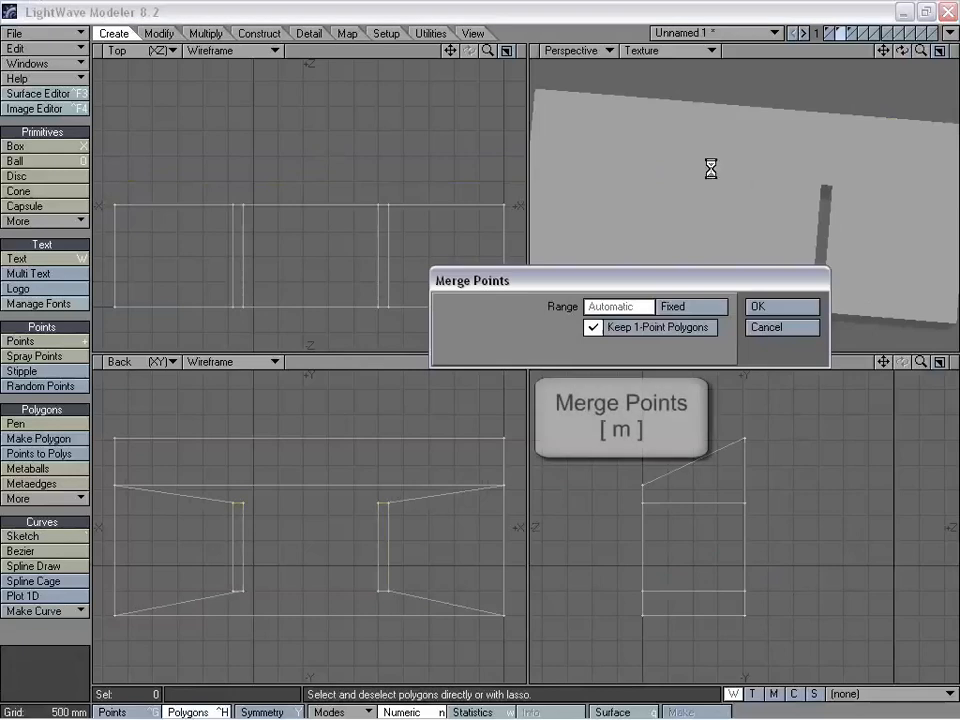
key(Return)
click(689, 320)
alt+drag(690, 317, 750, 199)
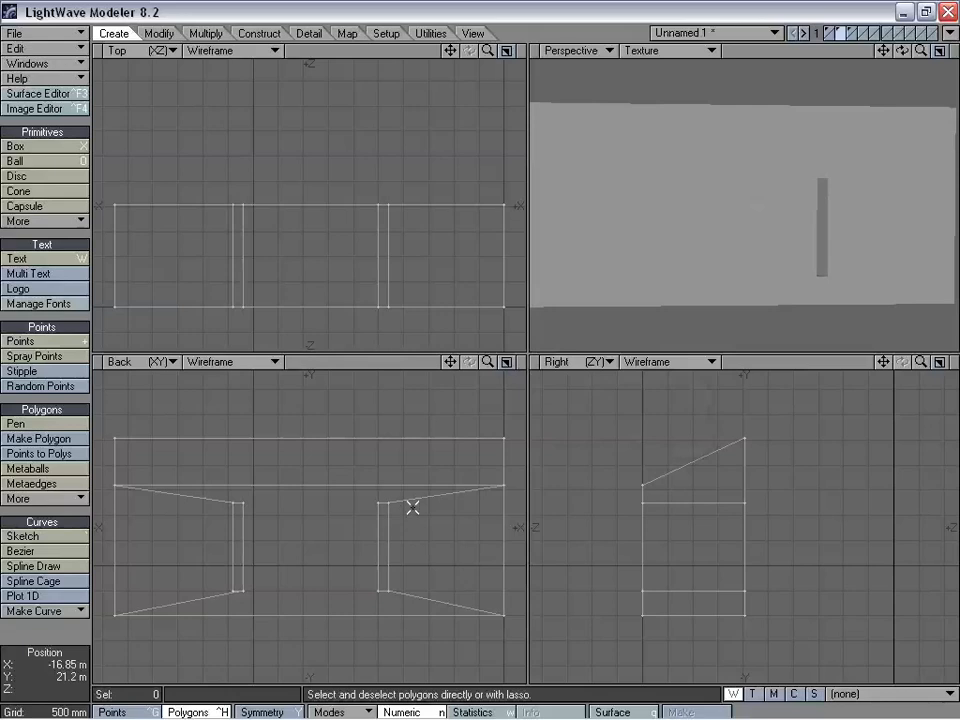
right_drag(412, 507, 462, 522)
click(350, 463)
mouse_move(265, 448)
right_down()
mouse_move(150, 617)
mouse_move(288, 544)
right_up()
key(Delete)
alt+drag(716, 188, 732, 235)
mouse_move(280, 166)
right_down()
mouse_move(495, 186)
mouse_move(340, 156)
right_up()
alt+drag(760, 200, 734, 180)
click(734, 180)
alt+drag(758, 238, 735, 223)
Step: Show the perspective view as wireframe and select the facing lower points of the two slots on the rear face
key(ctrl+g)
click(663, 50)
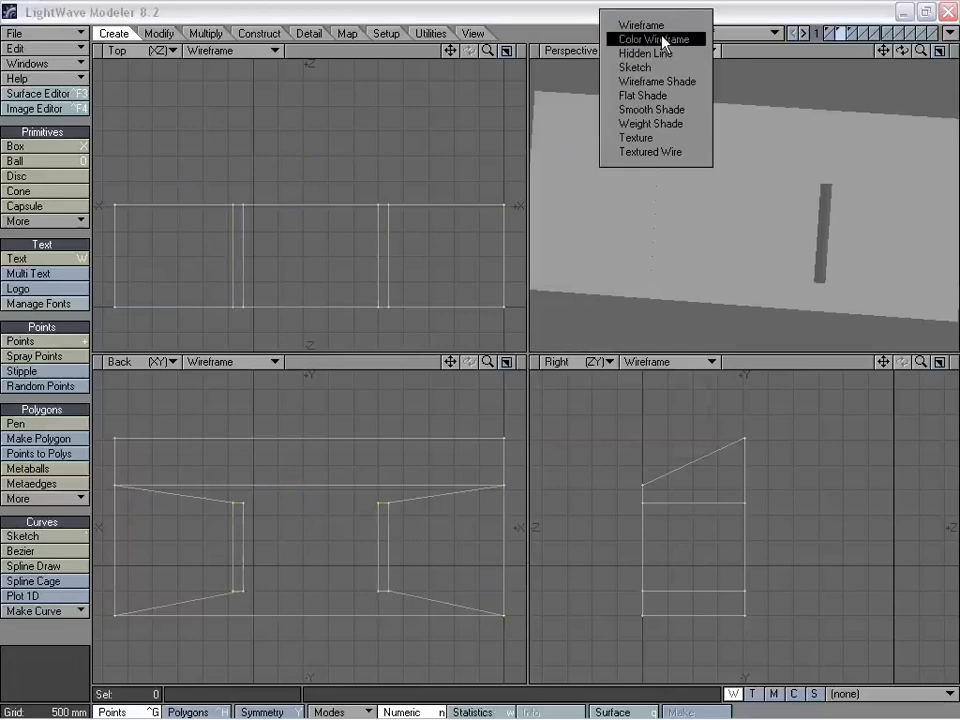
click(668, 22)
alt+drag(677, 96, 731, 210)
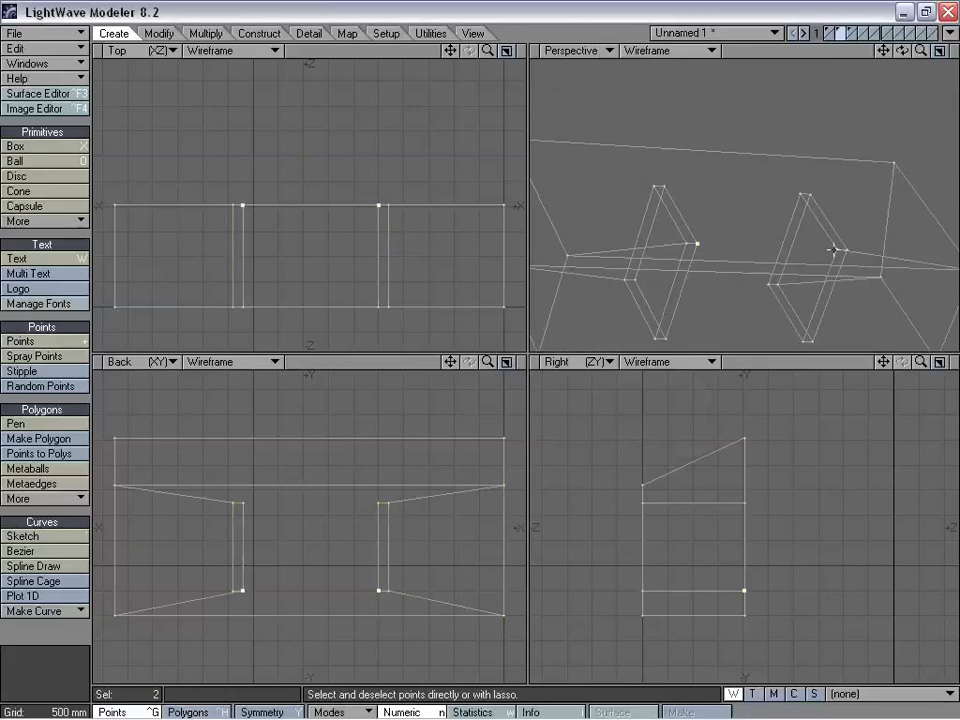
alt+drag(788, 238, 729, 249)
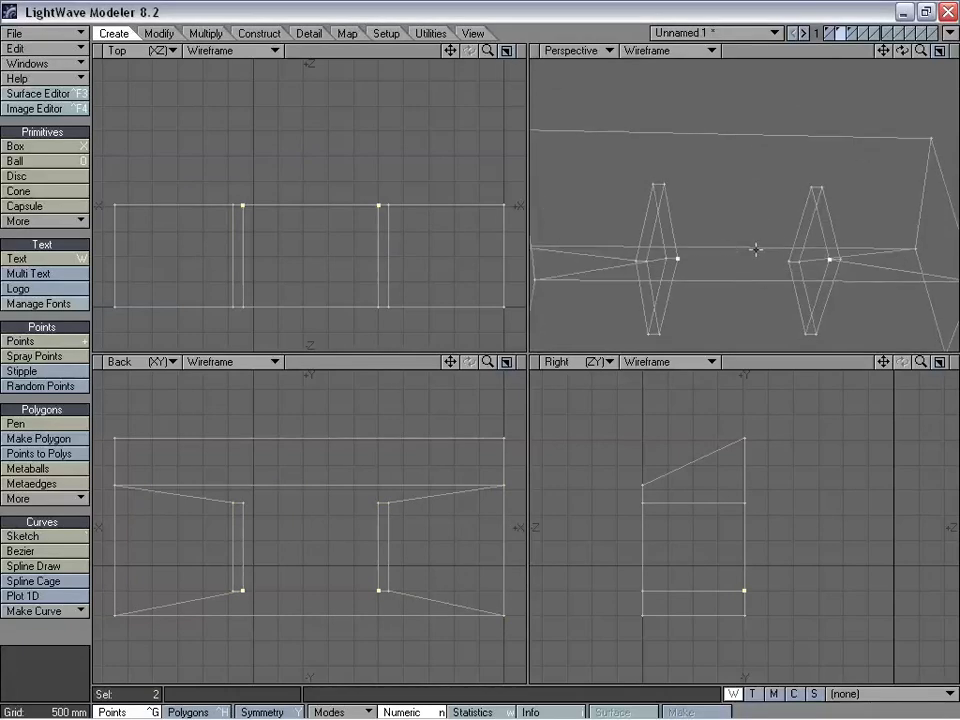
alt+drag(745, 225, 774, 283)
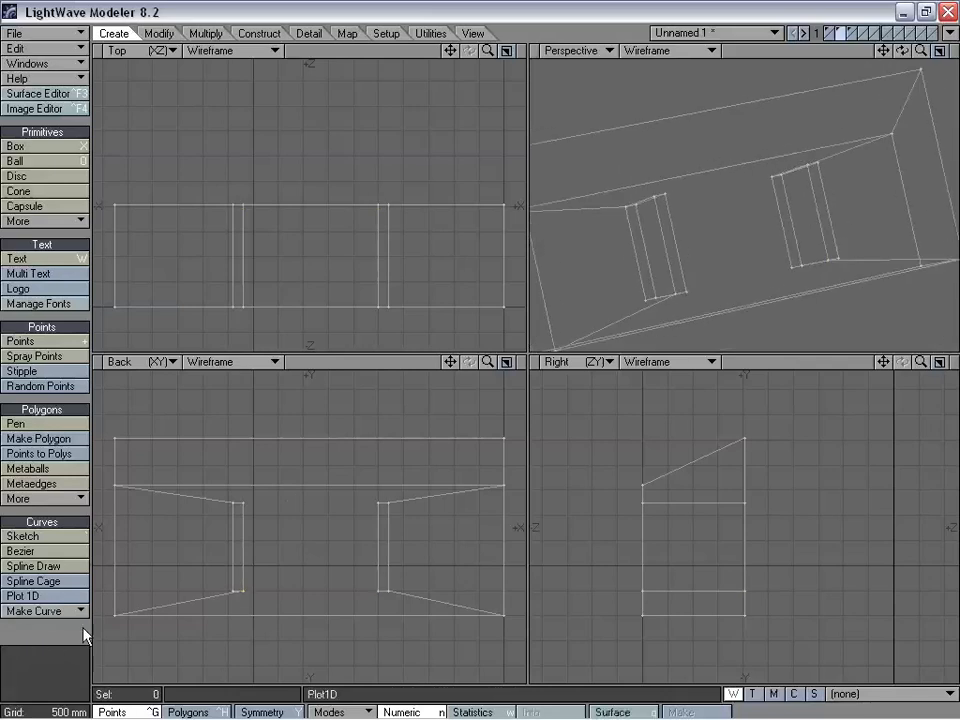
Step: Try to split the rear face between the facing upper points of the two slots
alt+drag(788, 179, 718, 172)
click(813, 166)
key(ctrl+l)
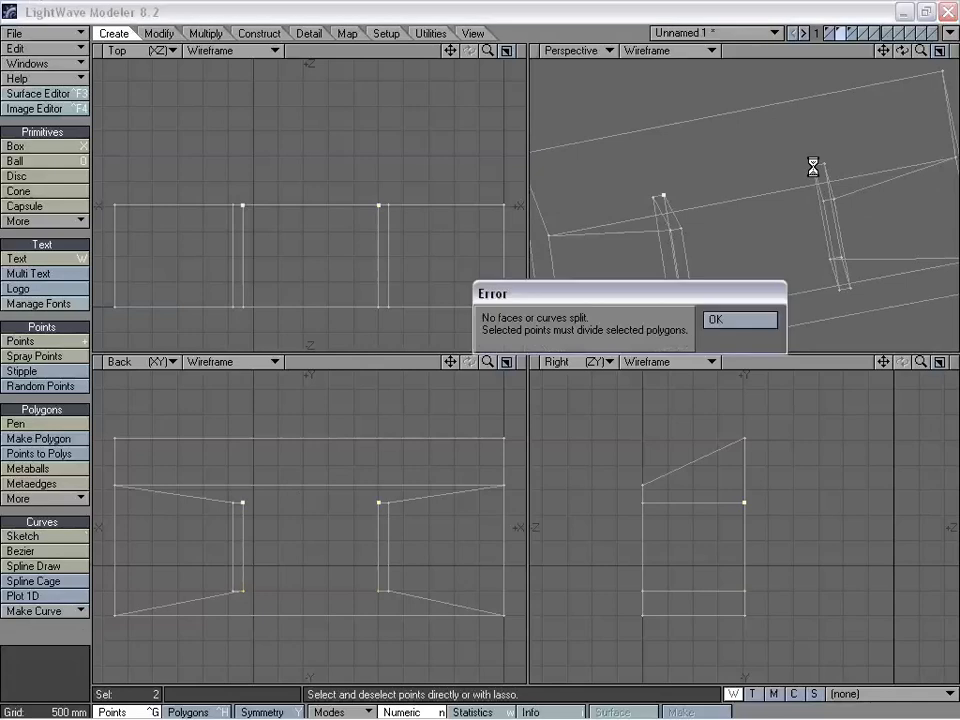
click(741, 319)
mouse_move(816, 133)
right_down()
mouse_move(536, 240)
mouse_move(836, 171)
right_up()
Step: Reselect the two slots' facing upper rear points, retry the polygon split, and clear the selection
mouse_move(701, 217)
alt+mouse_down()
mouse_move(720, 240)
mouse_move(724, 111)
mouse_move(752, 146)
mouse_move(735, 139)
alt+mouse_up()
key(ctrl+h)
key(ctrl+g)
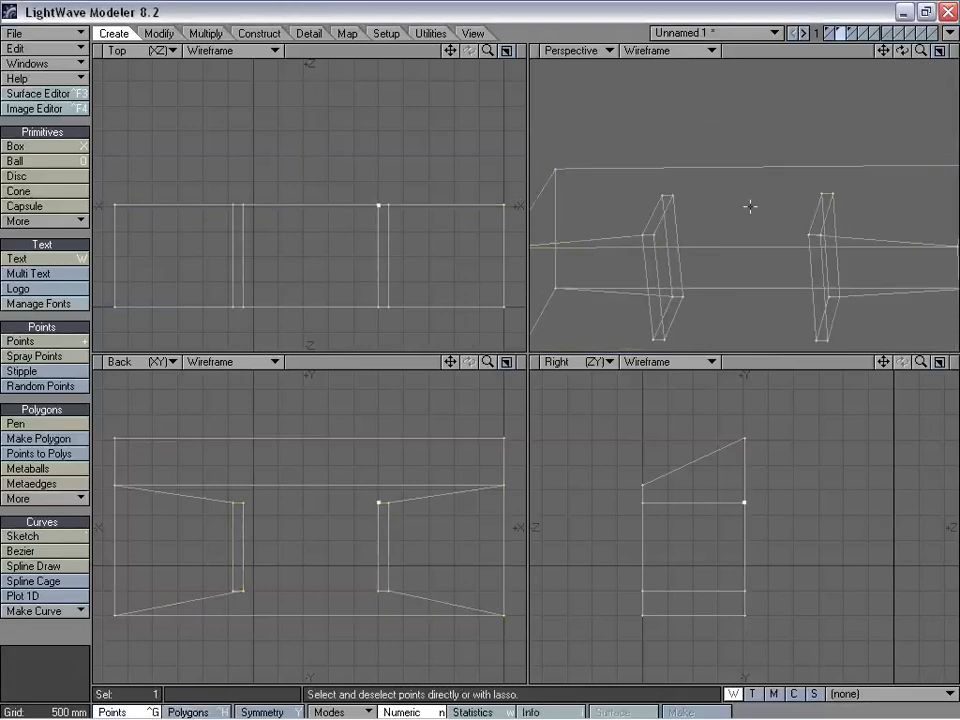
click(824, 195)
key(ctrl+l)
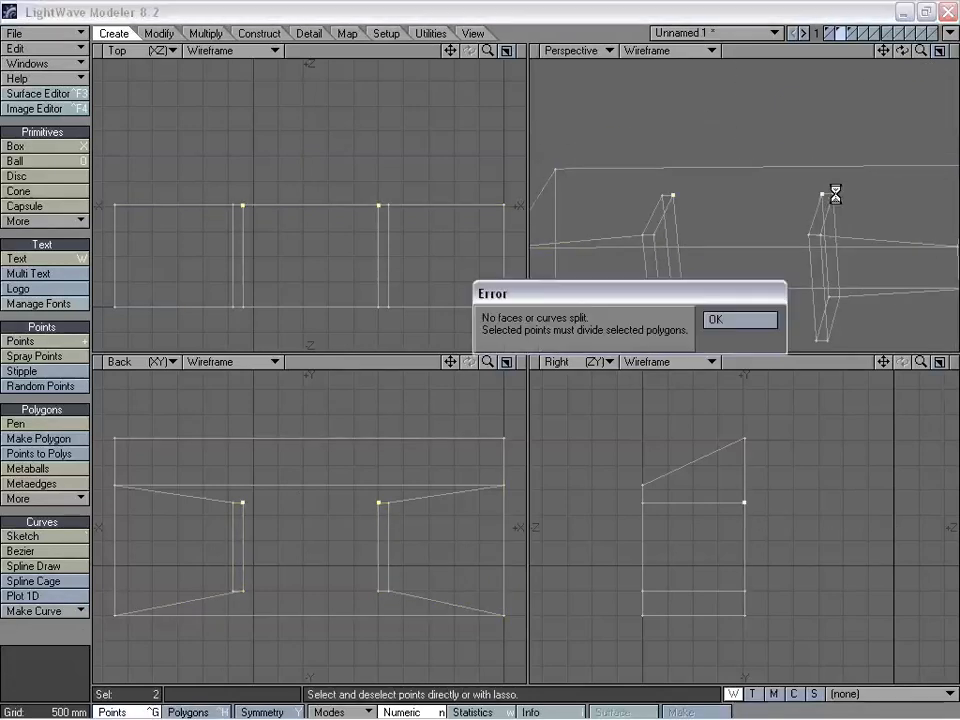
click(755, 322)
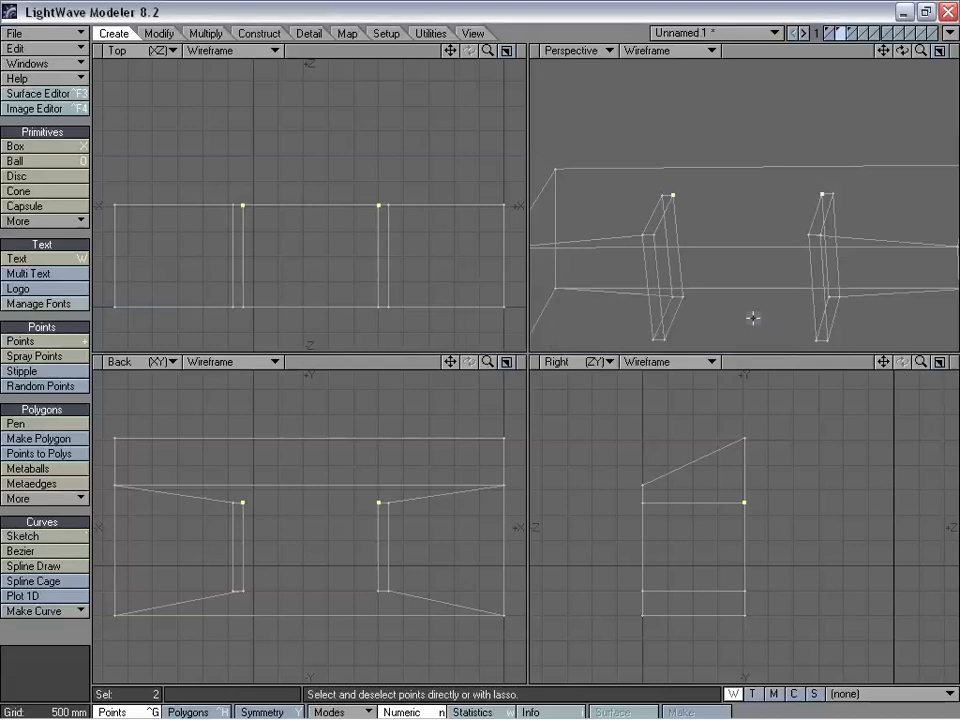
alt+drag(752, 317, 740, 185)
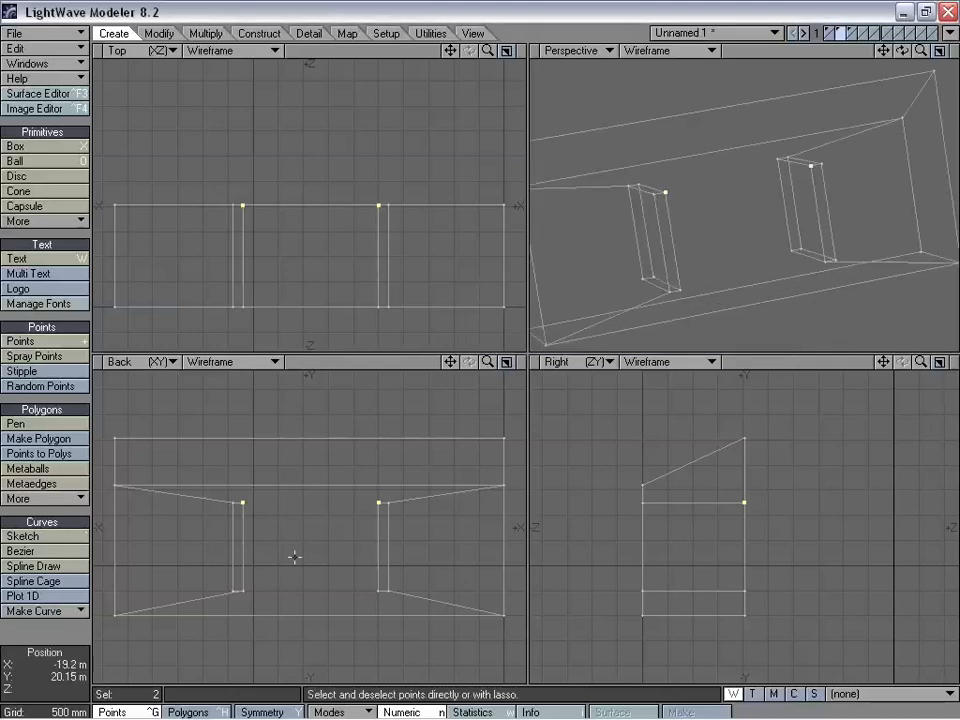
click(66, 638)
Step: Return the perspective view to Texture shading and remove the block's rear face polygon while leaving its points
alt+drag(650, 205, 782, 186)
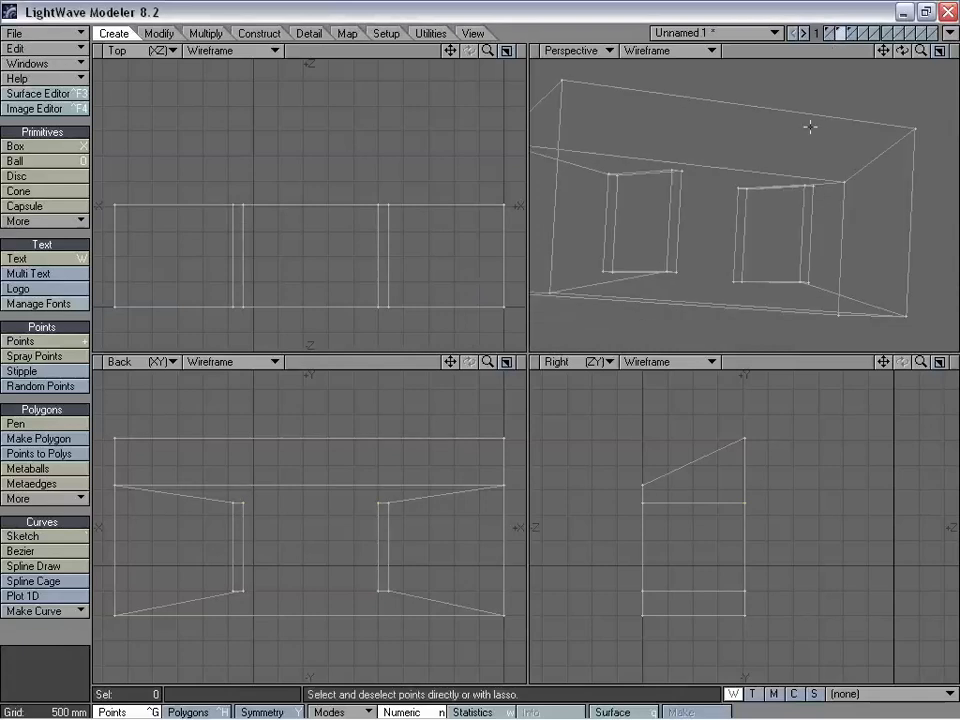
alt+drag(810, 124, 729, 206)
key(ctrl+h)
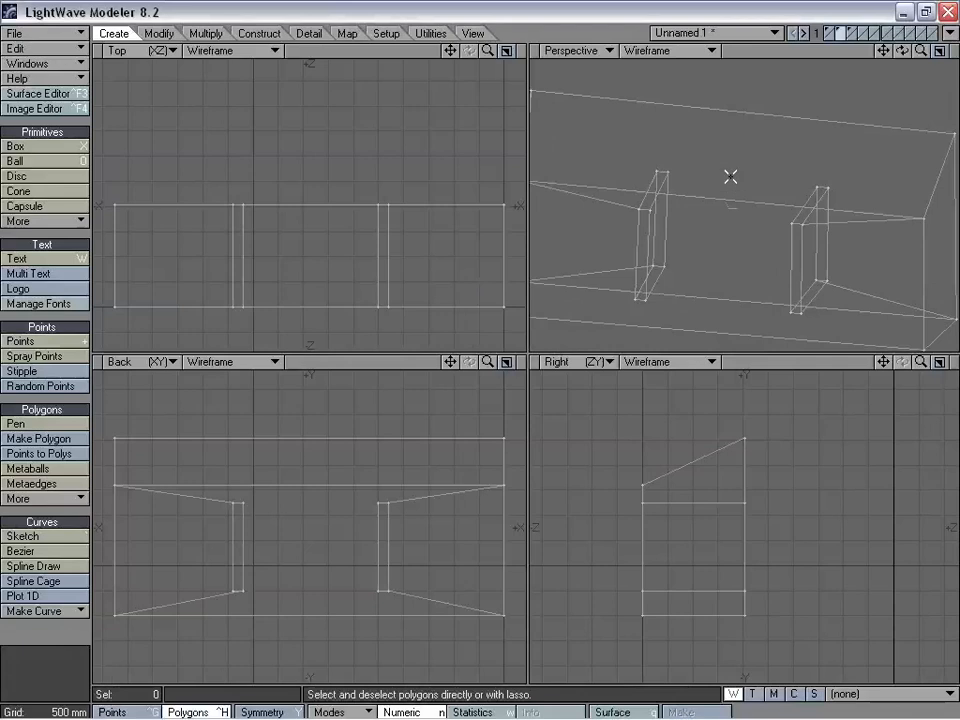
click(672, 50)
click(703, 162)
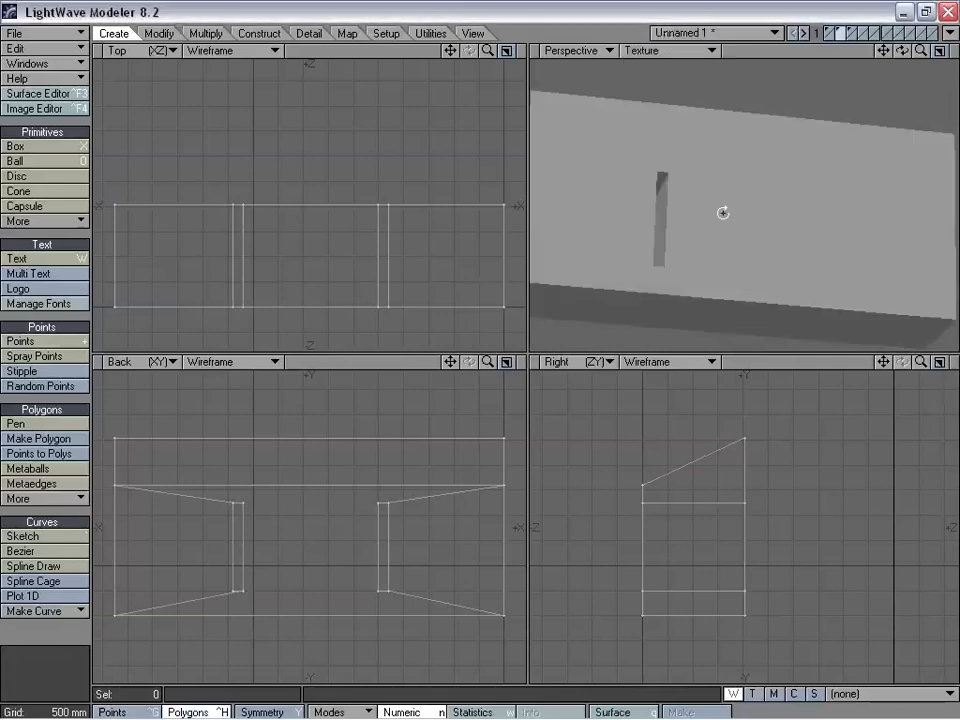
mouse_move(724, 212)
alt+mouse_down()
mouse_move(814, 167)
mouse_move(739, 210)
mouse_move(684, 160)
mouse_move(791, 285)
mouse_move(765, 150)
mouse_move(615, 180)
mouse_move(735, 180)
mouse_move(793, 257)
mouse_move(744, 206)
mouse_move(773, 236)
mouse_move(793, 156)
alt+mouse_up()
click(731, 178)
key(k)
mouse_move(804, 199)
alt+mouse_down()
mouse_move(731, 187)
mouse_move(793, 216)
mouse_move(859, 204)
mouse_move(888, 52)
alt+mouse_up()
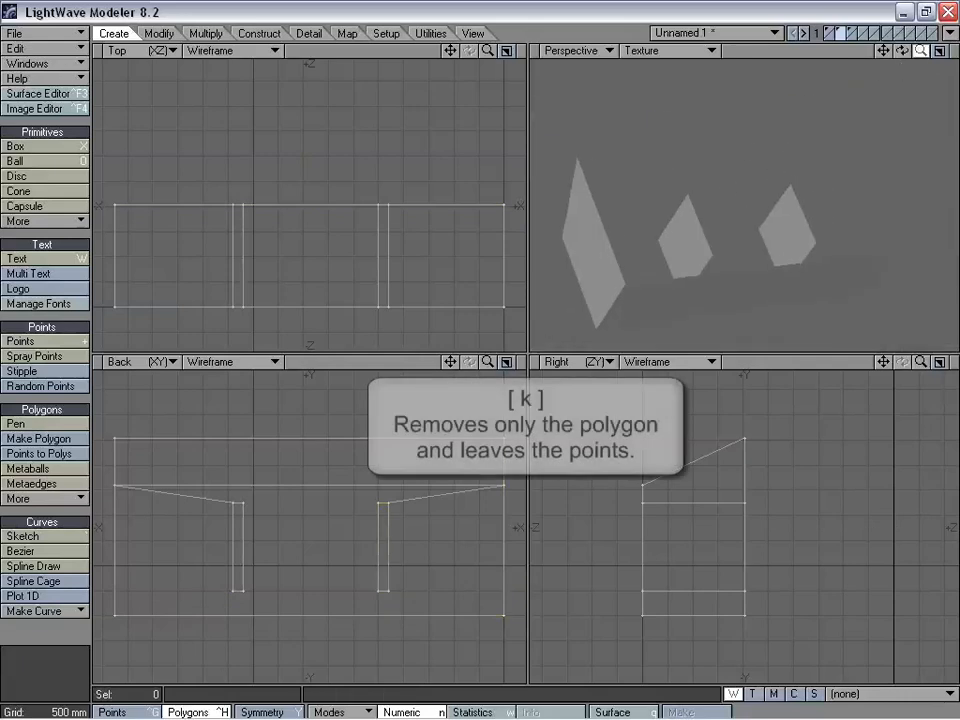
Step: Switch the perspective view to wireframe and create a rear polygon from the block's two top corners and the four upper slot points
alt+drag(786, 171, 716, 272)
click(684, 50)
click(685, 31)
key(ctrl+g)
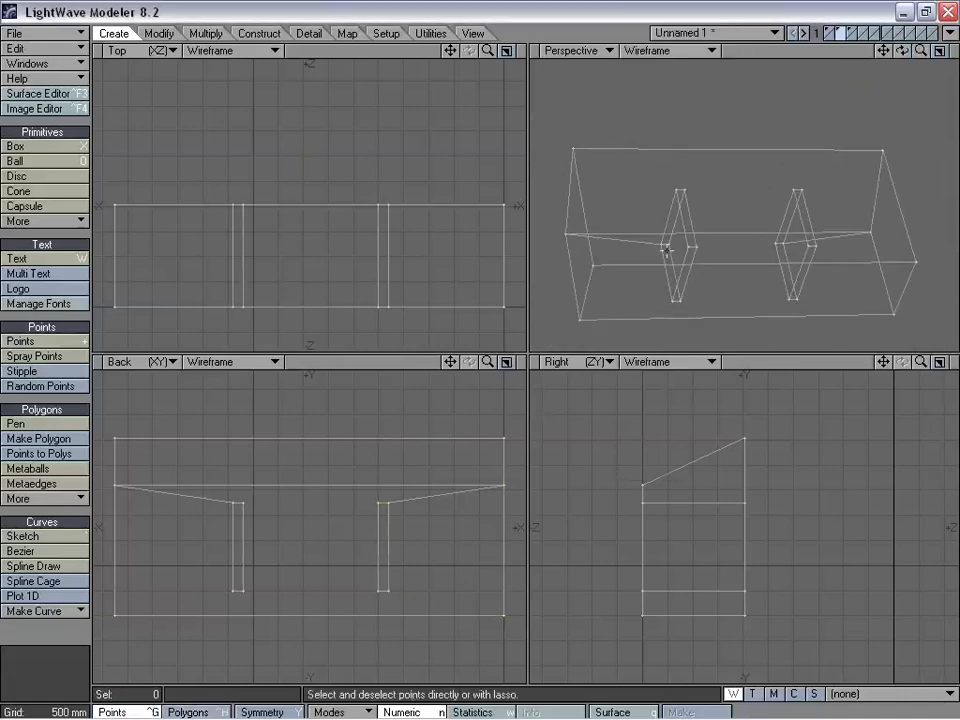
alt+drag(572, 147, 741, 171)
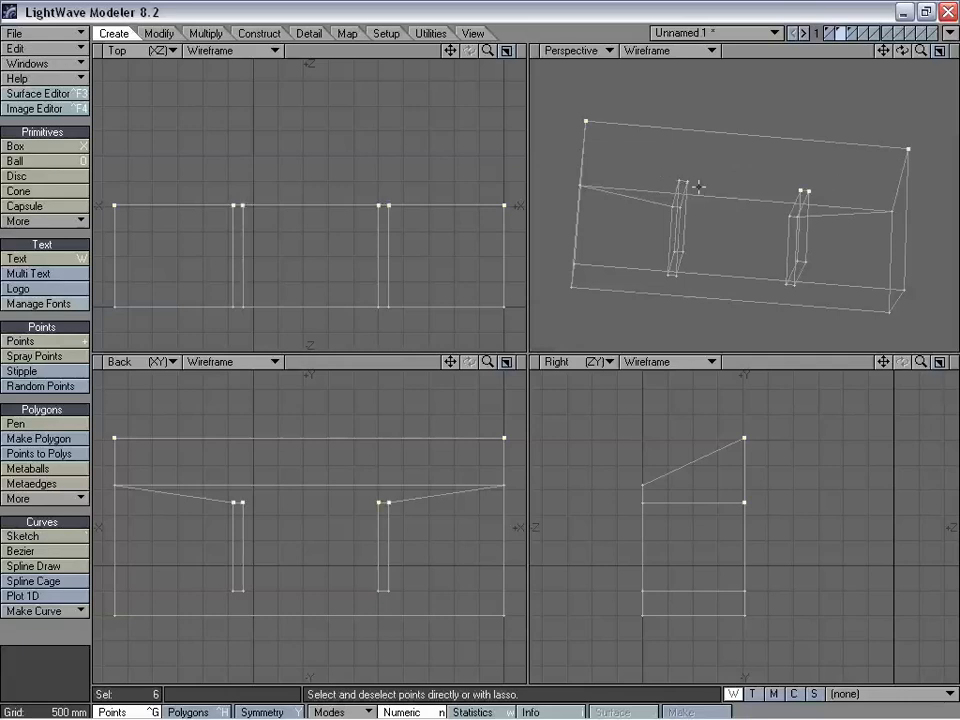
key(p)
Step: Create rear face polygons for the area beside the positive X slot and for the strip below both slots
alt+drag(696, 182, 757, 172)
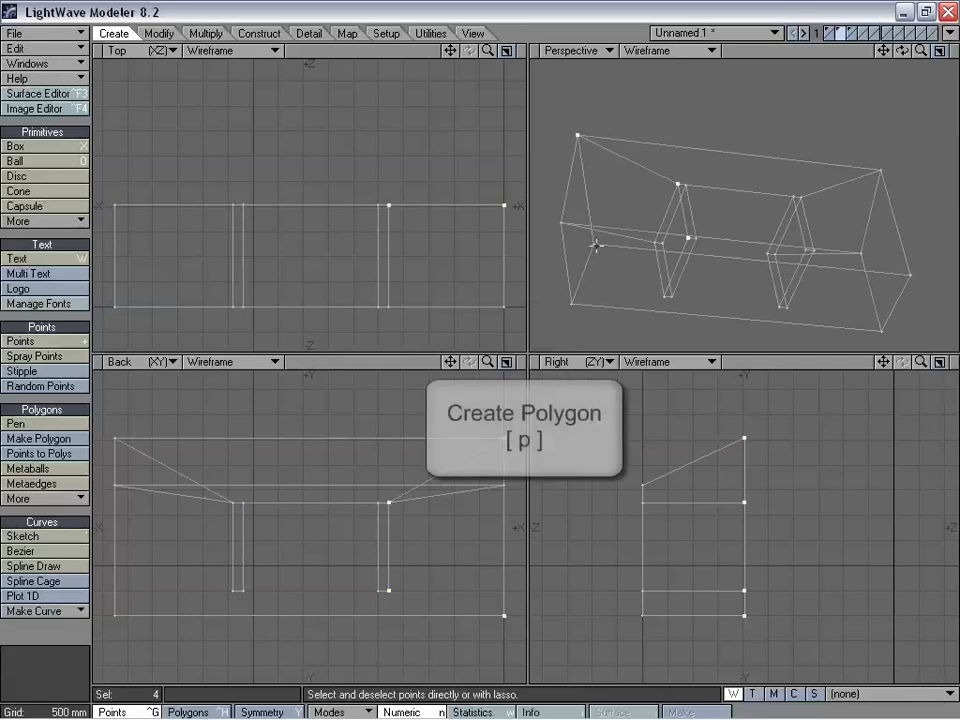
key(p)
alt+drag(640, 240, 784, 262)
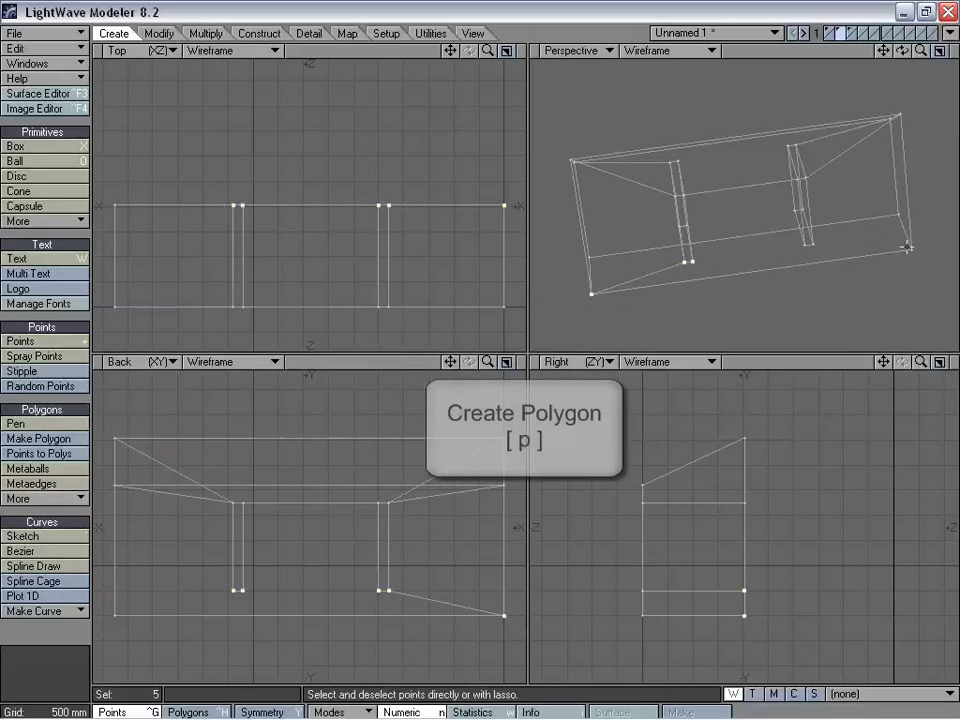
key(p)
Step: Create the rear polygon between the two slots from their four facing points and show the perspective view with Texture shading
alt+drag(739, 246, 698, 238)
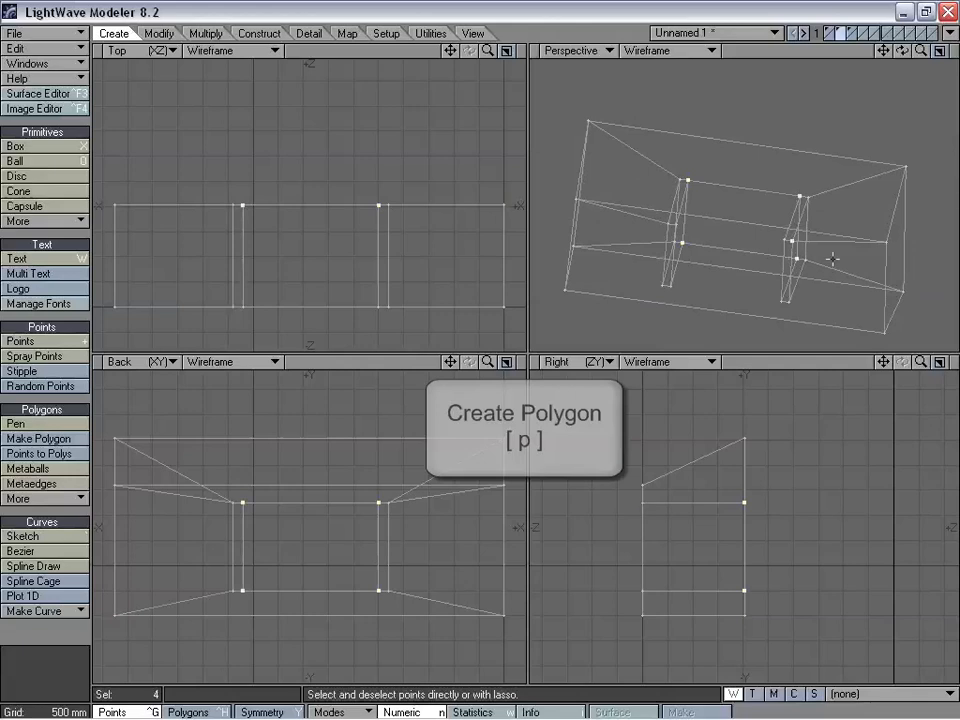
alt+drag(770, 237, 629, 62)
key(p)
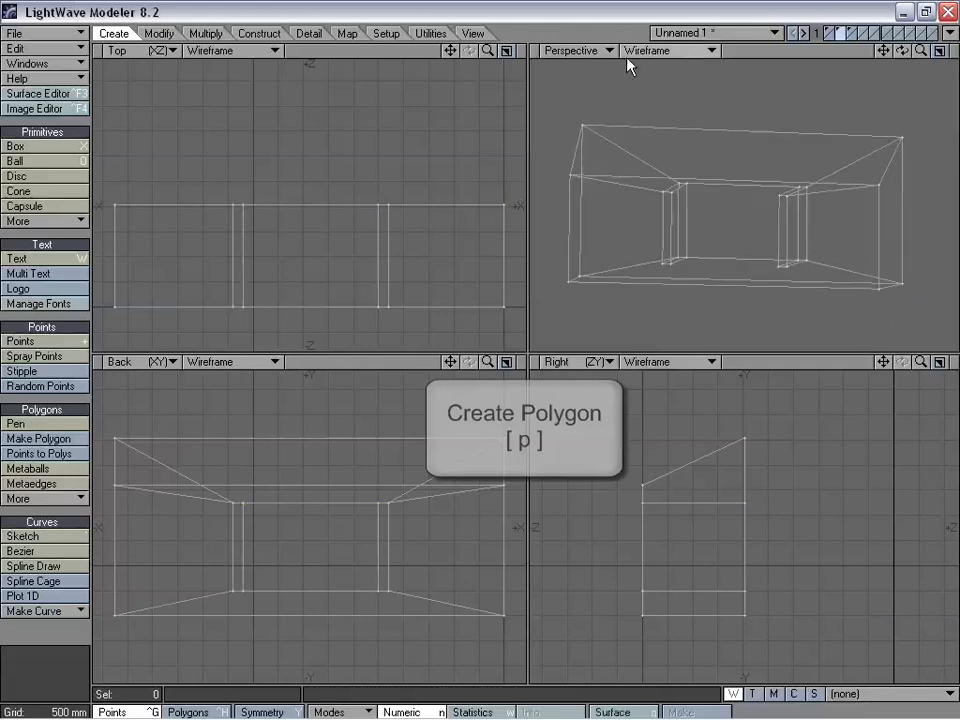
click(655, 50)
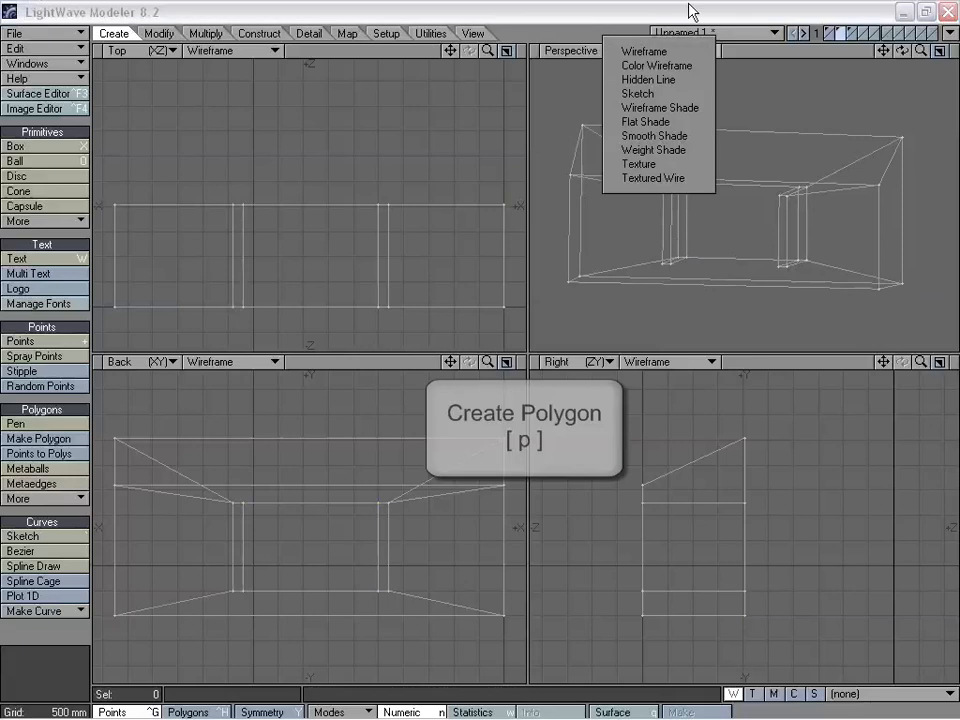
click(667, 165)
alt+drag(755, 237, 836, 216)
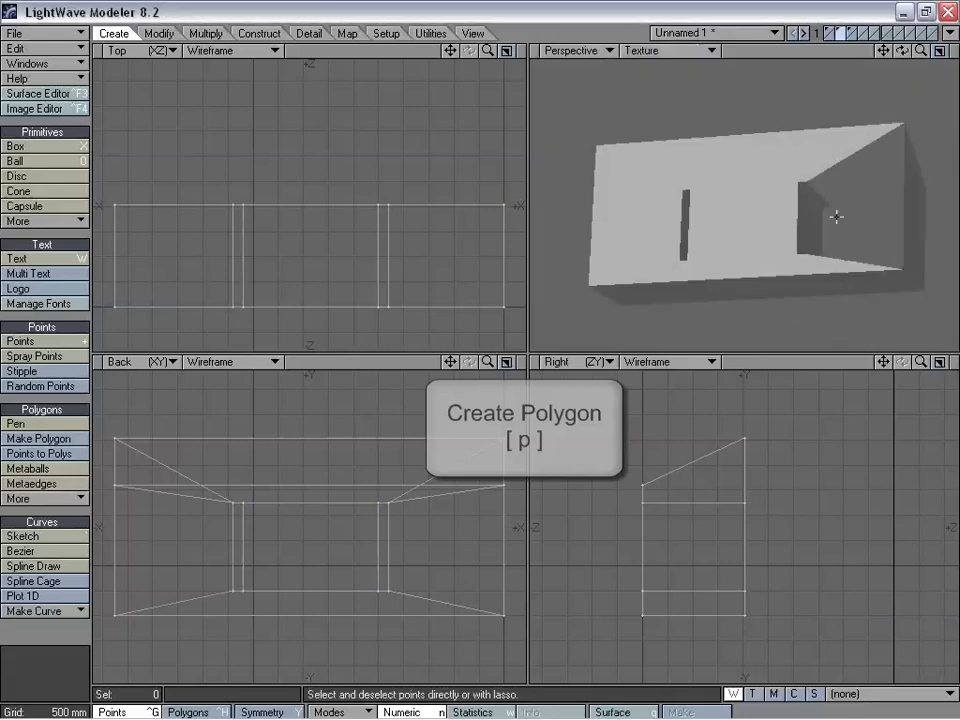
Step: Create the rear face polygon beside the negative X slot from the two outer corner points and the two adjacent slot points
click(71, 647)
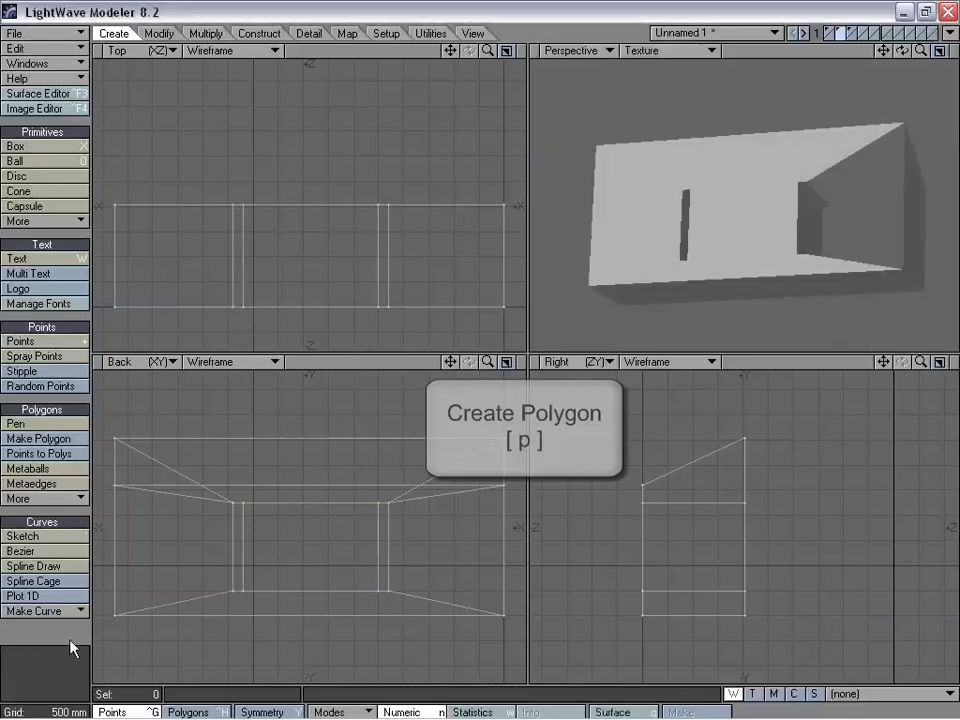
alt+drag(731, 285, 792, 196)
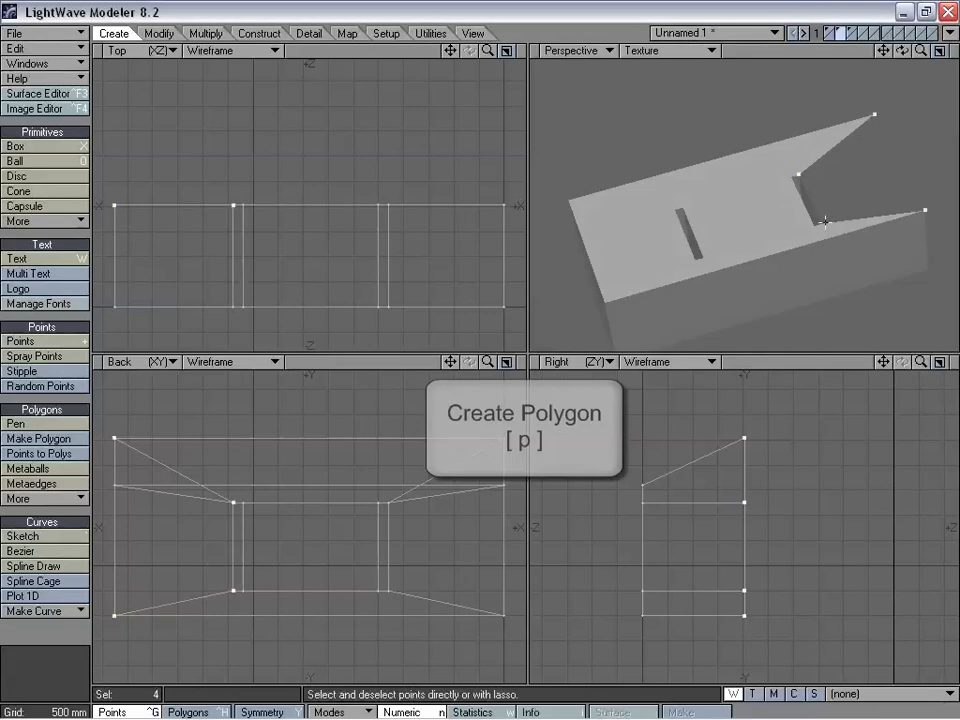
key(p)
Step: Examine the rebuilt front and rear faces and both slots from several angles in the perspective view
alt+drag(840, 216, 686, 199)
drag(921, 51, 955, 51)
alt+drag(690, 266, 754, 193)
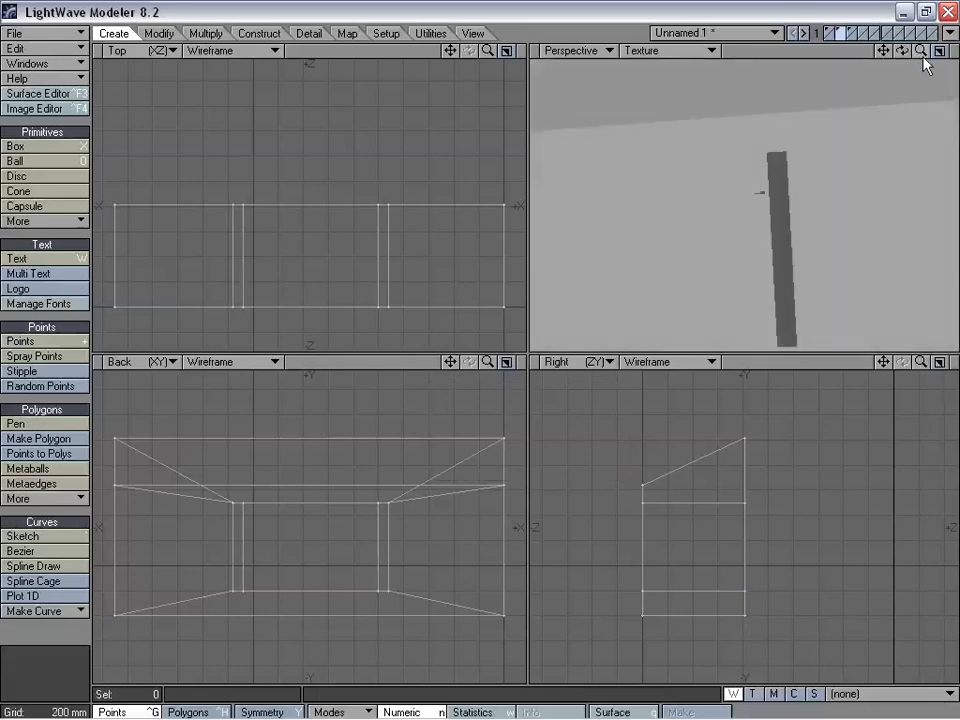
drag(921, 52, 868, 53)
alt+drag(761, 135, 728, 216)
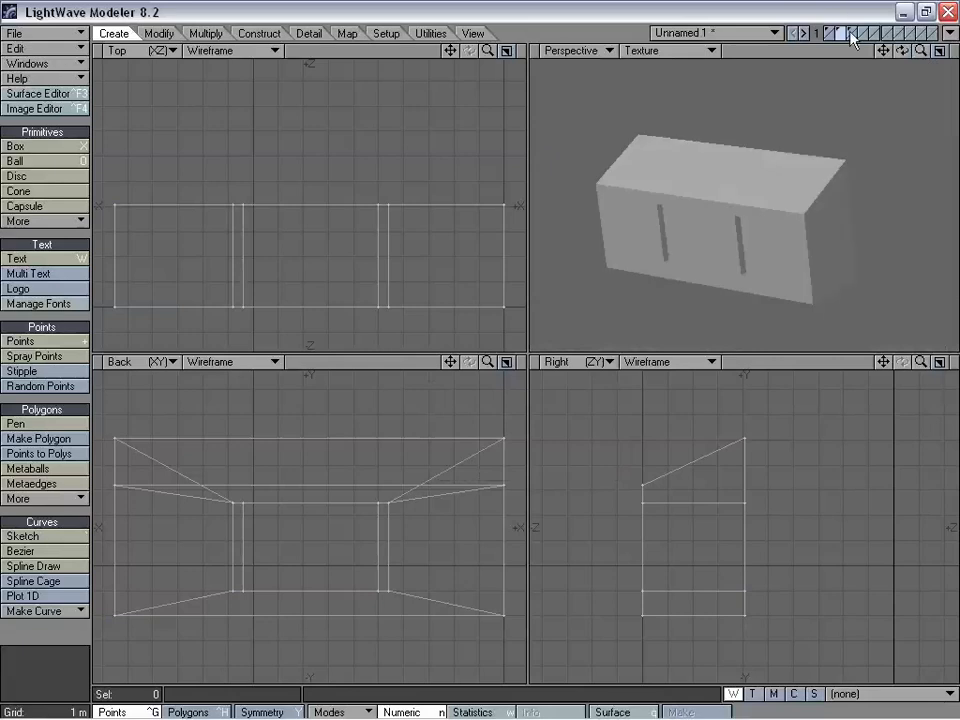
alt+drag(768, 156, 795, 147)
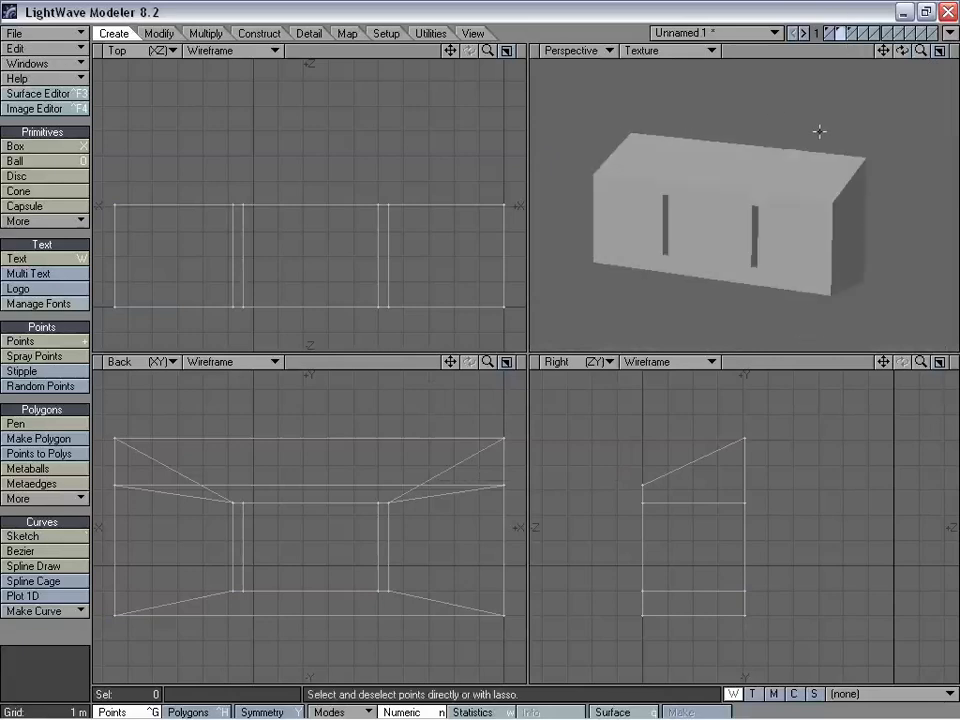
alt+drag(810, 297, 830, 311)
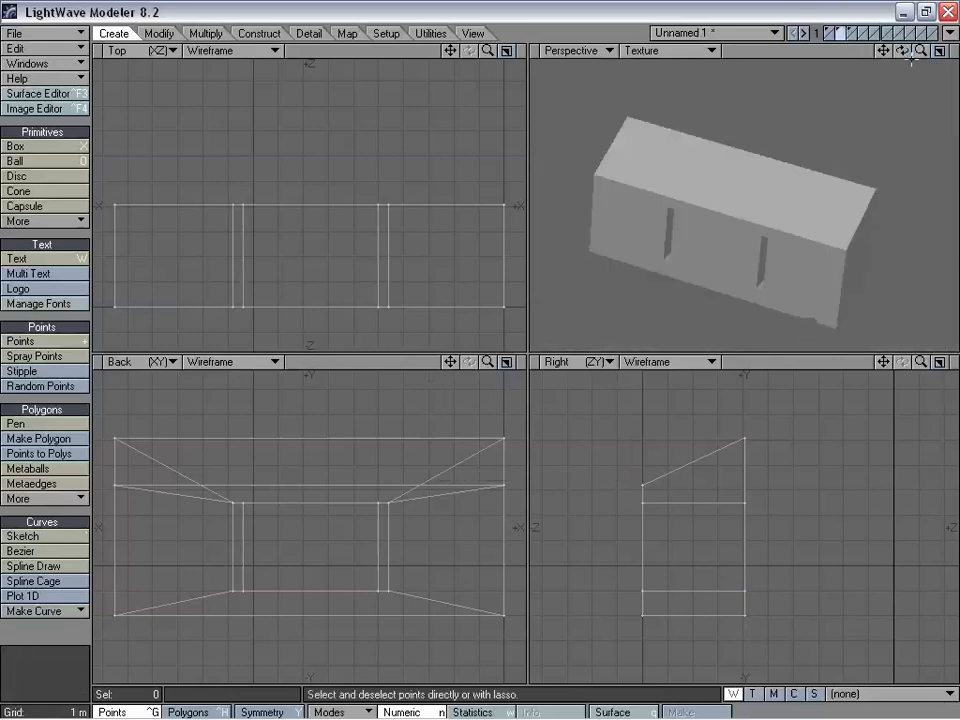
drag(921, 51, 945, 51)
alt+drag(602, 259, 826, 188)
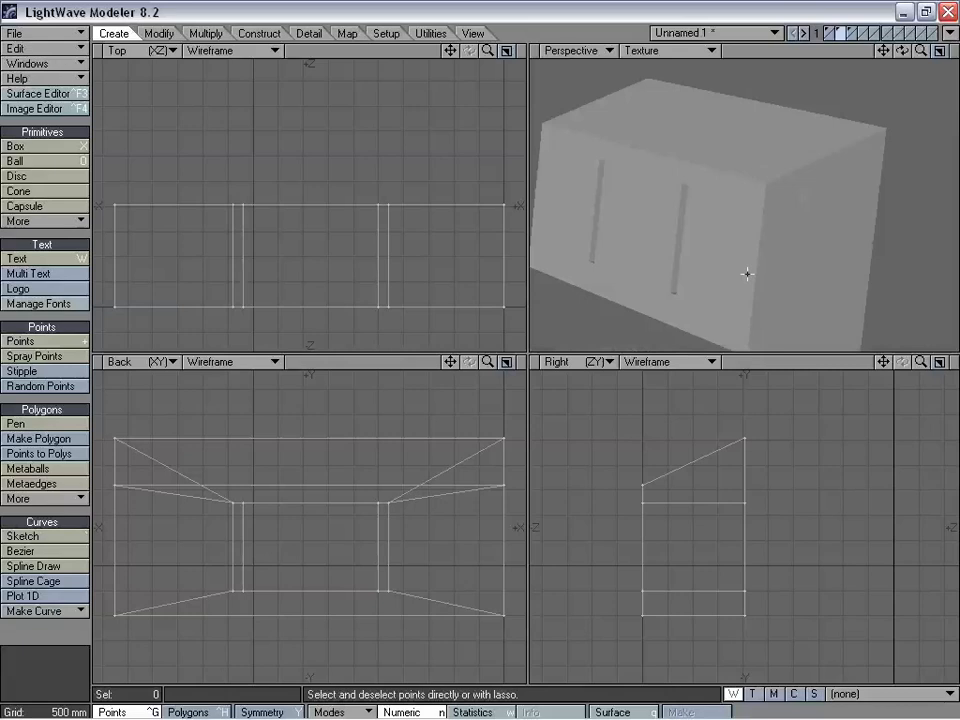
alt+drag(746, 189, 716, 234)
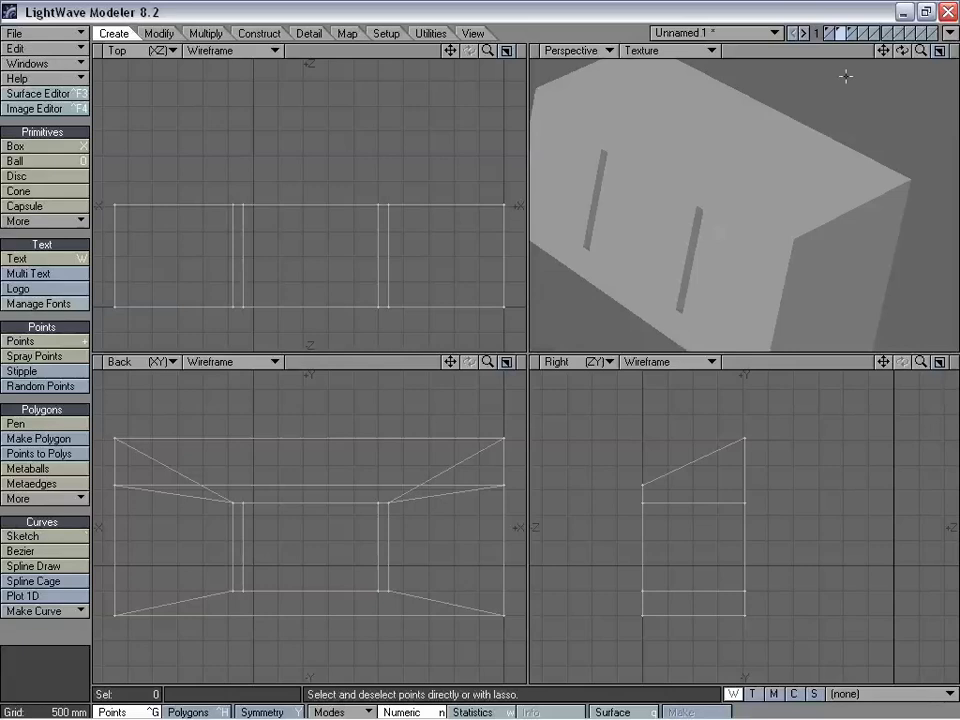
Step: Select the structure's sloped top polygon and bevel it slightly outward with a small inset
key(ctrl+h)
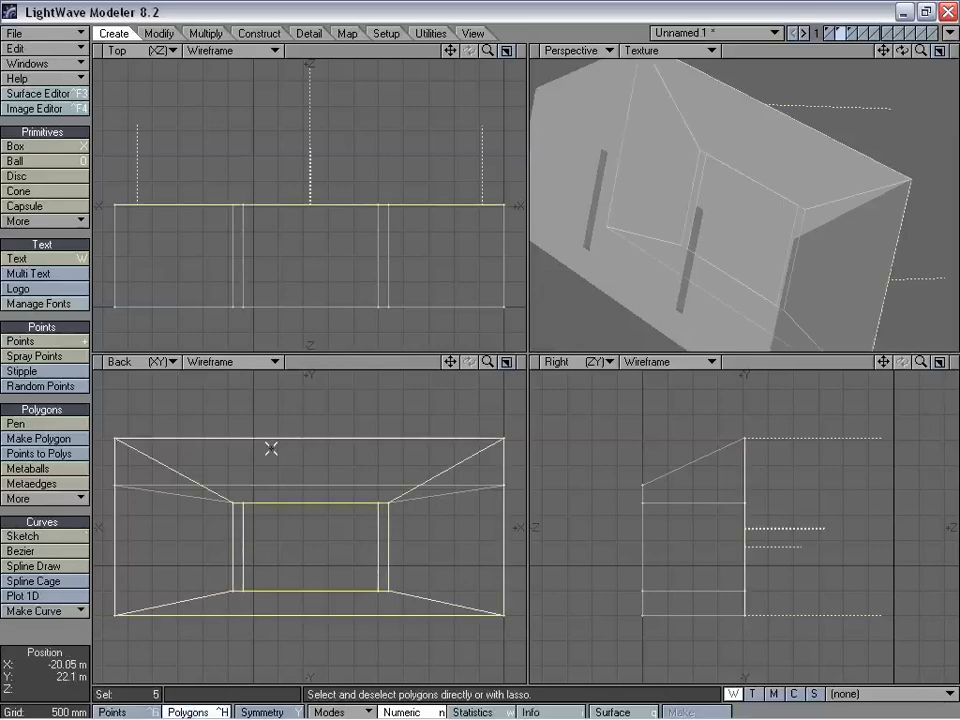
click(714, 154)
alt+drag(714, 154, 797, 177)
key(b)
drag(883, 362, 925, 446)
drag(921, 362, 959, 362)
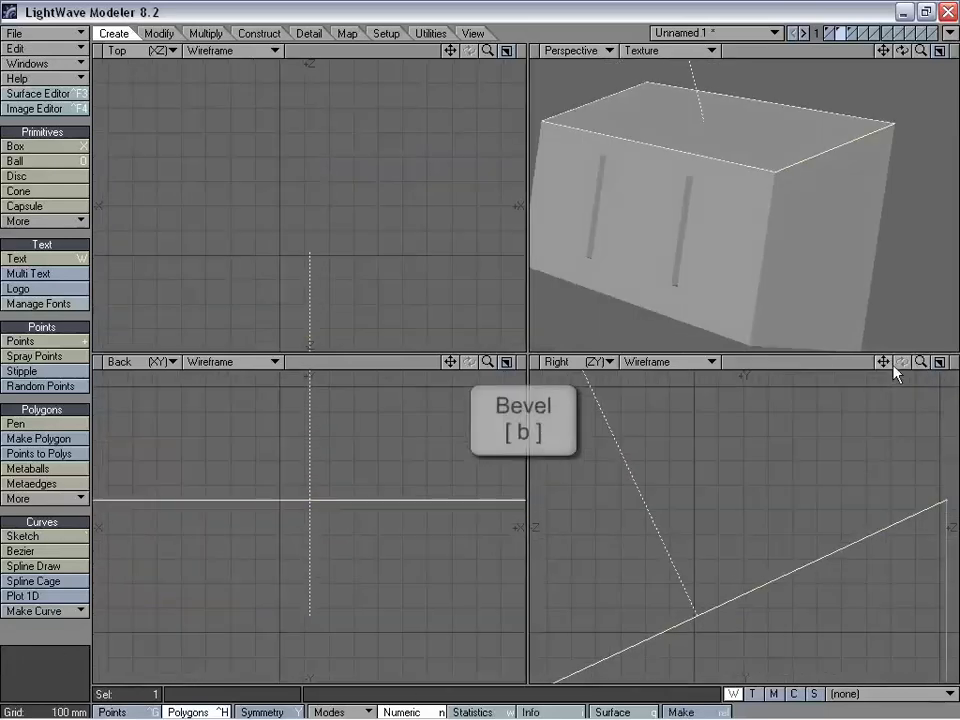
drag(884, 362, 762, 339)
drag(820, 553, 818, 550)
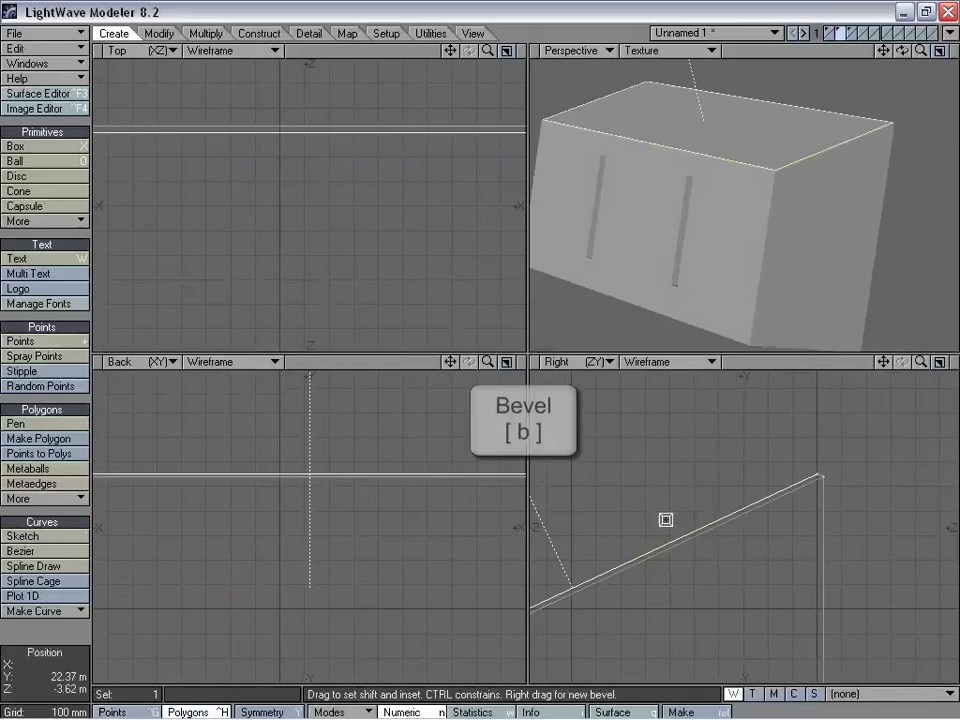
key(space)
click(60, 631)
Step: Select the structure's two end polygons and bevel them slightly outward with a small inset
alt+drag(745, 150, 724, 236)
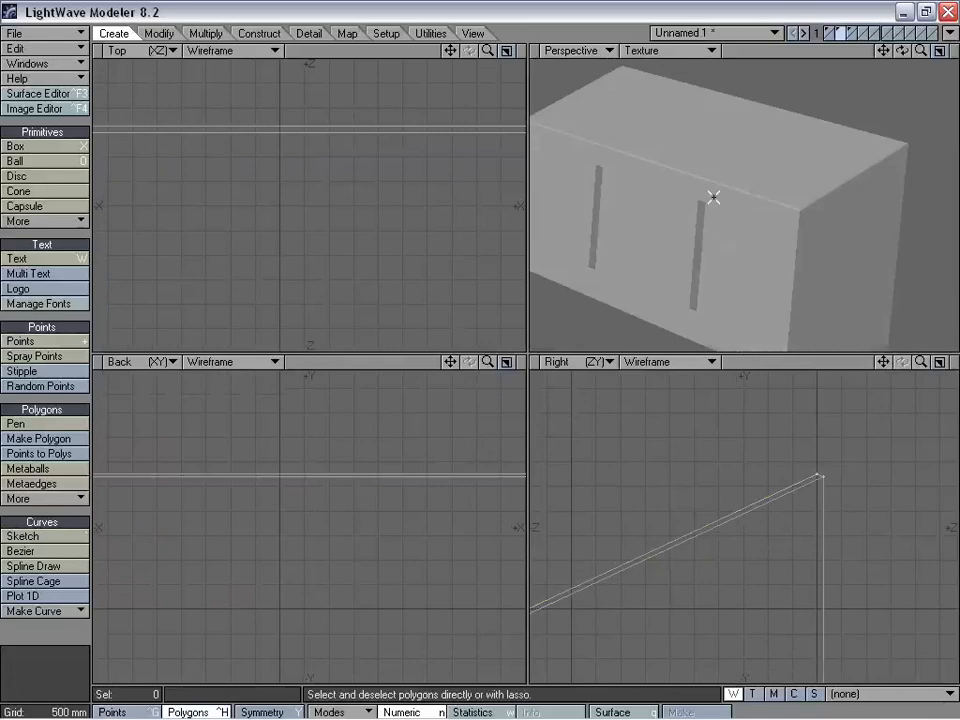
alt+drag(814, 254, 756, 201)
click(756, 201)
alt+drag(675, 182, 814, 206)
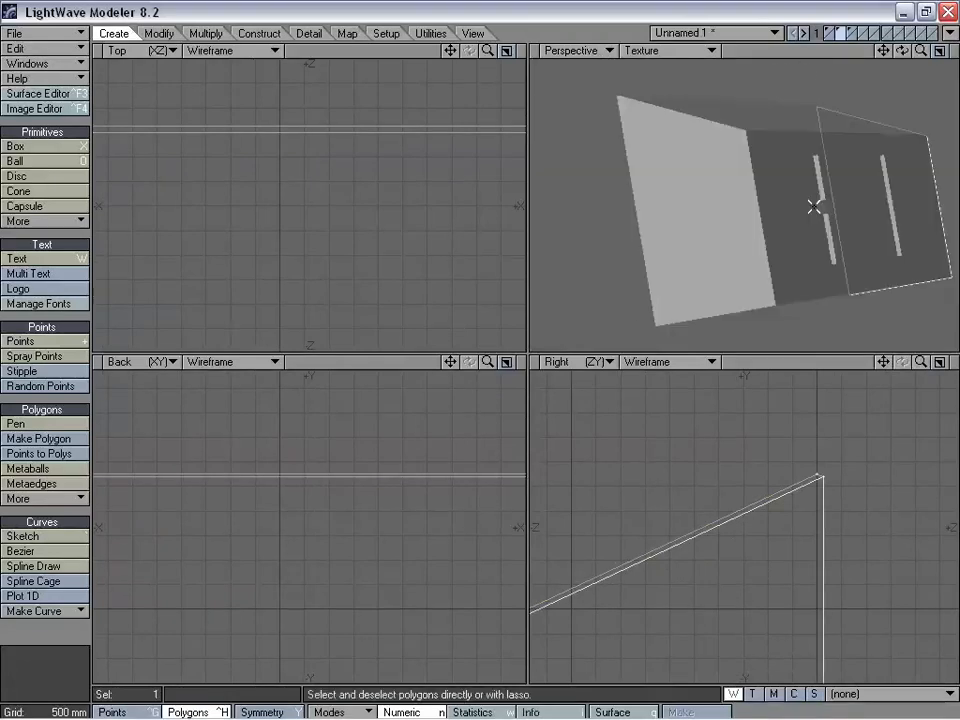
click(698, 209)
alt+drag(698, 209, 718, 296)
alt+drag(809, 295, 820, 246)
key(b)
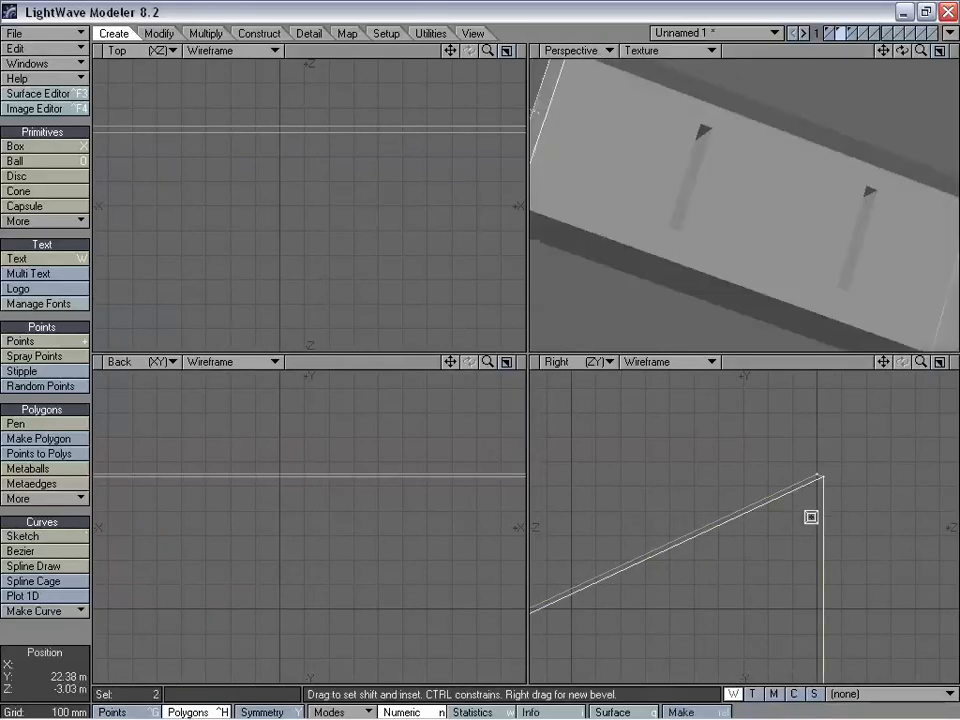
drag(811, 516, 806, 510)
key(space)
click(46, 632)
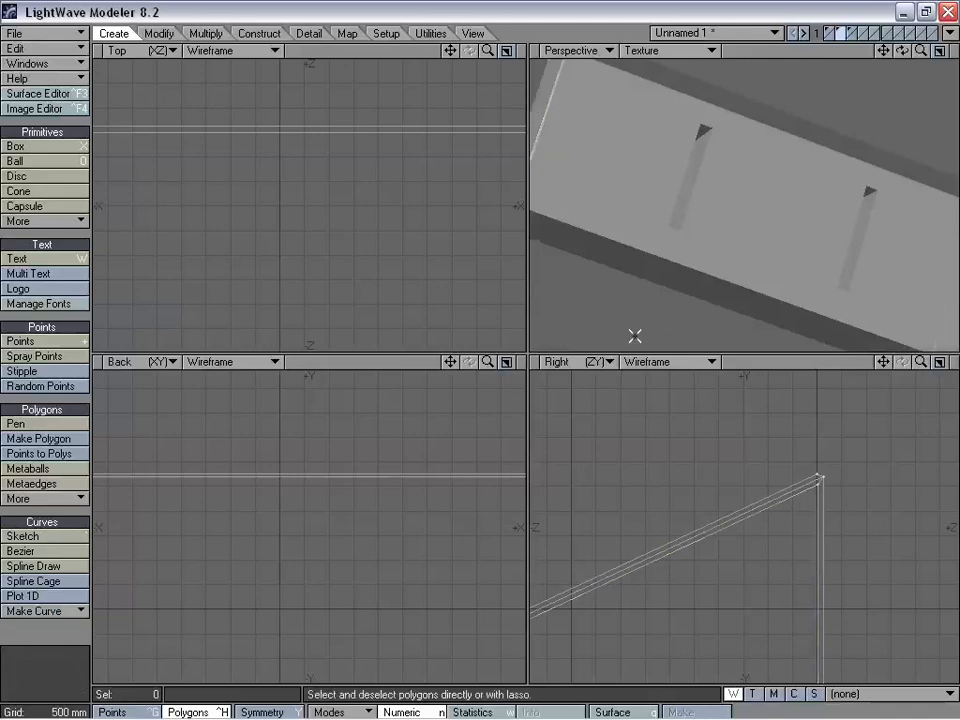
Step: Bevel the inner wall polygons of both slots with a small inset, leaving the rear polygon between the slots out of the selection
alt+drag(692, 276, 789, 229)
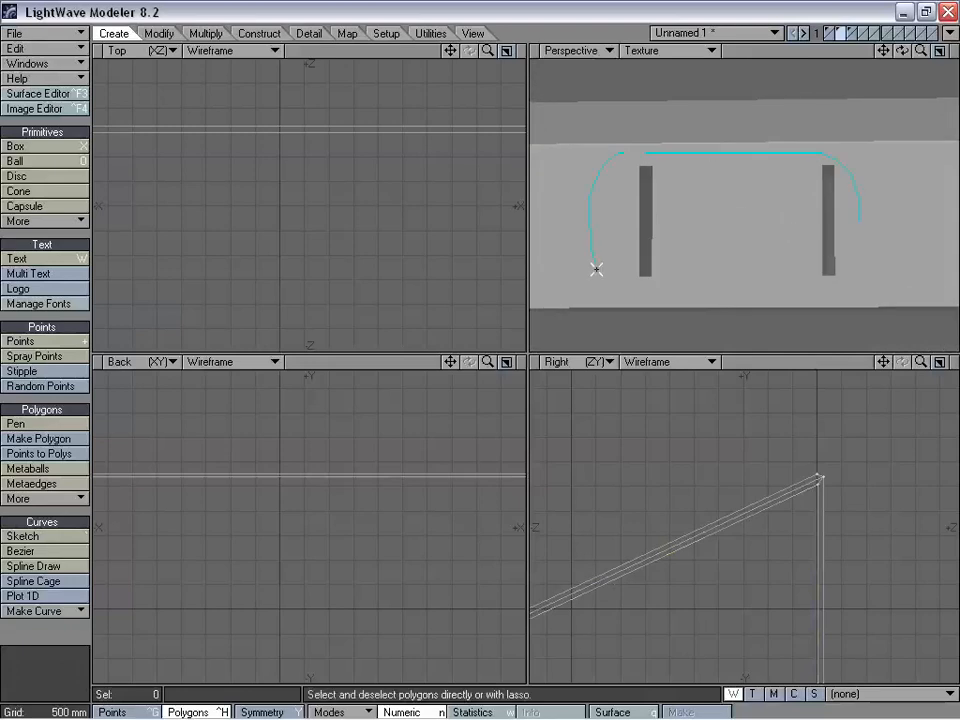
key(a)
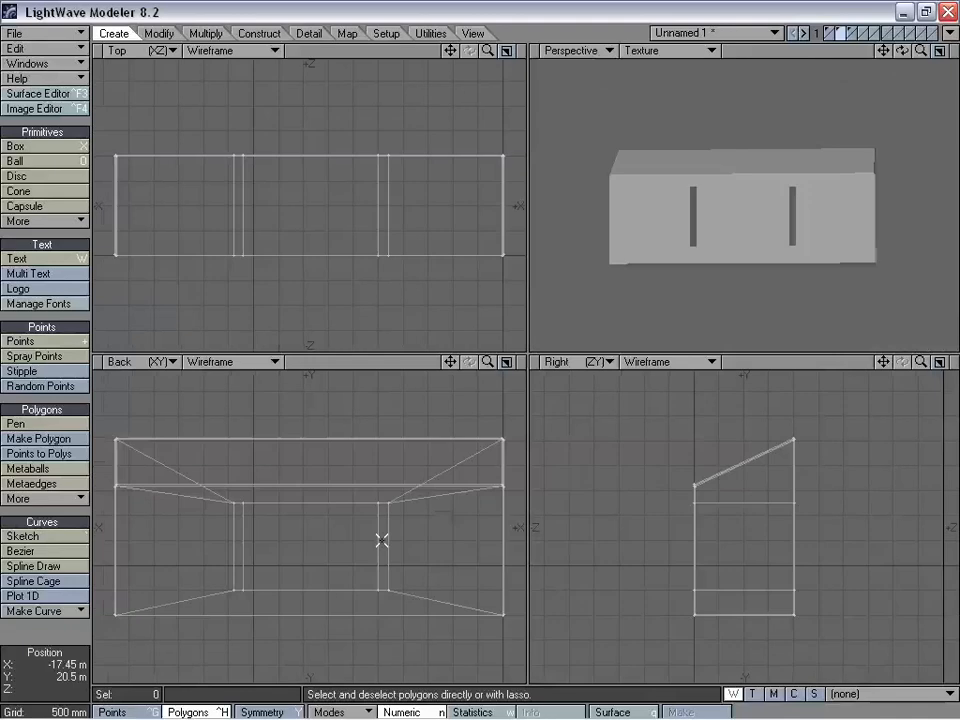
right_drag(214, 598, 446, 489)
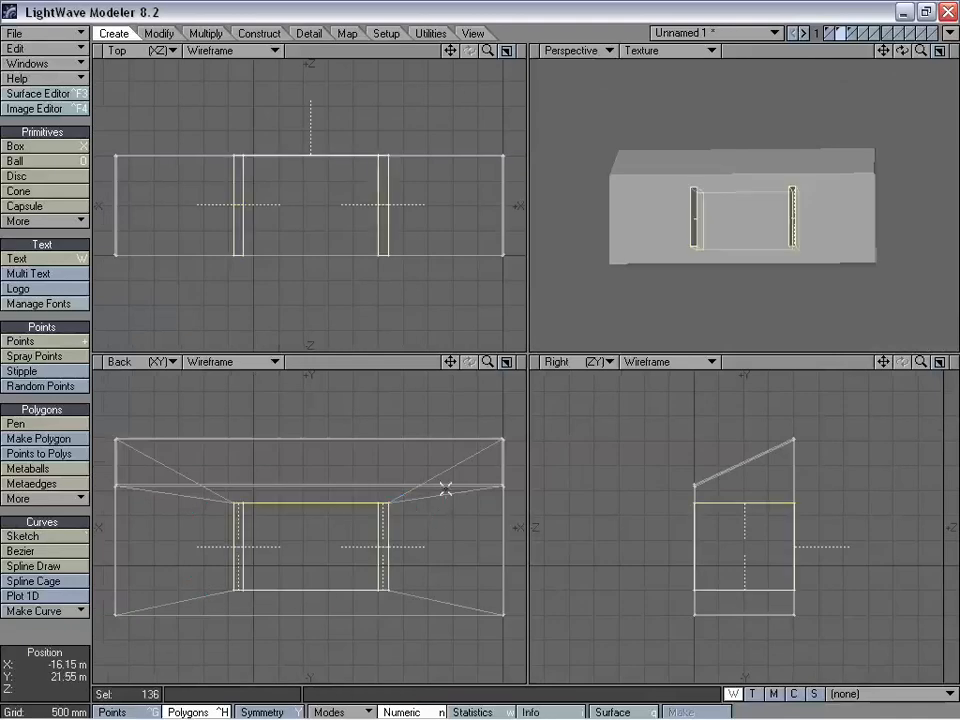
mouse_move(700, 300)
alt+mouse_down()
mouse_move(836, 261)
mouse_move(781, 236)
mouse_move(770, 245)
alt+mouse_up()
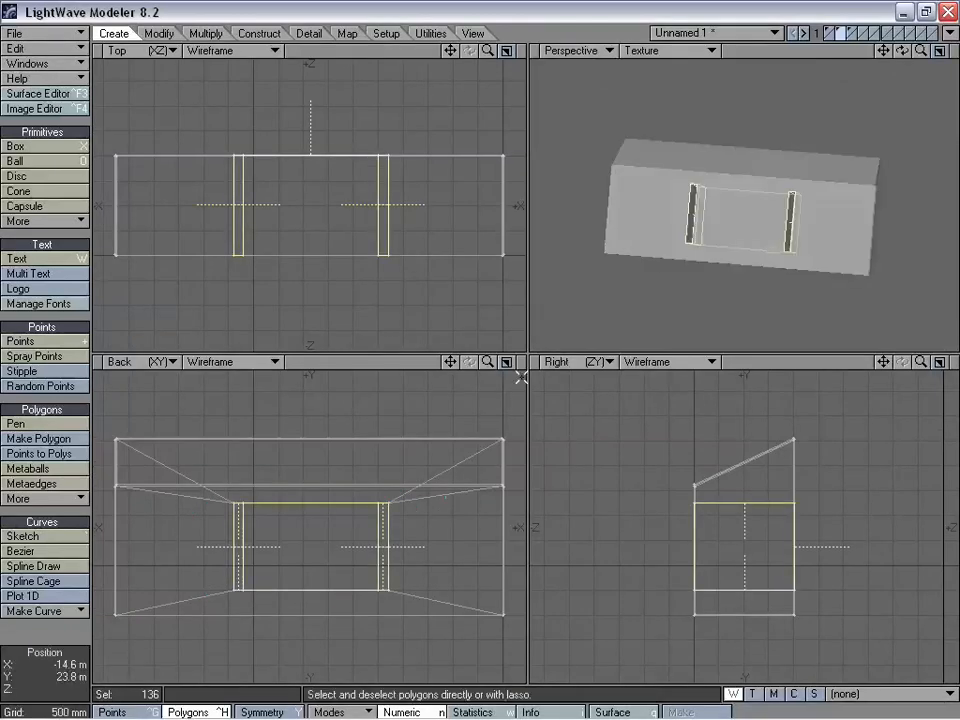
drag(487, 364, 487, 367)
click(290, 483)
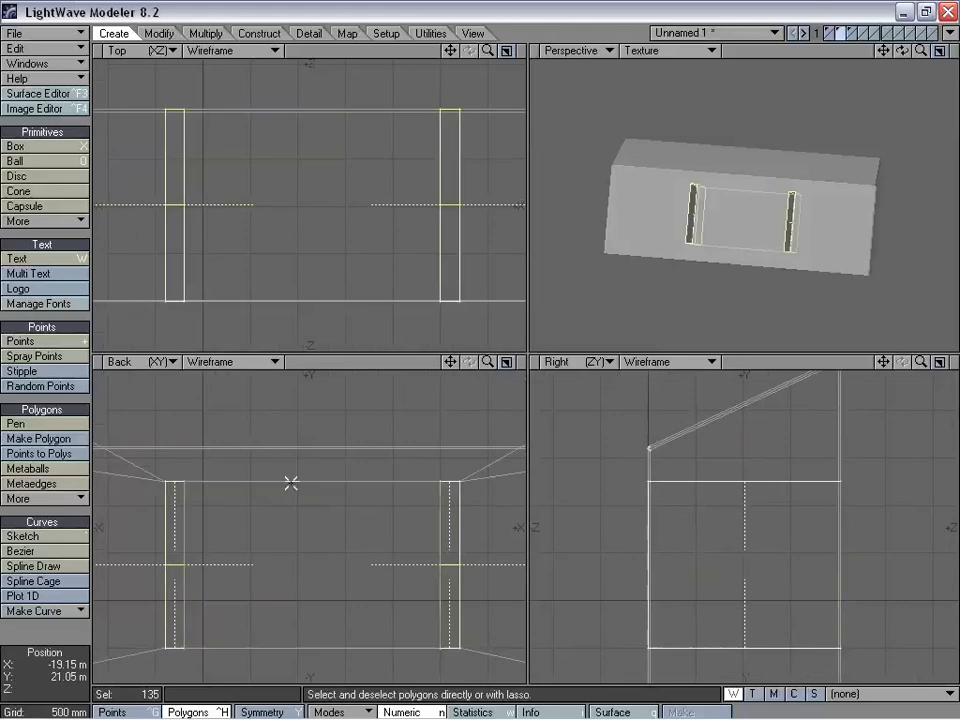
alt+drag(739, 208, 791, 205)
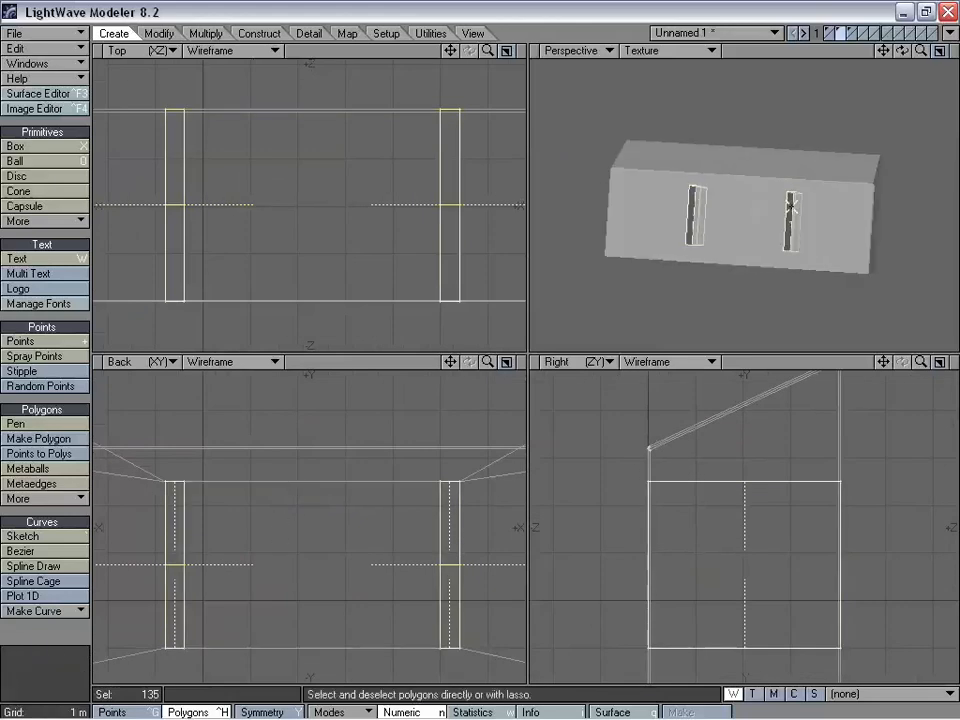
mouse_move(918, 57)
mouse_down()
mouse_move(926, 58)
mouse_move(907, 60)
mouse_up()
drag(921, 362, 907, 466)
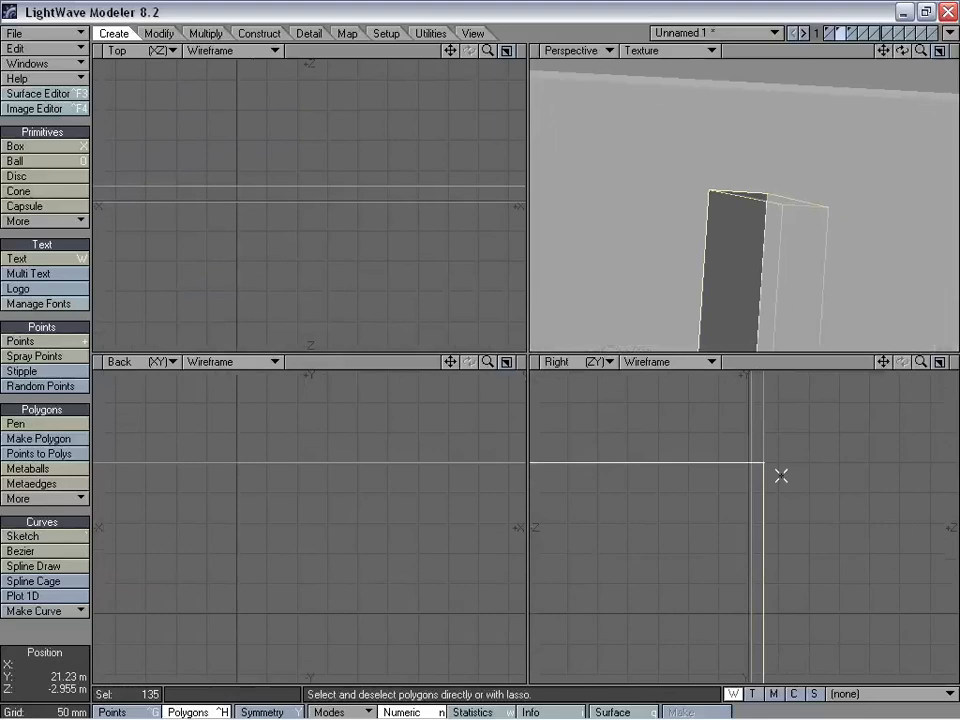
key(b)
drag(766, 529, 756, 519)
click(88, 654)
click(88, 654)
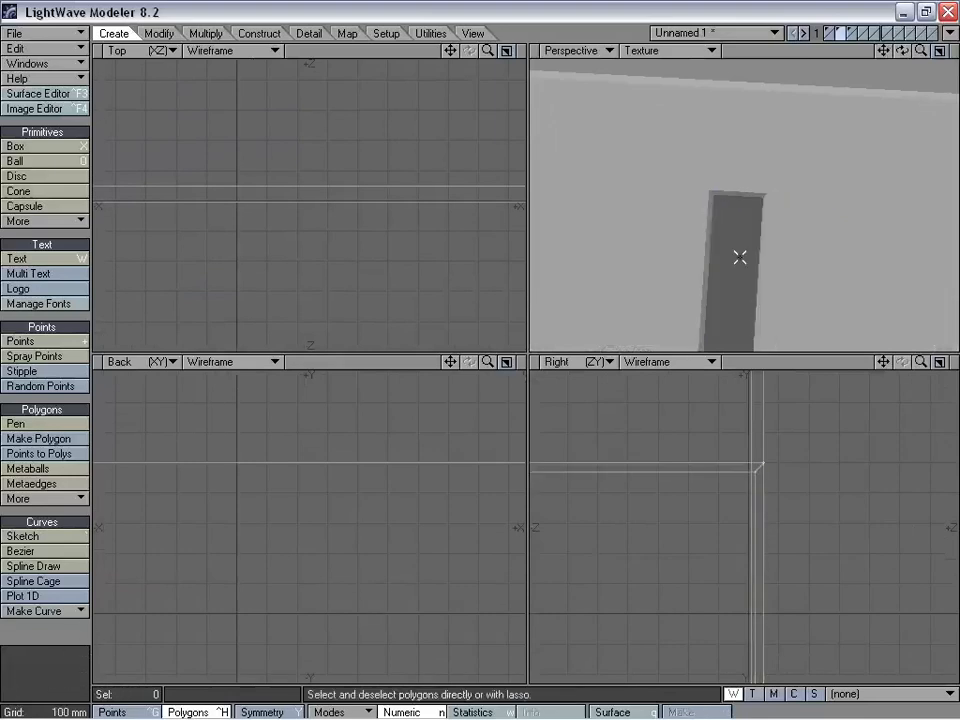
Step: Lasso-select all points of both slots and stretch them vertically to about 91%
alt+drag(739, 257, 842, 216)
key(a)
alt+drag(748, 204, 748, 236)
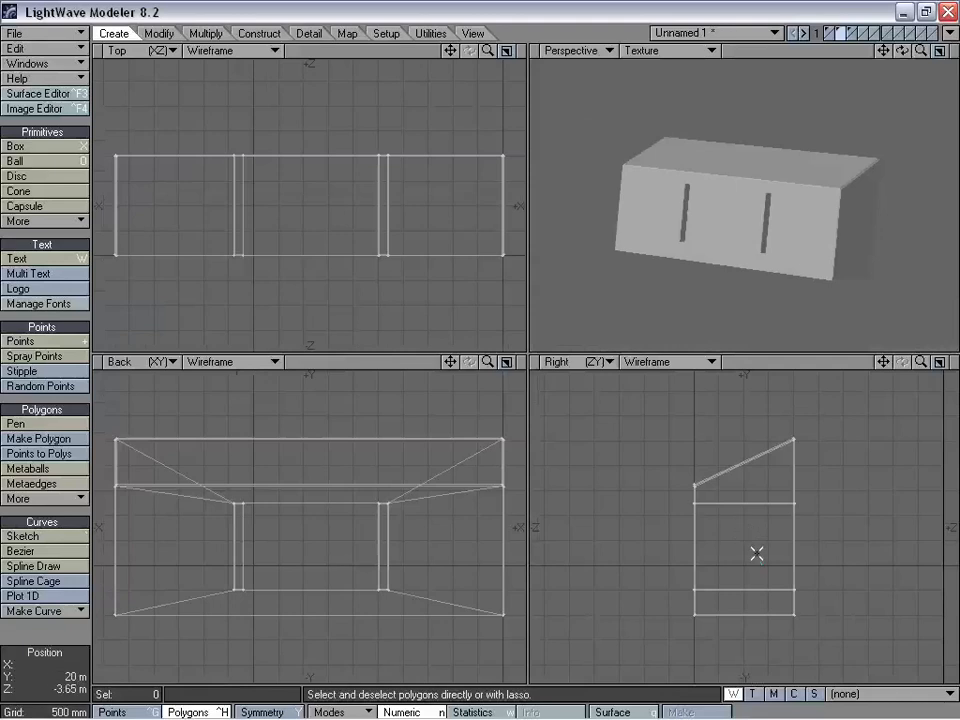
key(ctrl+g)
right_drag(810, 486, 723, 491)
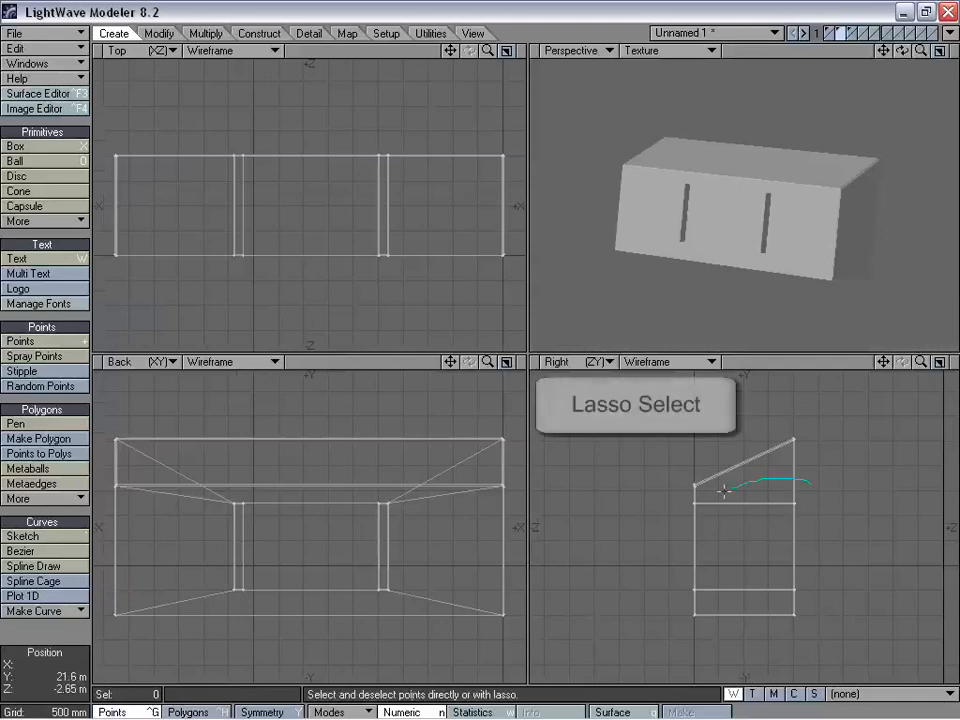
right_drag(864, 513, 810, 486)
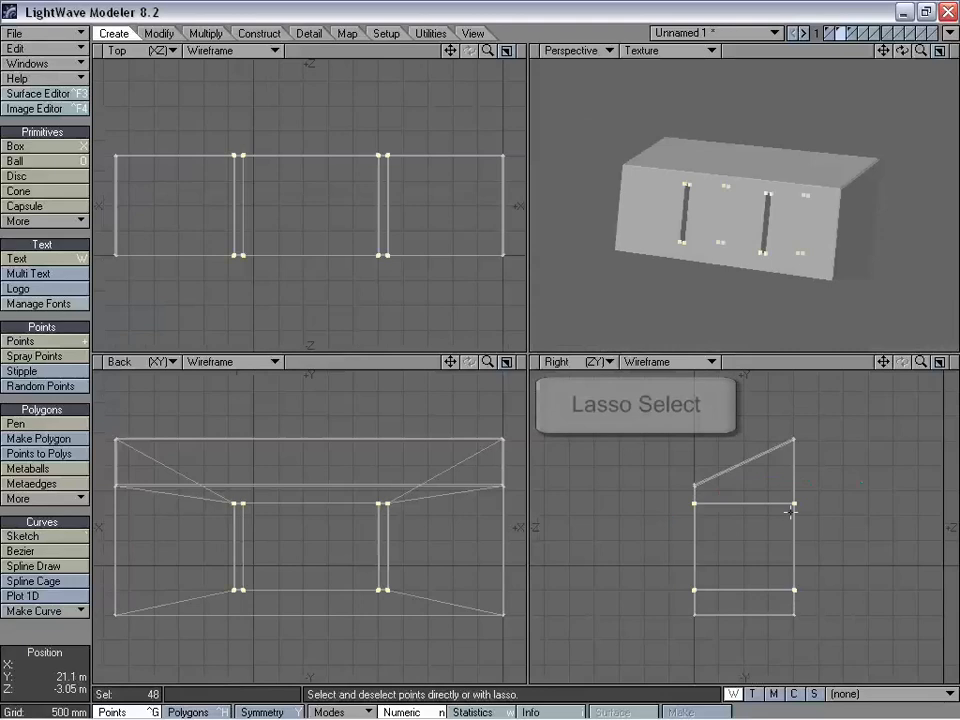
key(h)
drag(739, 553, 739, 535)
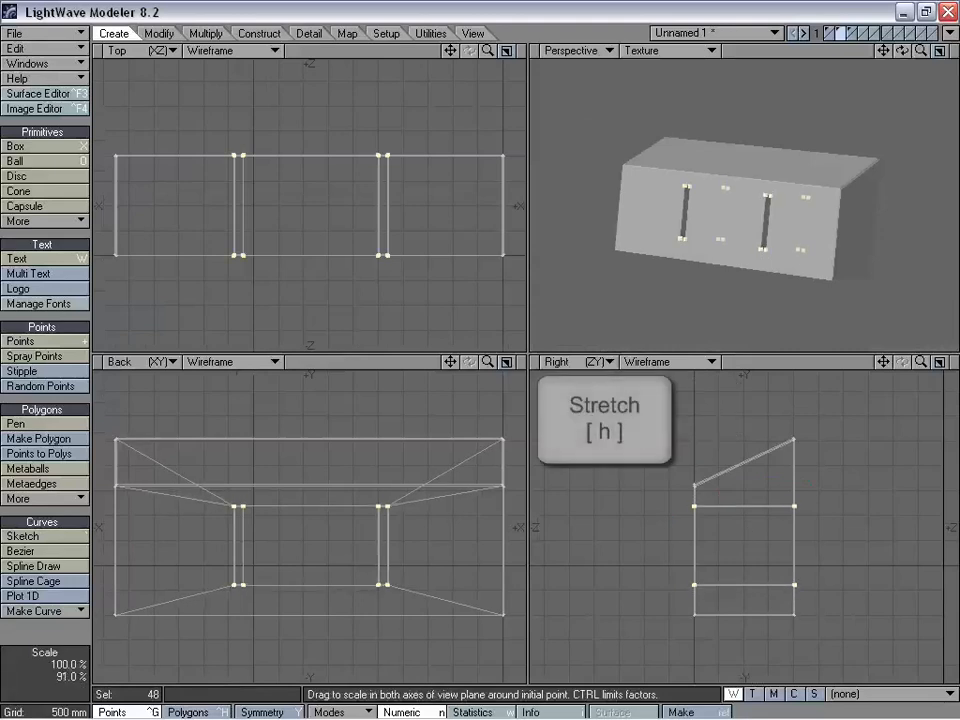
key(space)
right_click(911, 508)
Step: Bring the first layer with the large block into the foreground together with the structure's layer
mouse_move(767, 116)
alt+mouse_down()
mouse_move(868, 232)
mouse_move(753, 217)
mouse_move(797, 268)
mouse_move(802, 197)
alt+mouse_up()
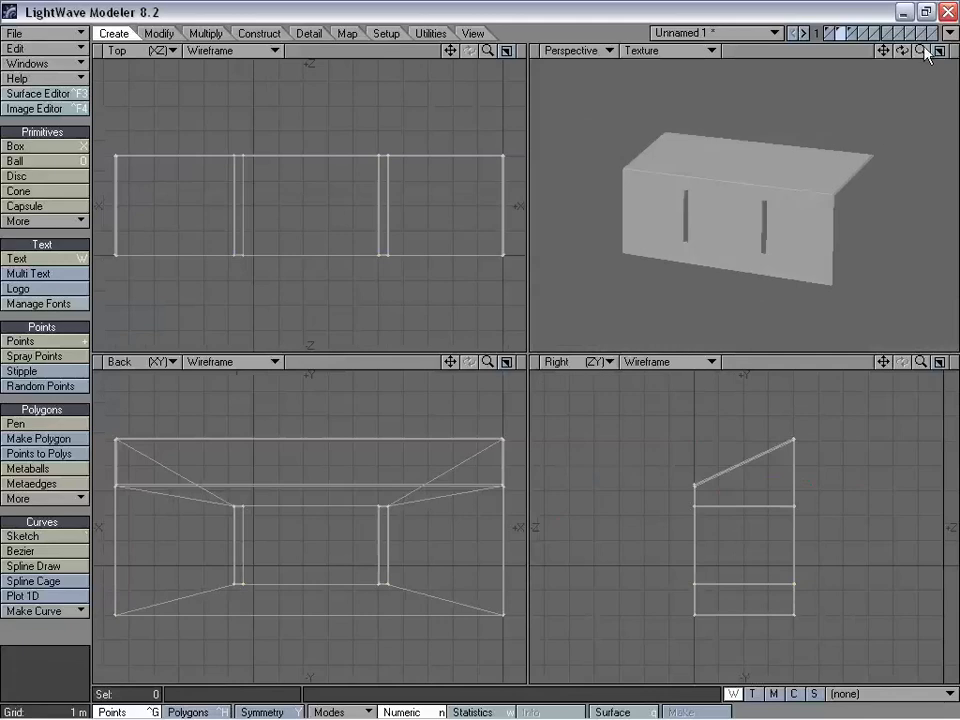
drag(923, 49, 858, 50)
shift+click(830, 32)
alt+drag(836, 128, 750, 244)
key(a)
drag(450, 362, 544, 424)
drag(487, 362, 605, 362)
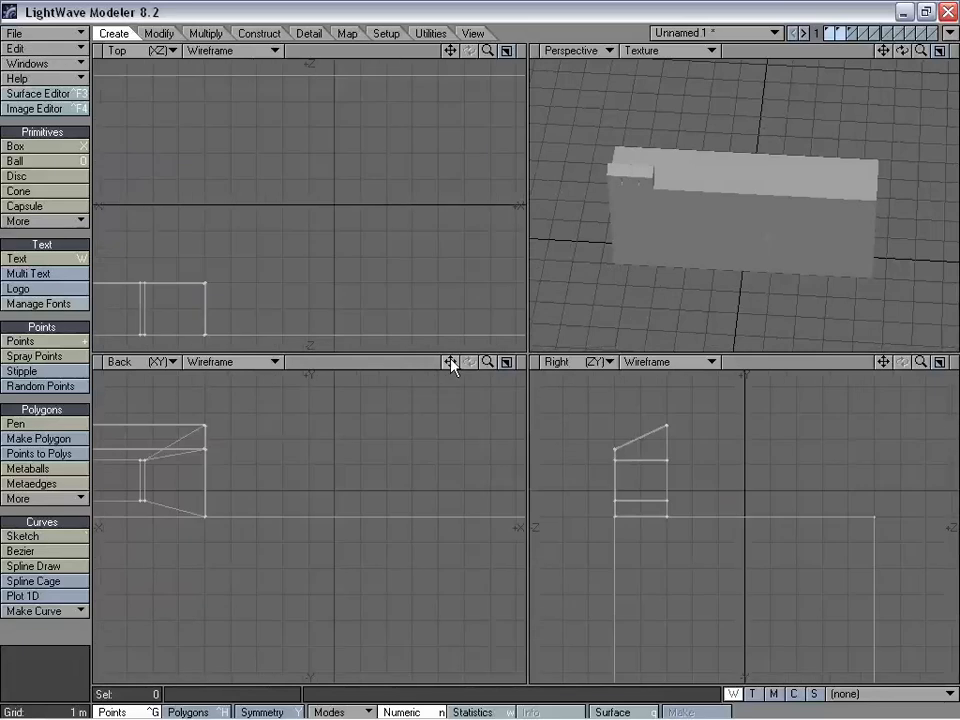
drag(451, 364, 609, 406)
alt+drag(699, 247, 647, 151)
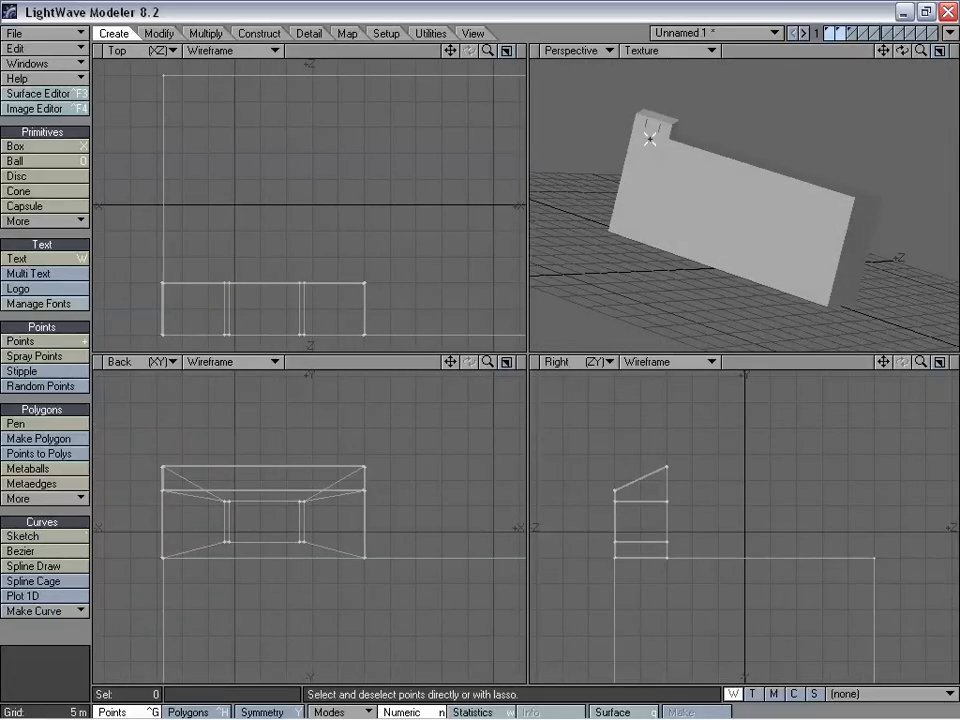
Step: Examine how the front faces of the slotted structure and the large block meet, then view the corner up close
key(ctrl+h)
drag(649, 137, 651, 133)
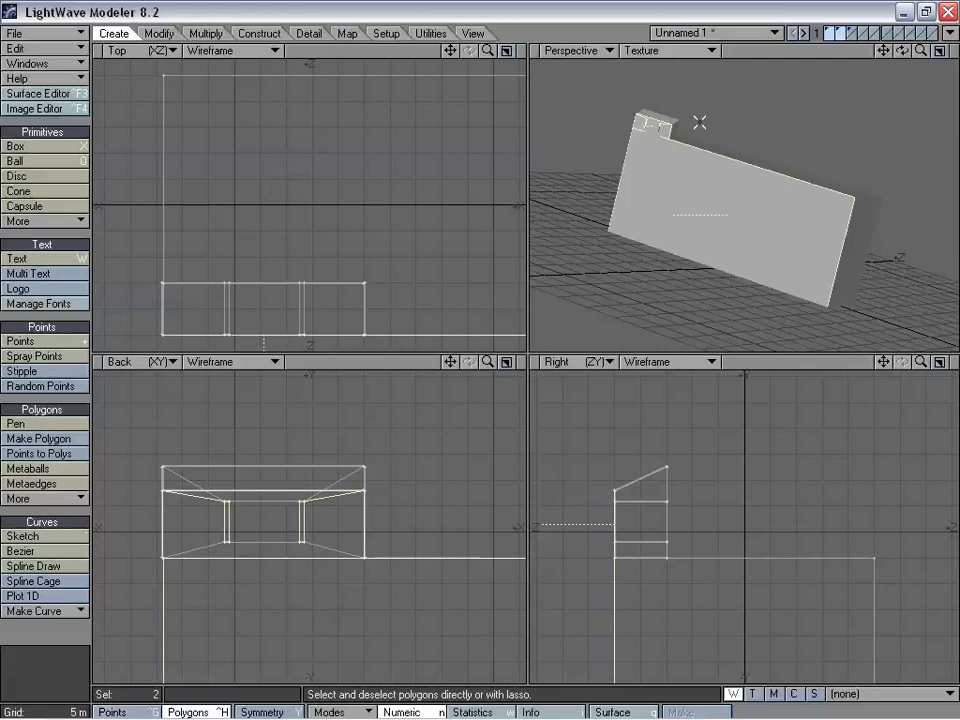
click(57, 630)
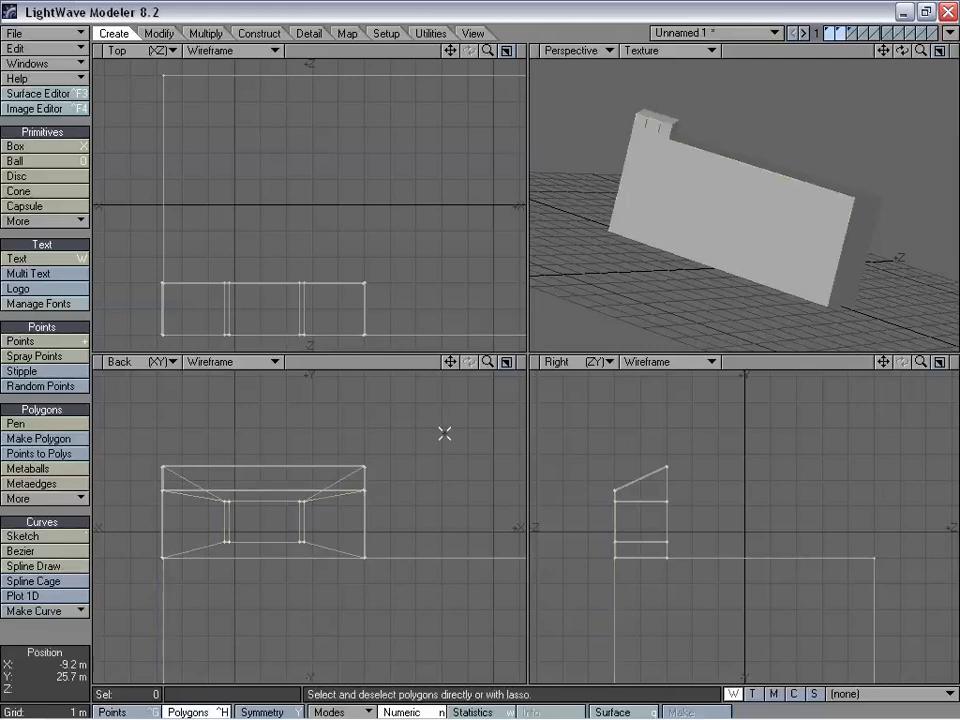
drag(487, 364, 347, 346)
mouse_move(487, 362)
mouse_down()
mouse_move(455, 362)
mouse_move(474, 362)
mouse_up()
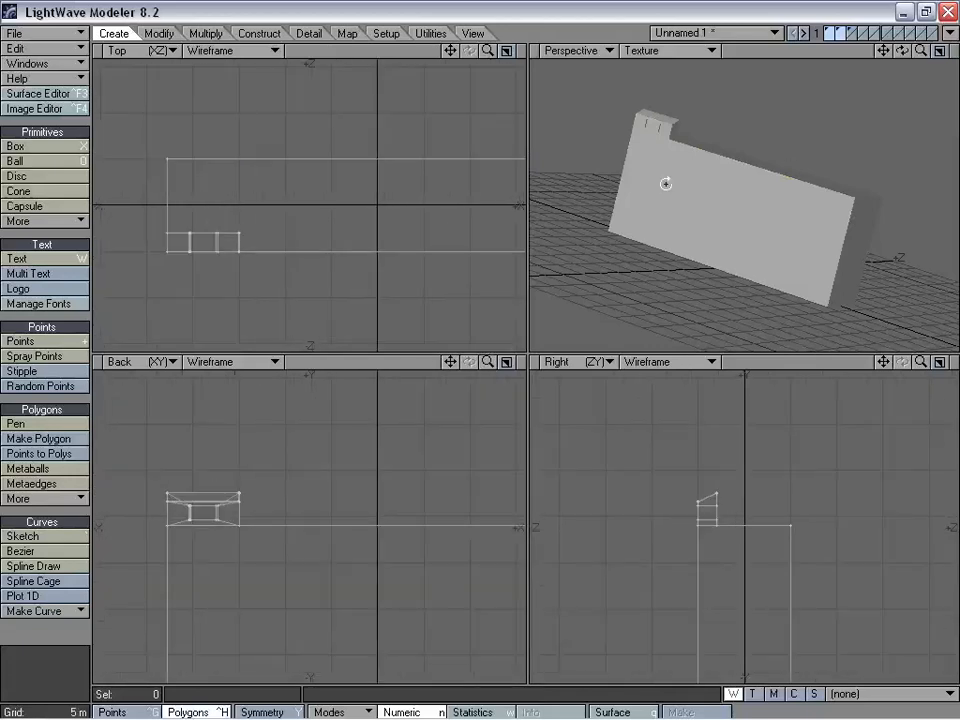
alt+drag(664, 184, 758, 233)
drag(884, 51, 943, 99)
drag(921, 51, 862, 32)
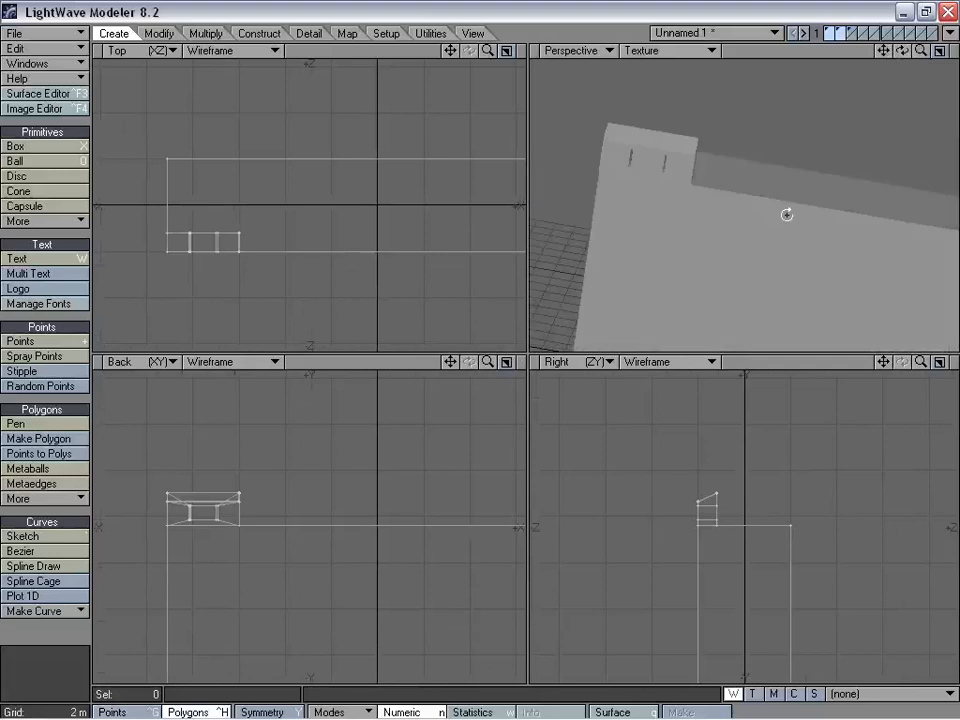
alt+drag(786, 214, 771, 177)
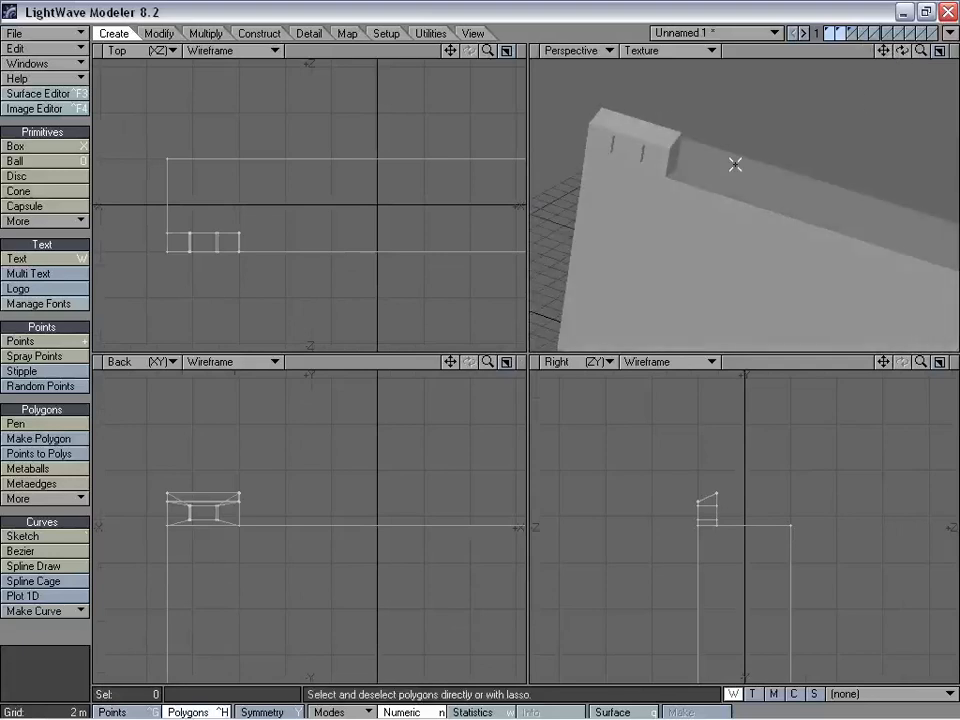
Step: Examine the slotted structure's front face above the large block, then its two slots close up
drag(883, 50, 931, 102)
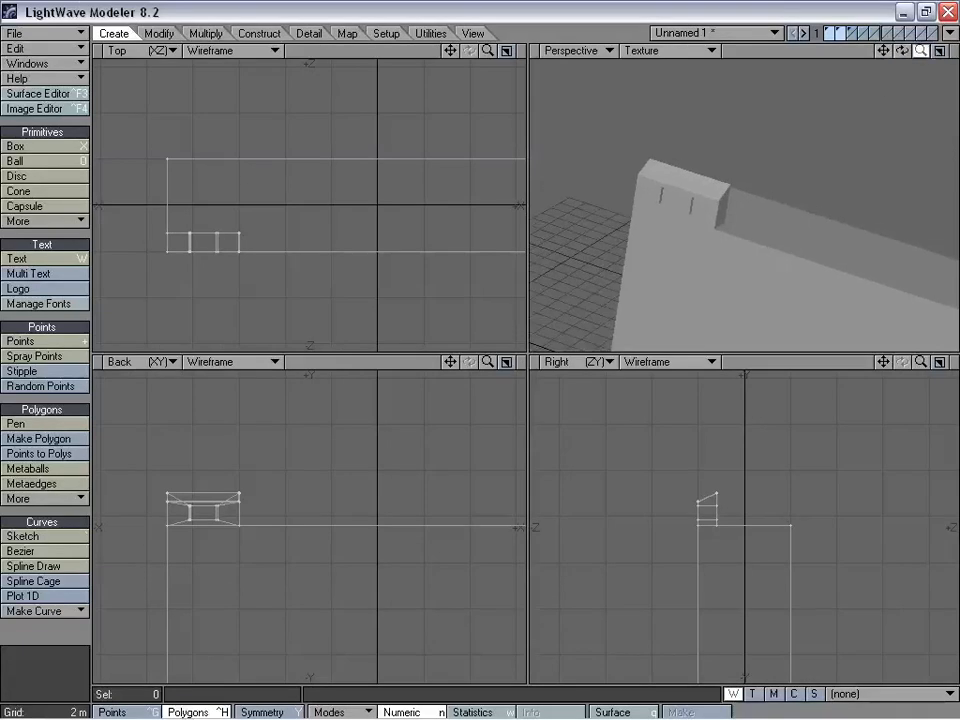
drag(921, 50, 955, 50)
drag(883, 50, 938, 22)
alt+drag(768, 215, 793, 172)
drag(883, 50, 959, 147)
alt+drag(849, 236, 740, 238)
click(765, 287)
click(759, 319)
click(69, 627)
click(713, 231)
click(66, 632)
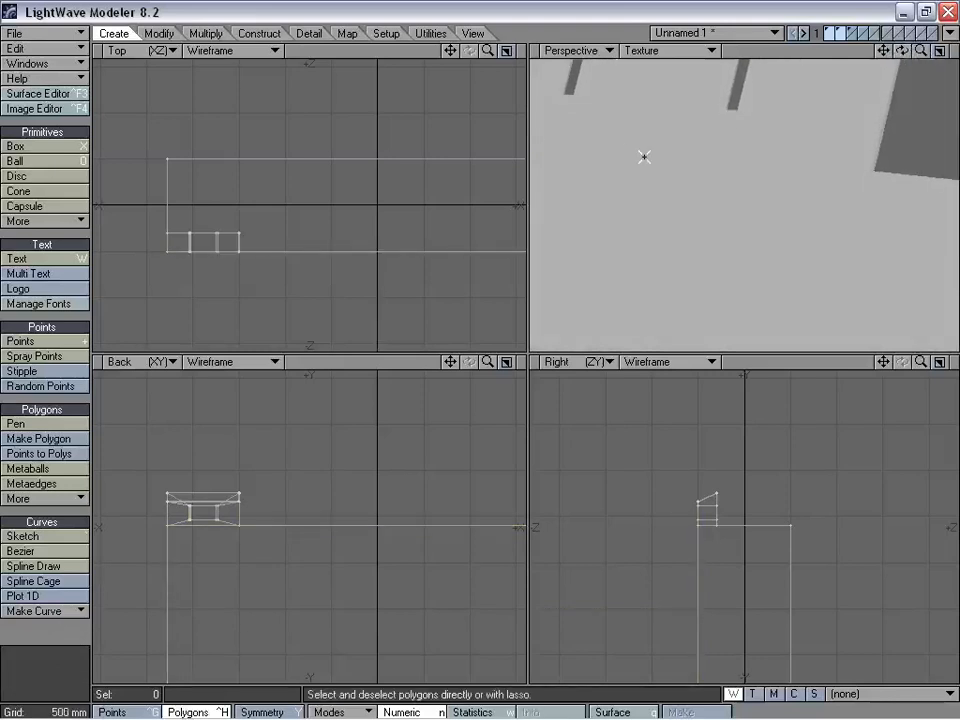
alt+drag(800, 169, 740, 262)
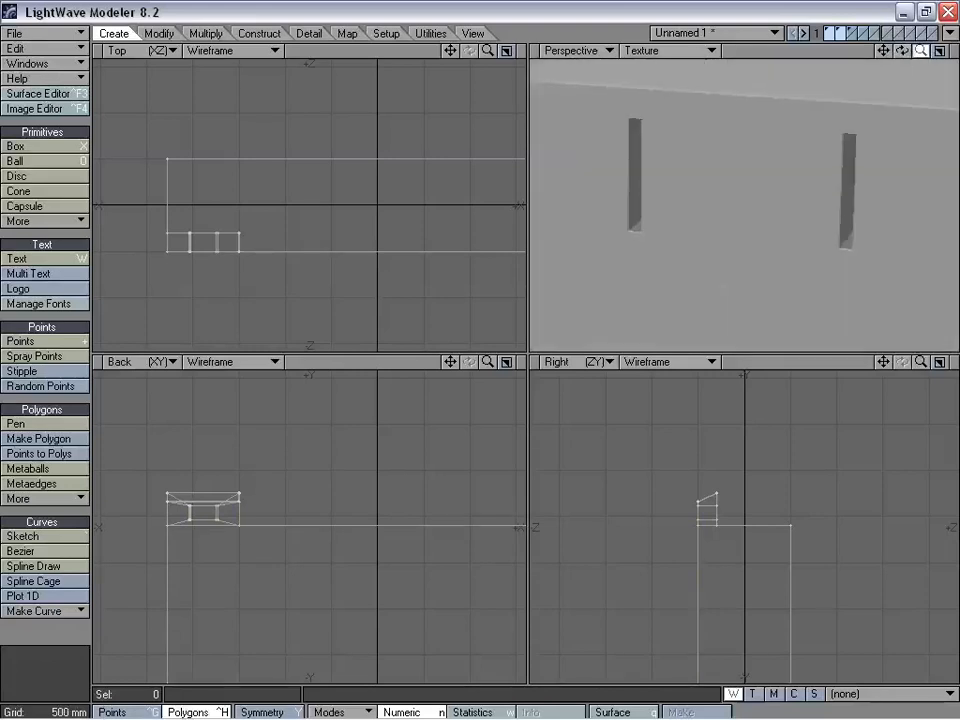
drag(921, 50, 870, 50)
Step: Make the empty fourth layer active, with the large block and slotted structure shown as background layers
click(859, 34)
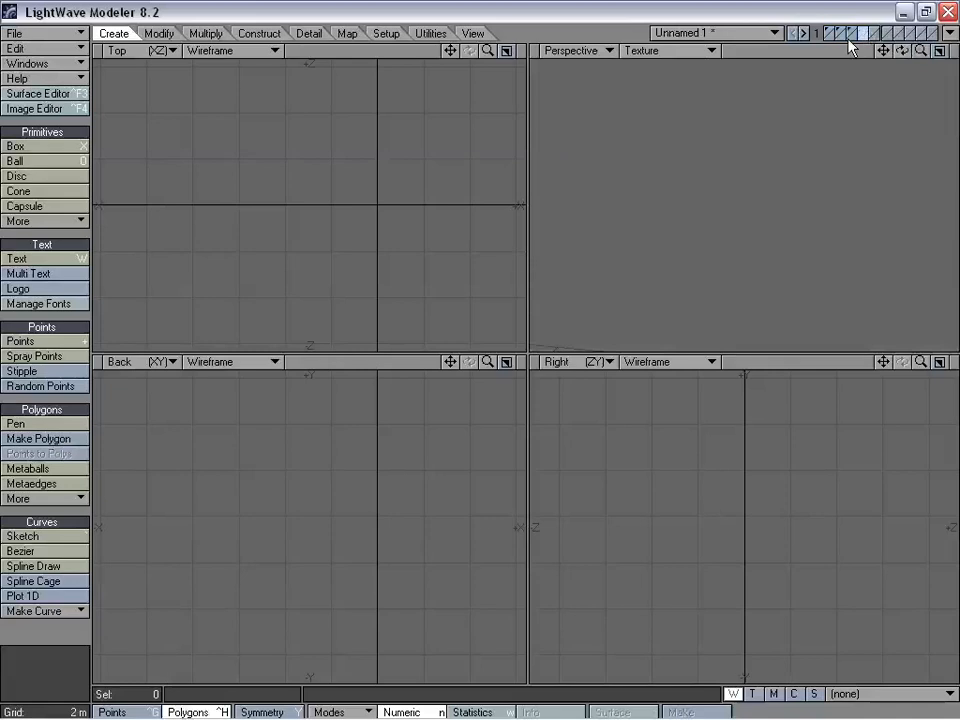
click(839, 38)
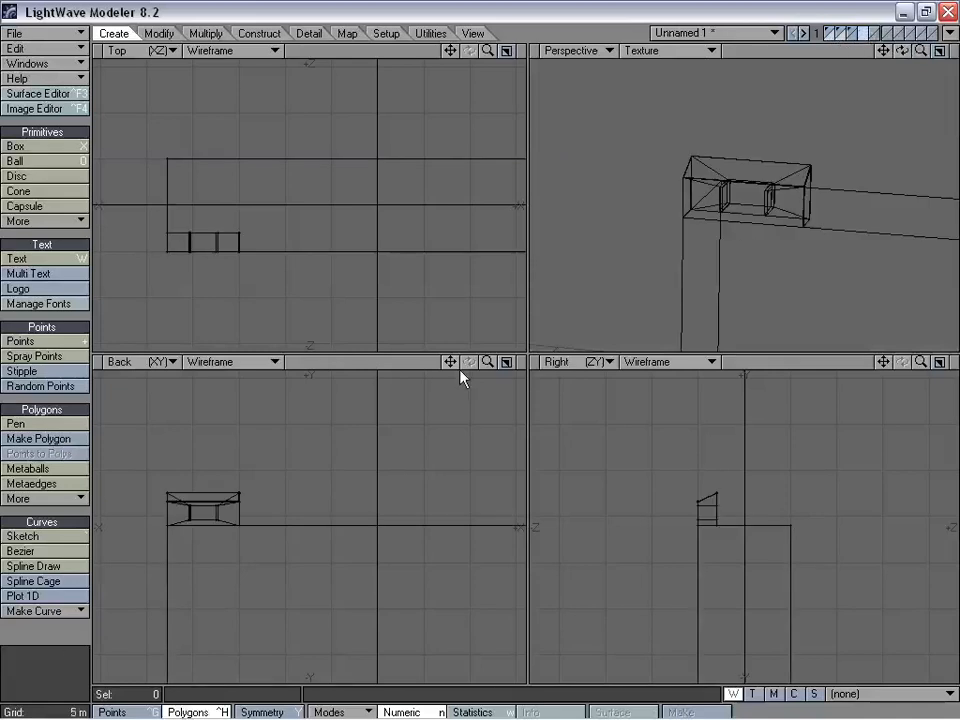
mouse_move(482, 364)
mouse_down()
mouse_move(490, 366)
mouse_move(441, 365)
mouse_move(325, 292)
mouse_move(490, 366)
mouse_up()
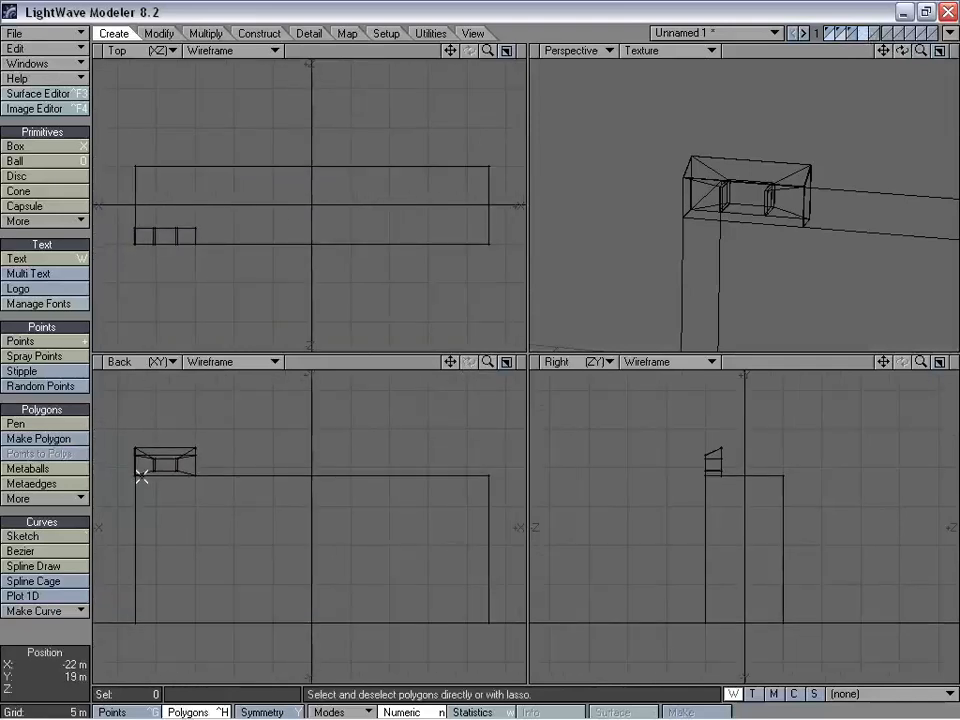
alt+drag(777, 237, 814, 266)
drag(883, 51, 860, 1)
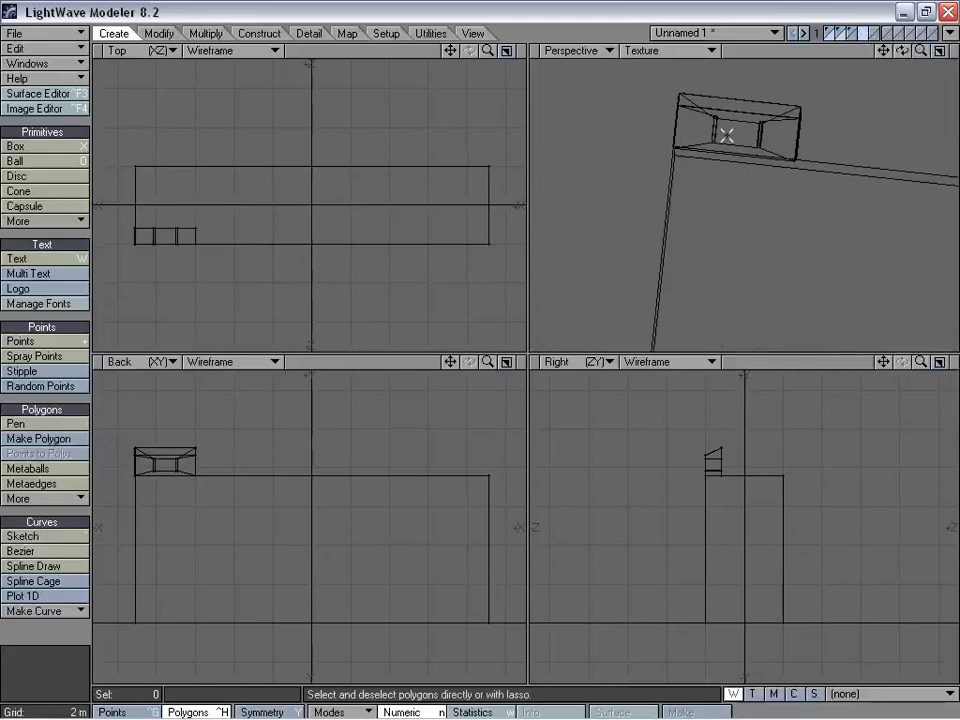
Step: Draw a flat box about 22.75 m high in the Back view, spanning the block's width up to the structure's top
click(36, 146)
drag(137, 450, 491, 622)
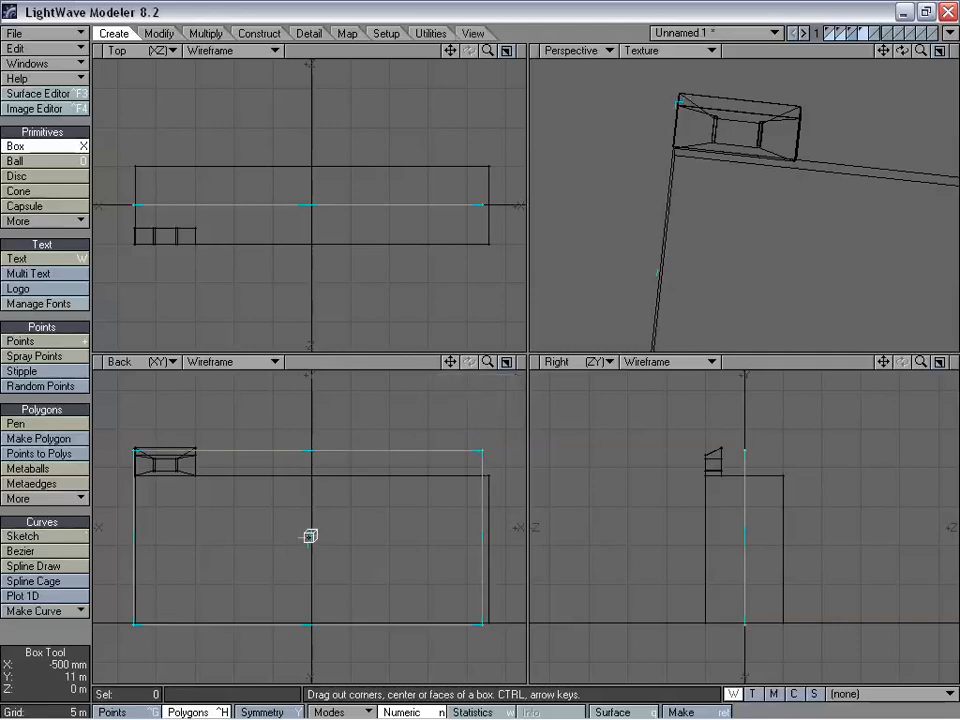
drag(320, 532, 310, 532)
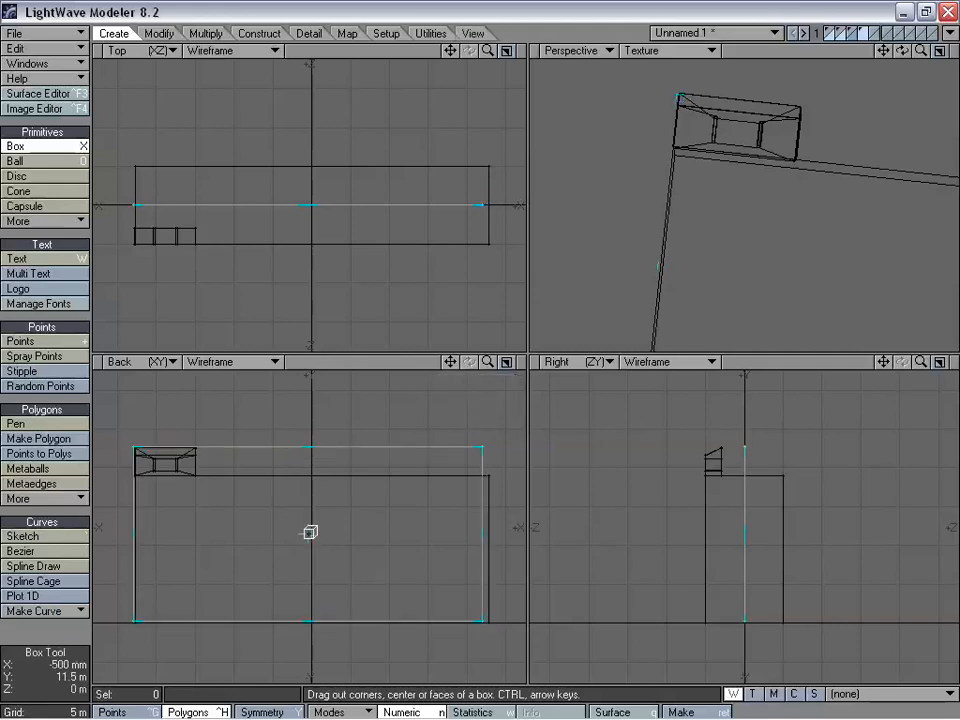
drag(477, 550, 493, 544)
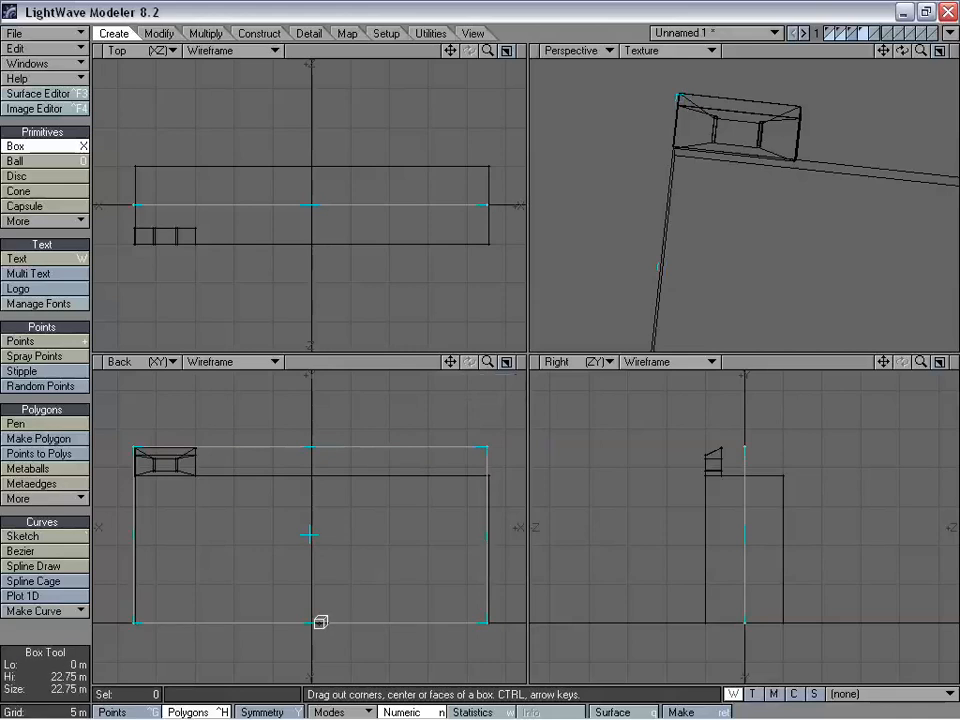
mouse_move(332, 199)
mouse_down()
mouse_move(336, 114)
mouse_move(337, 204)
mouse_up()
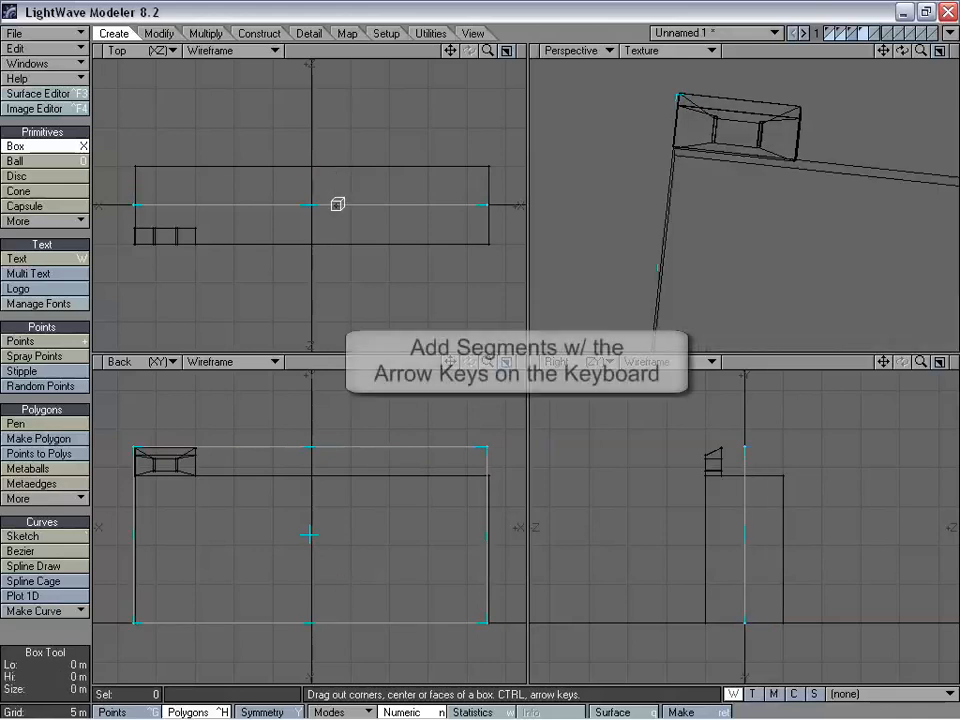
Step: Divide the flat box into six segments across and two segments vertically, and finish the box
key(Right)
key(Right)
key(Right)
key(Right)
key(Right)
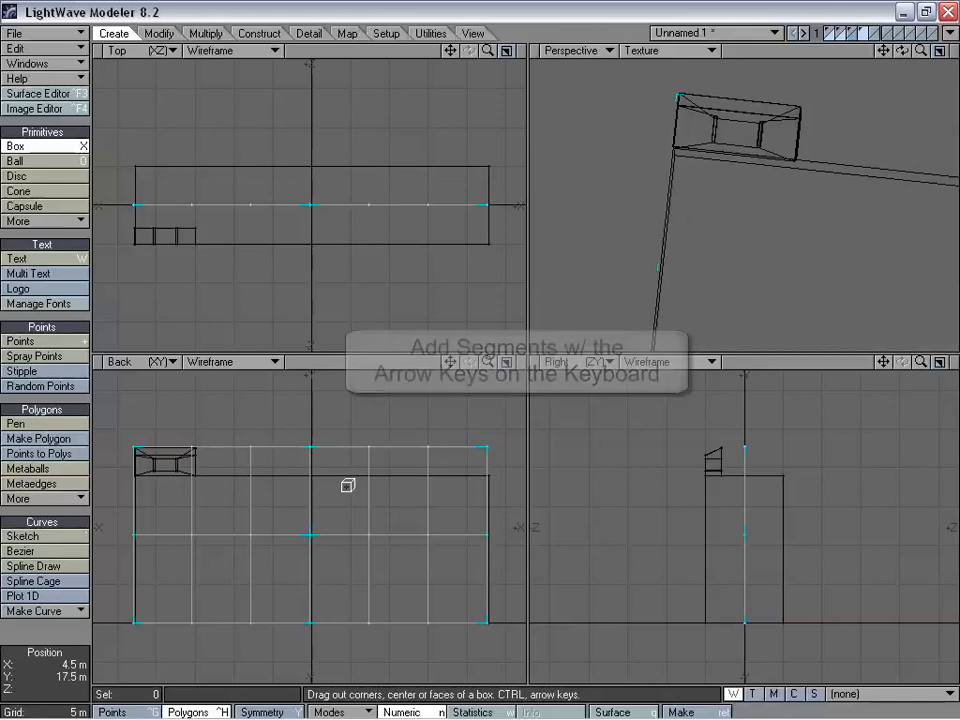
key(space)
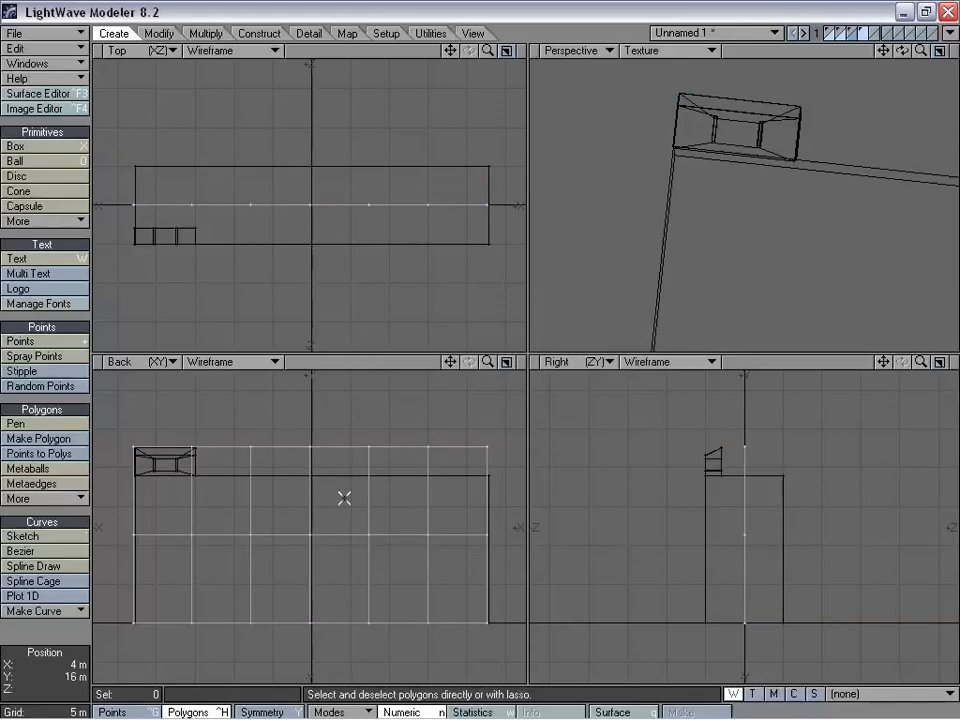
Step: Move the box's middle row of seven points up to the large block's top edge
key(ctrl+g)
mouse_move(198, 543)
right_down()
mouse_move(135, 522)
mouse_move(454, 553)
mouse_move(187, 500)
right_up()
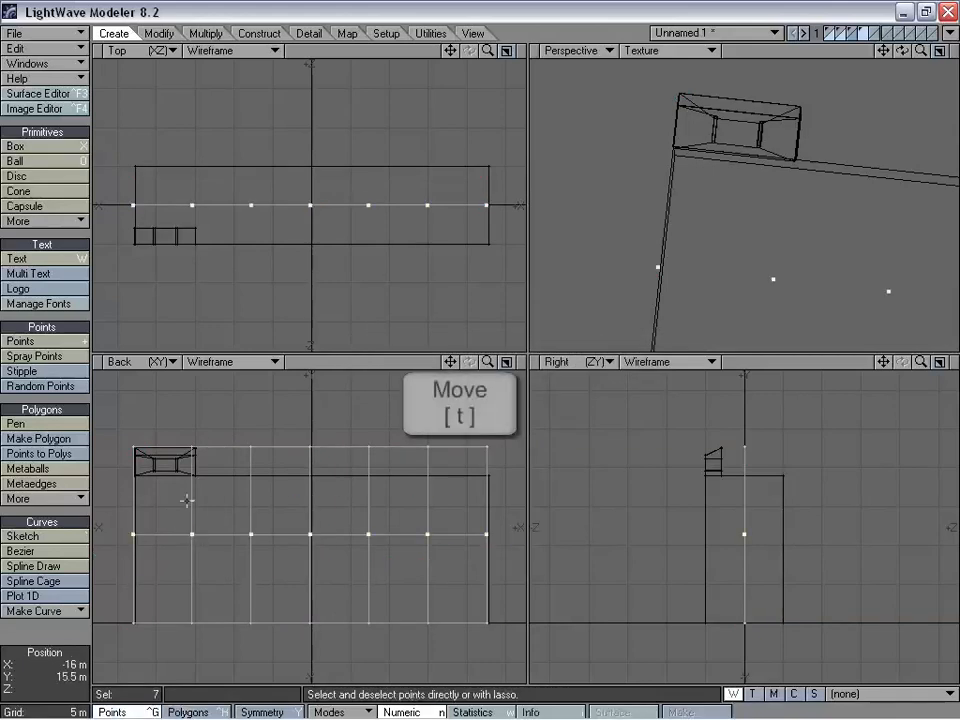
mouse_move(325, 548)
mouse_down()
mouse_move(325, 509)
mouse_move(326, 544)
mouse_up()
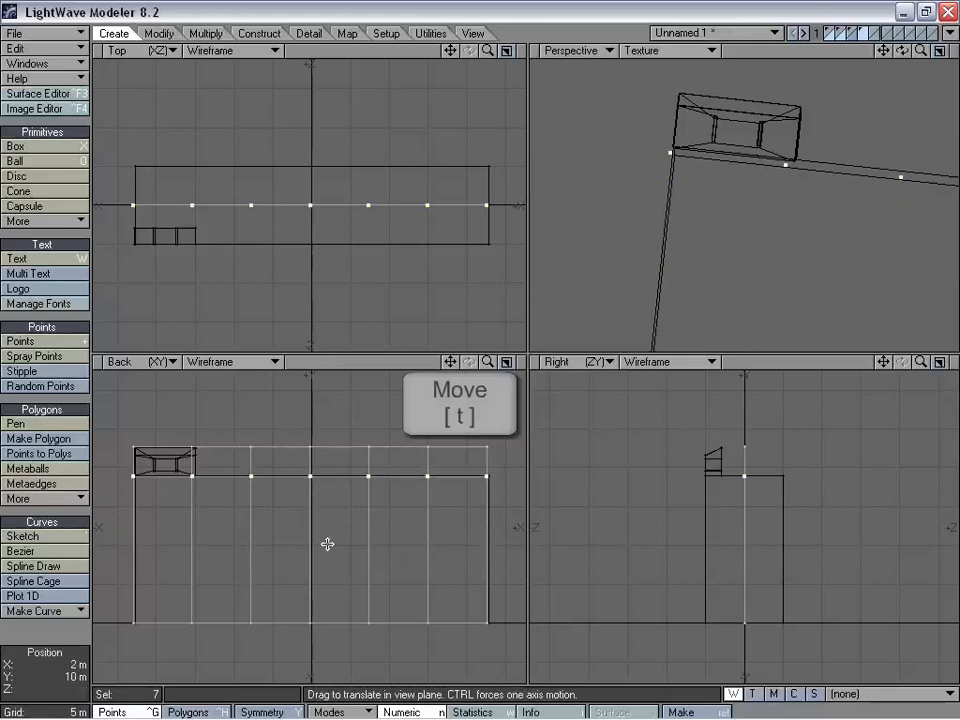
key(space)
mouse_move(95, 433)
right_down()
mouse_move(275, 407)
mouse_move(98, 510)
right_up()
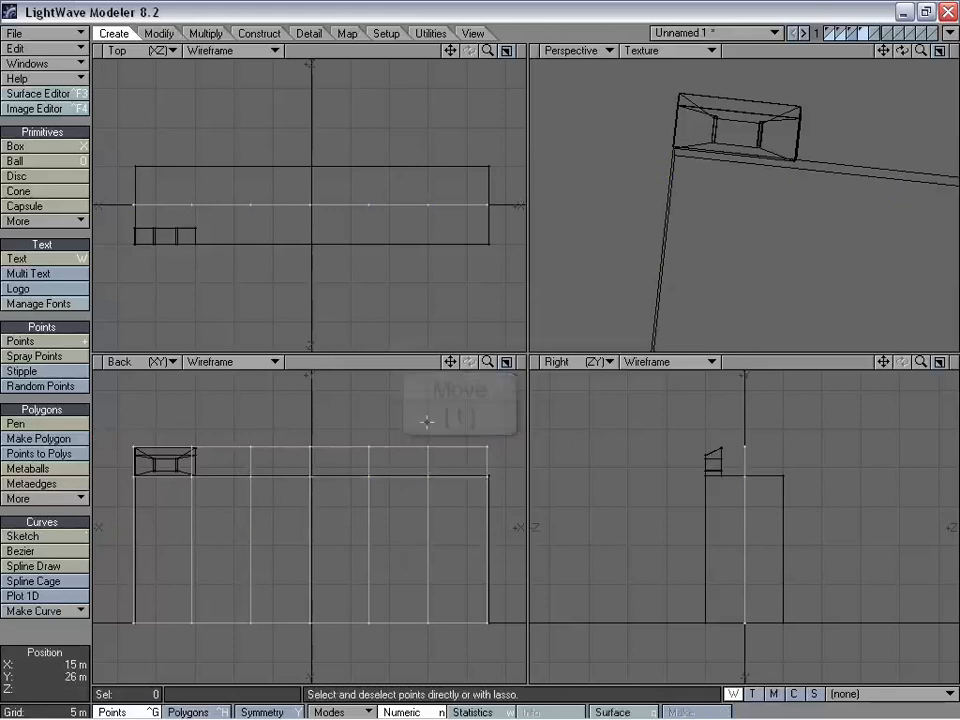
Step: Remove the box's polygons while keeping their points, and clear the background layers from view
key(ctrl+h)
key(k)
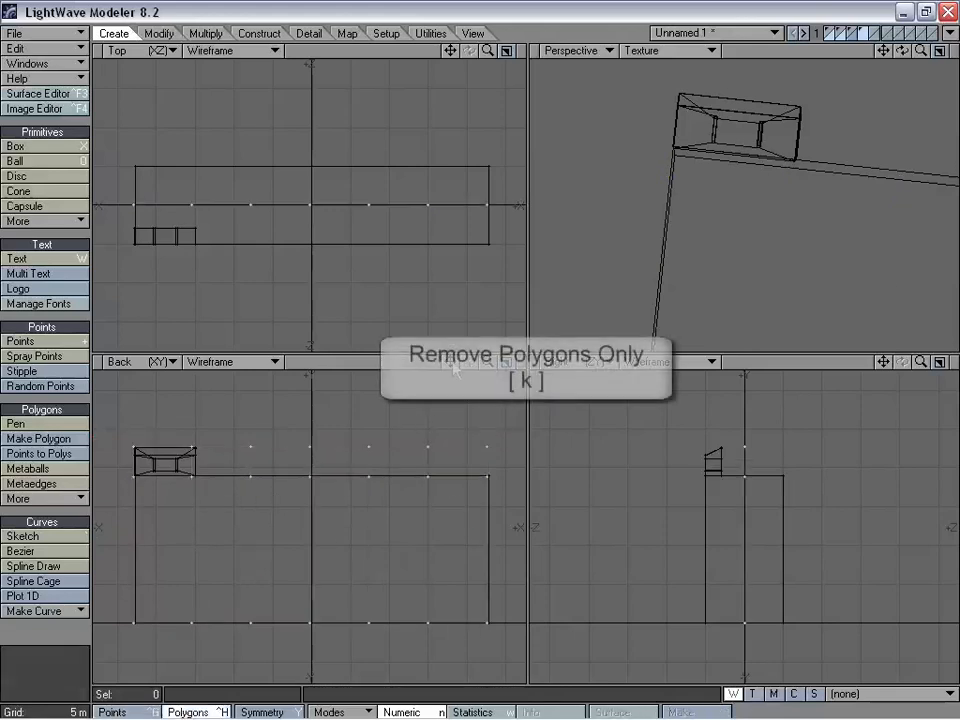
click(868, 36)
mouse_move(450, 362)
mouse_down()
mouse_move(531, 366)
mouse_move(444, 356)
mouse_up()
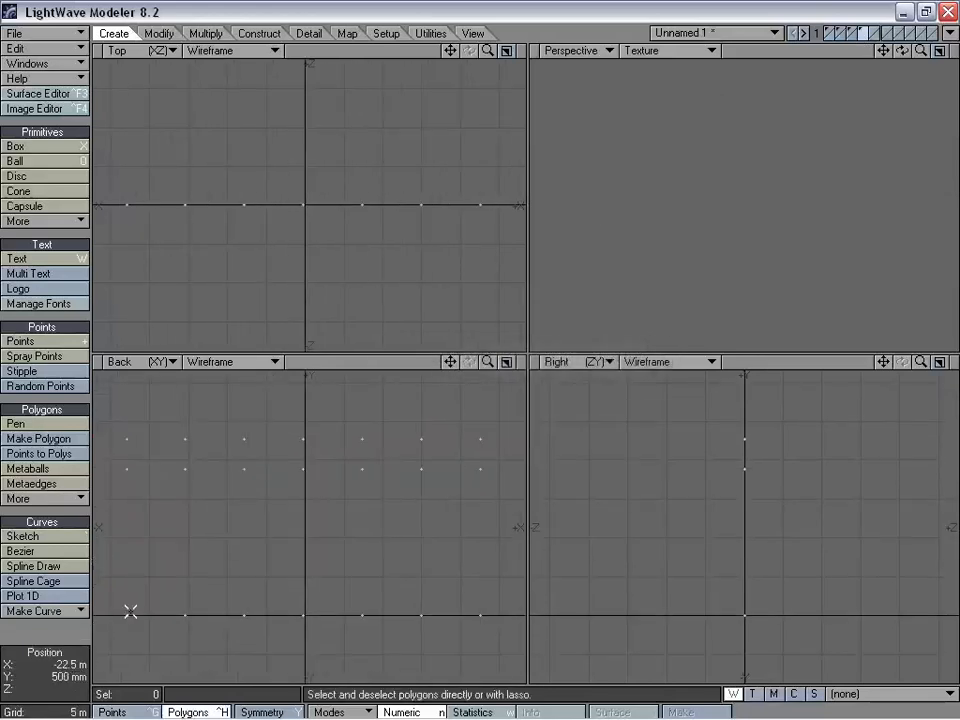
Step: Select the points in order around a crenellated wall outline and make a single polygon from them
key(ctrl+g)
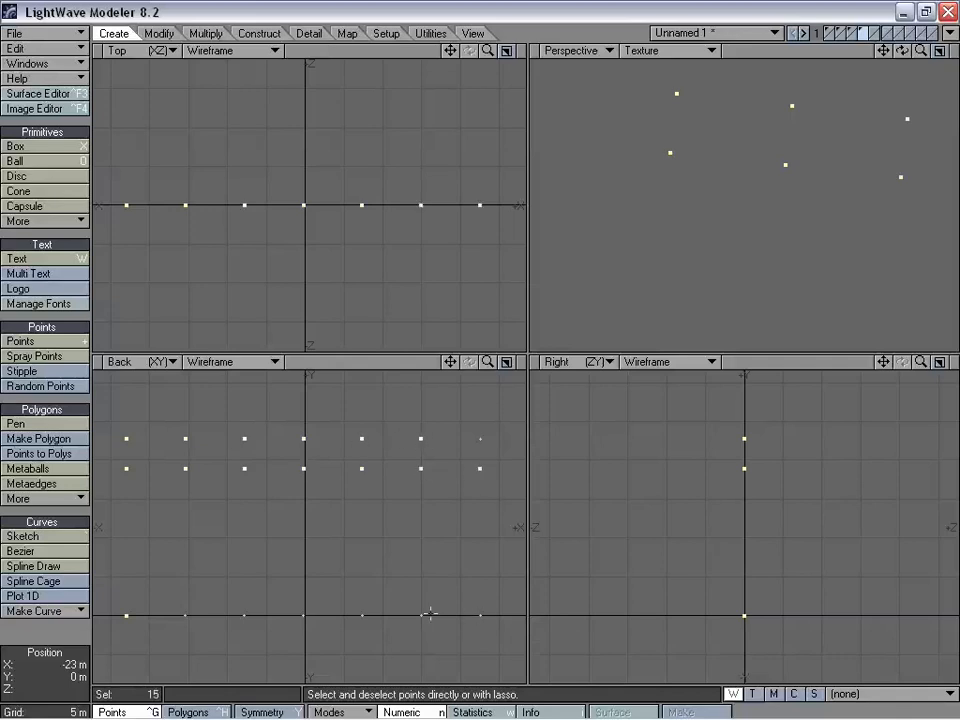
key(p)
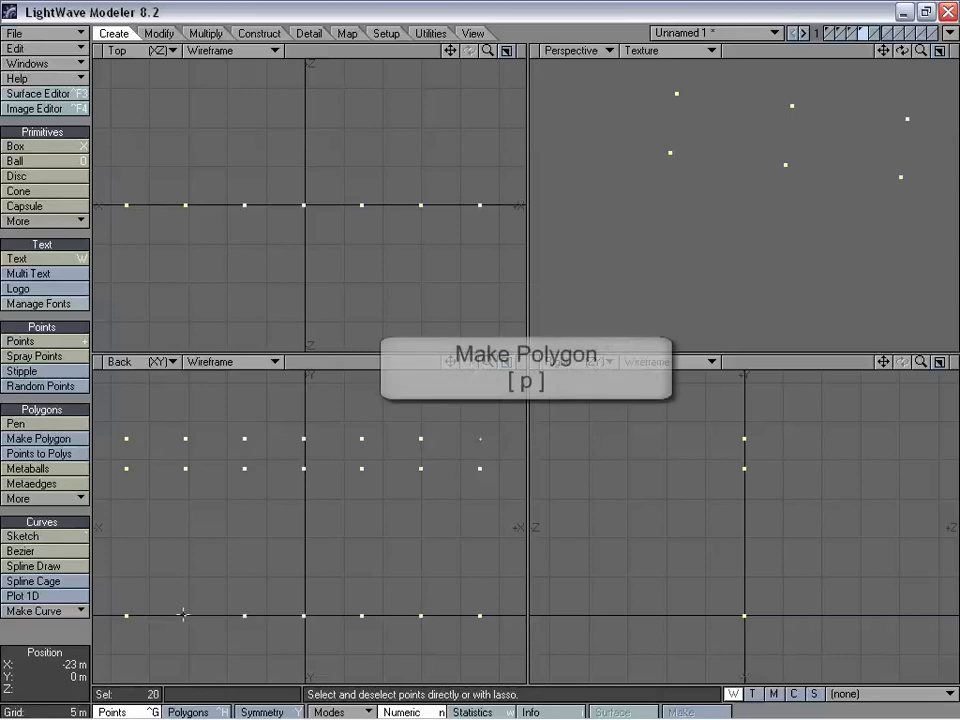
key(p)
Step: Delete the unused upper corner point and the surplus points between the corners of the outline's bottom edge
right_drag(462, 444, 504, 429)
key(Delete)
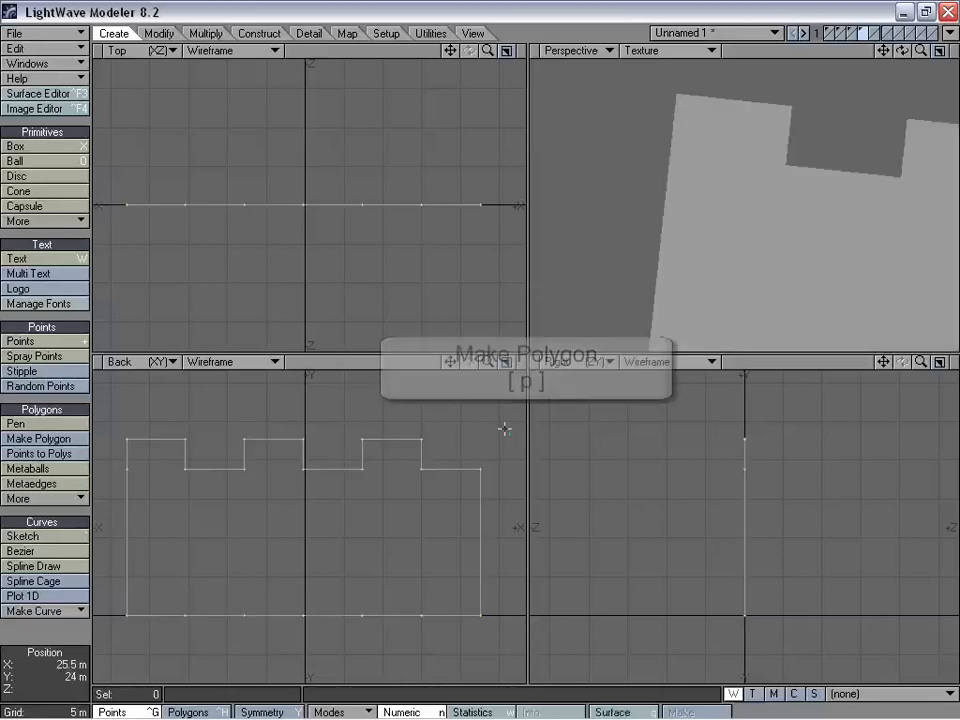
mouse_move(387, 561)
right_down()
mouse_move(375, 559)
mouse_move(394, 679)
mouse_move(450, 594)
mouse_move(400, 562)
right_up()
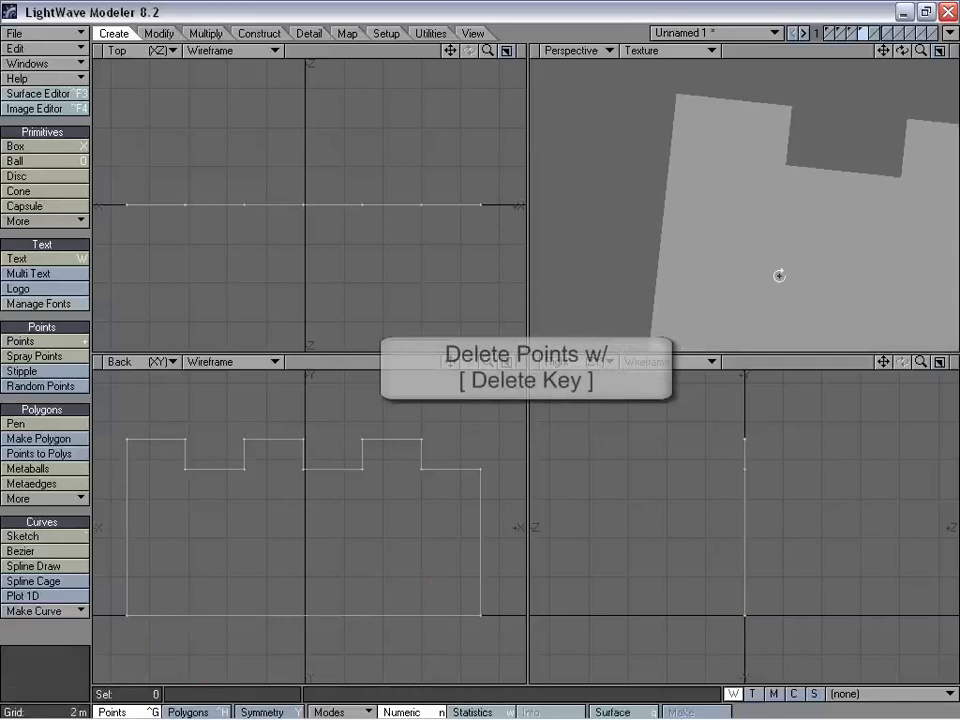
Step: Extrude the crenellated polygon along Z into a thick wall, and lower the front top edges of its battlements to slope them
alt+drag(778, 274, 746, 227)
key(a)
key(shift+e)
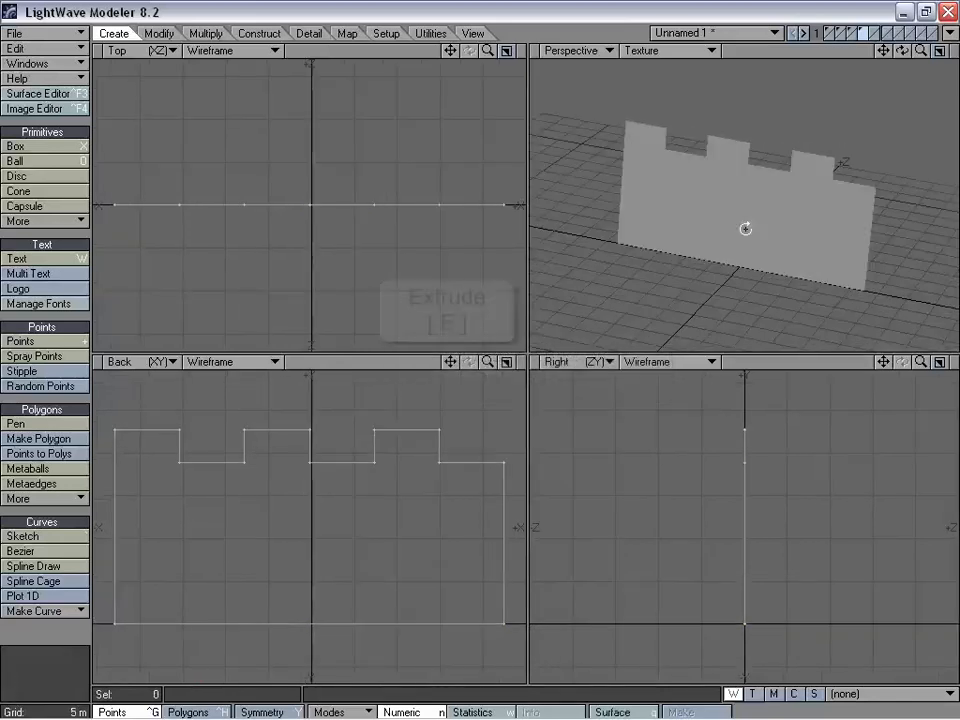
drag(306, 199, 306, 168)
key(space)
alt+drag(740, 207, 700, 190)
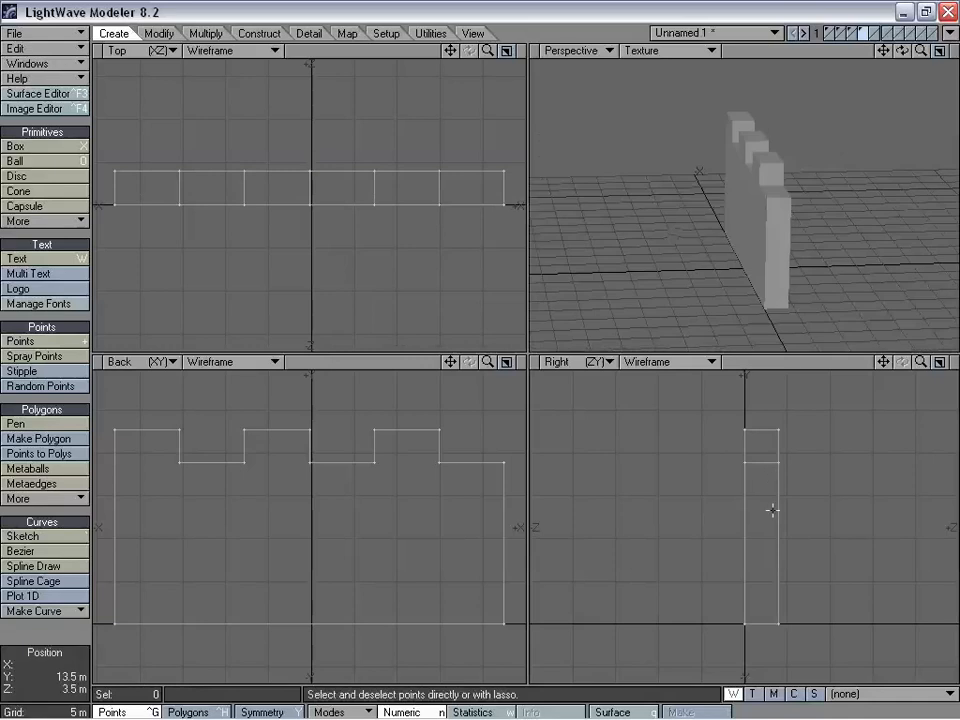
key(ctrl+t)
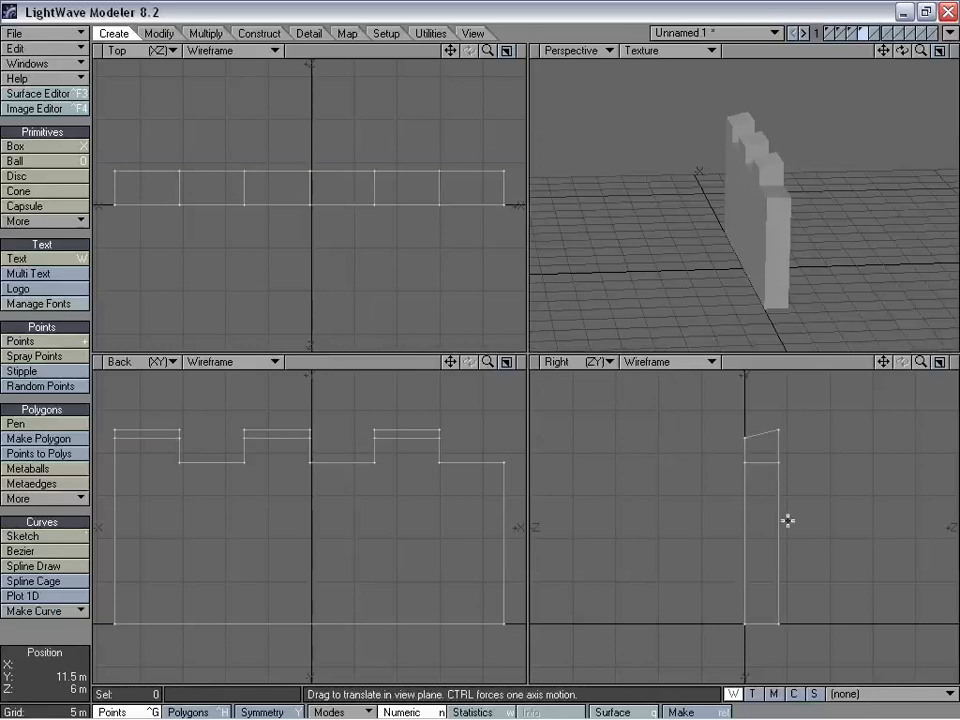
Step: Mirror the wall across a vertical plane behind it, and move the mirrored copy closer to the original
drag(824, 462, 824, 497)
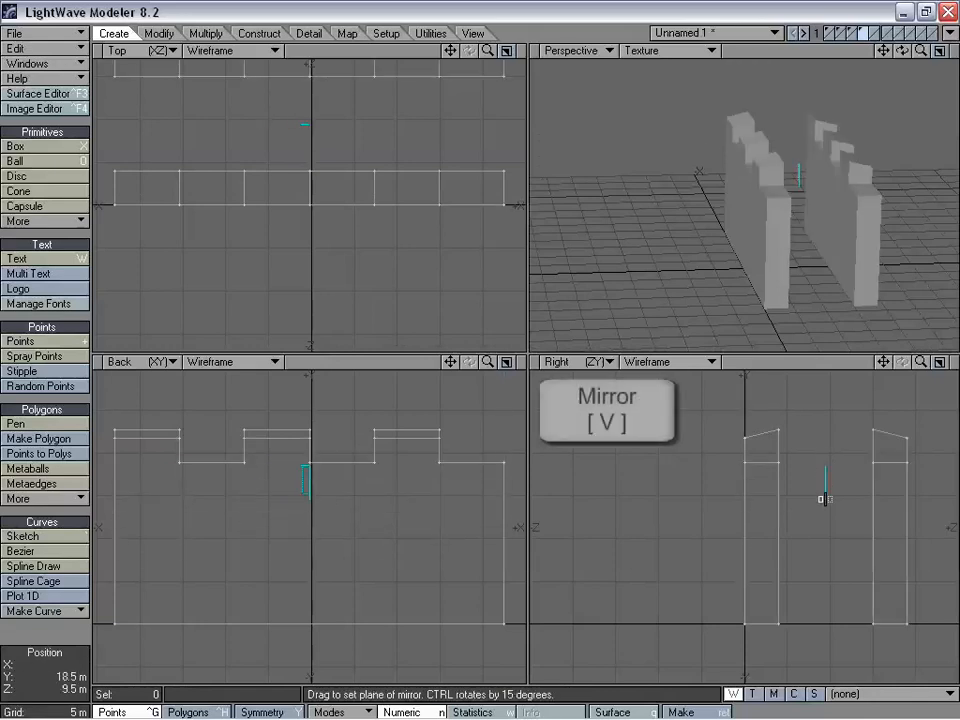
key(space)
right_drag(847, 409, 904, 441)
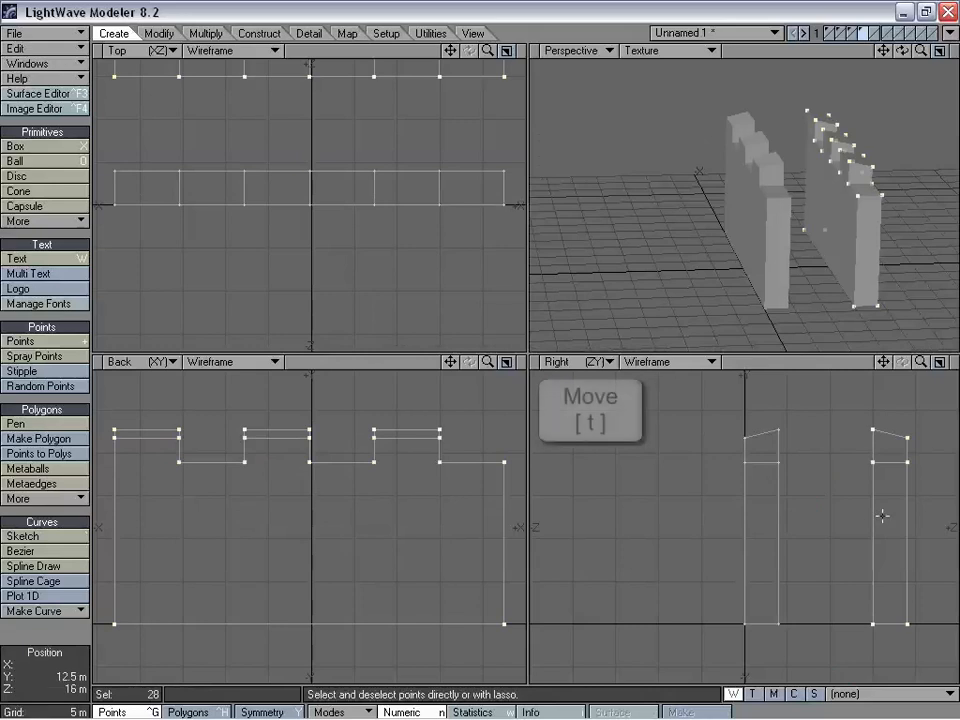
key(t)
drag(883, 514, 857, 514)
key(space)
right_drag(932, 456, 900, 497)
alt+drag(715, 192, 758, 232)
Step: Draw a flat, single-segment horizontal box between the two walls, overlapping both of them along their full length
click(39, 146)
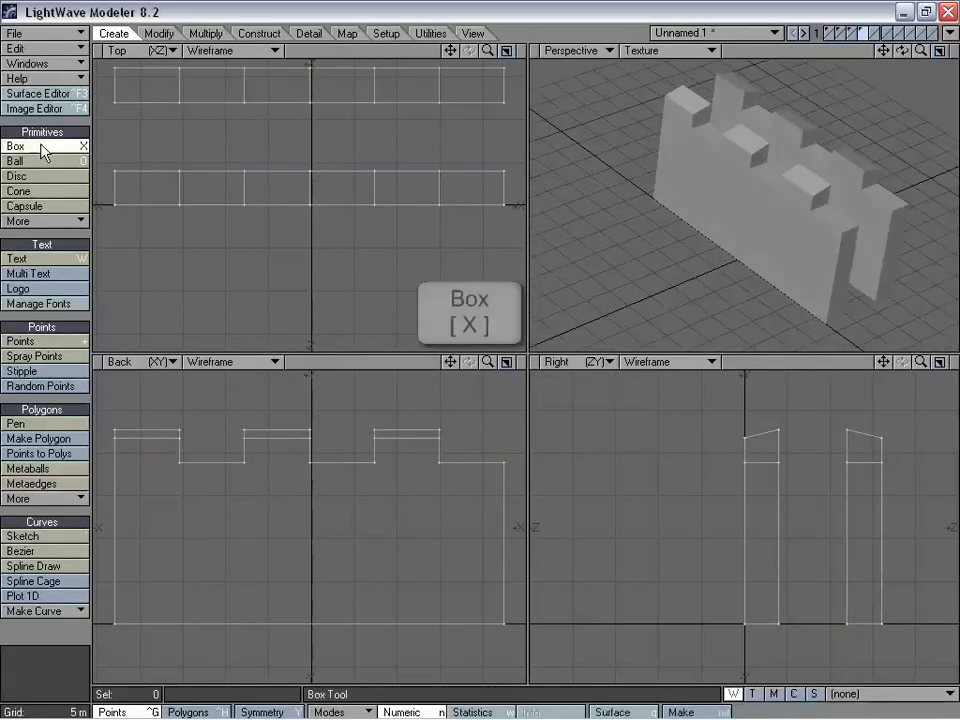
drag(115, 93, 504, 183)
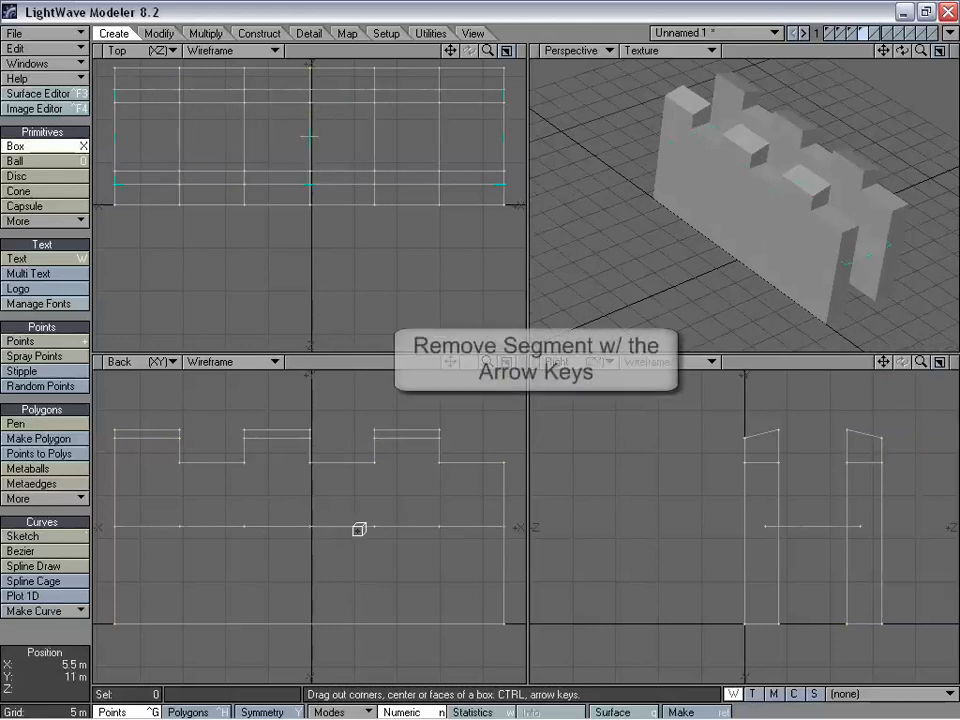
key(space)
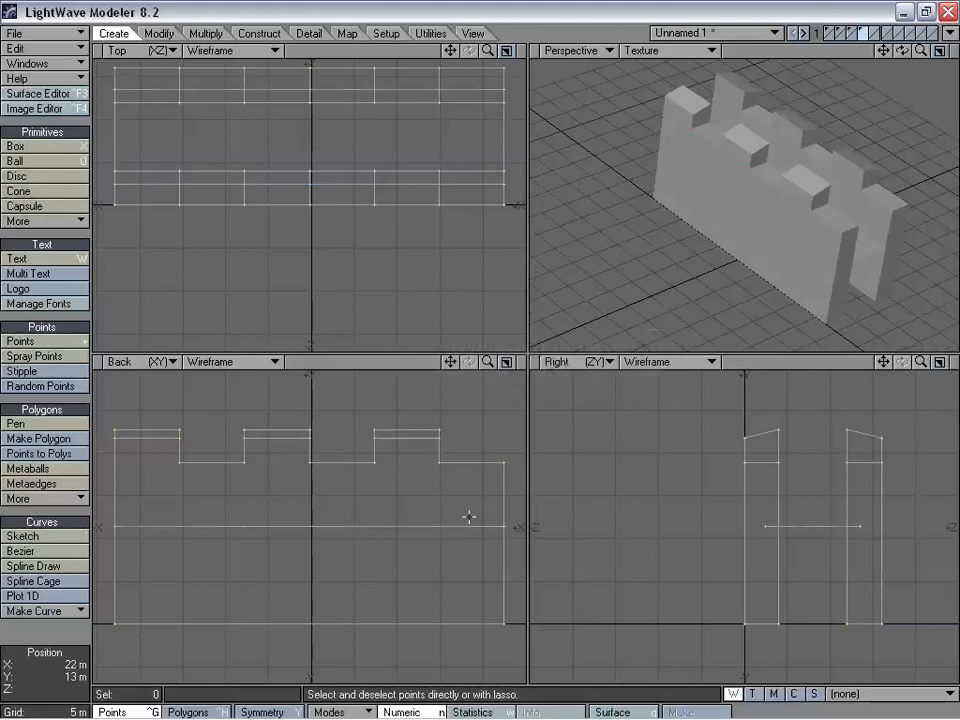
Step: Move the horizontal polygon between the walls up 6.5 m to form a walkway just below the battlement gaps
key(ctrl+h)
click(812, 527)
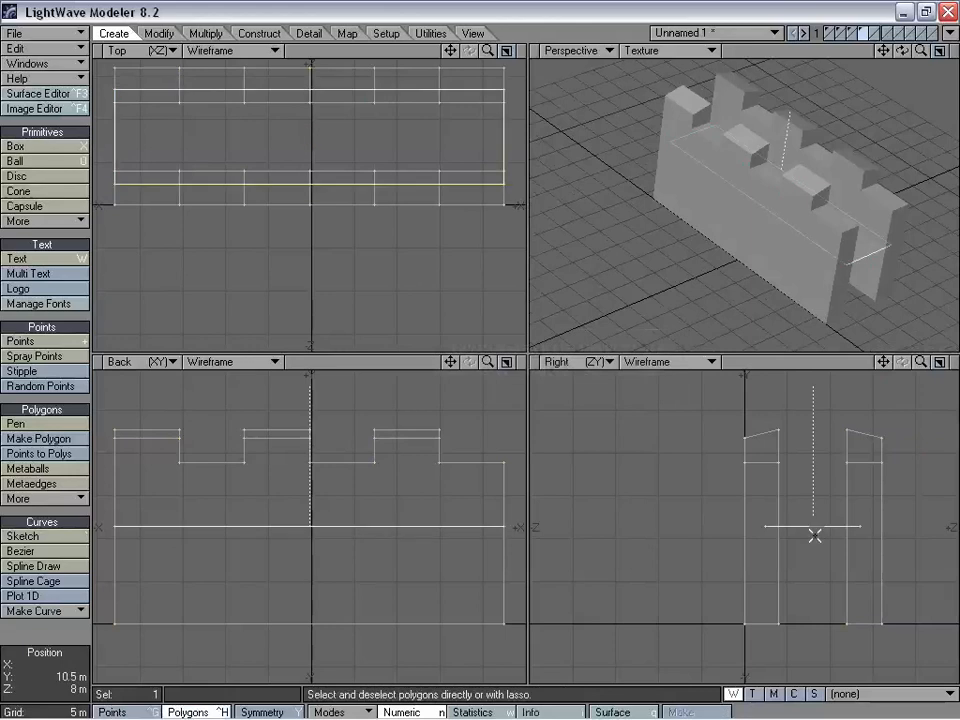
key(t)
drag(808, 531, 808, 470)
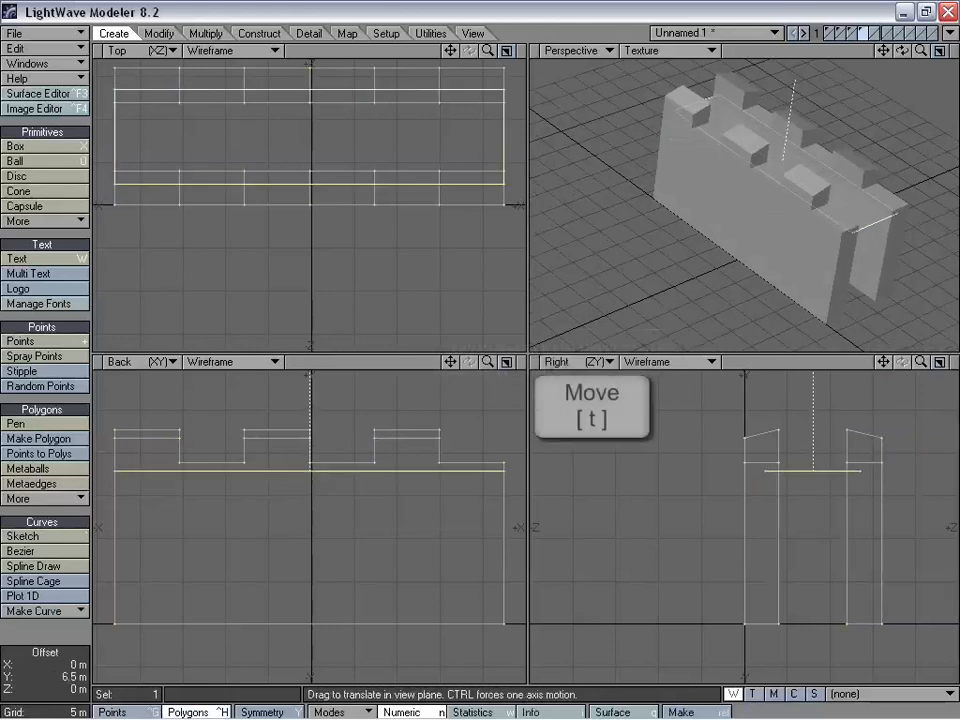
key(space)
mouse_move(673, 529)
right_down()
mouse_move(804, 451)
mouse_move(872, 498)
right_up()
alt+drag(783, 188, 770, 211)
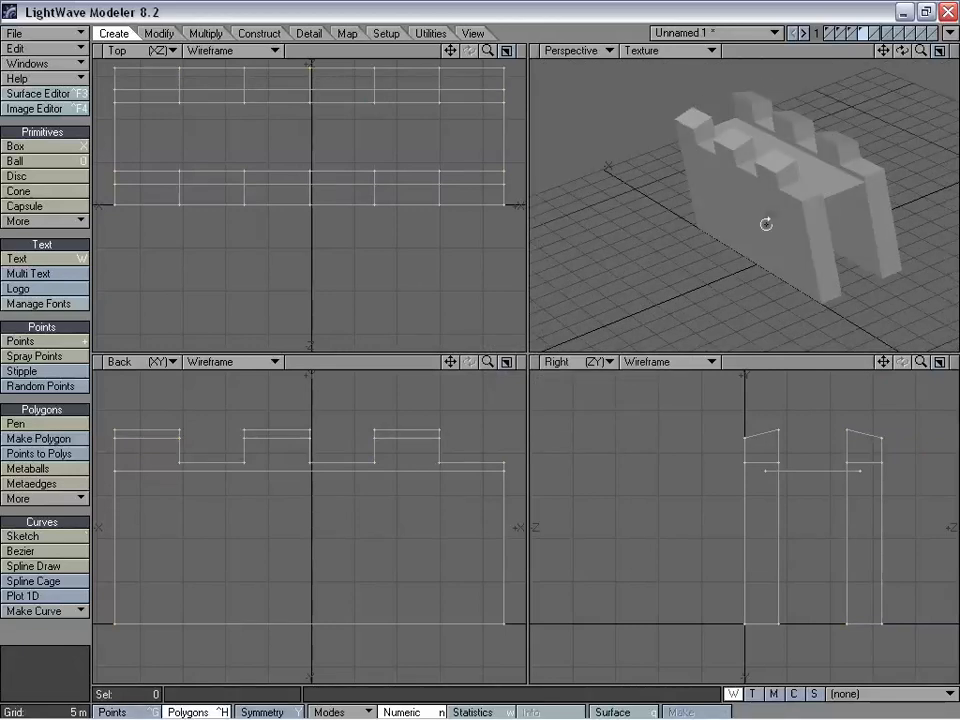
Step: Select the outer faces of both walls to inspect them, and delete the entire trial wall from the layer
alt+drag(766, 224, 900, 192)
click(784, 180)
shift+click(805, 198)
alt+drag(667, 218, 931, 189)
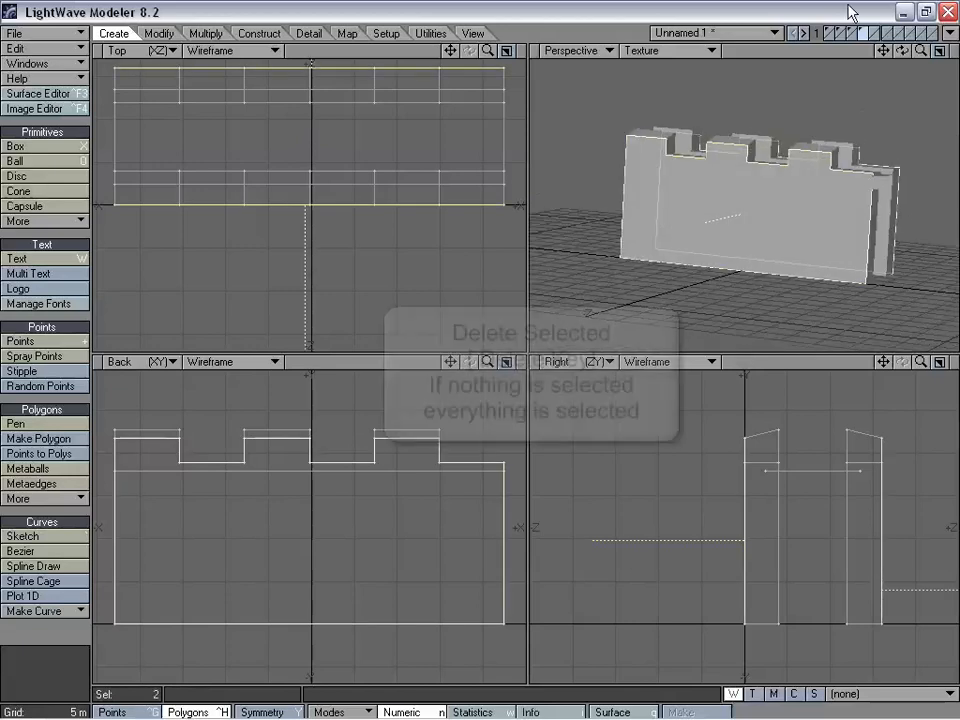
key(Delete)
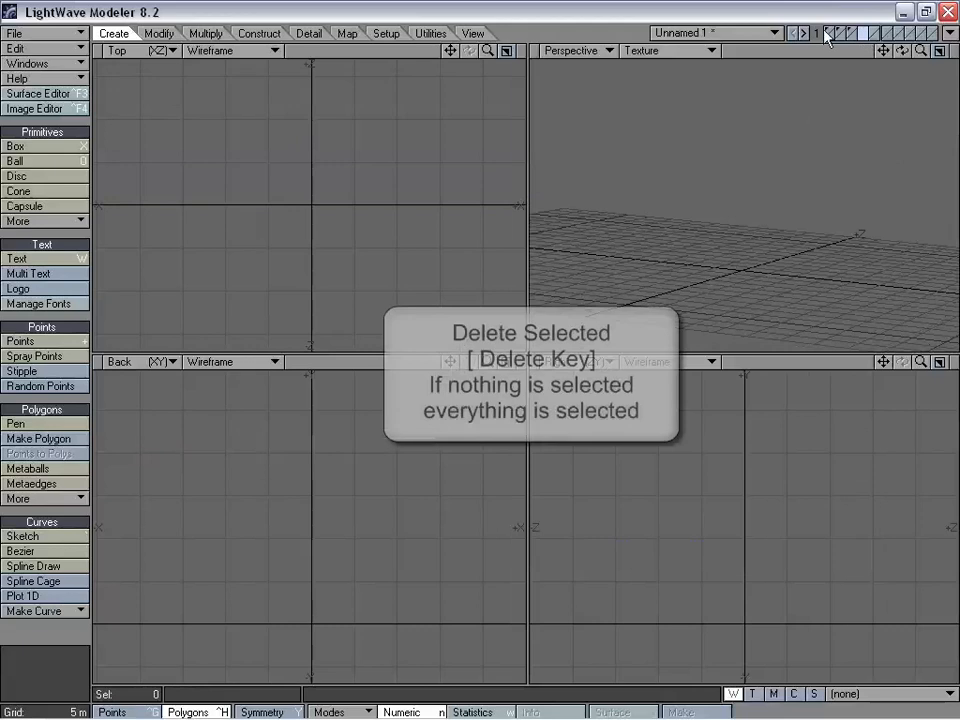
Step: Examine the slotted battlement block from several angles in its own layer, with the main wall shown as background
click(840, 36)
click(844, 34)
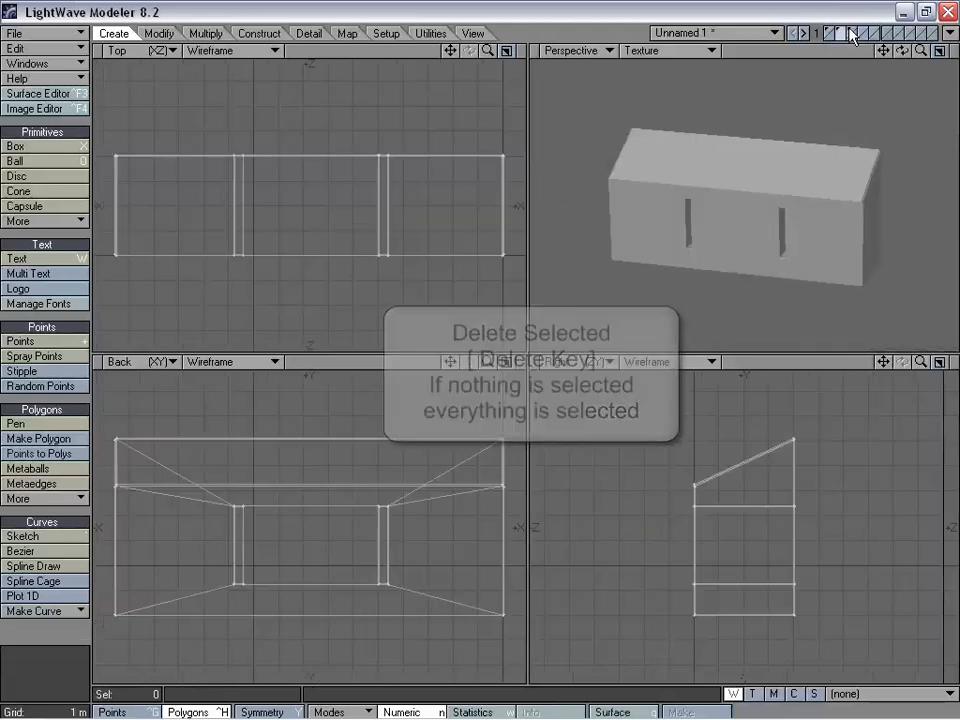
click(852, 34)
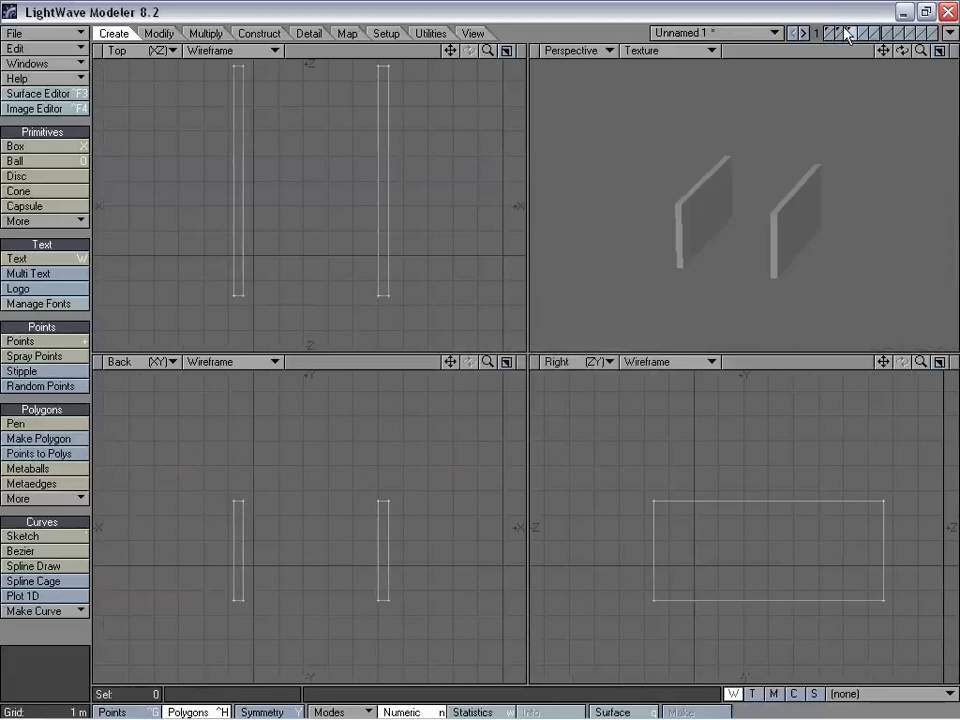
click(827, 33)
click(830, 38)
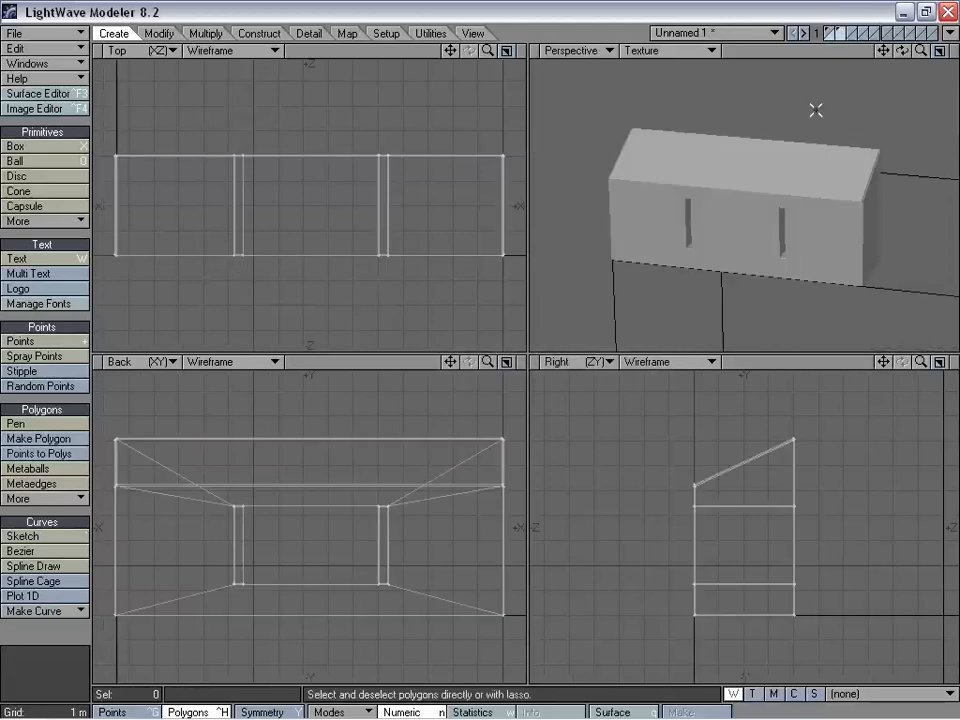
key(a)
alt+drag(814, 155, 733, 169)
key(apostrophe)
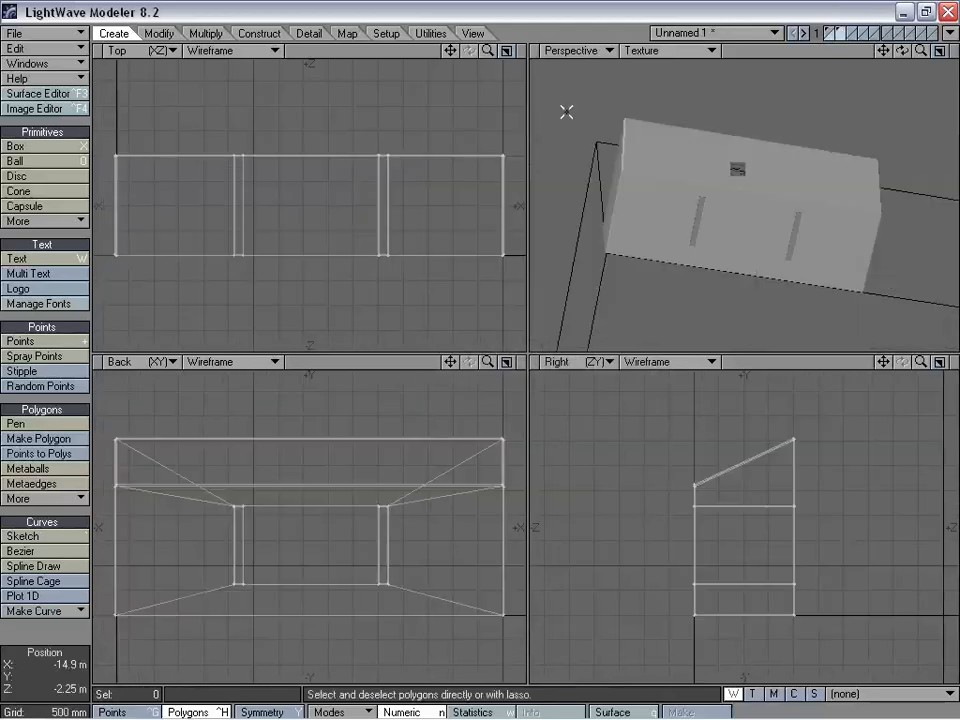
alt+drag(566, 111, 720, 225)
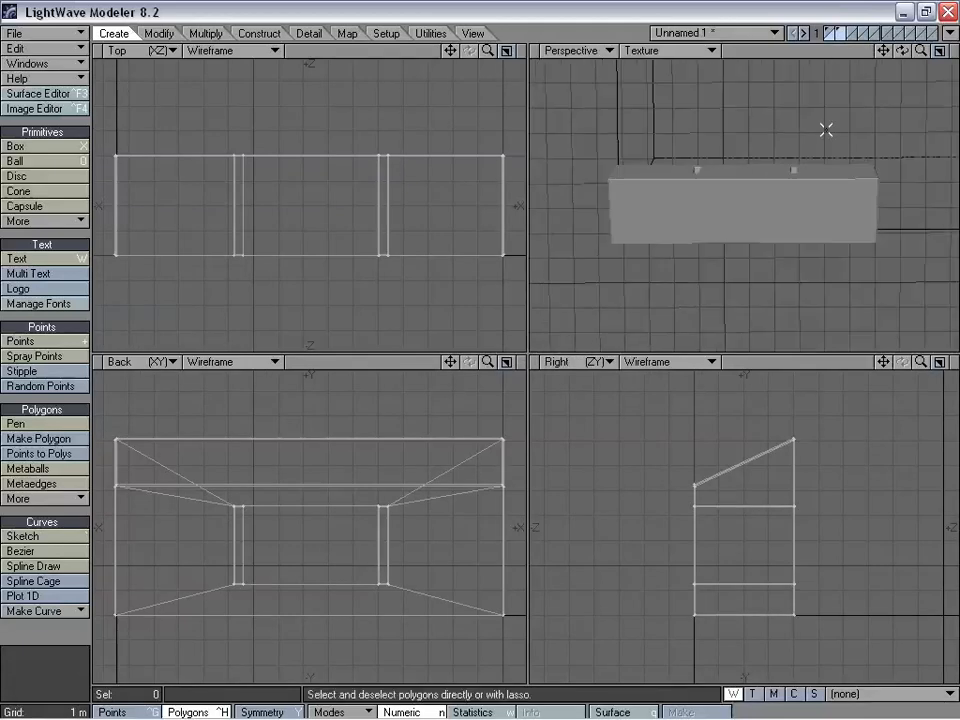
alt+drag(825, 130, 698, 200)
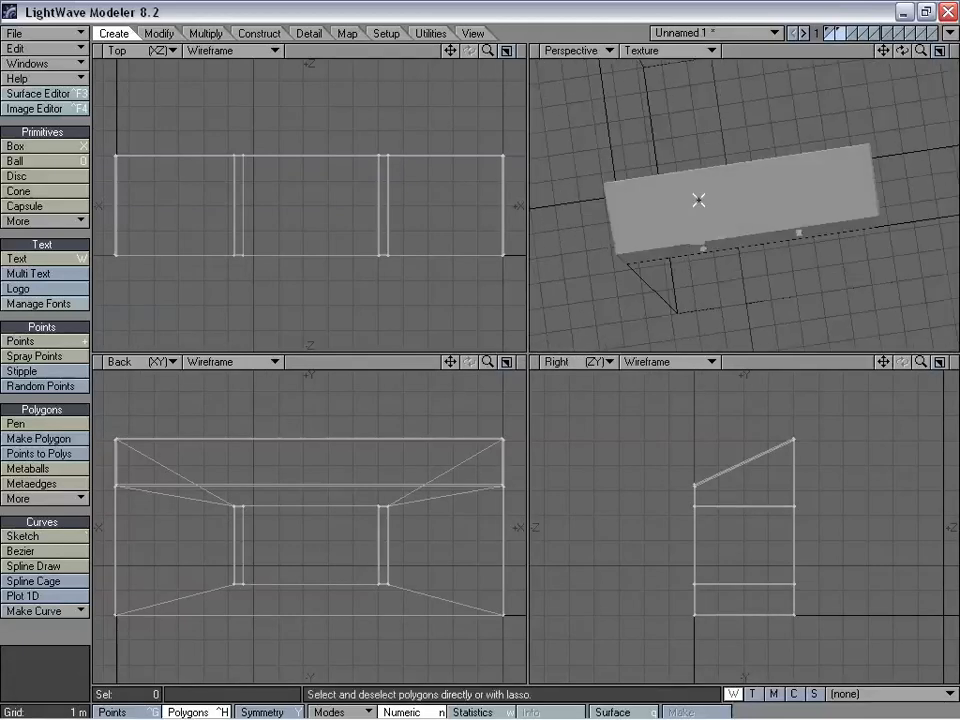
Step: In the third layer, draw a box about 2.35 m wide and 650 mm deep against the block's lower rear face, using both other layers as background
click(850, 30)
click(840, 38)
shift+click(830, 38)
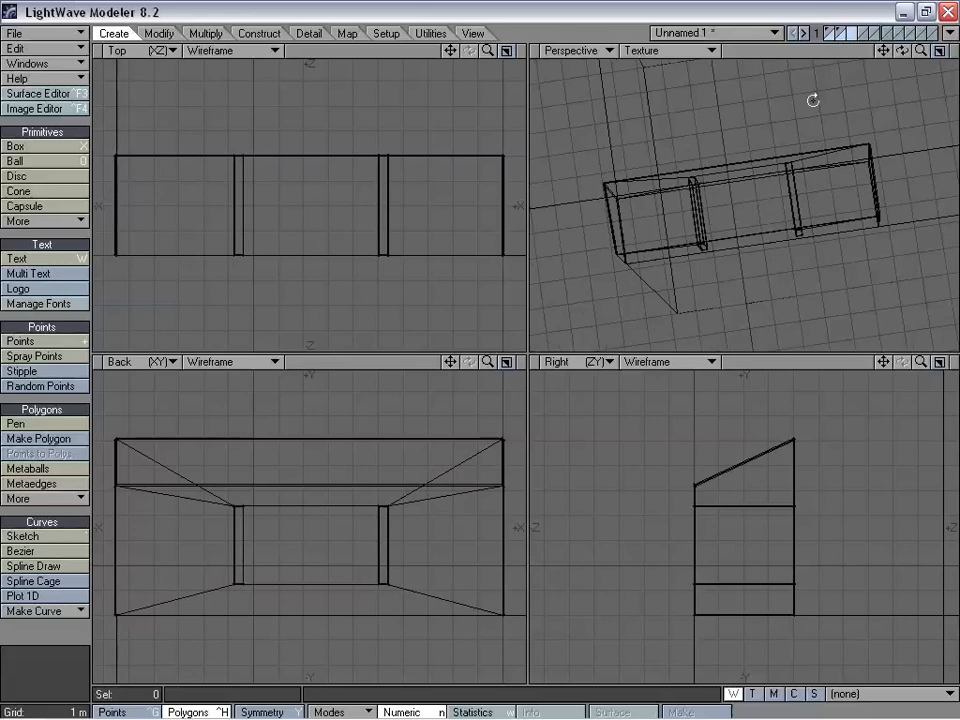
alt+drag(812, 99, 760, 195)
click(30, 146)
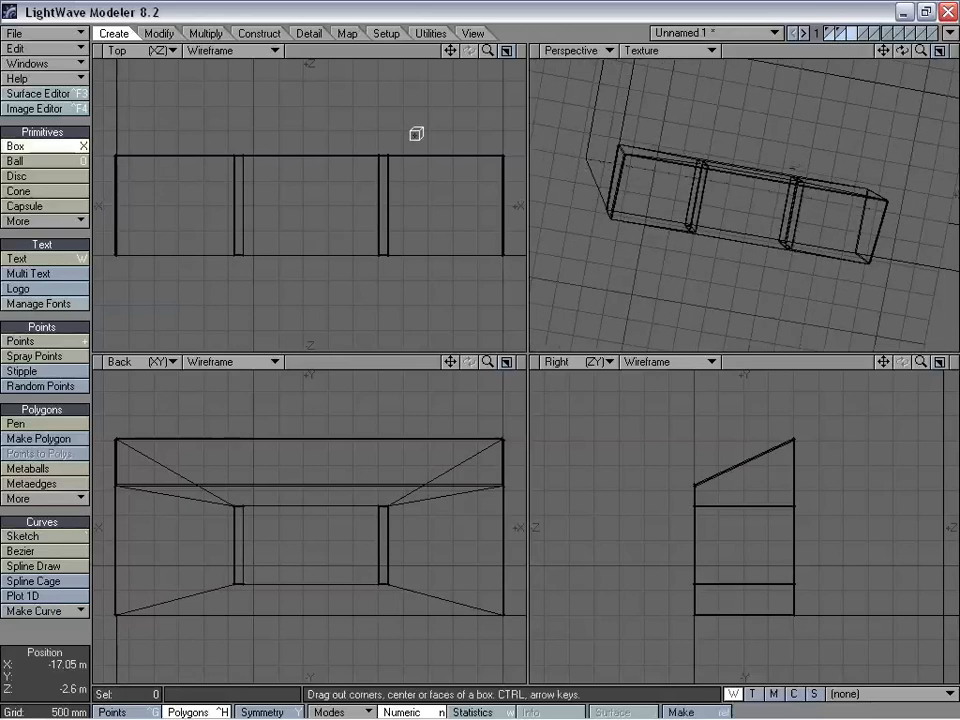
drag(251, 117, 369, 155)
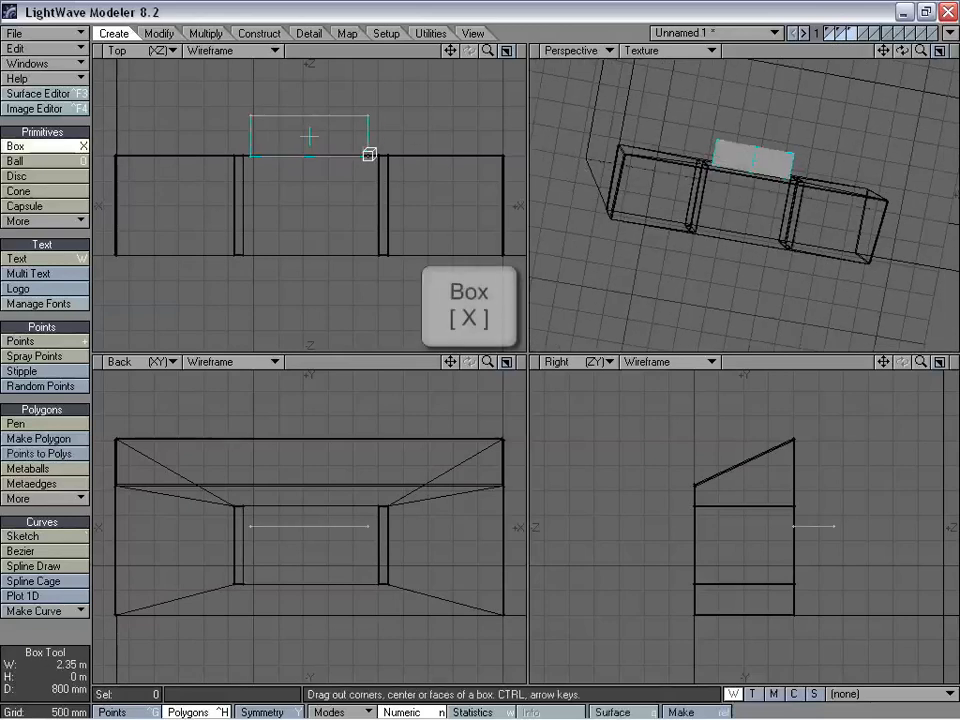
mouse_move(315, 528)
mouse_down()
mouse_move(316, 615)
mouse_move(313, 547)
mouse_up()
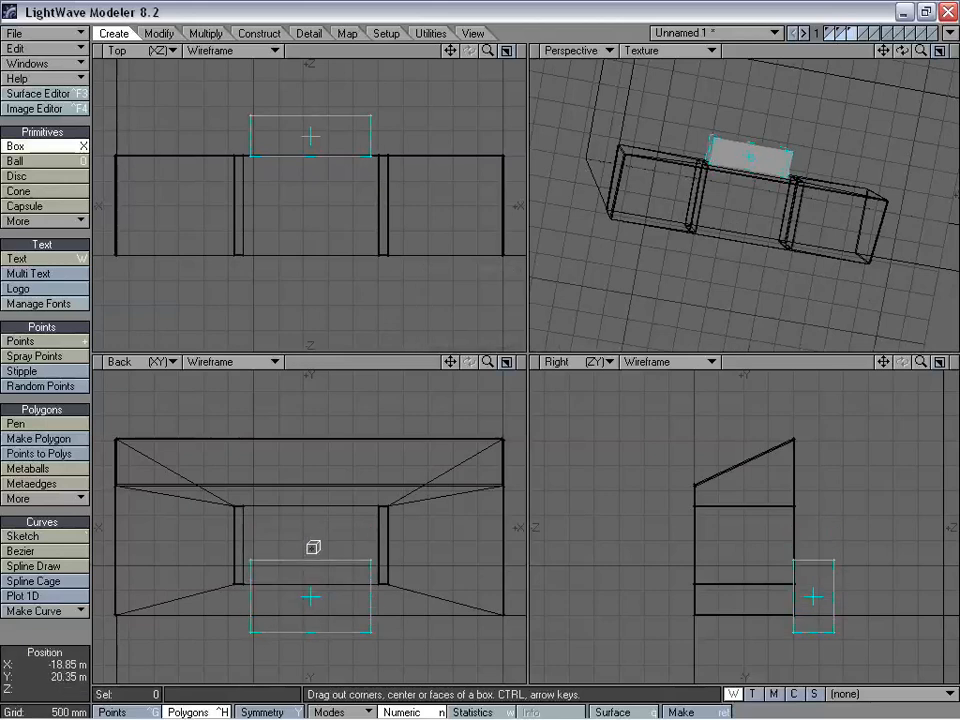
mouse_move(835, 596)
mouse_down()
mouse_move(849, 594)
mouse_move(828, 597)
mouse_up()
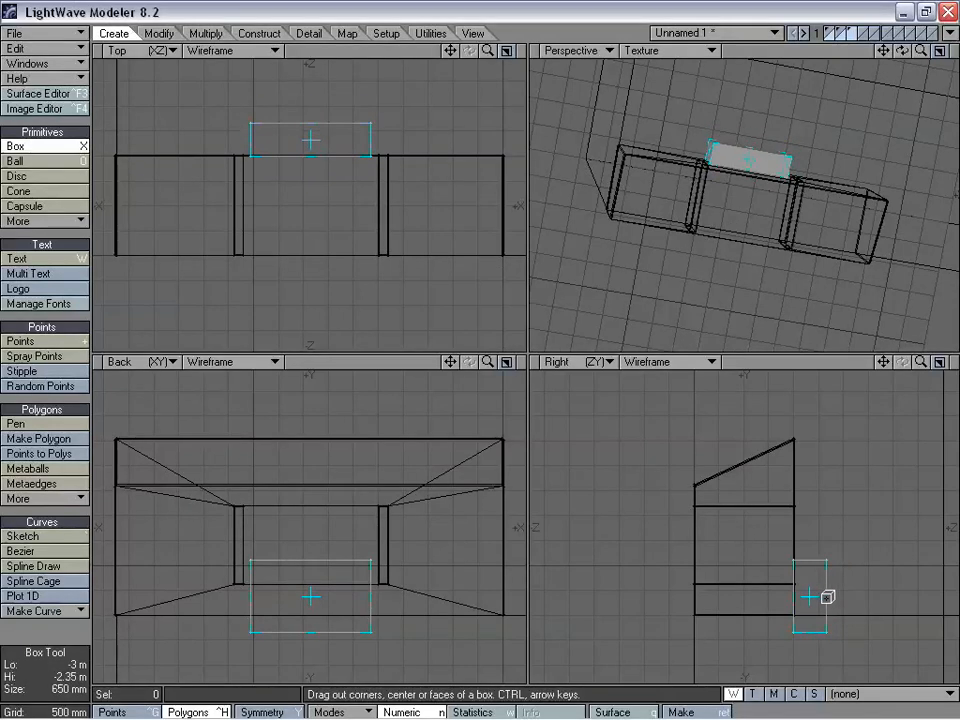
Step: Overlap the box slightly with the block and lower its outer top edge by 450 mm to slope the top
key(ctrl+t)
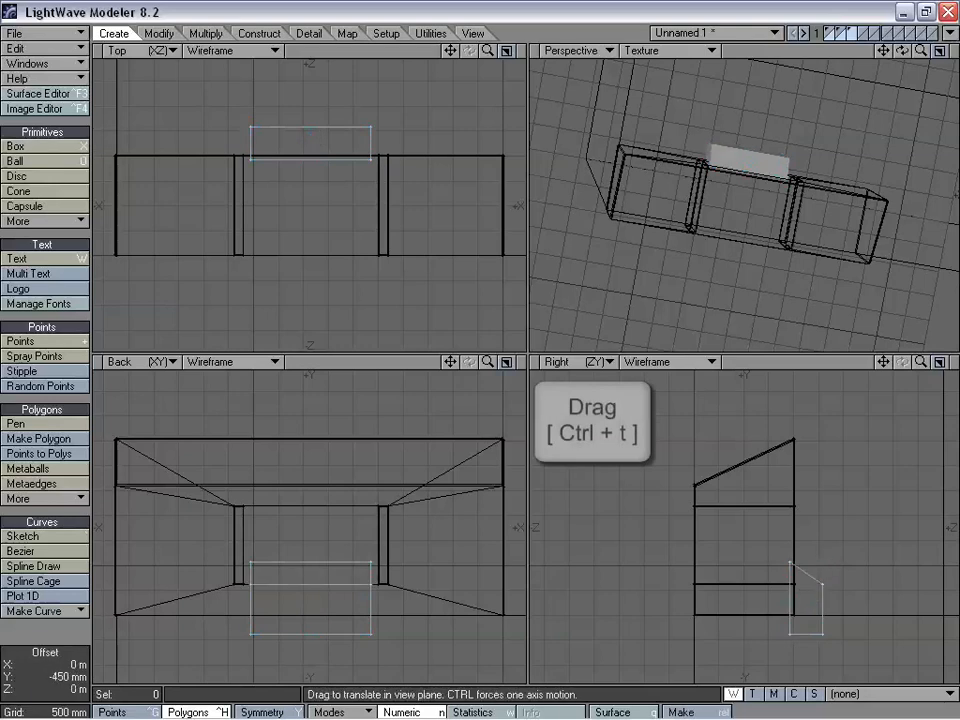
alt+drag(763, 229, 741, 260)
key(a)
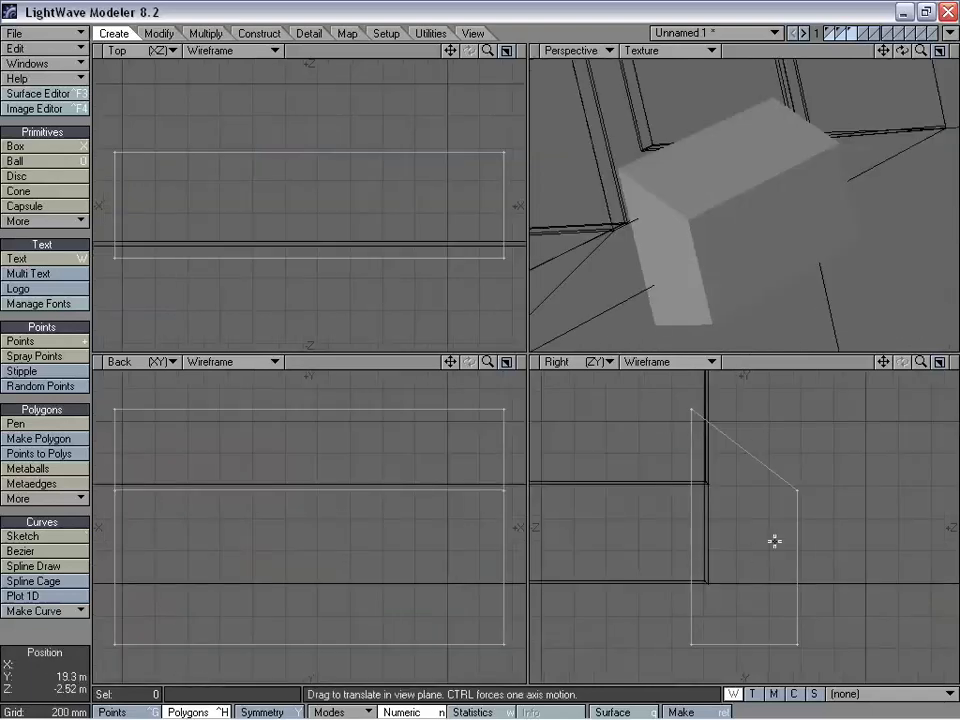
Step: Bevel all faces of the sloped box slightly to soften its edges
mouse_move(883, 362)
mouse_down()
mouse_move(926, 366)
mouse_move(883, 362)
mouse_up()
key(b)
drag(814, 527, 800, 547)
key(space)
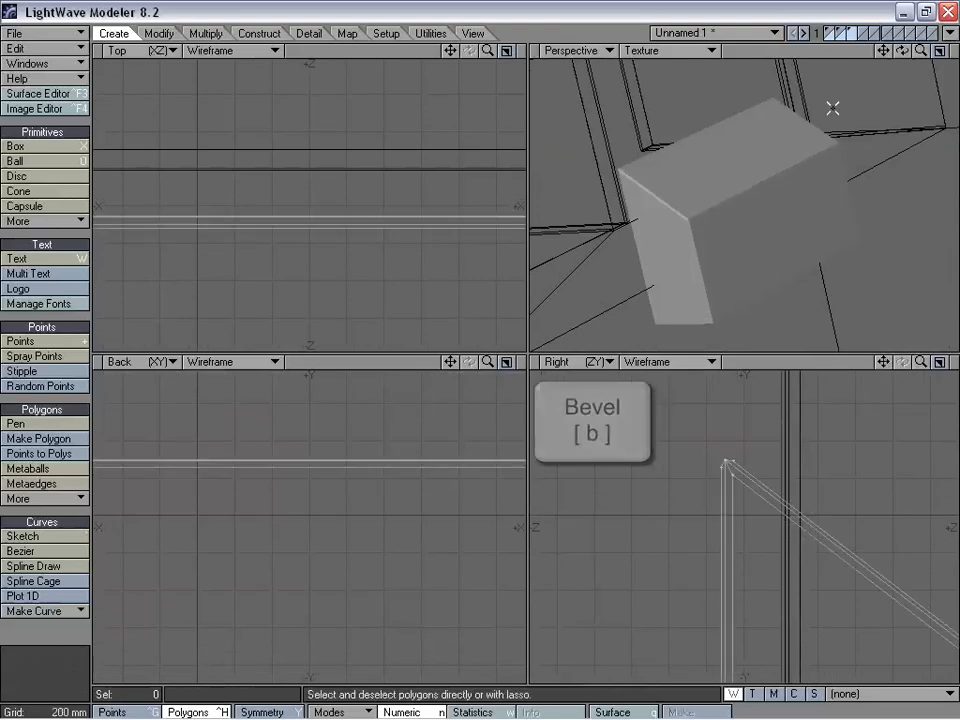
Step: Duplicate the beveled sloped box in place and squash the selected copy vertically about its centre
drag(924, 51, 733, 206)
key(a)
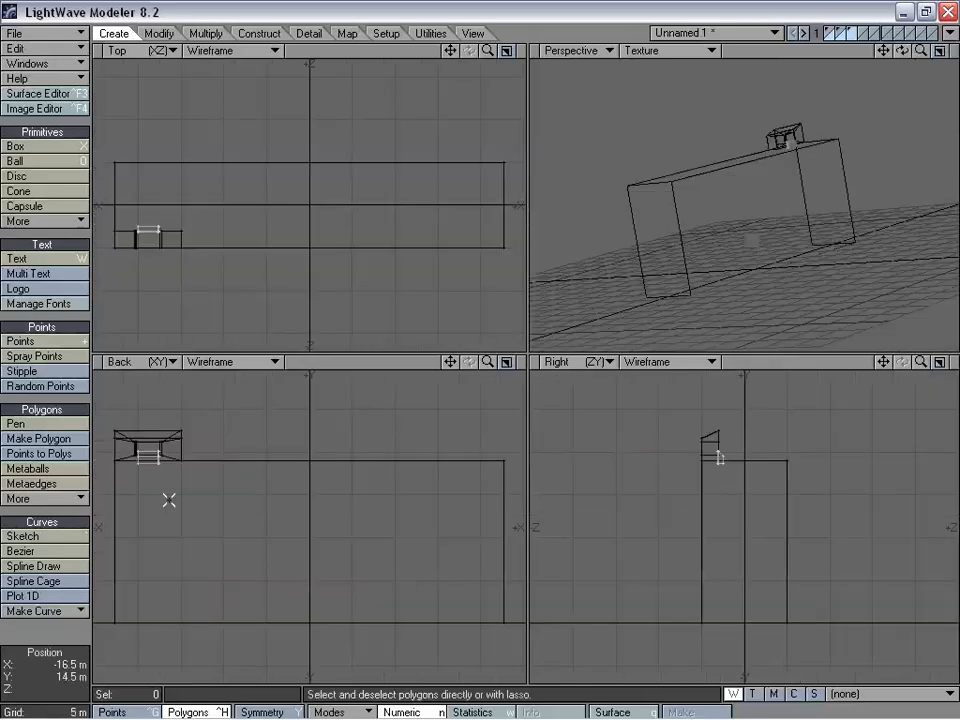
key(shift+a)
drag(488, 362, 430, 385)
key(space)
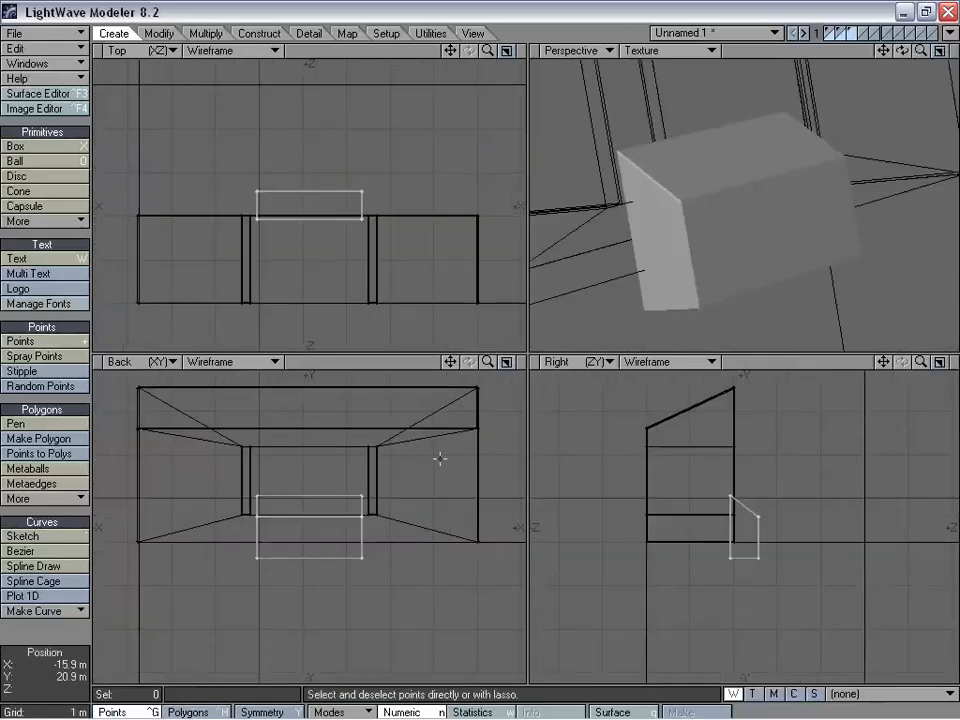
key(space)
right_drag(432, 478, 392, 447)
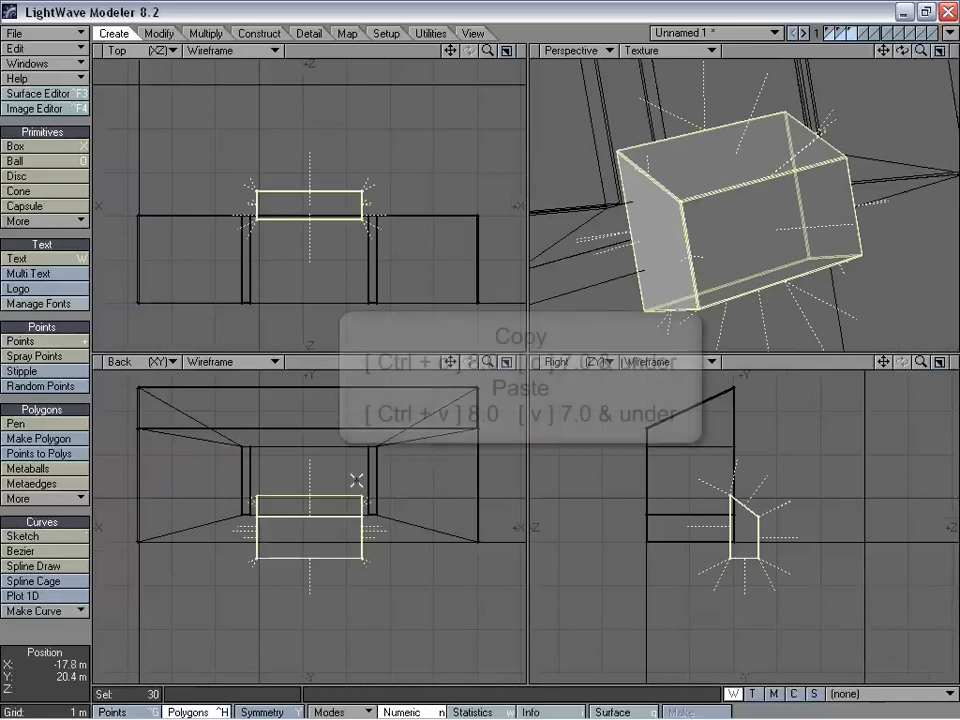
key(t)
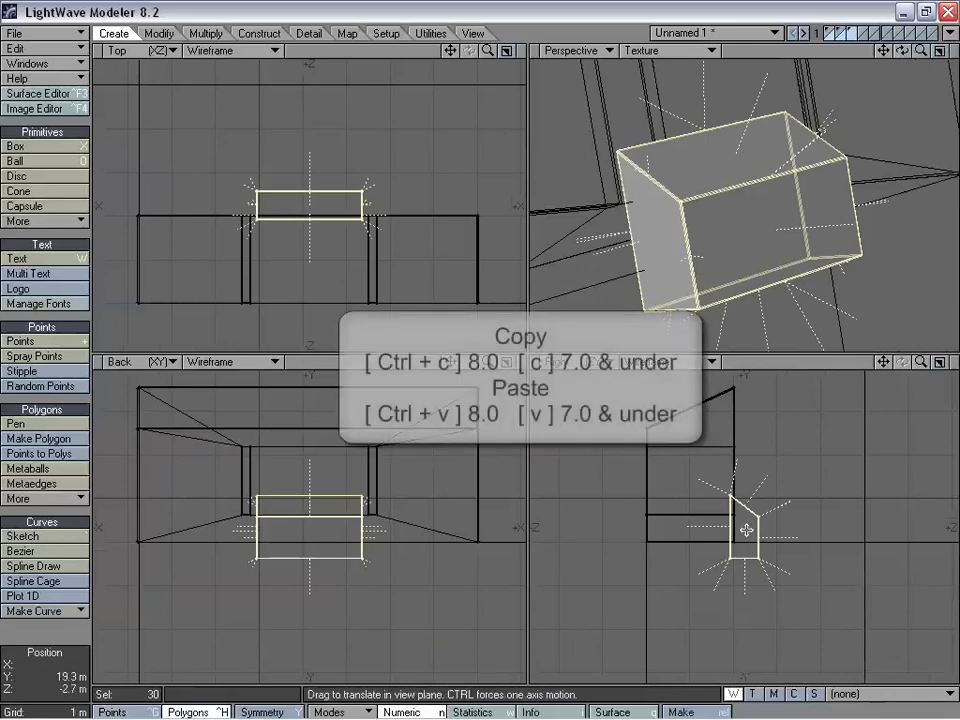
key(h)
ctrl+drag(744, 537, 744, 591)
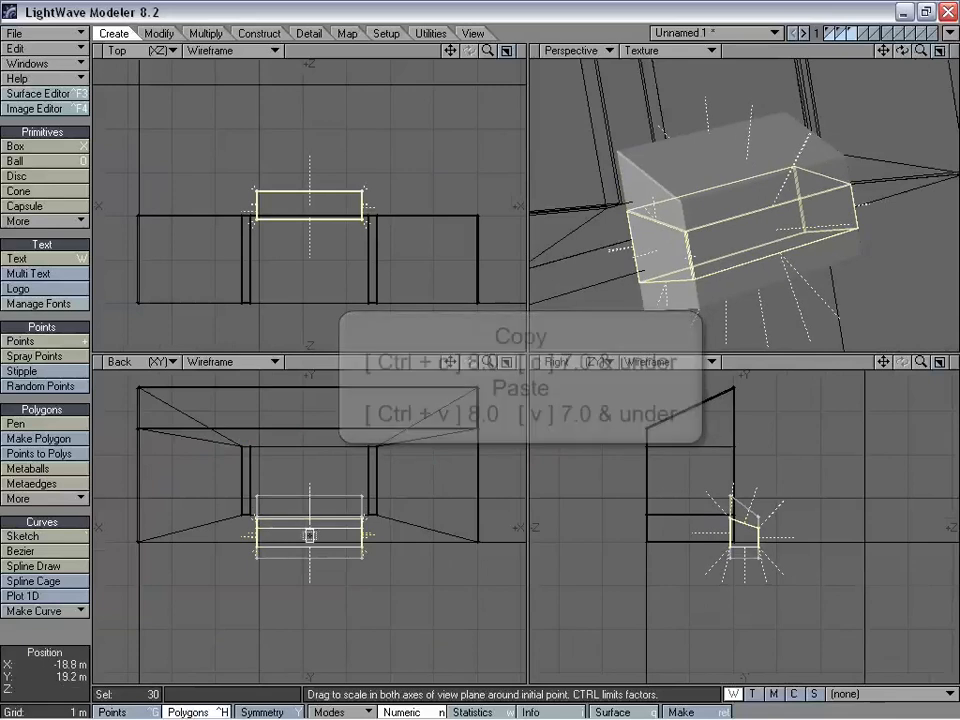
Step: Stretch the squashed copy lengthwise so it extends well beyond both ends of the taller box, and clear the selection
ctrl+drag(308, 527, 442, 527)
key(space)
mouse_move(291, 407)
right_down()
mouse_move(34, 551)
mouse_move(569, 381)
right_up()
Step: Select all connected polygons of the long bar and reduce its depth so its outer face sits behind the taller box's face
alt+drag(740, 310, 694, 300)
click(650, 265)
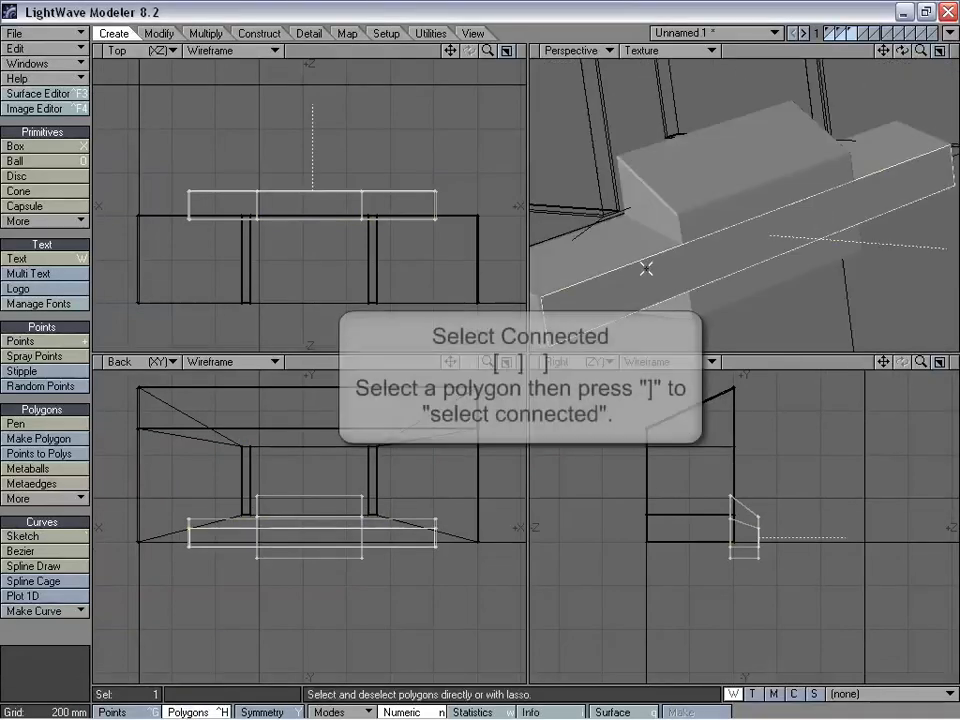
key(])
key(h)
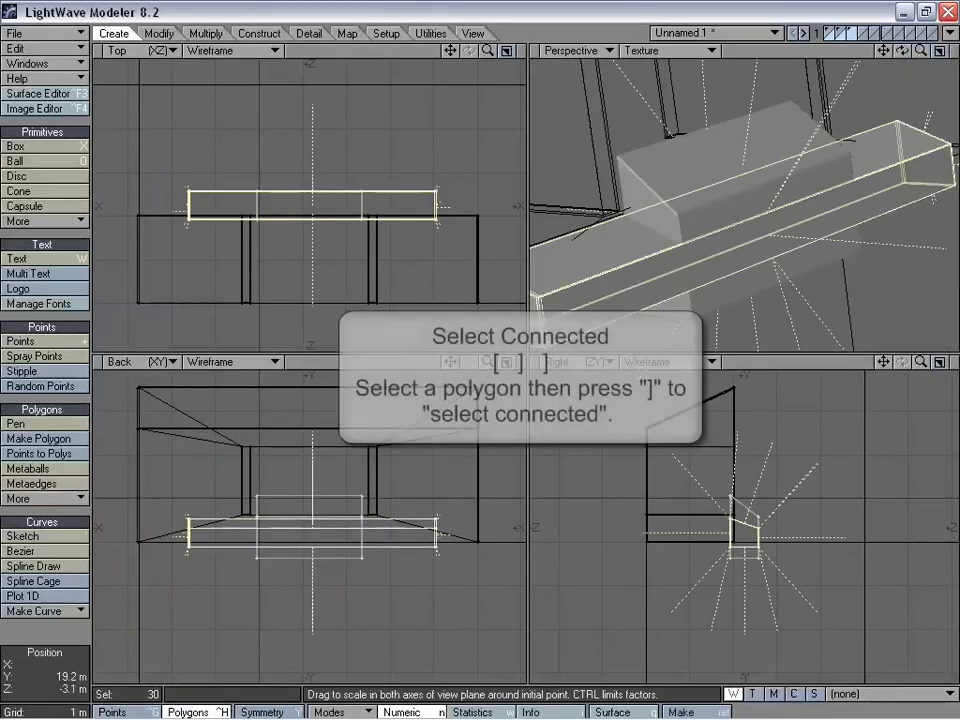
ctrl+drag(731, 524, 707, 524)
key(space)
mouse_move(720, 452)
right_down()
mouse_move(689, 452)
mouse_move(746, 410)
right_up()
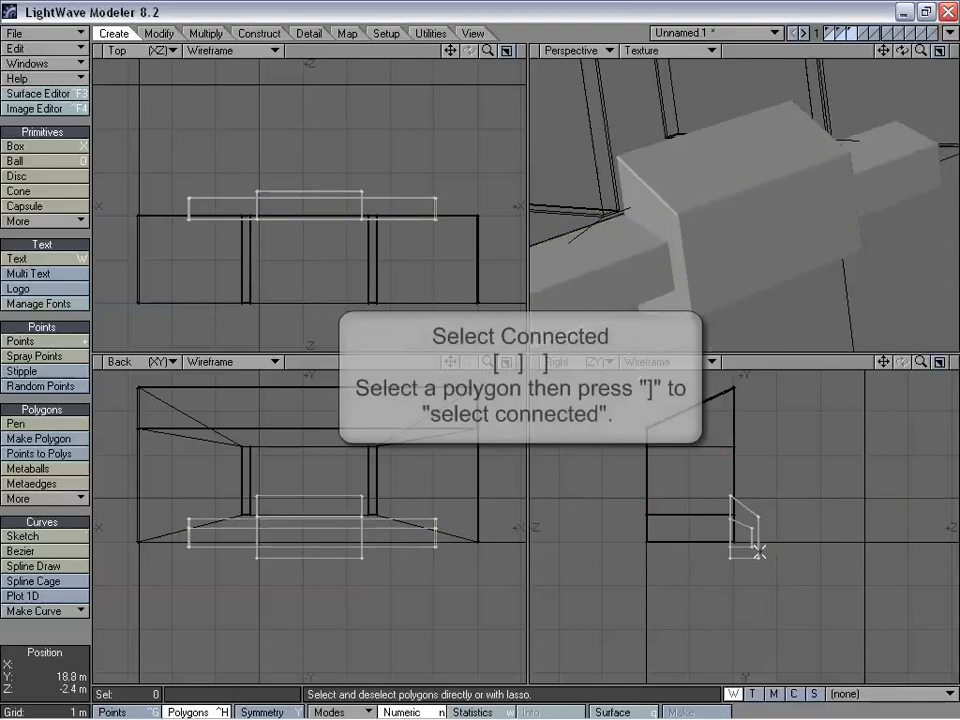
Step: Show the support pieces, battlement block and wall layers together and inspect how they fit from several angles
alt+drag(731, 317, 771, 249)
shift+click(841, 30)
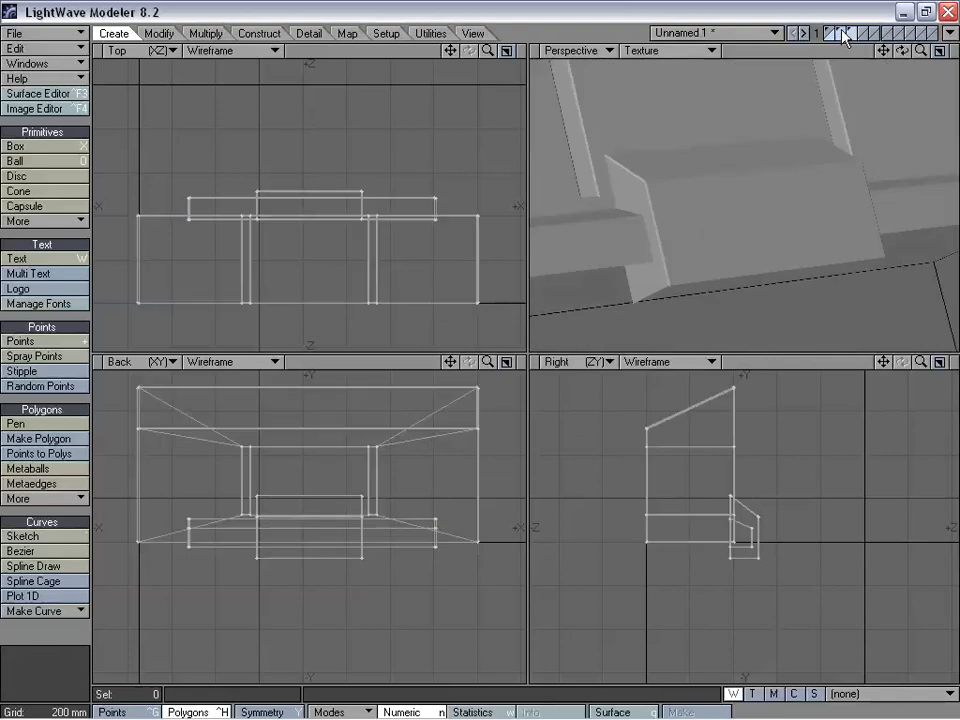
shift+click(832, 30)
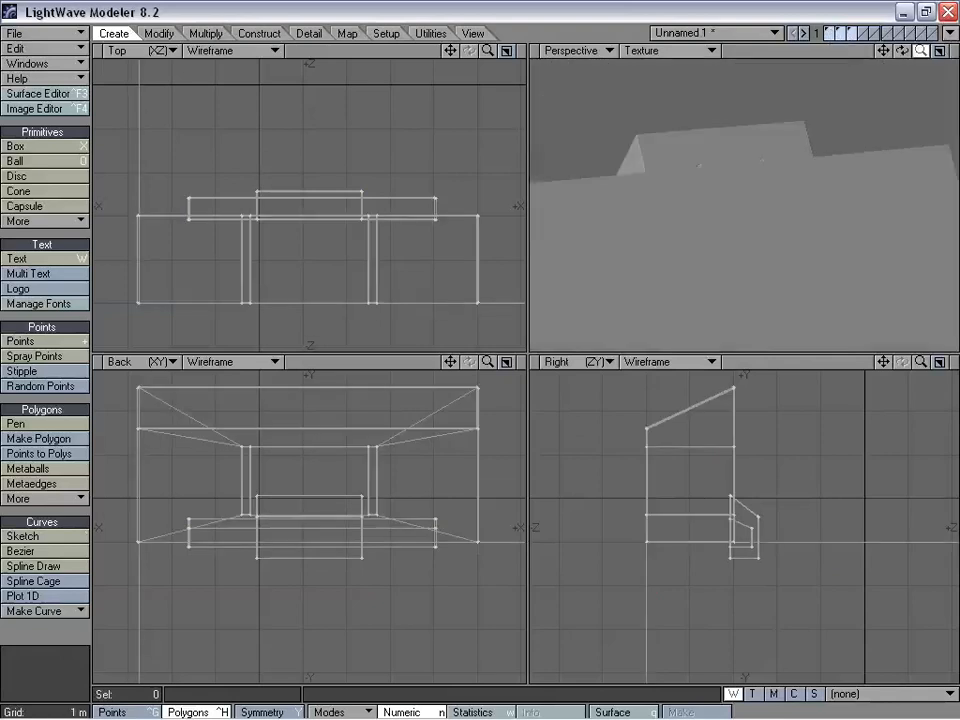
alt+drag(754, 161, 749, 220)
drag(907, 50, 721, 216)
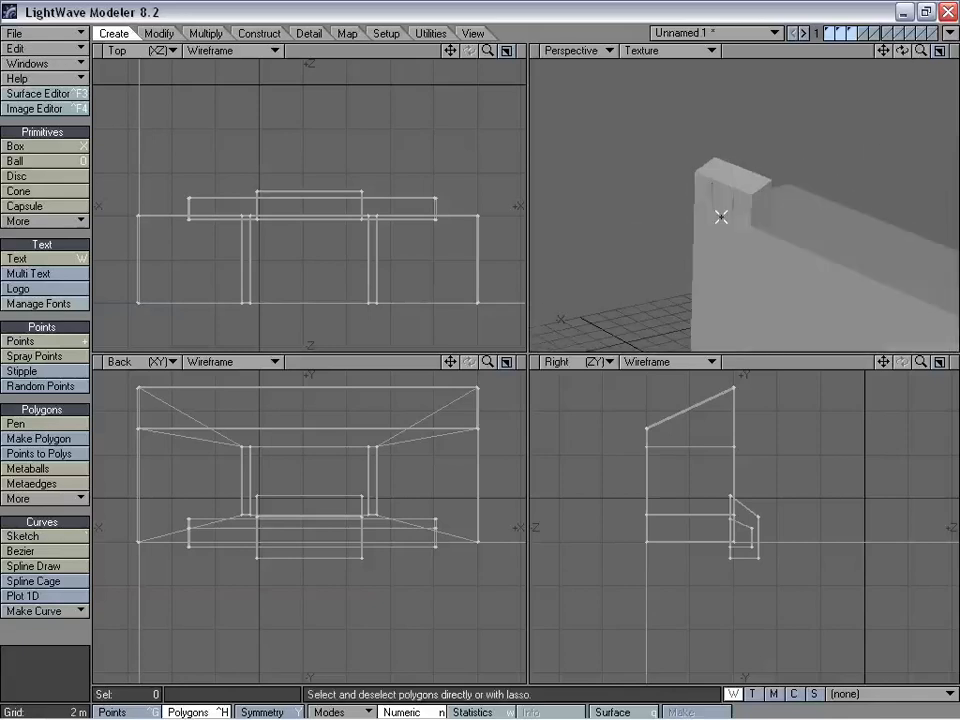
alt+drag(831, 204, 739, 219)
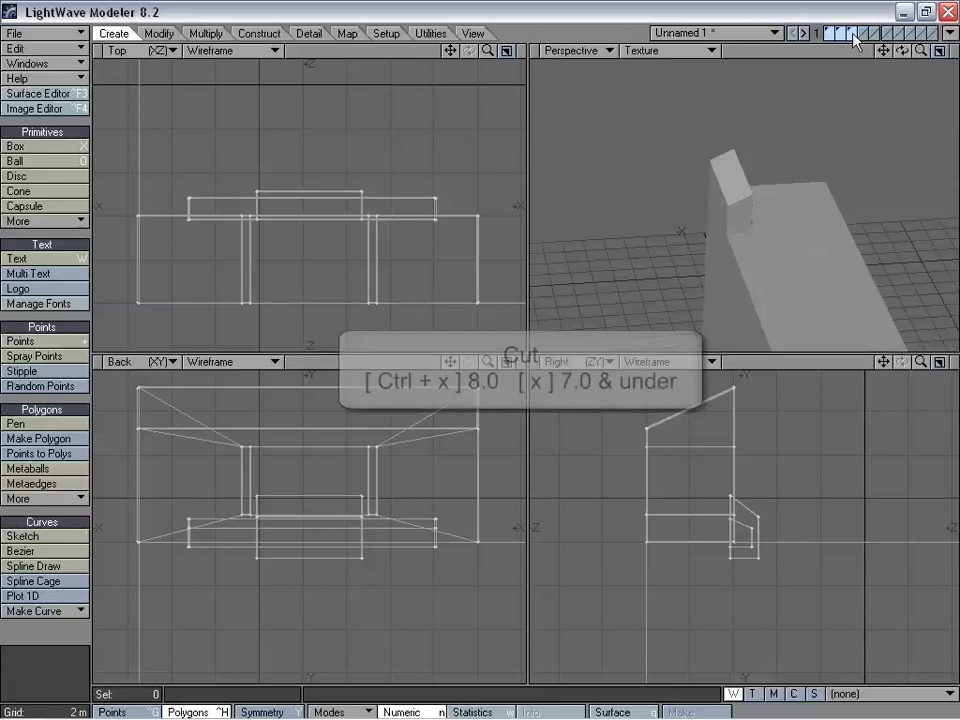
Step: Cut the support pieces out of the third layer and paste them into the battlement block's layer
key(ctrl+x)
key(ctrl+x)
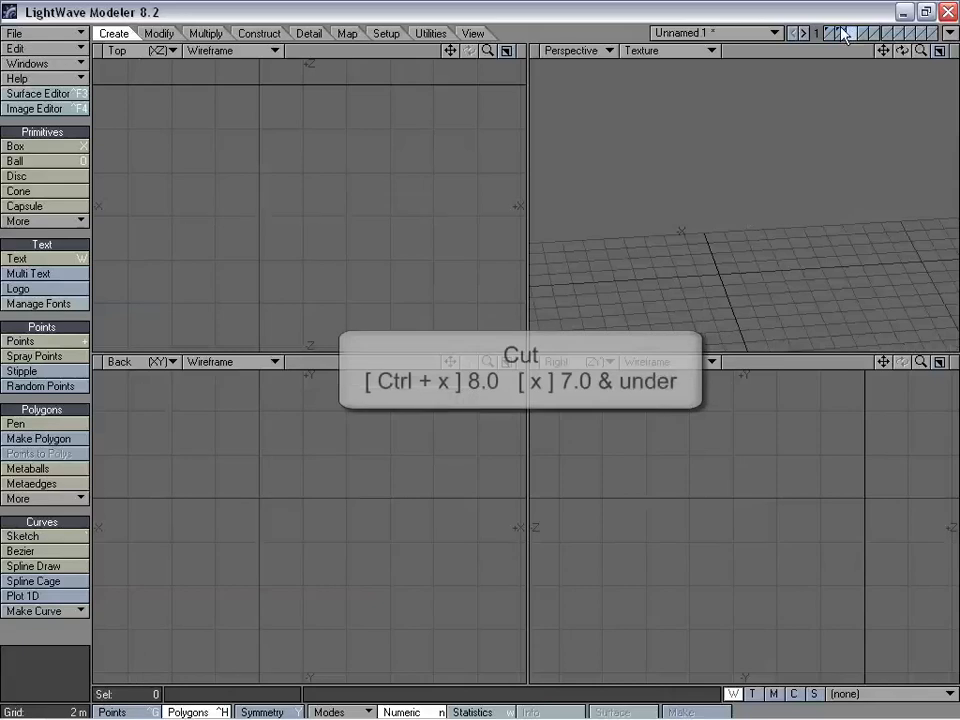
click(839, 31)
key(ctrl+v)
key(a)
alt+drag(799, 131, 827, 216)
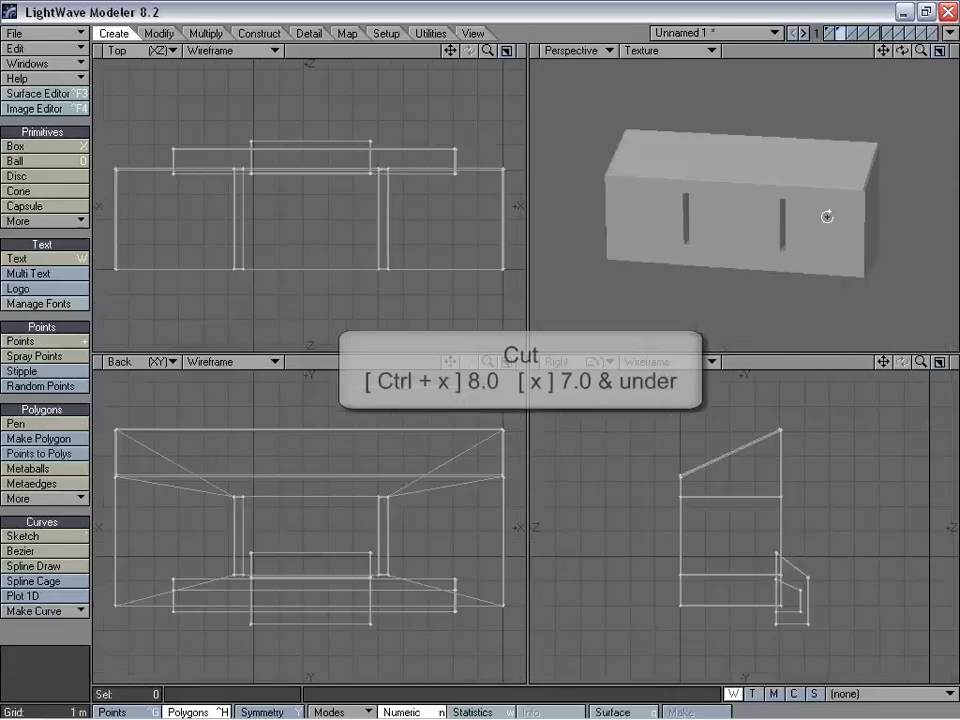
Step: With the wall as background, copy the complete battlement and place a second one along the wall's top edge, leaving a gap
click(827, 39)
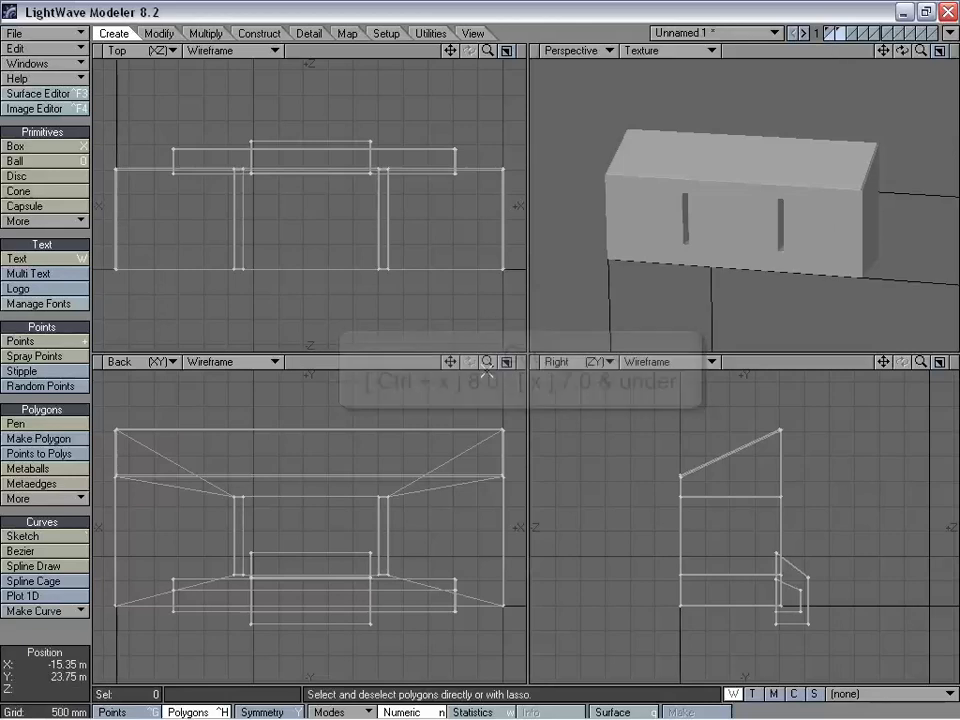
drag(490, 362, 460, 363)
key(a)
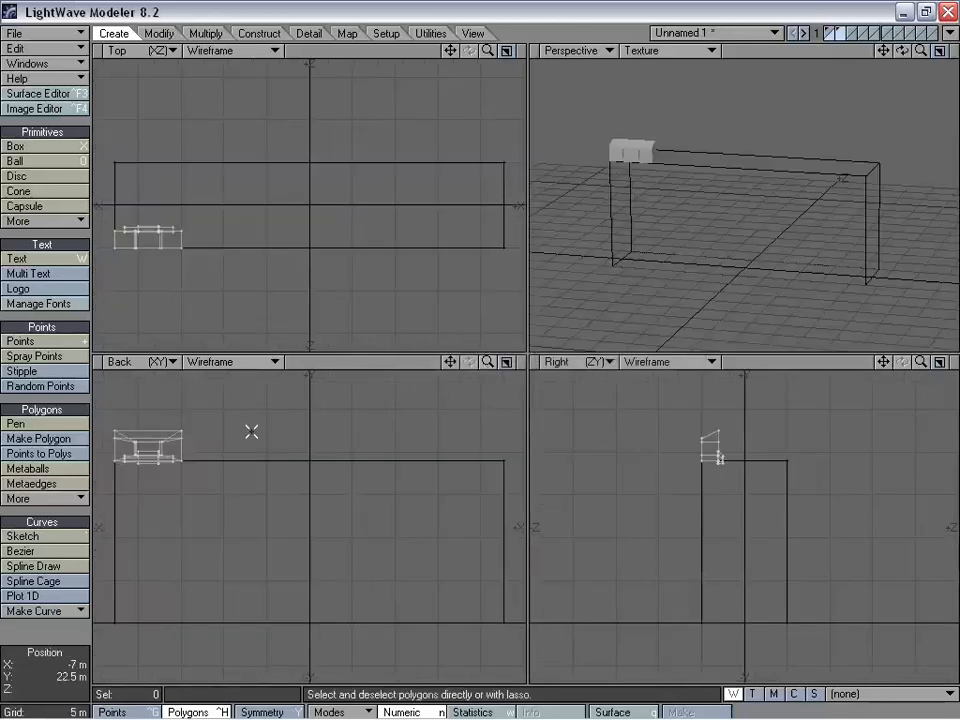
right_drag(36, 438, 228, 498)
key(c)
key(v)
key(t)
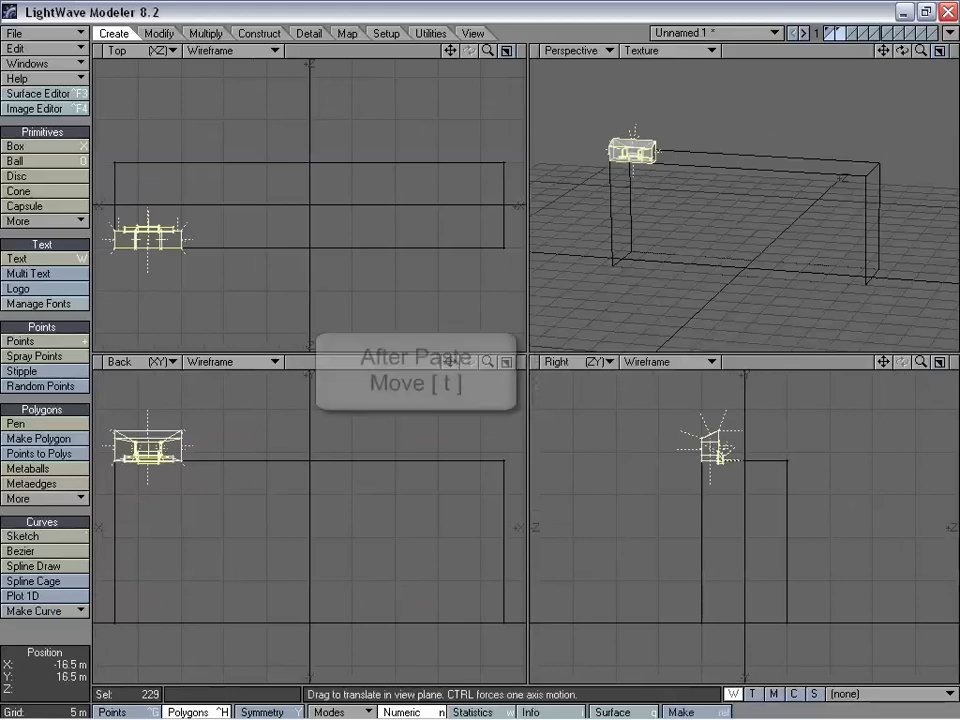
ctrl+drag(168, 480, 280, 480)
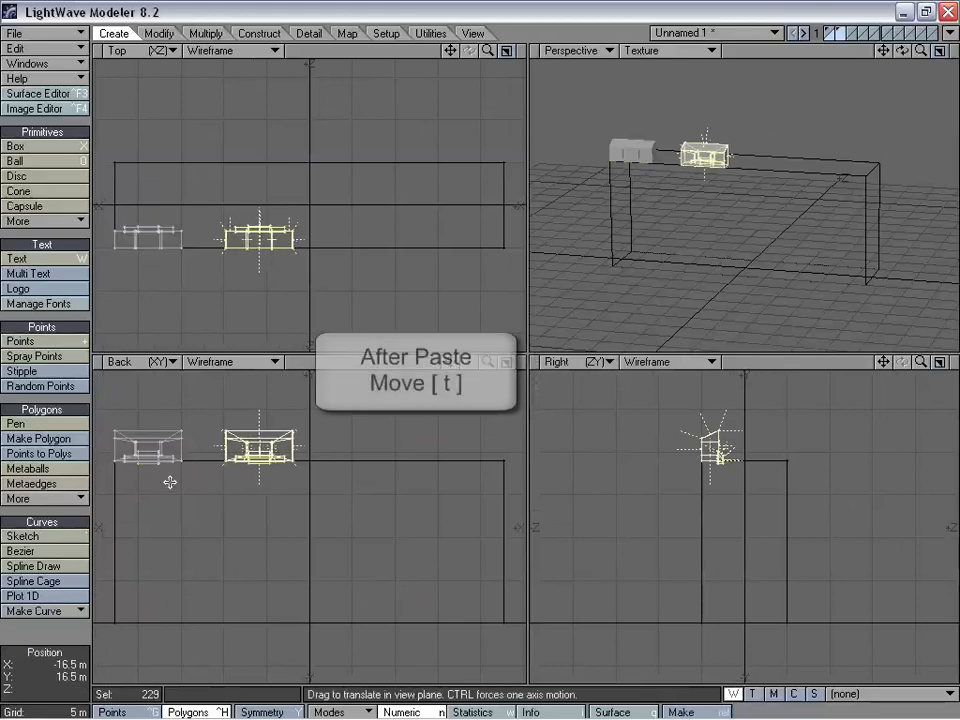
Step: Paste two more battlements along the wall, moving the last one 12.5 m to the wall's far end, and clear the selection
key(v)
drag(170, 483, 272, 483)
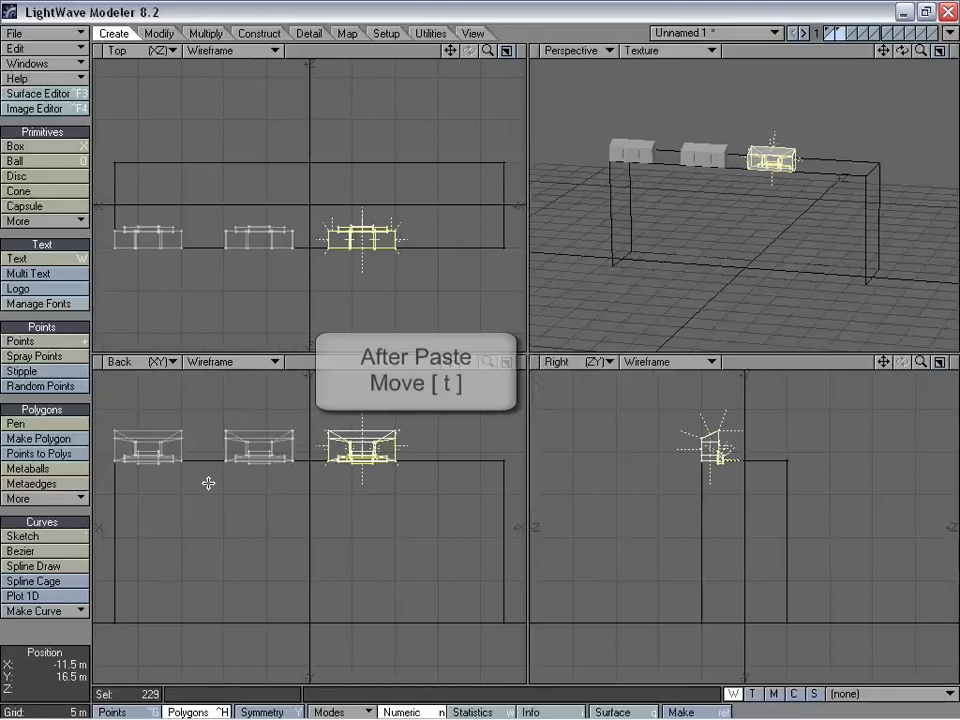
key(v)
drag(208, 483, 316, 483)
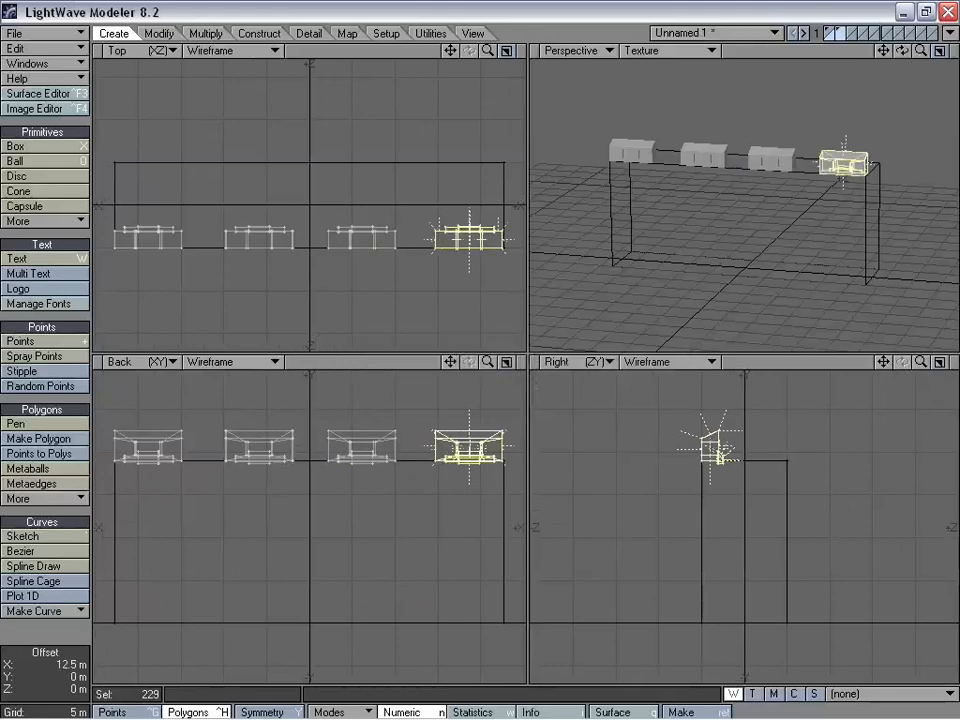
key(slash)
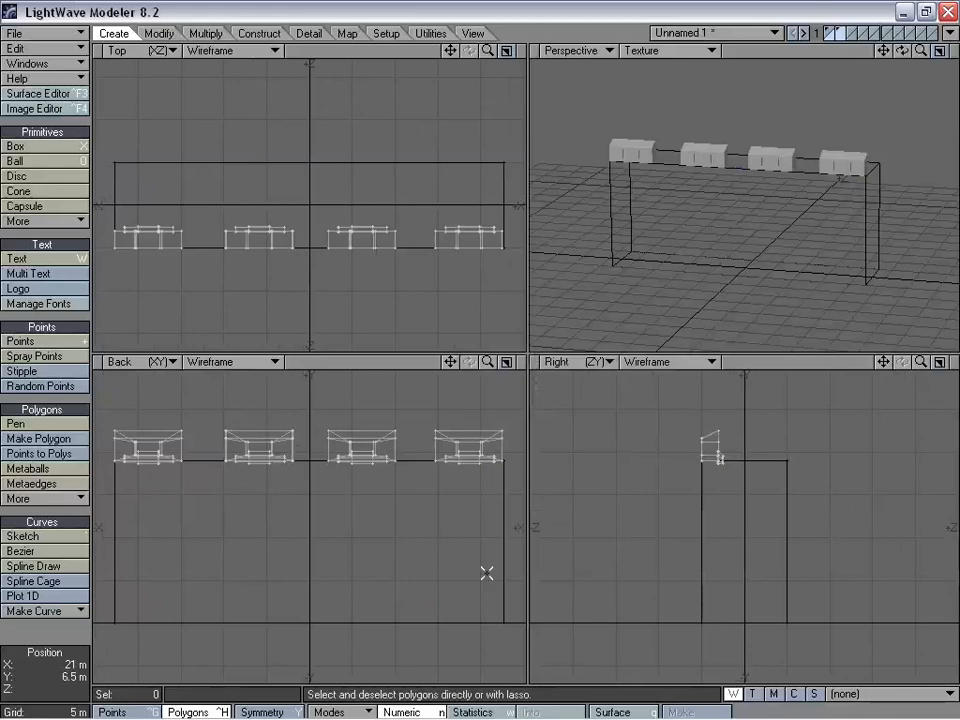
Step: Shift the third battlement slightly and the fourth farther along the wall so the gaps between battlements become more even
right_drag(387, 515, 404, 510)
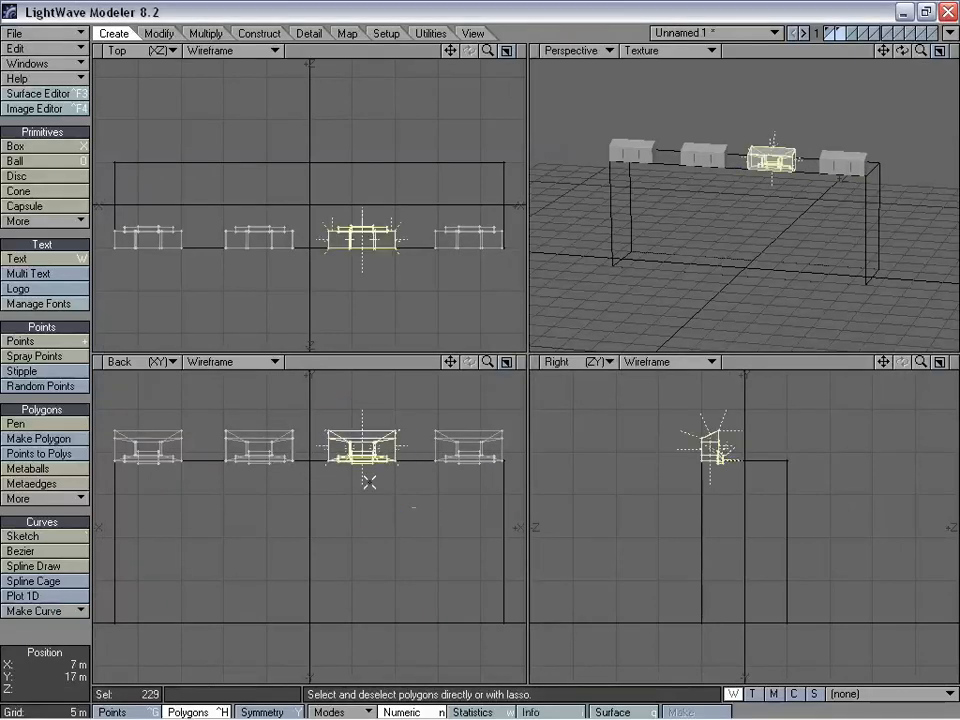
key(t)
drag(362, 470, 366, 469)
key(space)
key(slash)
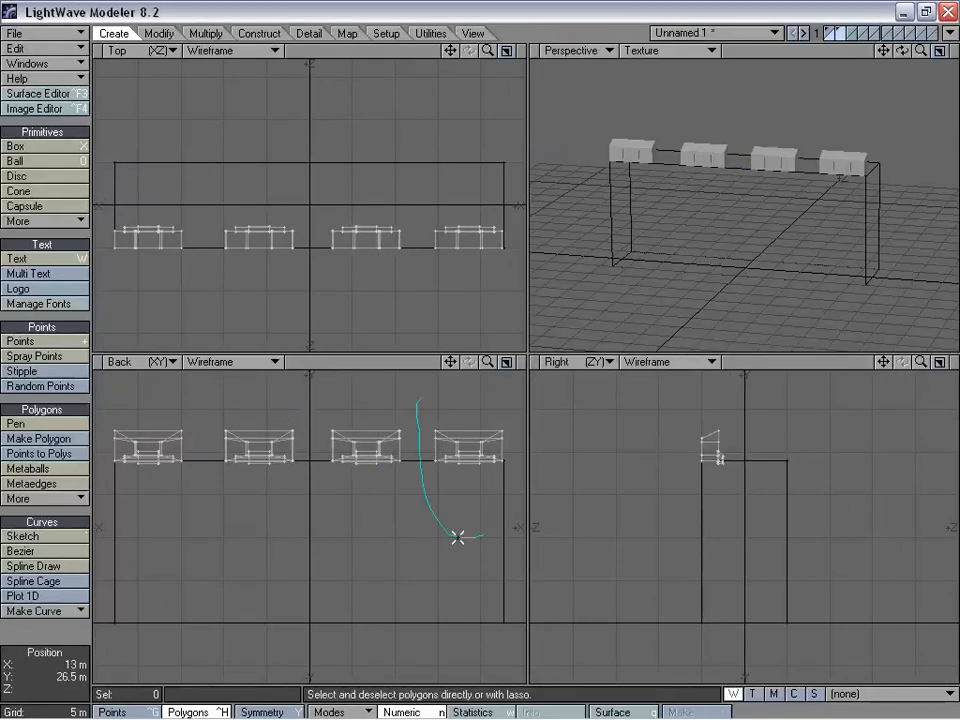
right_drag(457, 537, 463, 470)
key(t)
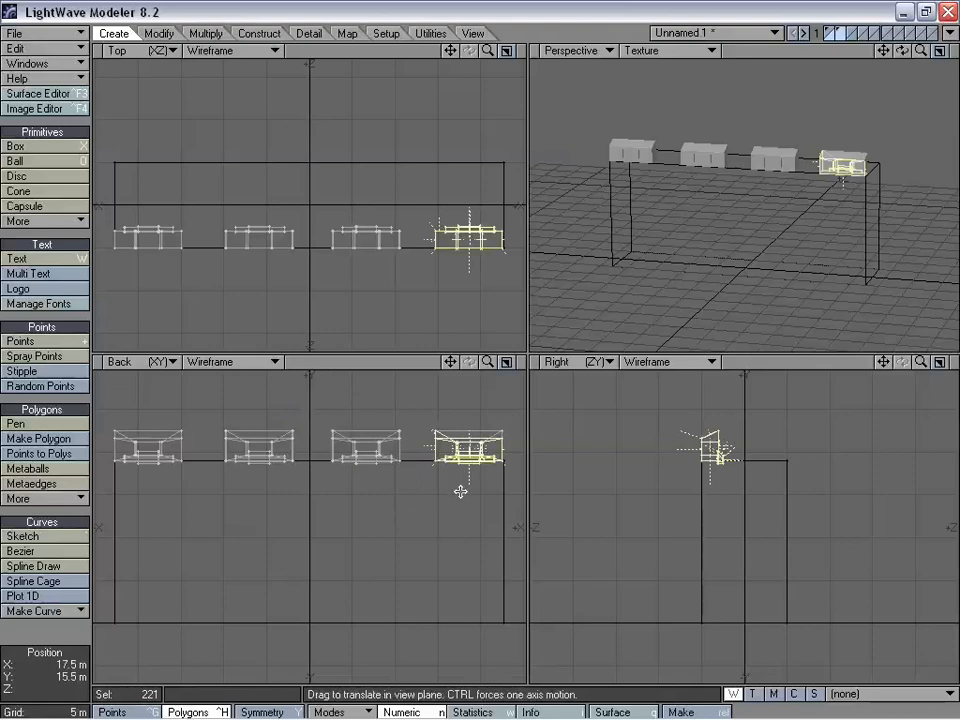
drag(461, 491, 468, 477)
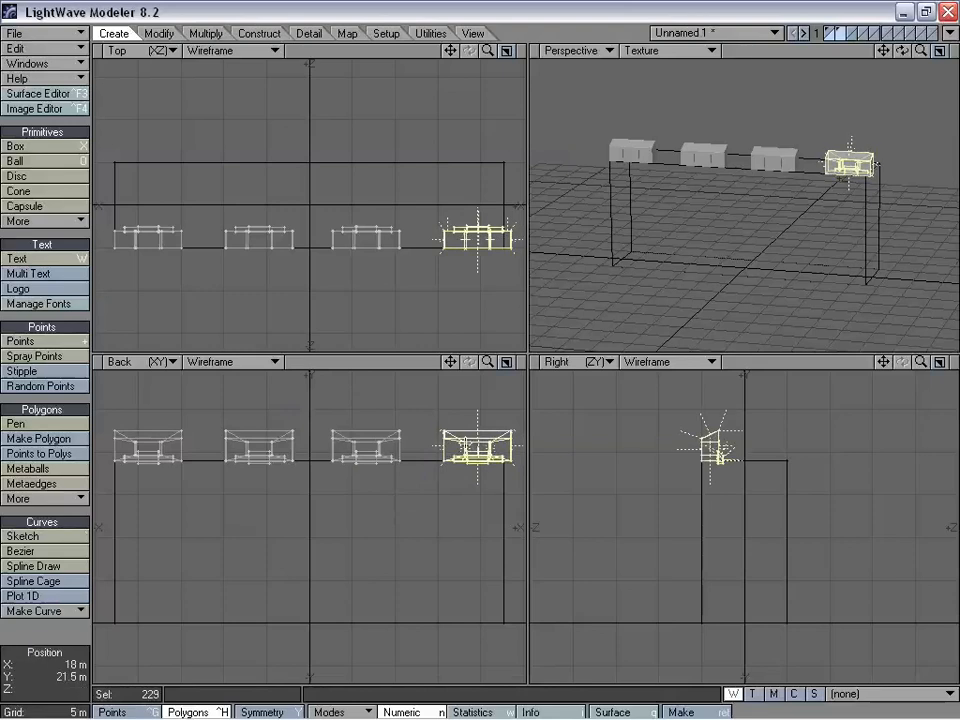
mouse_move(446, 399)
right_down()
mouse_move(467, 551)
mouse_move(526, 430)
right_up()
mouse_move(761, 253)
alt+mouse_down()
mouse_move(709, 197)
mouse_move(733, 199)
alt+mouse_up()
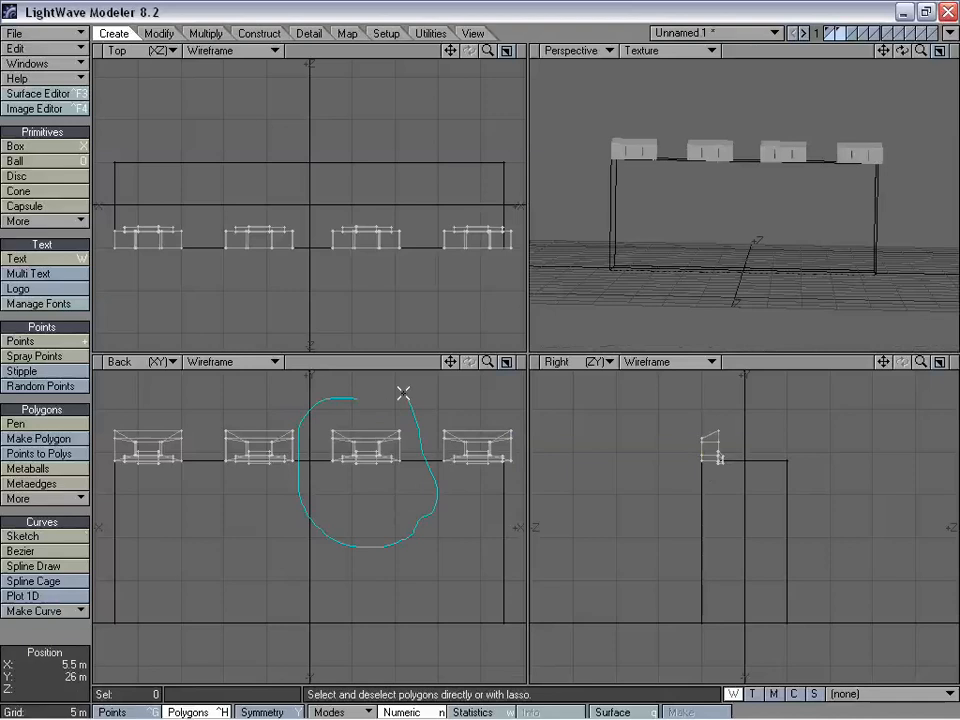
Step: Nudge the third and fourth battlements a further 500 mm each along the wall to equalize the spacing
right_drag(403, 393, 357, 400)
key(t)
drag(356, 448, 370, 447)
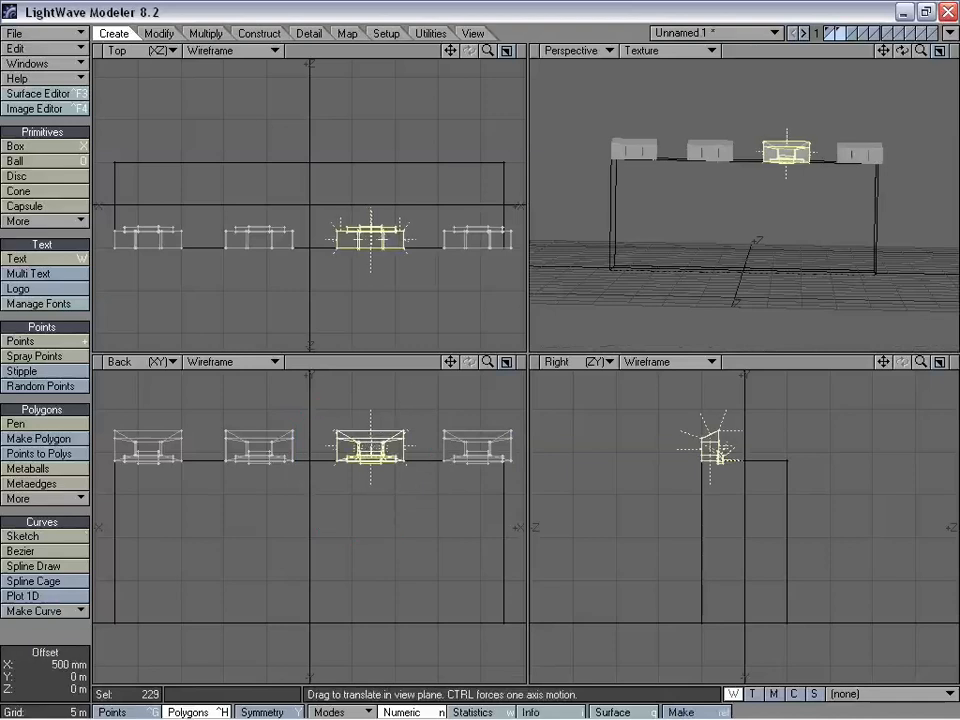
key(space)
click(456, 394)
right_drag(452, 544, 505, 550)
key(t)
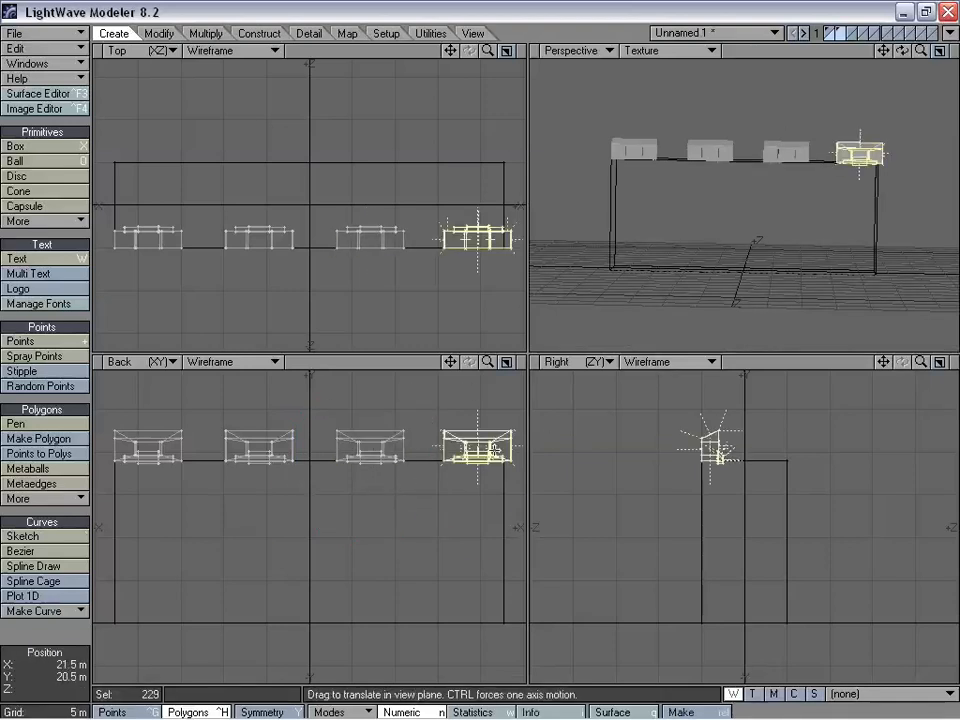
key(space)
click(544, 388)
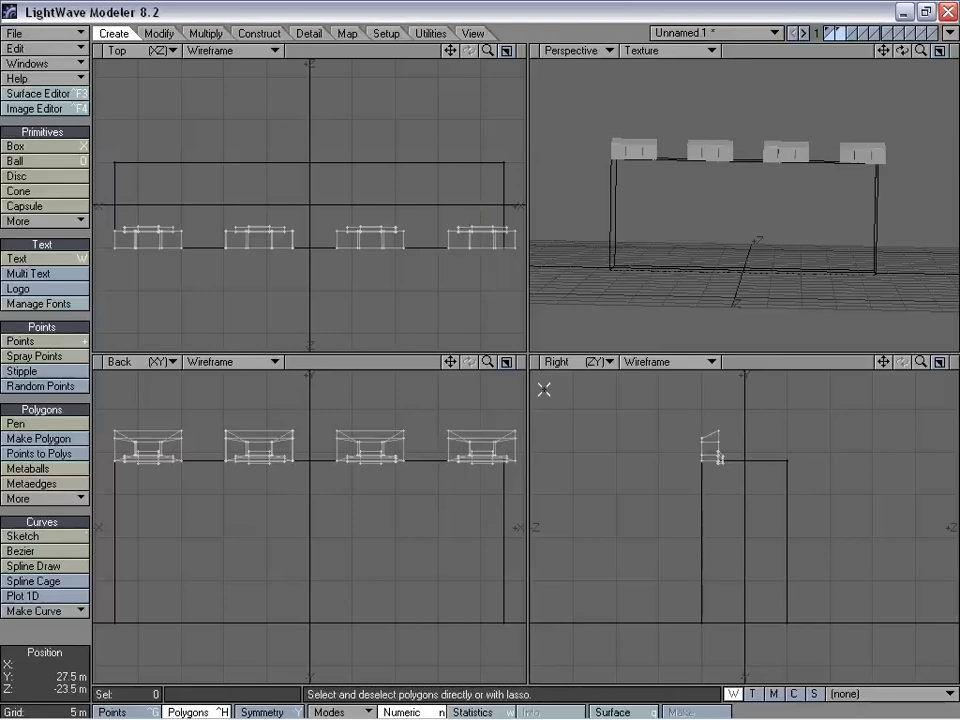
Step: With the battlements as background, extend the wall's end face past the last battlement by one gap's width
click(827, 30)
click(840, 38)
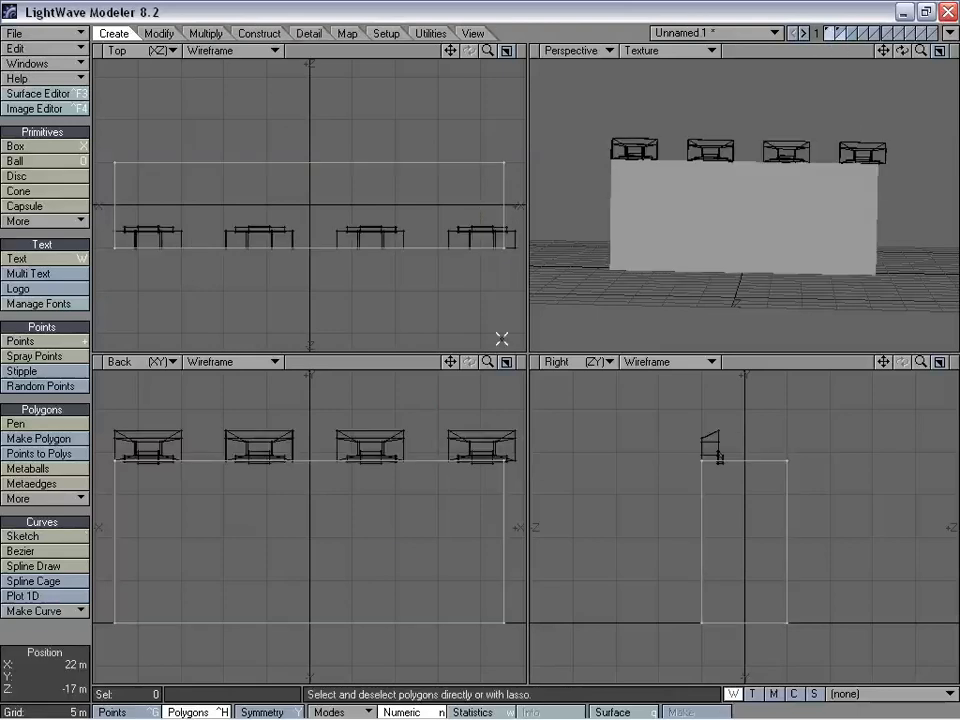
mouse_move(488, 362)
mouse_down()
mouse_move(460, 362)
mouse_move(489, 363)
mouse_up()
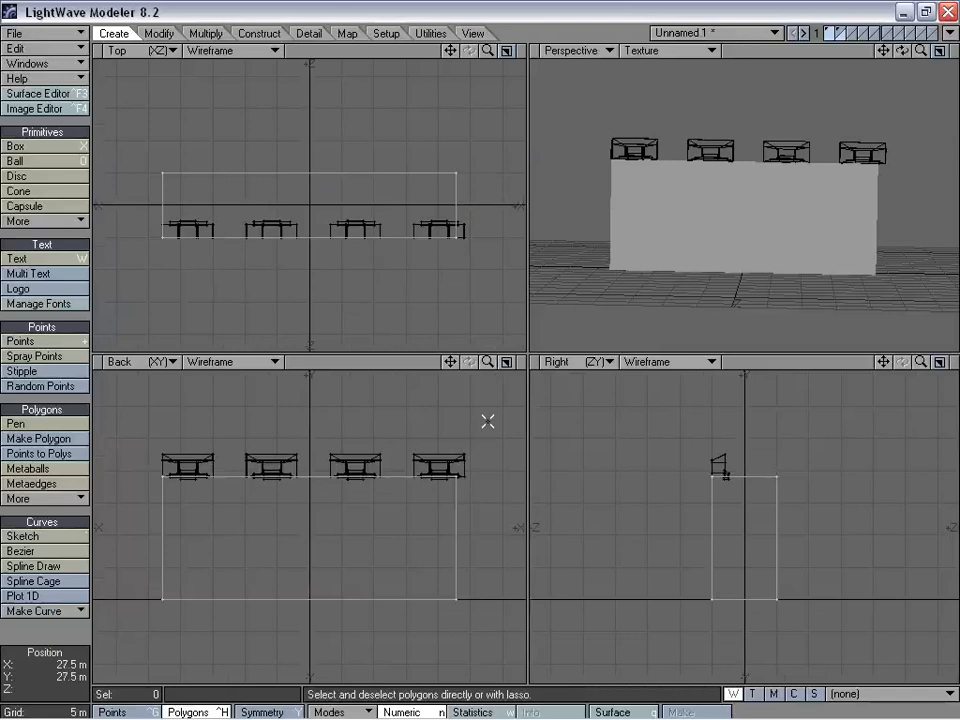
mouse_move(496, 411)
right_down()
mouse_move(468, 682)
mouse_move(490, 655)
right_up()
key(t)
drag(455, 535, 498, 538)
key(slash)
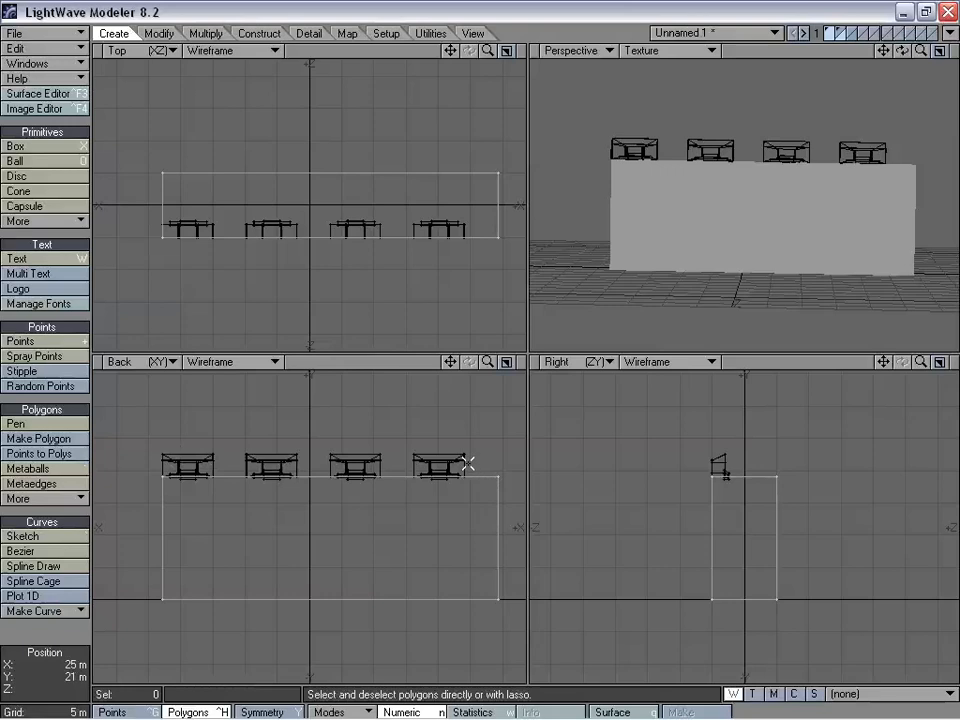
Step: With the wall as background, mirror the four battlements across the wall's lengthwise centre line at Z = 0 onto the opposite edge
mouse_move(802, 190)
alt+mouse_down()
mouse_move(692, 253)
mouse_move(726, 229)
mouse_move(812, 232)
mouse_move(679, 225)
mouse_move(718, 253)
mouse_move(718, 272)
mouse_move(793, 235)
mouse_move(933, 194)
mouse_move(821, 253)
mouse_move(789, 208)
alt+mouse_up()
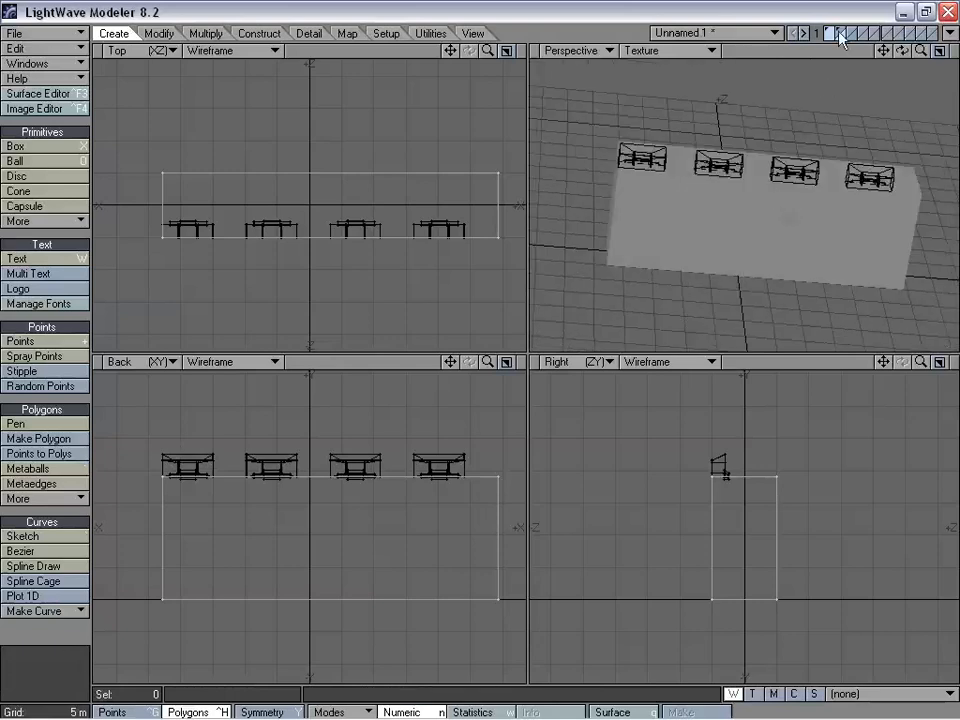
alt+drag(840, 171, 820, 190)
click(840, 34)
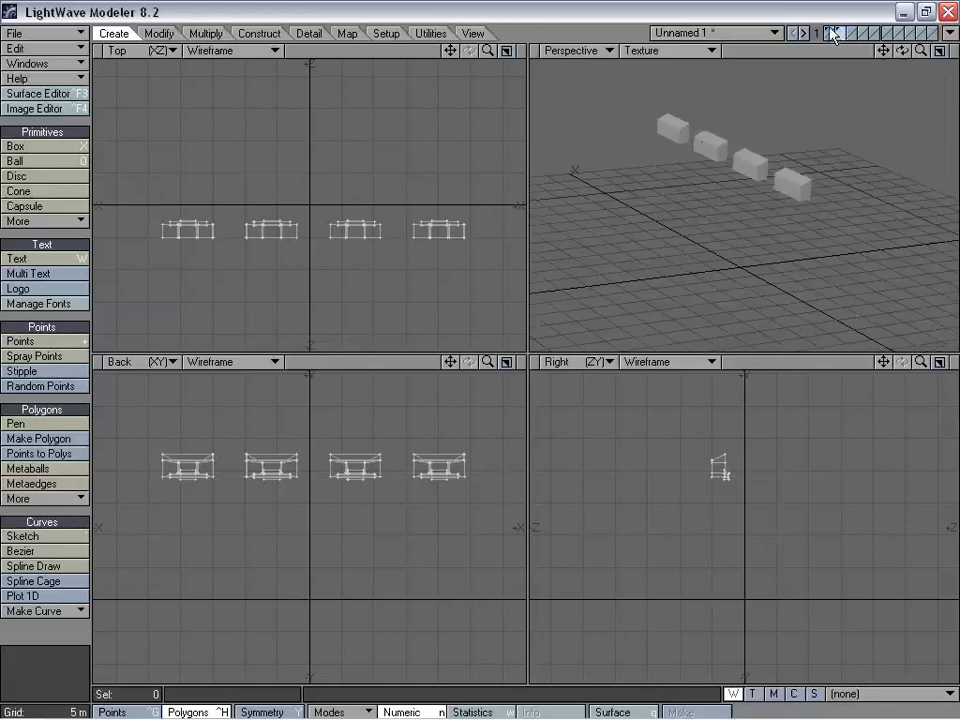
key(shift+v)
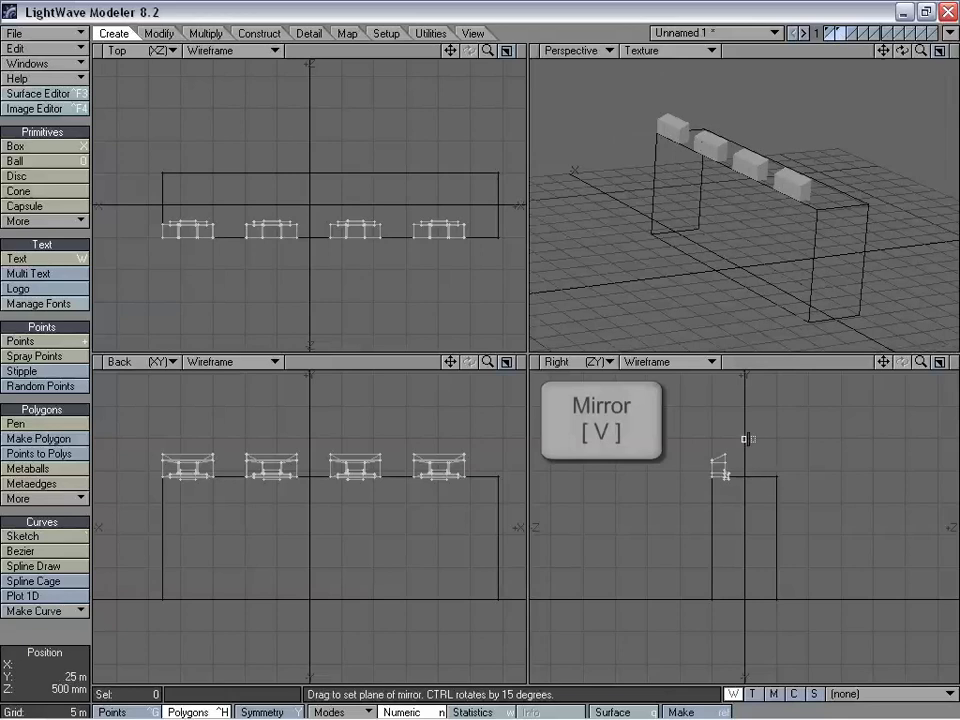
drag(745, 438, 744, 456)
key(ctrl+z)
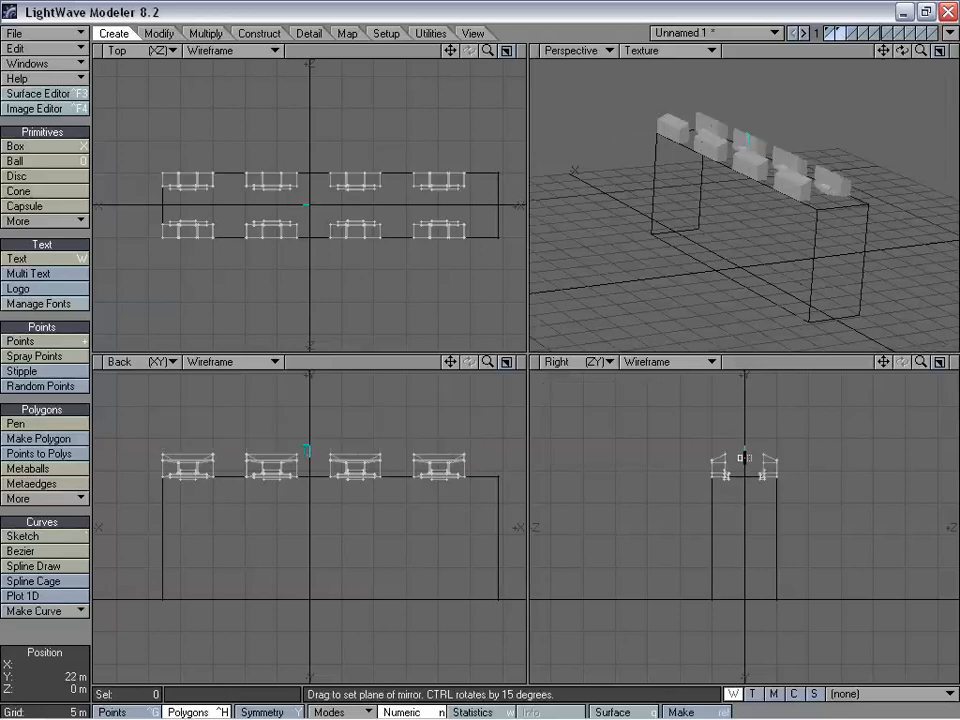
key(space)
key(a)
drag(924, 362, 956, 362)
key(a)
alt+drag(785, 278, 814, 268)
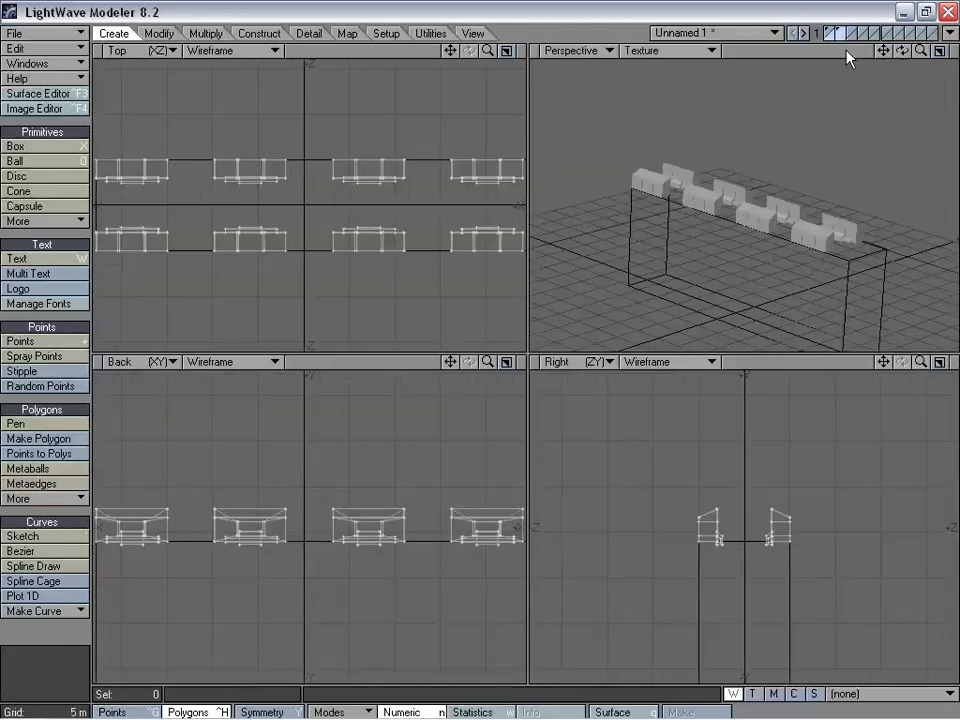
Step: Bring the wall and battlement layers to the foreground together and move the mirrored half outward to widen the wall
click(836, 34)
alt+drag(842, 186, 746, 219)
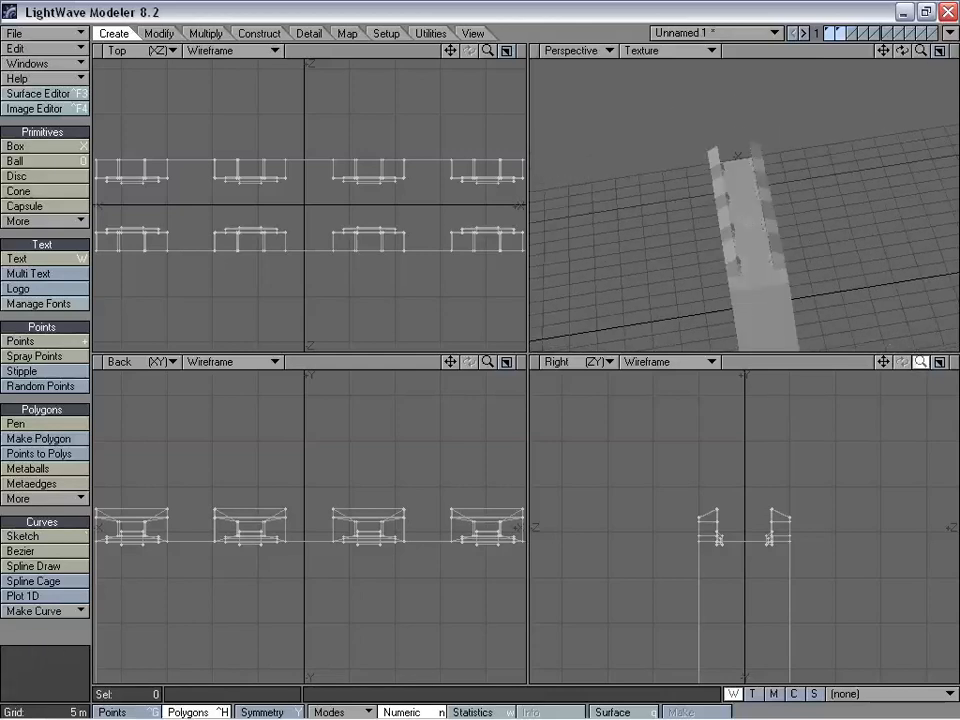
key(a)
drag(921, 362, 935, 362)
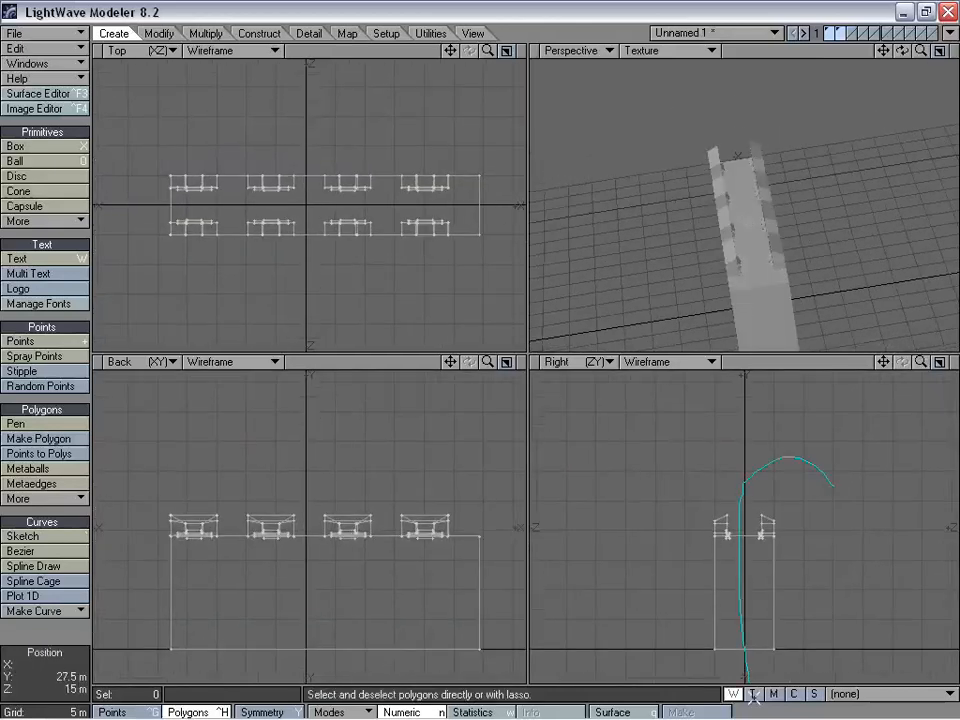
right_drag(753, 697, 755, 695)
key(t)
drag(776, 522, 796, 520)
click(890, 467)
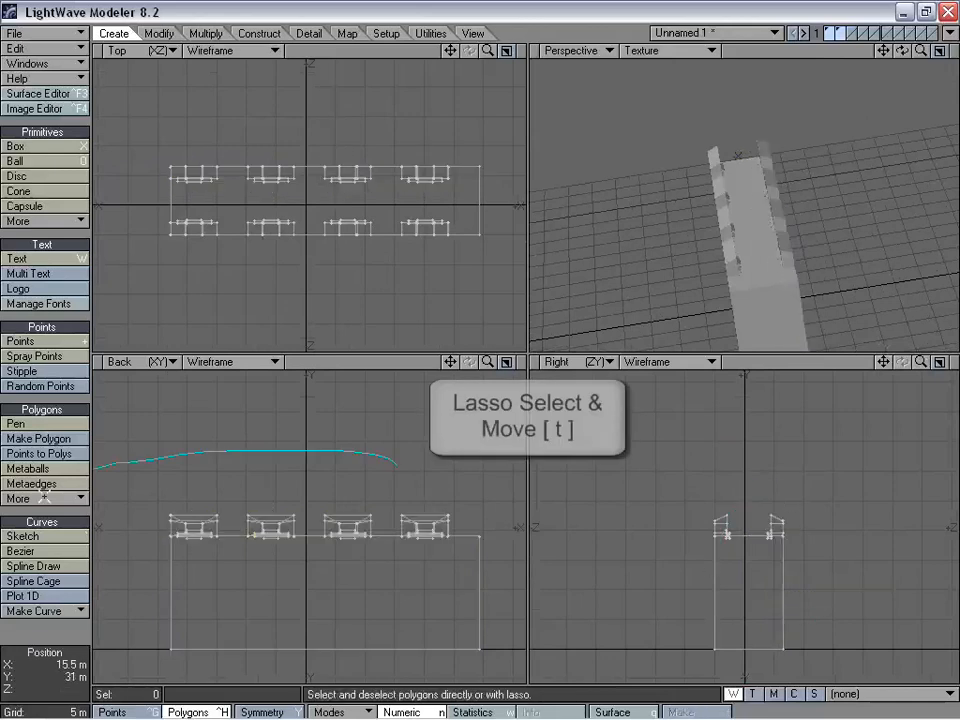
Step: Raise the wall's top face together with all its battlements to make the wall taller
right_drag(45, 497, 469, 499)
drag(469, 499, 469, 484)
key(space)
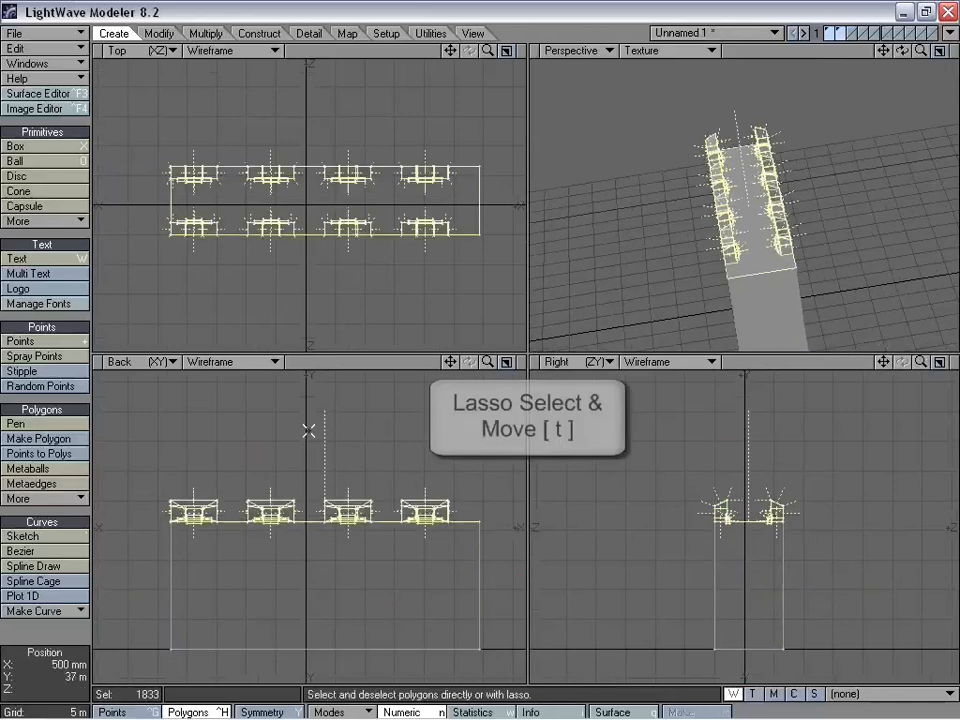
right_drag(309, 430, 512, 458)
mouse_move(655, 262)
alt+mouse_down()
mouse_move(783, 174)
mouse_move(844, 189)
mouse_move(722, 206)
mouse_move(819, 208)
mouse_move(753, 222)
mouse_move(801, 216)
mouse_move(750, 214)
alt+mouse_up()
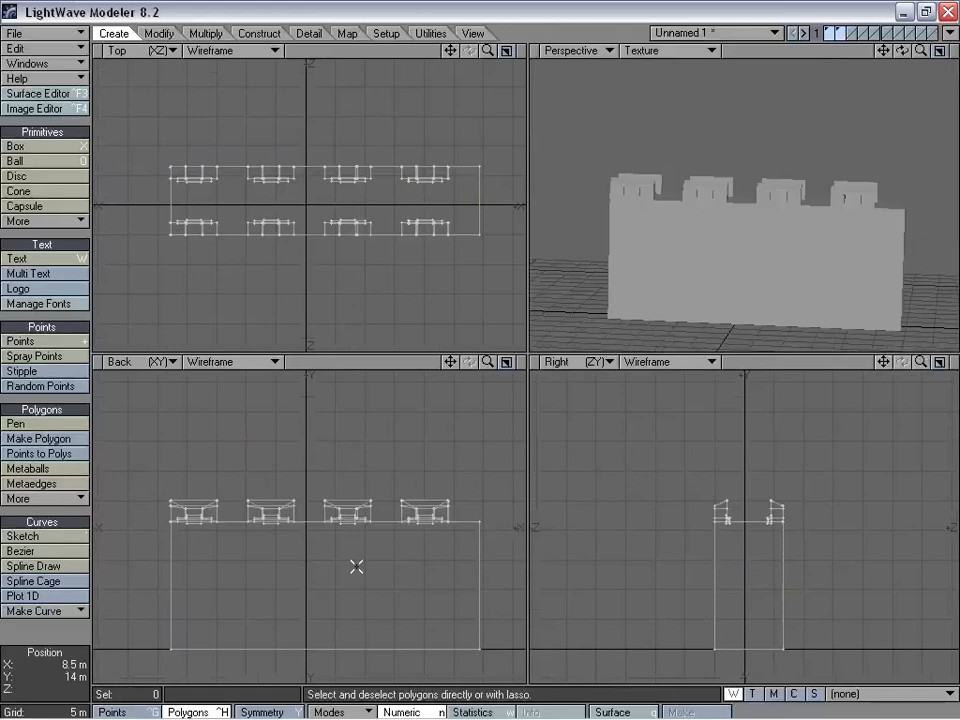
Step: Center the complete wall on the origin and move it up so its base rests on the ground line
key(F2)
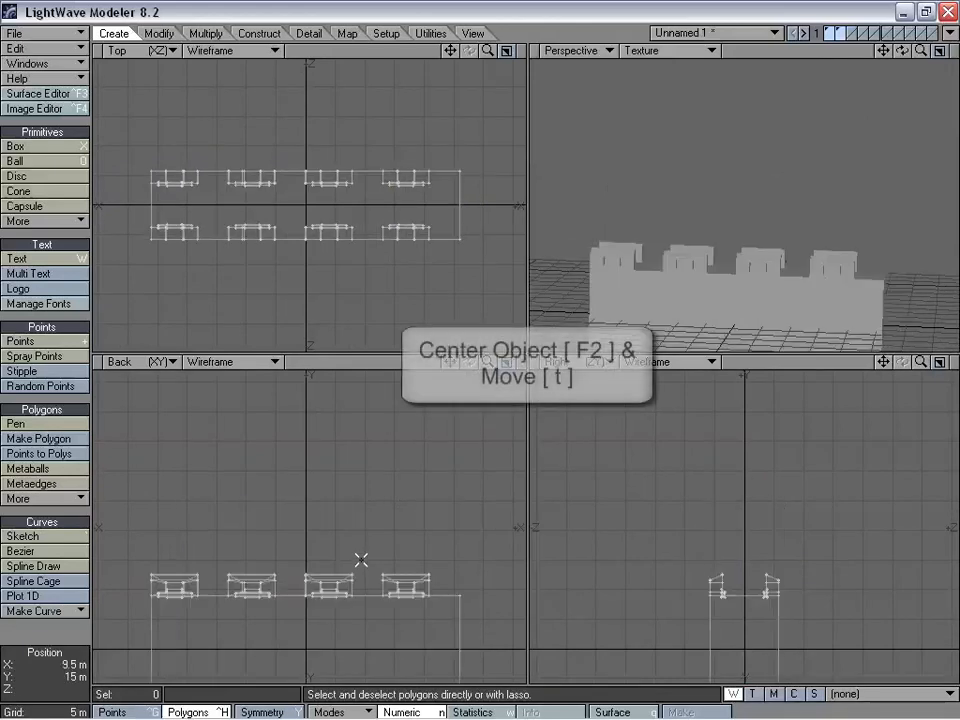
key(t)
drag(349, 600, 349, 522)
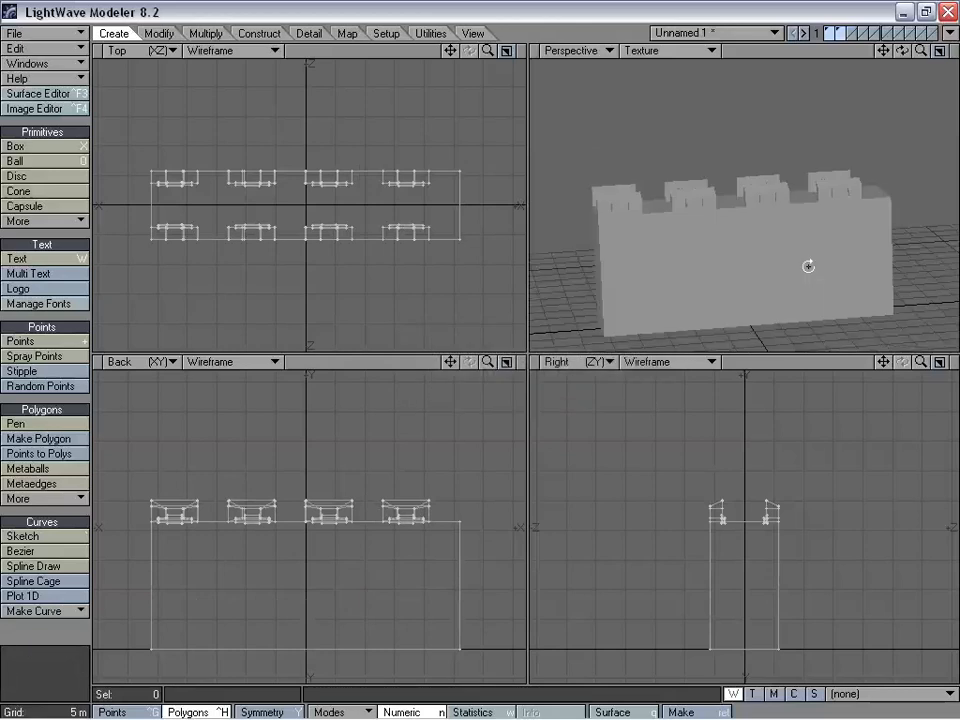
alt+drag(808, 266, 714, 263)
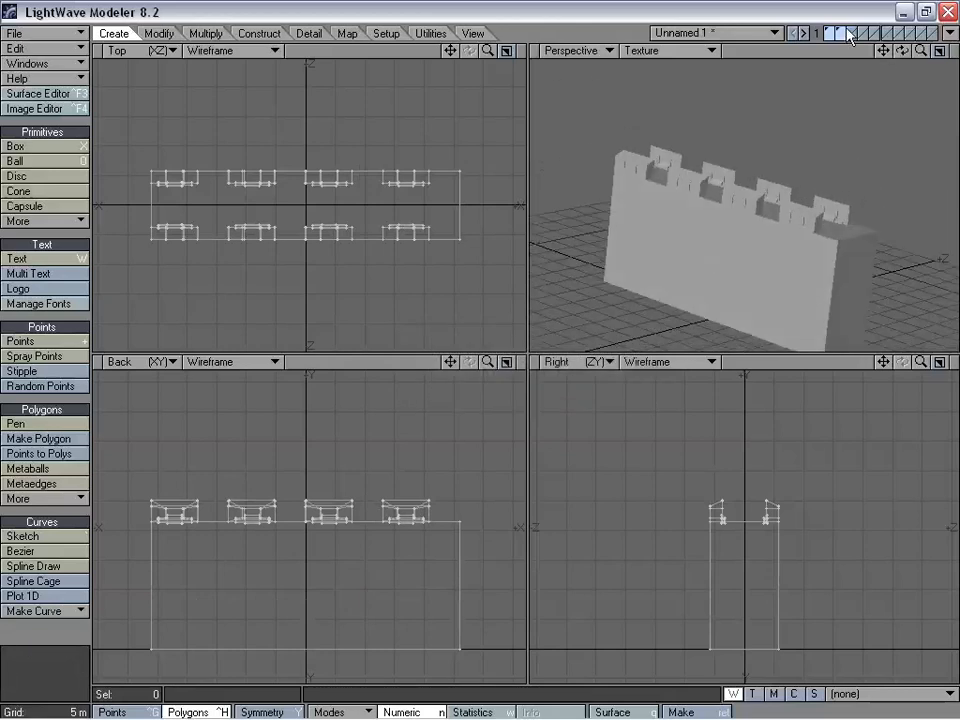
Step: With only the wall in the foreground and the battlements as background, slice it horizontally below the battlements with Knife
click(847, 33)
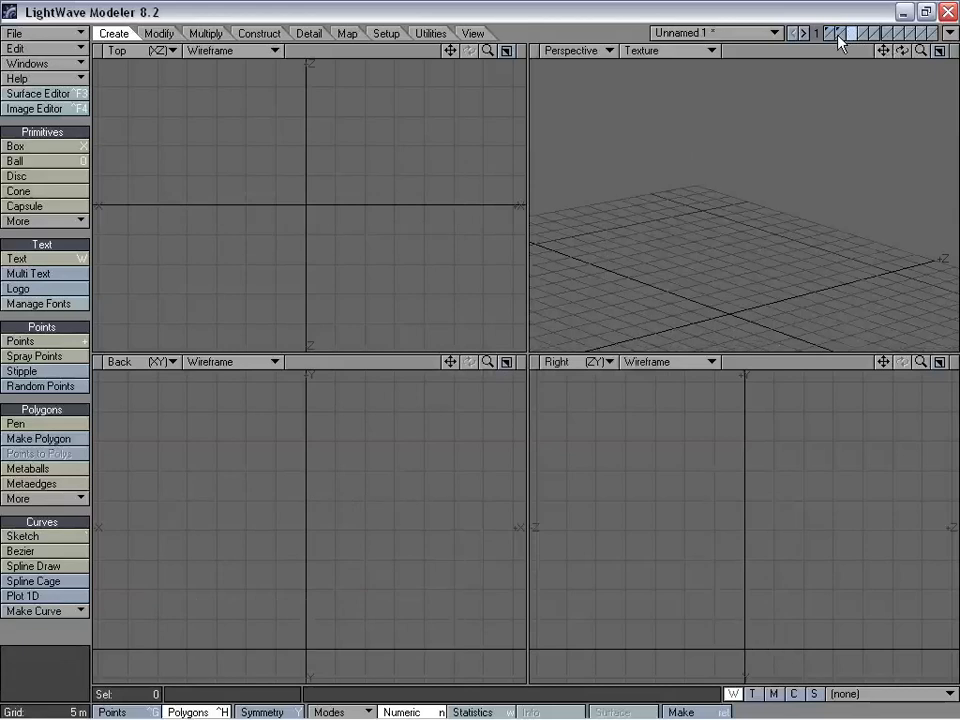
click(837, 38)
click(836, 37)
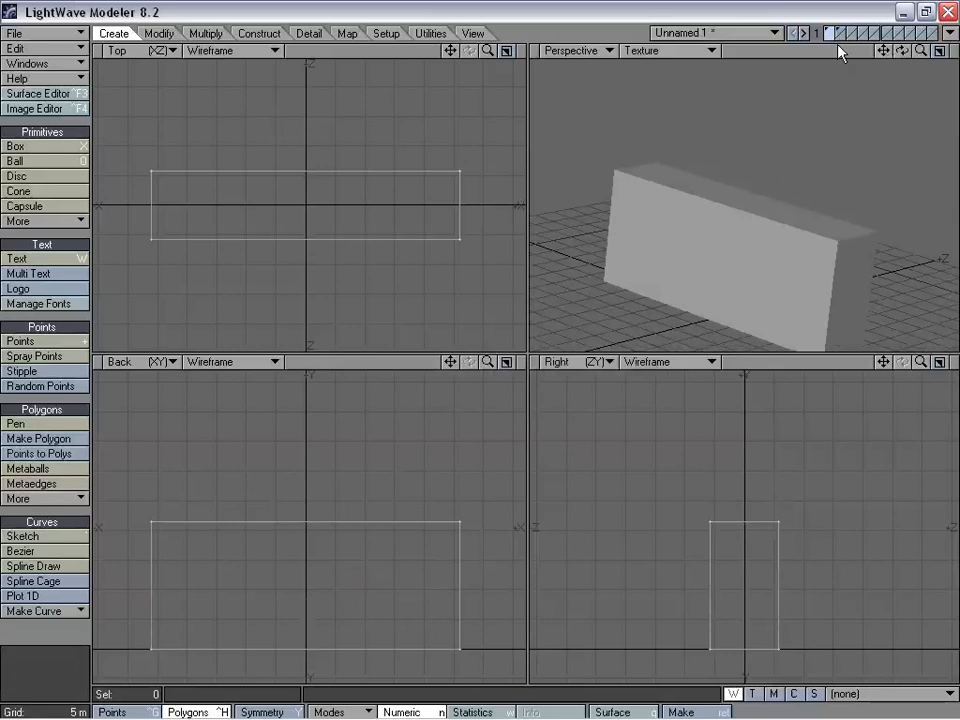
click(837, 37)
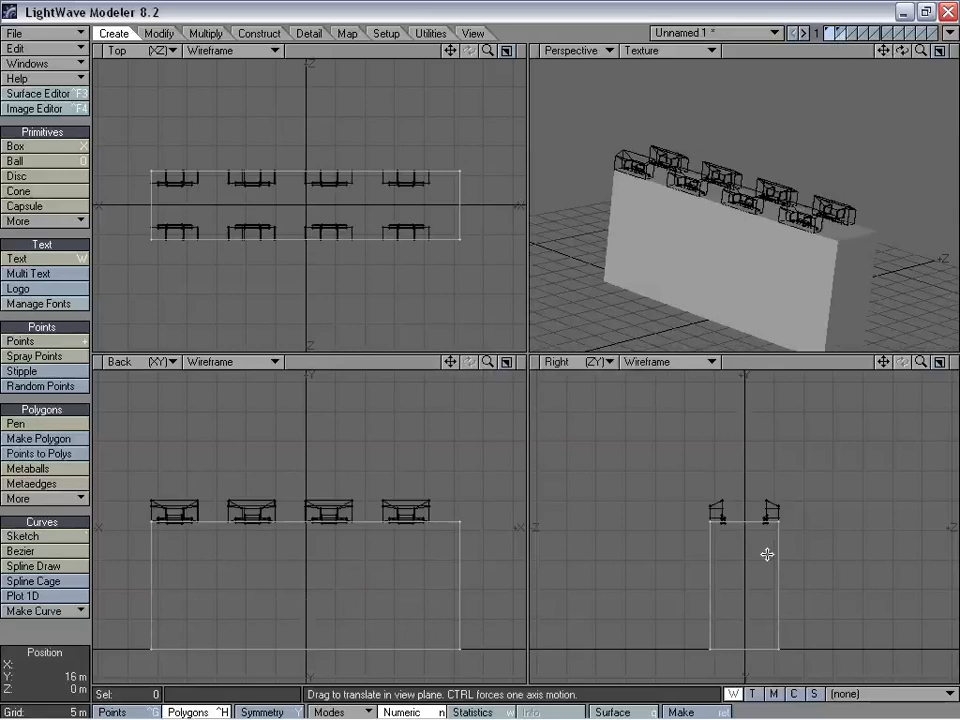
drag(884, 362, 955, 362)
key(t)
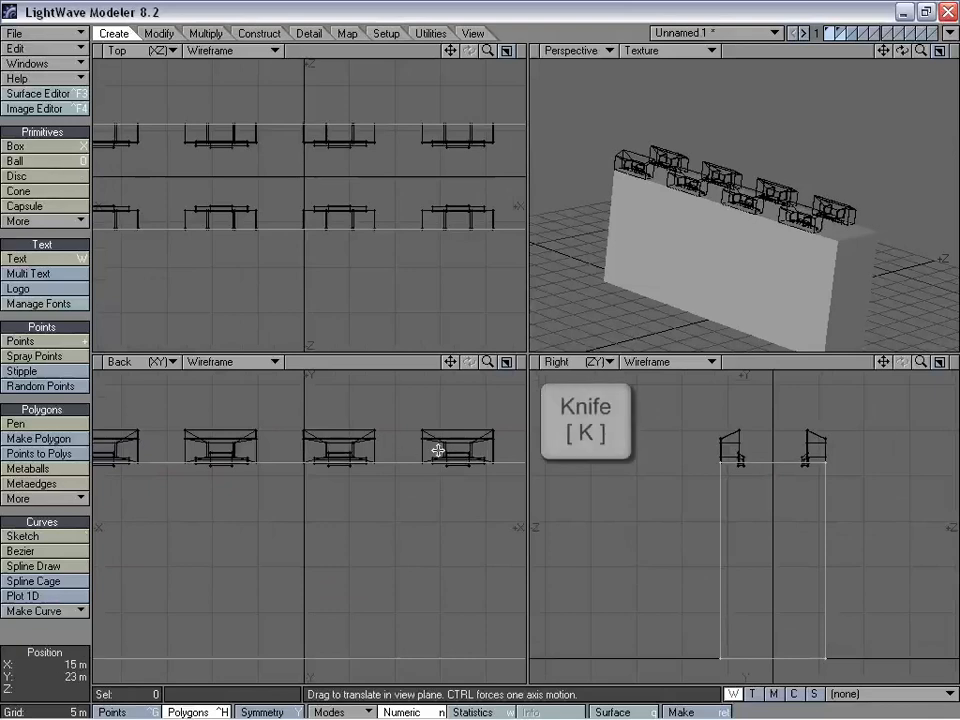
key(shift+k)
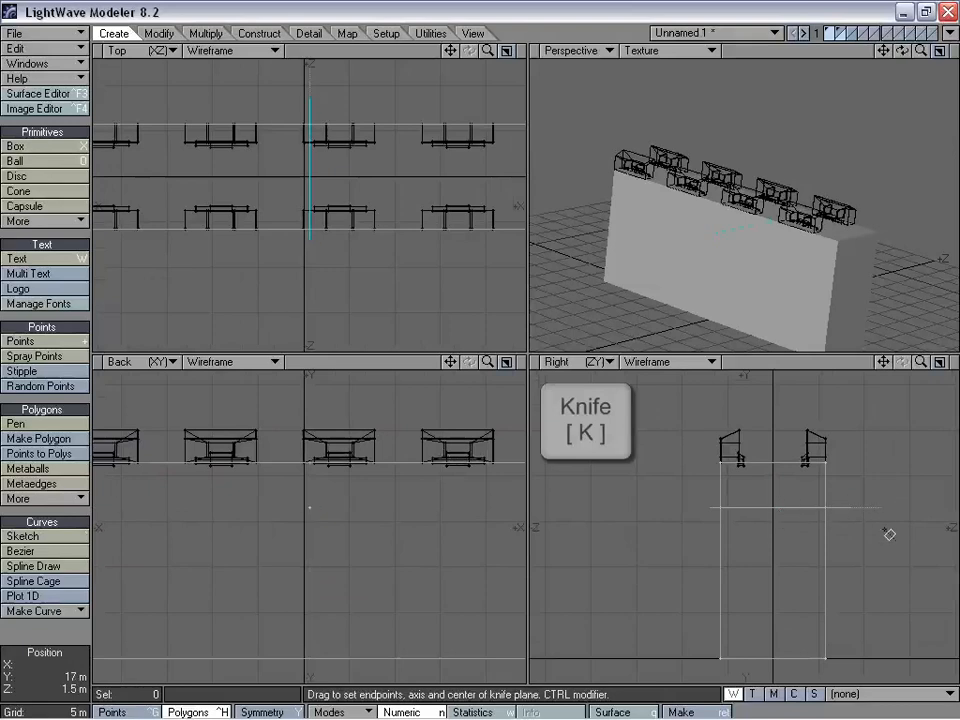
Step: Make two horizontal Knife cuts through the upper part of the wall block, the lower one at about 12.5 m height
key(space)
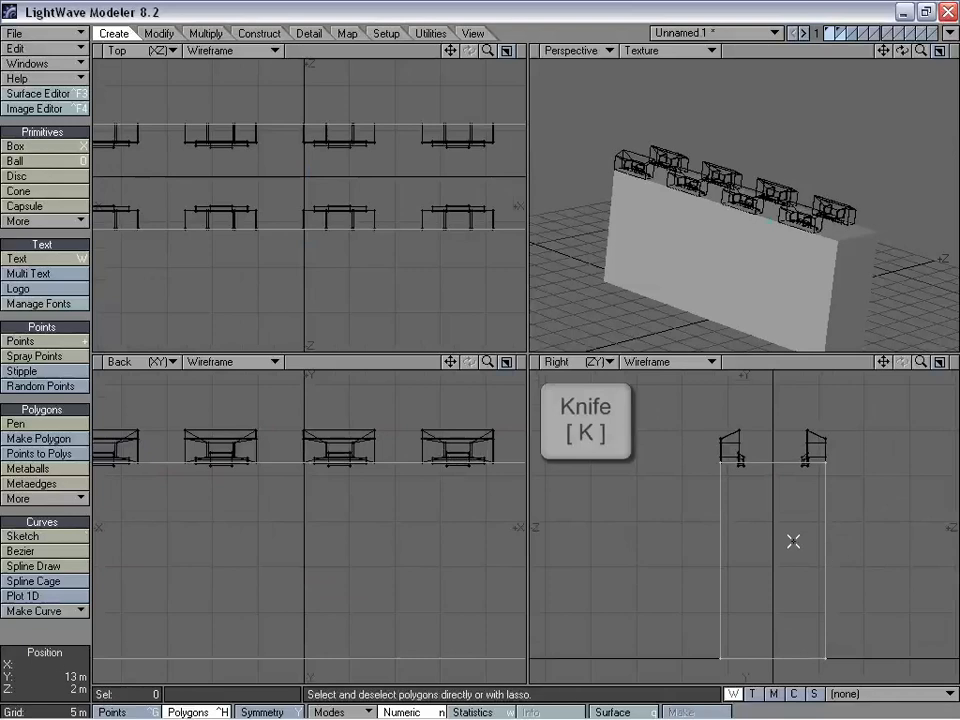
key(k)
drag(703, 508, 840, 512)
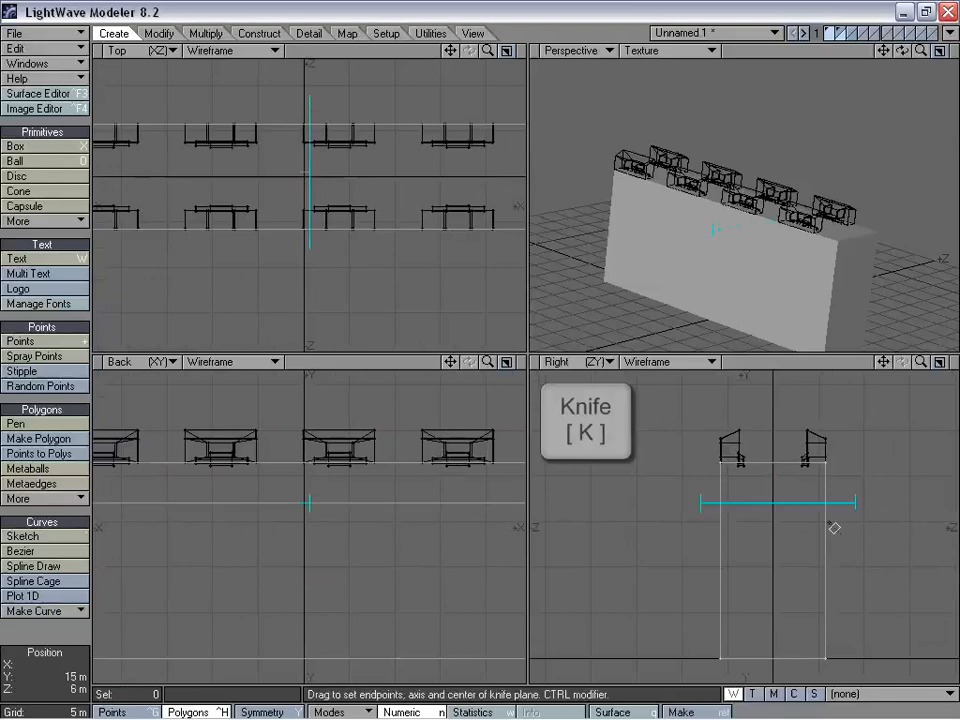
drag(778, 503, 787, 539)
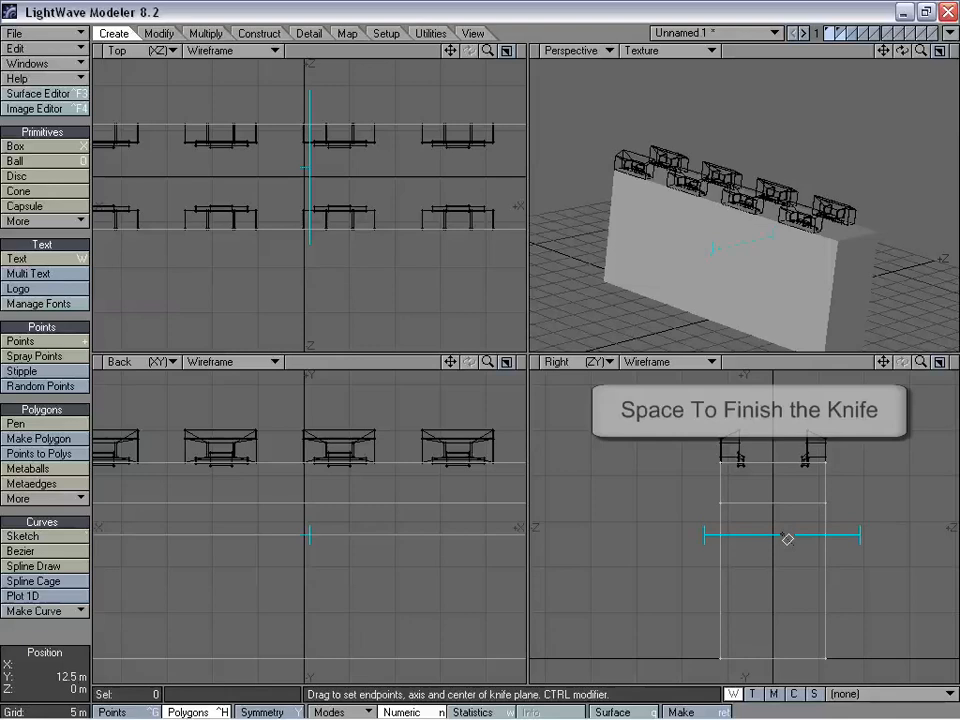
key(space)
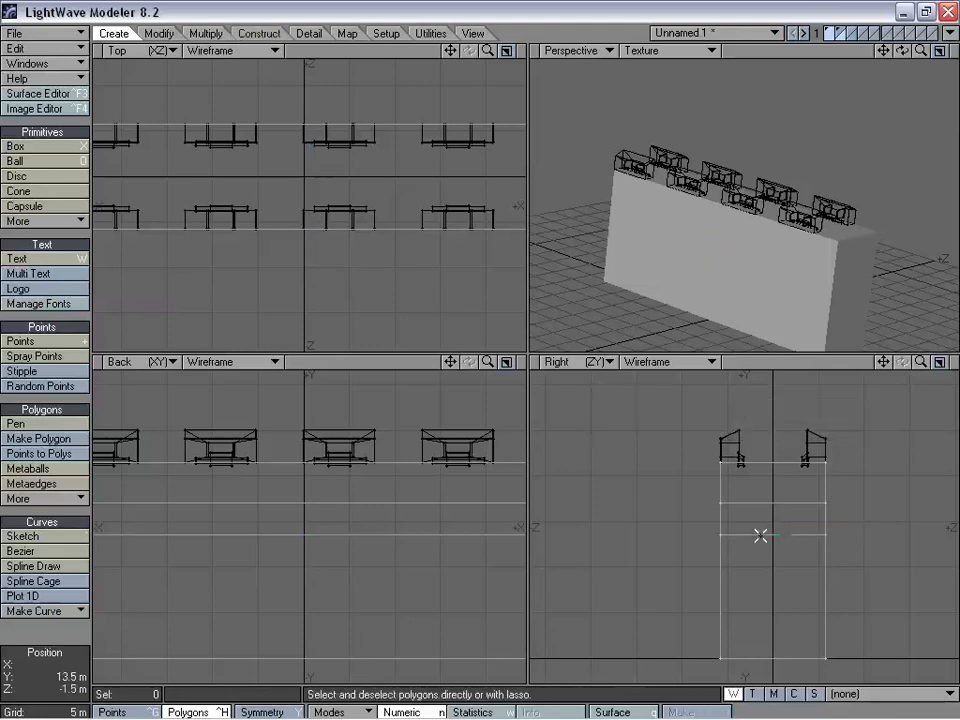
Step: Stretch the wall section below the lower cut narrower along Z so the top tapers outward, and clear the selection
mouse_move(904, 527)
right_down()
mouse_move(857, 715)
mouse_move(904, 527)
right_up()
key(h)
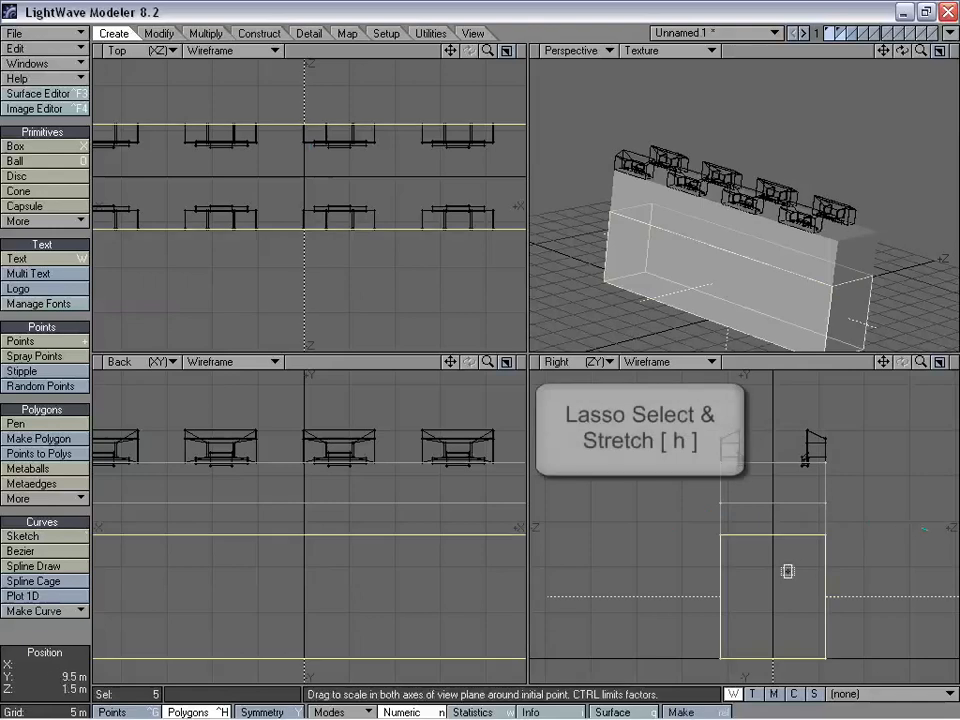
ctrl+drag(773, 573, 750, 573)
key(slash)
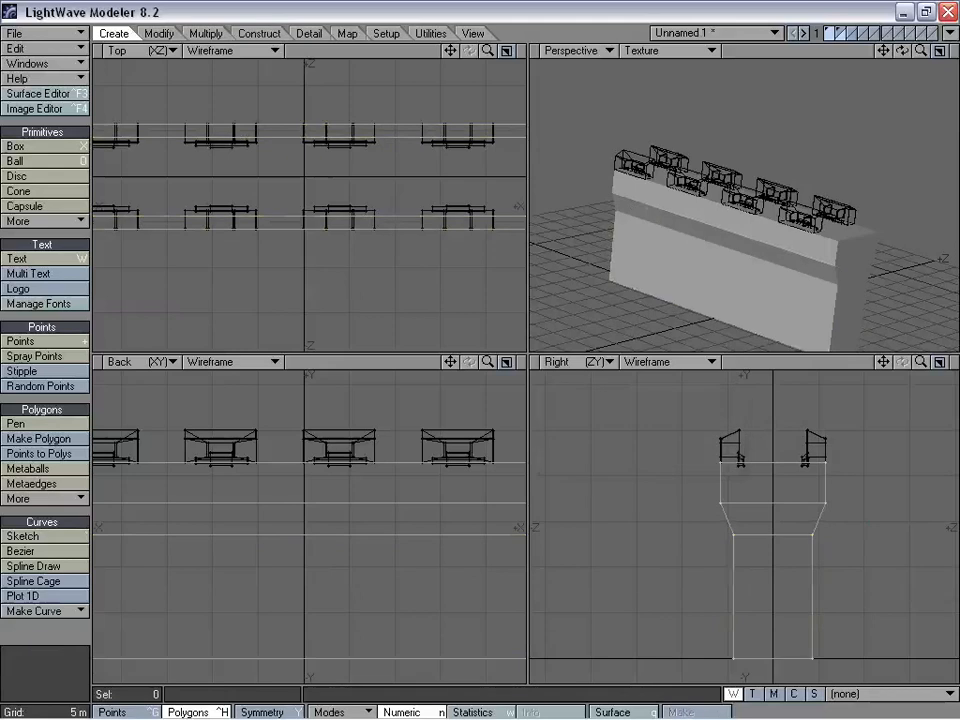
Step: Make layers 1 and 2 both active, and move the wall's flared top with its battlements up 6.5 m
alt+drag(812, 150, 775, 165)
click(830, 34)
shift+click(846, 34)
alt+drag(855, 96, 796, 463)
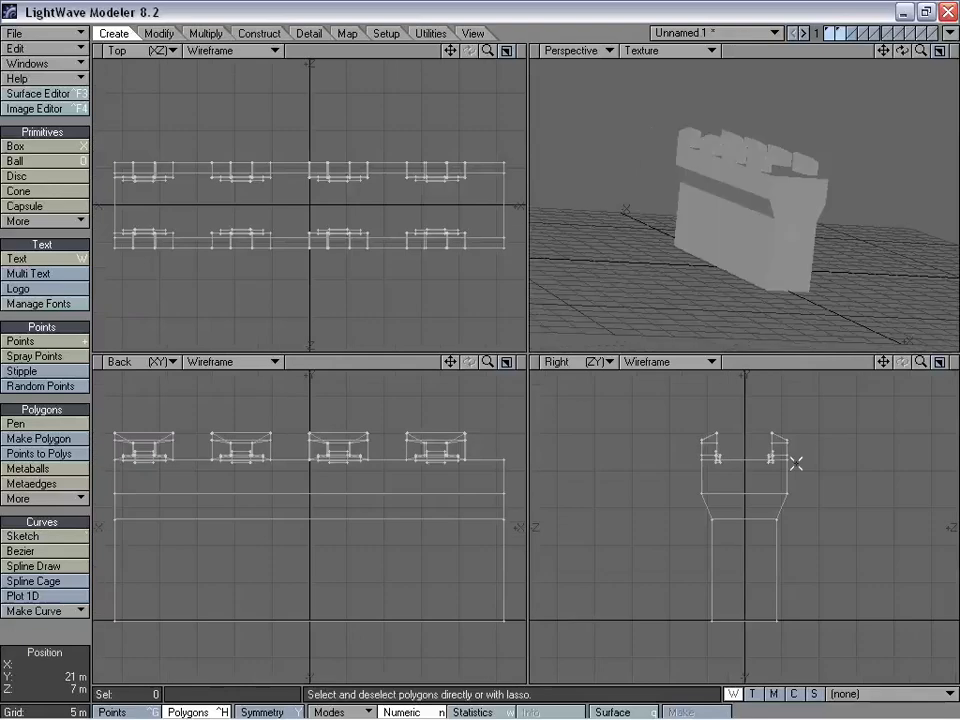
mouse_move(820, 457)
right_down()
mouse_move(619, 519)
mouse_move(774, 531)
right_up()
key(t)
drag(773, 531, 773, 482)
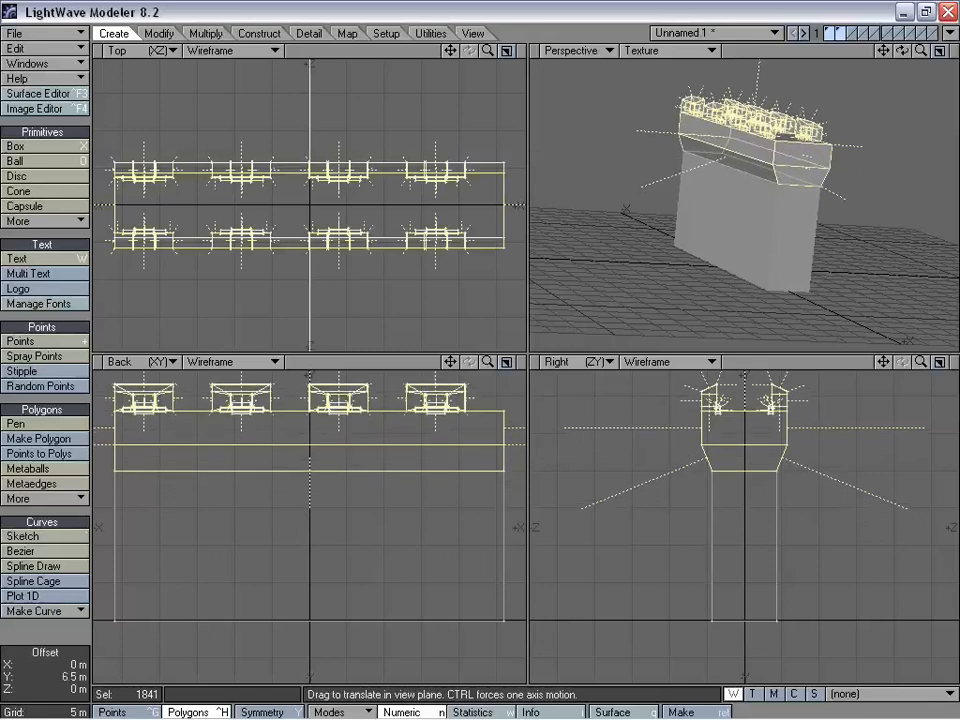
key(space)
Step: Raise the wall's flared top and battlements slightly further, and clear the selection
right_drag(754, 545, 934, 454)
mouse_move(840, 208)
alt+mouse_down()
mouse_move(876, 229)
mouse_move(908, 209)
mouse_move(741, 236)
mouse_move(866, 221)
mouse_move(849, 232)
alt+mouse_up()
right_drag(640, 425, 888, 403)
key(t)
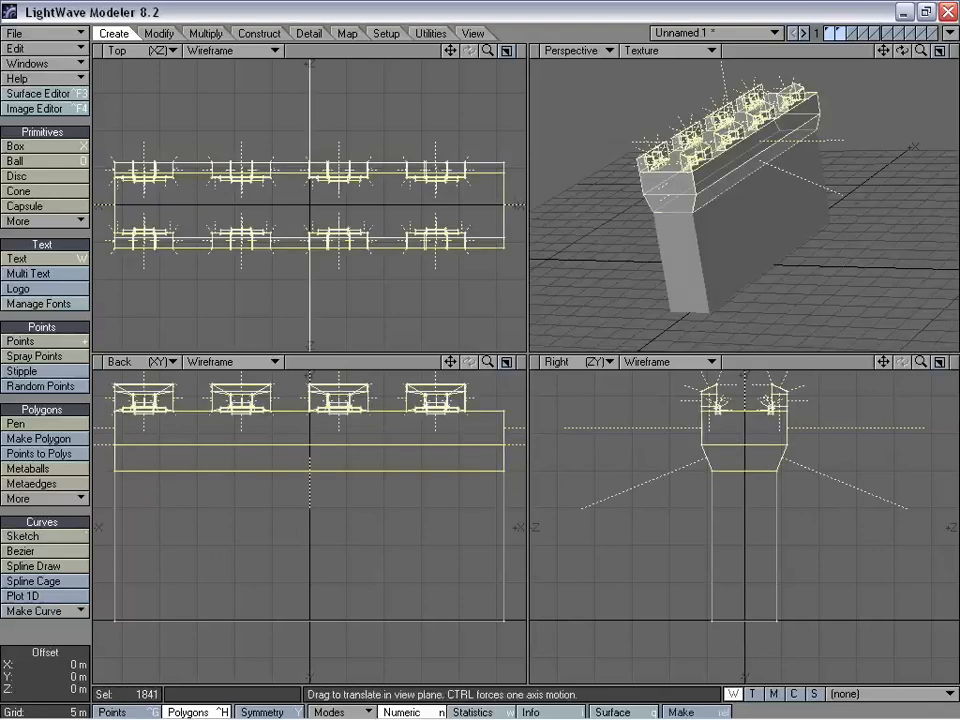
drag(773, 465, 773, 457)
key(space)
right_drag(861, 475, 574, 510)
drag(883, 362, 887, 380)
Step: Make two closely spaced horizontal Knife cuts through the lower part of the wall shaft
key(shift+k)
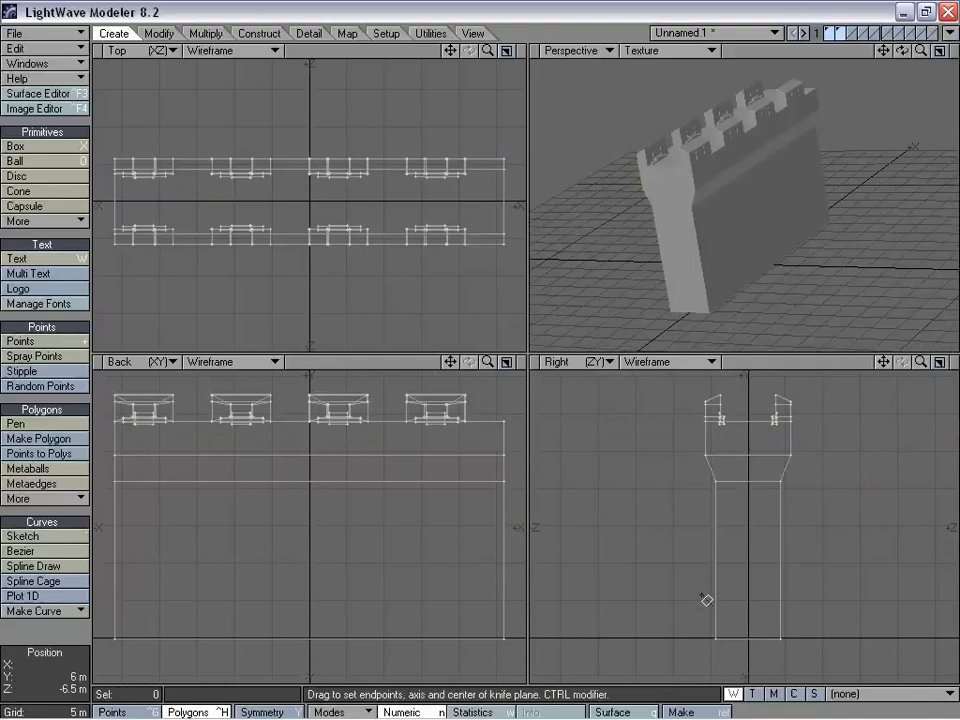
drag(706, 607, 759, 587)
key(space)
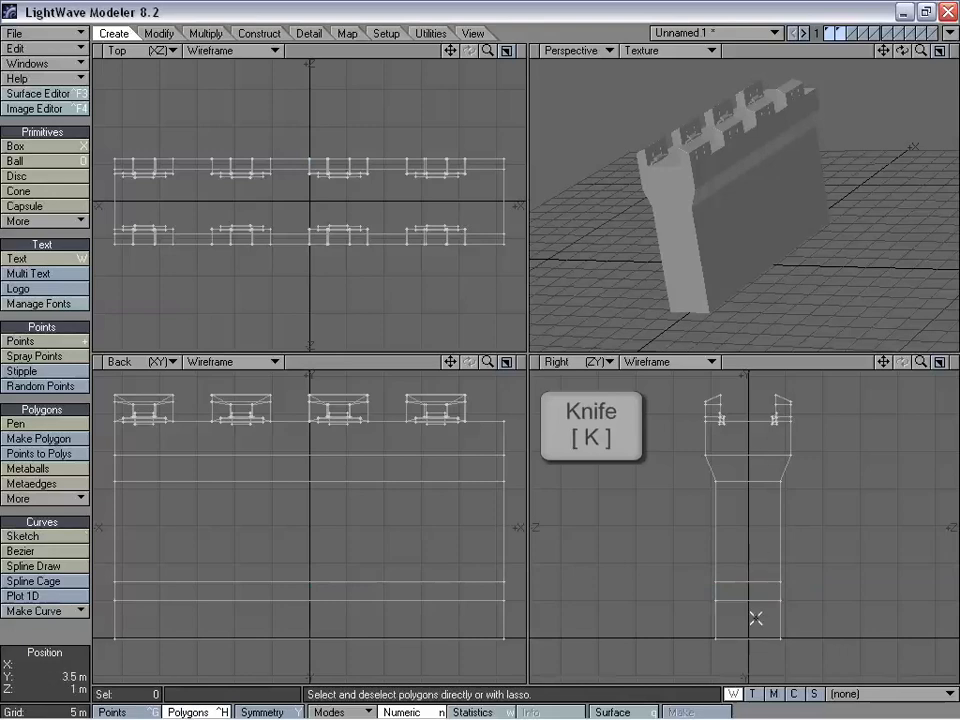
Step: Stretch the wall's bottom section to about 149% across its thickness to form a wider base
mouse_move(796, 593)
right_down()
mouse_move(750, 625)
mouse_move(761, 621)
right_up()
key(shift+h)
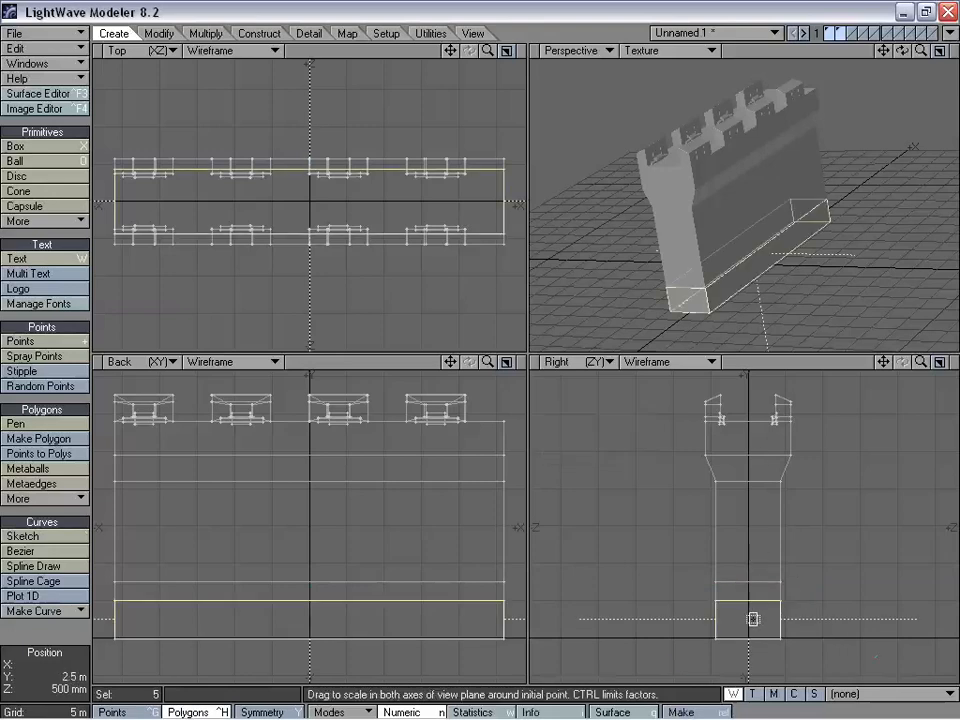
key(h)
drag(749, 617, 798, 617)
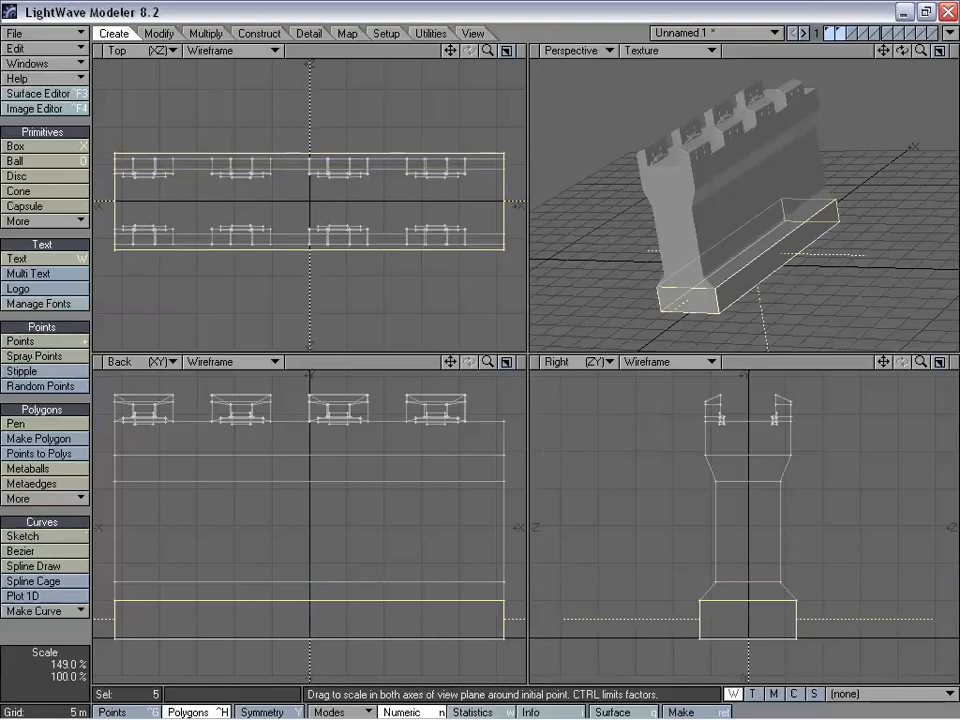
key(space)
key(slash)
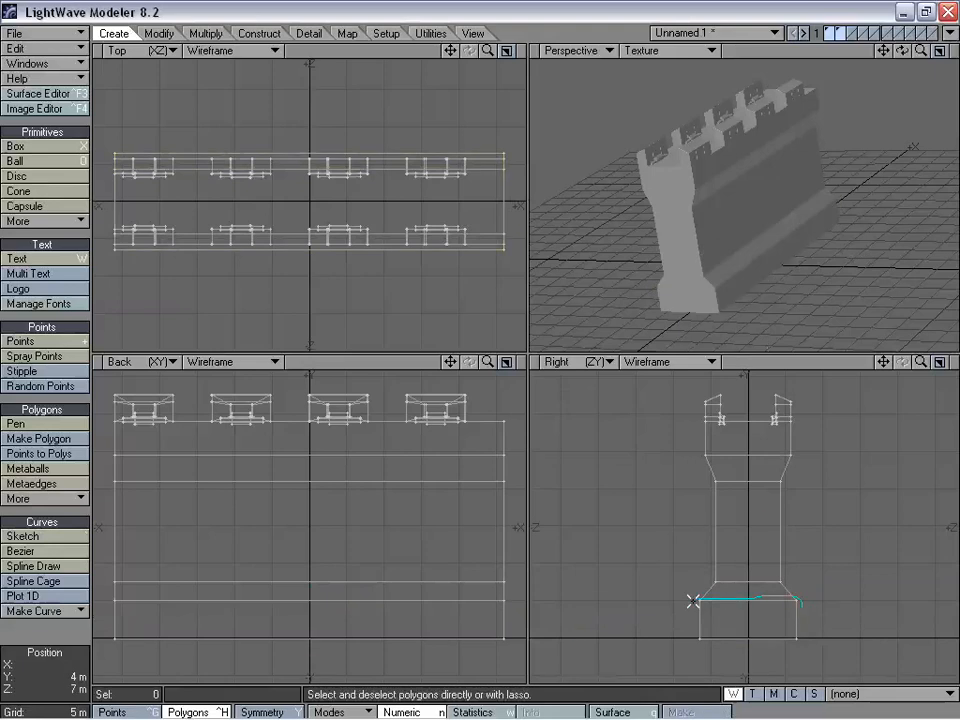
Step: Select the points along the upper edge of the widened base and move them down 2.5 m
alt+drag(755, 287, 653, 243)
alt+drag(724, 248, 709, 207)
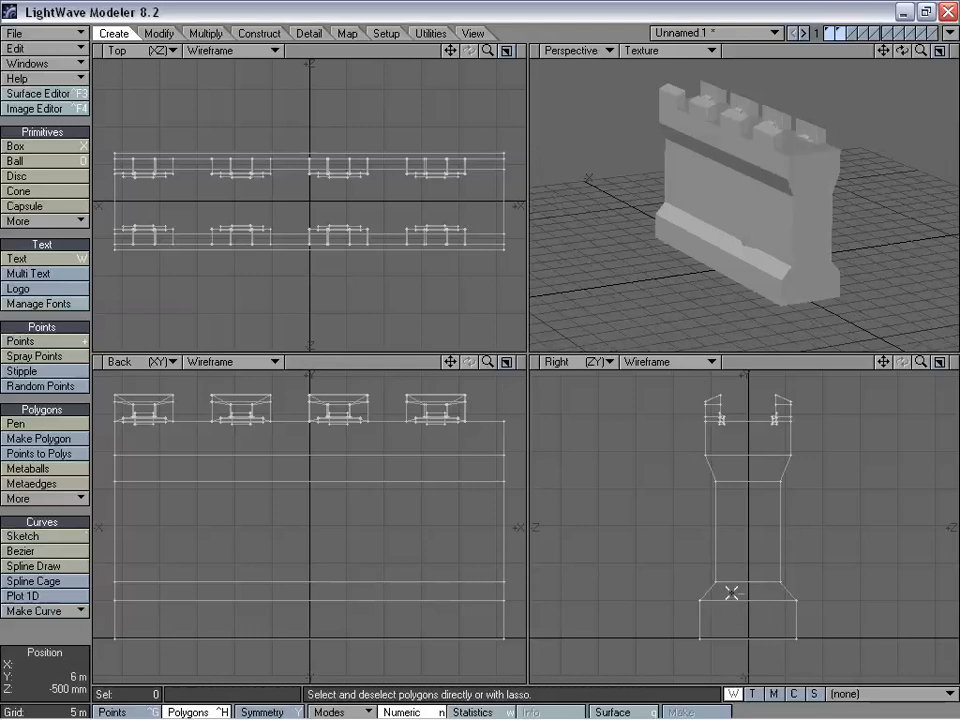
key(ctrl+g)
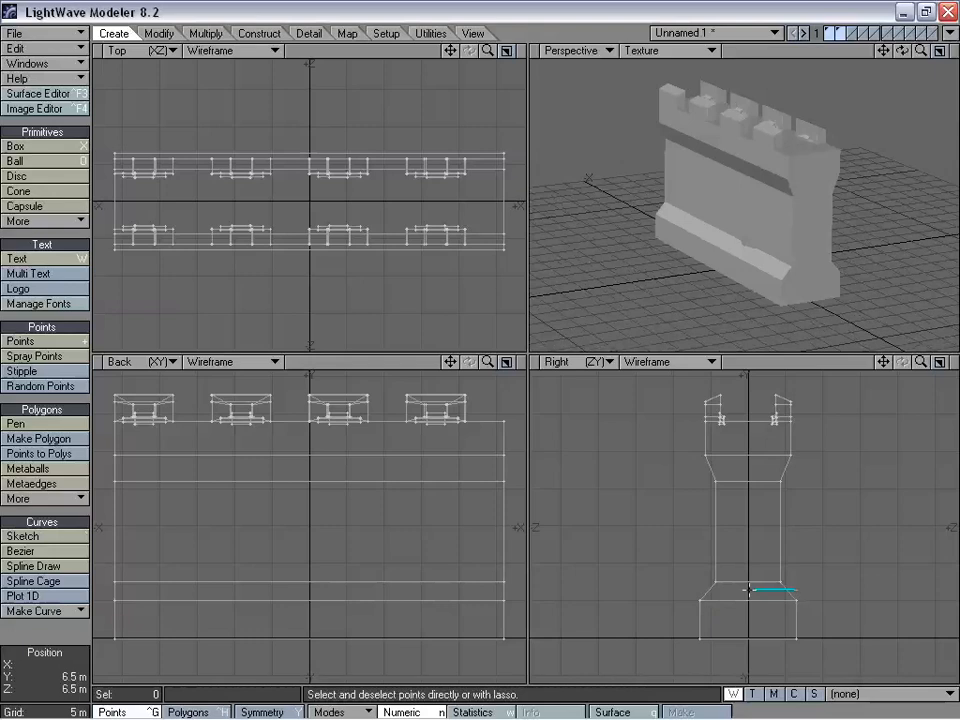
right_drag(804, 603, 822, 602)
key(t)
drag(756, 581, 756, 600)
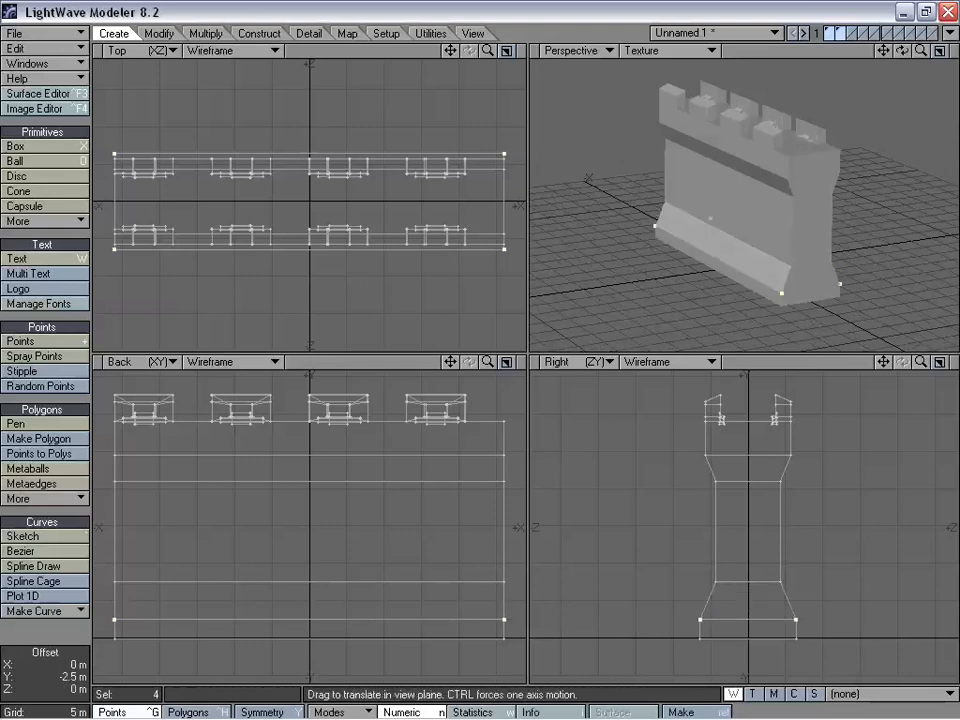
key(space)
mouse_move(801, 572)
right_down()
mouse_move(748, 561)
mouse_move(817, 585)
right_up()
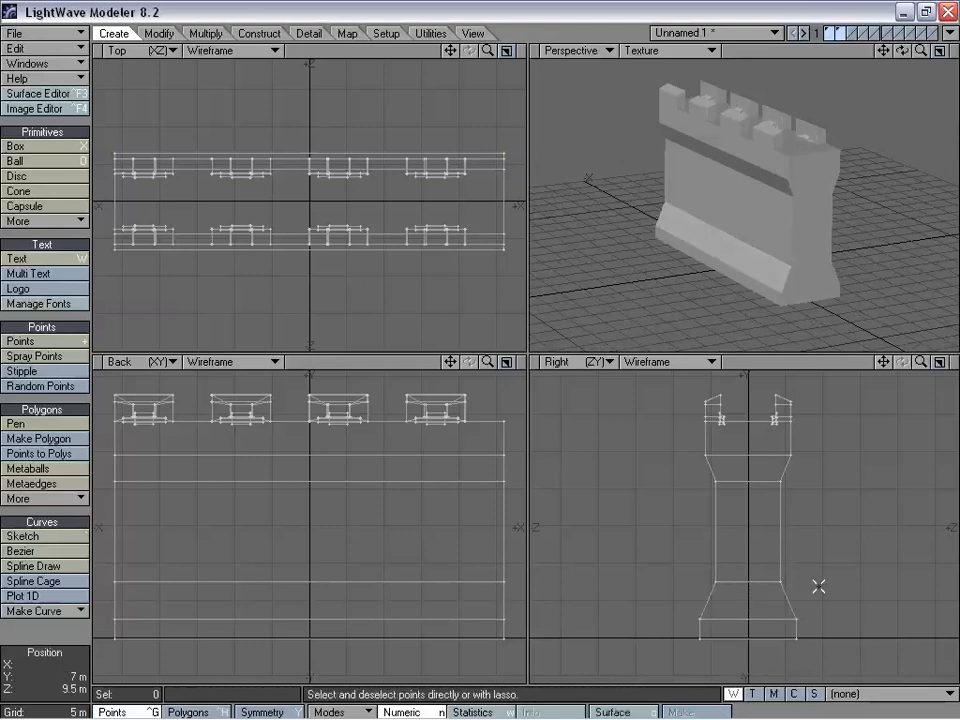
Step: Move the points where the shaft meets the sloped base down slightly to shorten the slope
right_drag(691, 585, 798, 587)
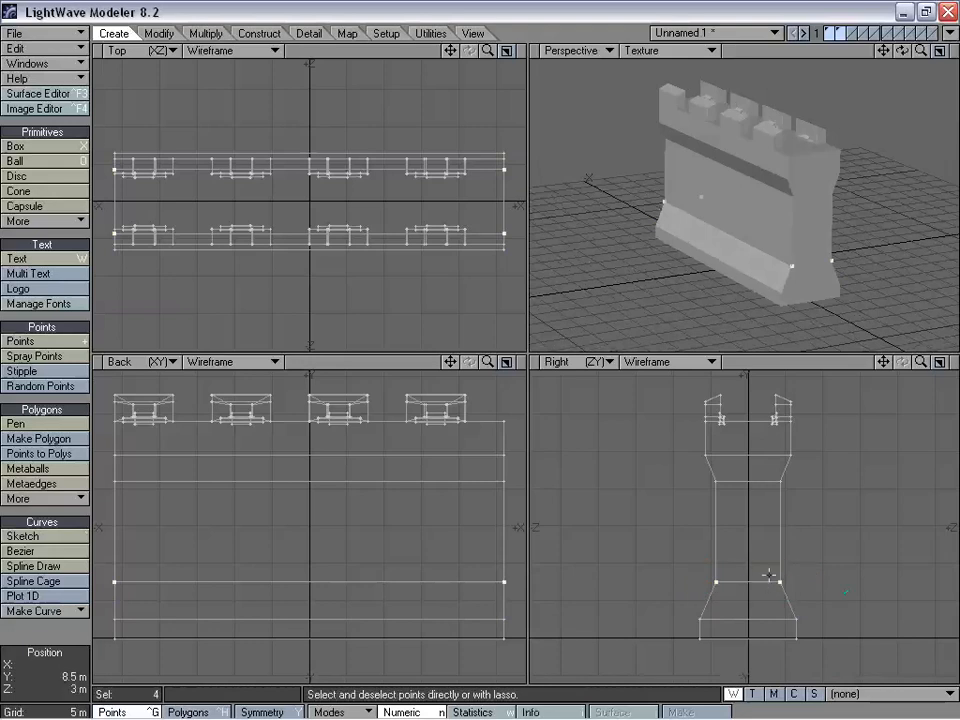
key(t)
drag(769, 575, 769, 587)
key(space)
right_drag(775, 570, 850, 550)
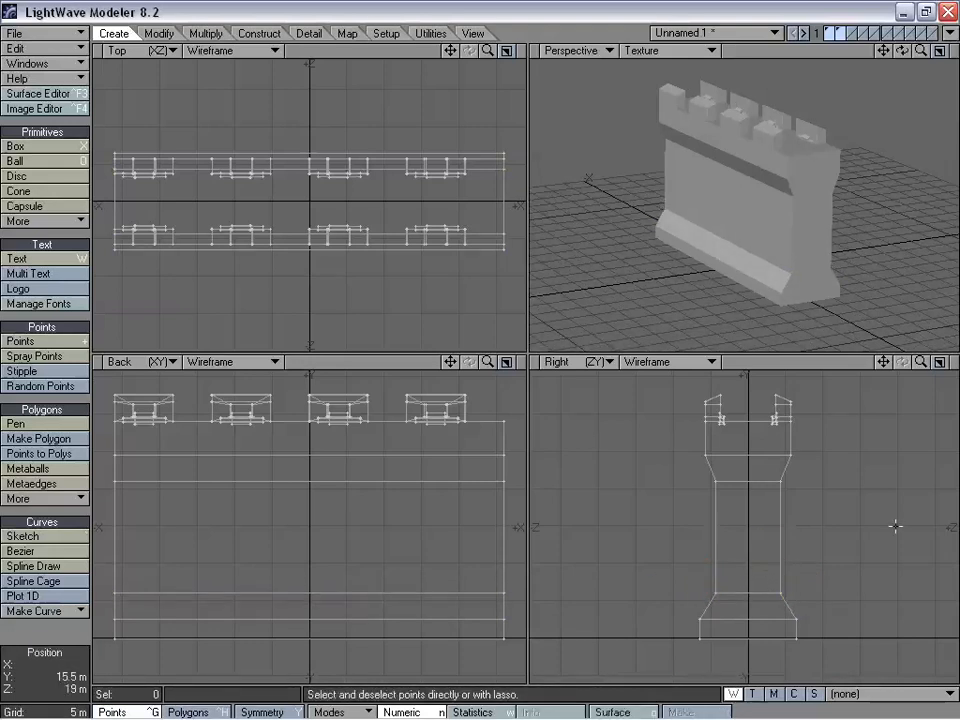
Step: Smooth Shift the wall's top polygon and stretch it narrower along Z to inset it between the battlement rows
alt+drag(770, 265, 887, 161)
drag(921, 50, 954, 50)
alt+drag(707, 132, 728, 222)
key(ctrl+h)
click(735, 180)
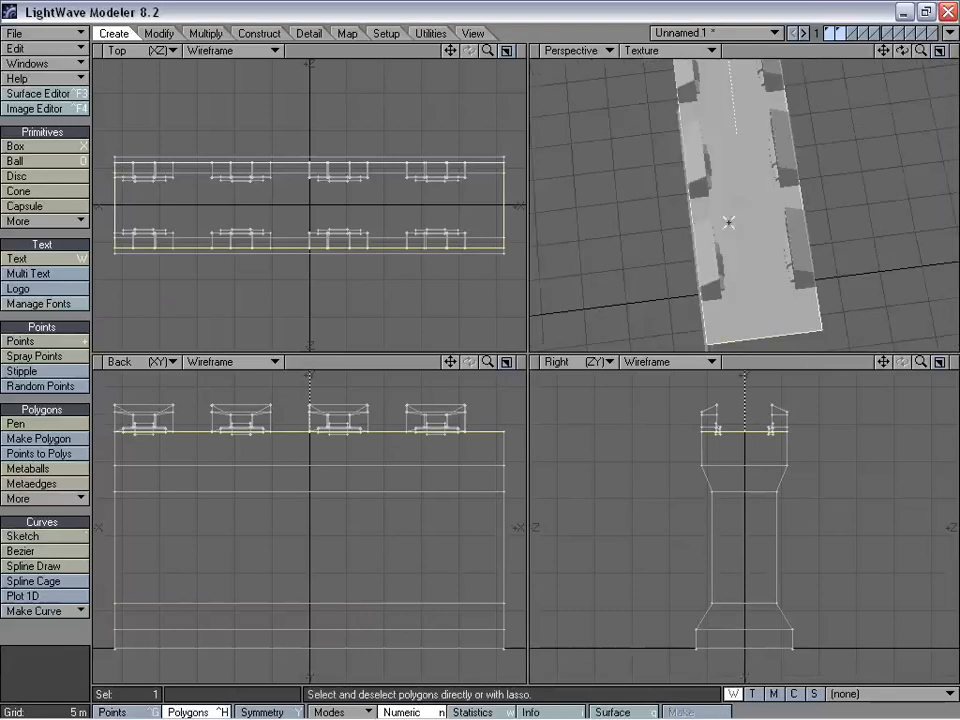
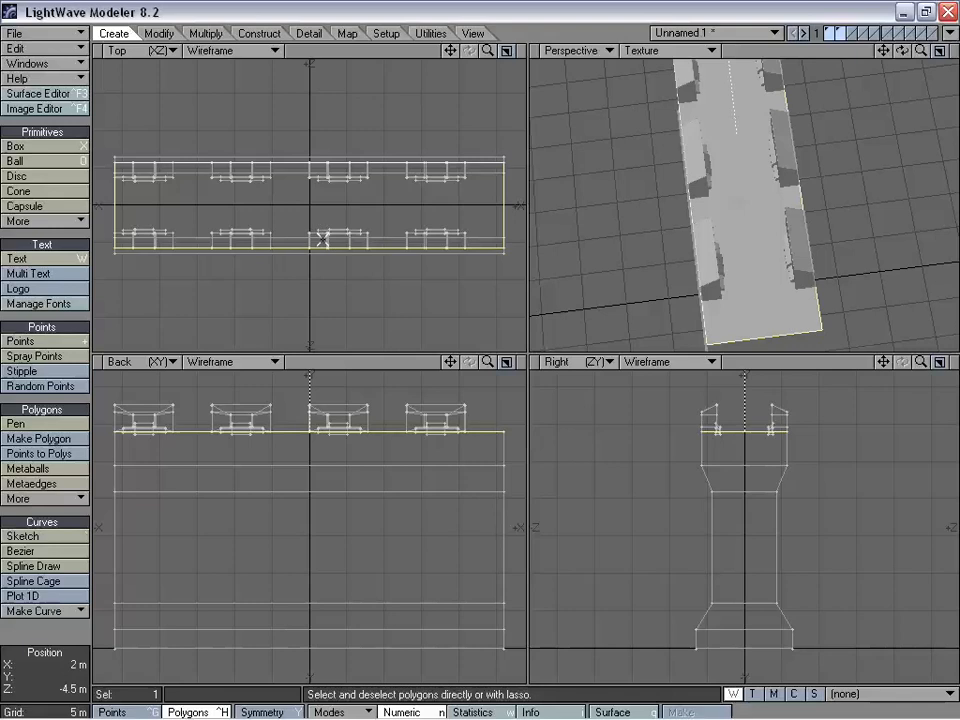
key(f)
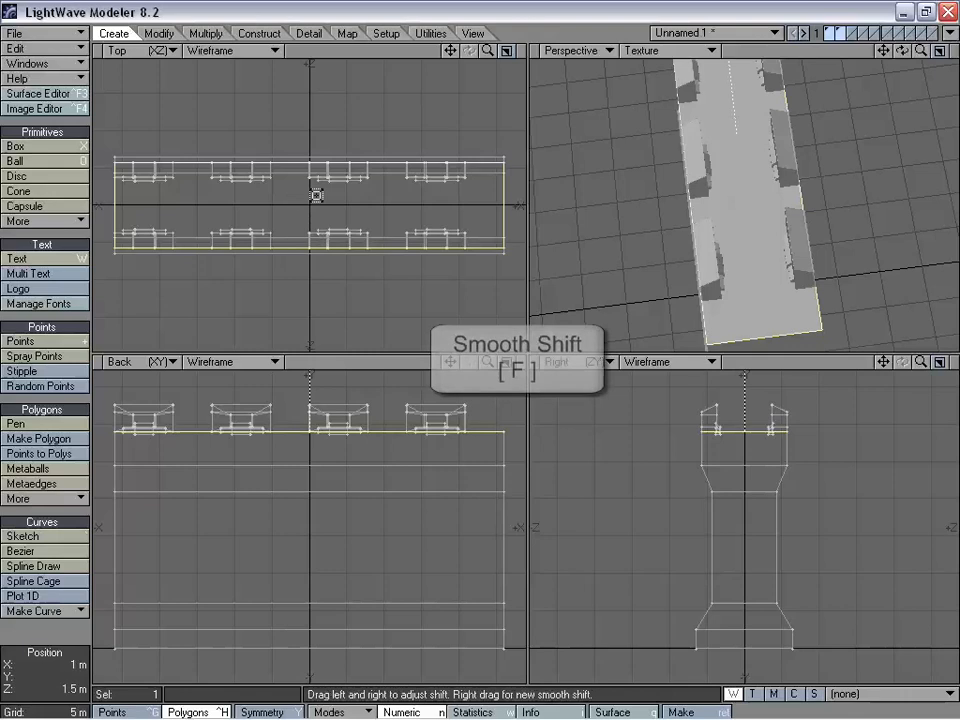
key(shift+h)
ctrl+drag(309, 204, 309, 255)
key(space)
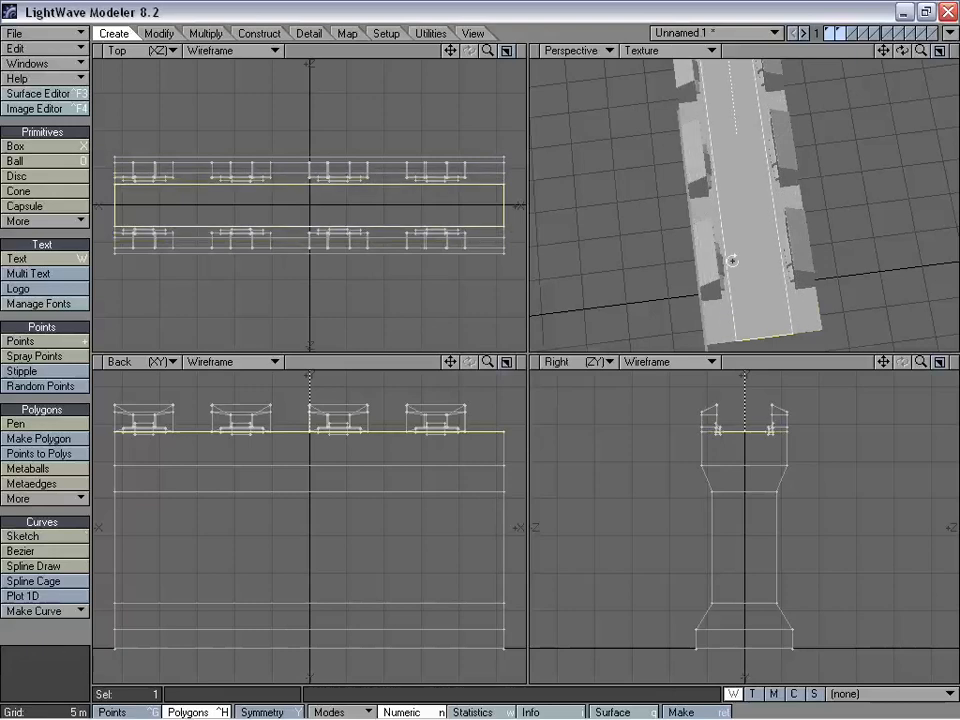
Step: Stretch the inset top polygon slightly wider across the wall's thickness
alt+drag(731, 259, 770, 223)
drag(884, 363, 899, 453)
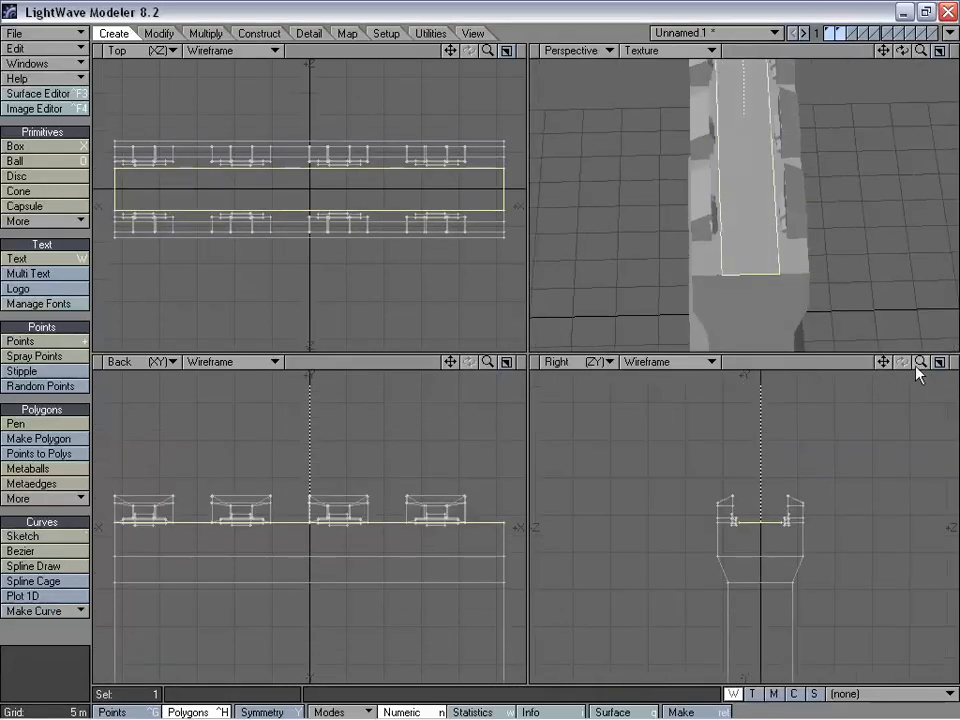
mouse_move(921, 363)
mouse_down()
mouse_move(959, 363)
mouse_move(938, 363)
mouse_up()
drag(871, 365, 869, 370)
drag(883, 364, 787, 380)
key(h)
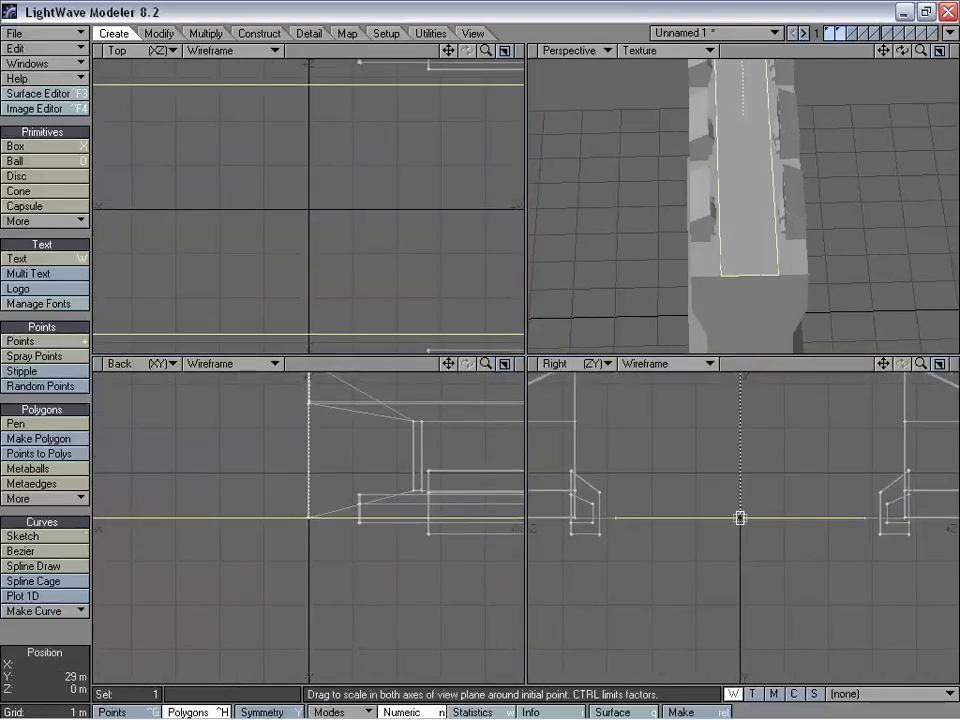
drag(740, 517, 761, 517)
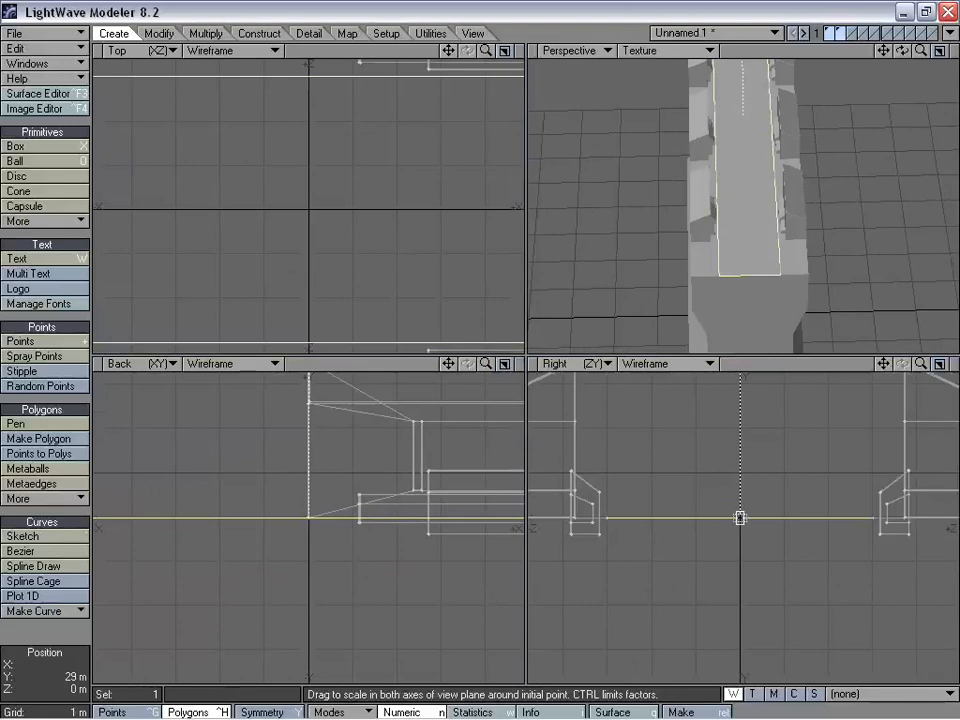
Step: Smooth Shift the inset polygon, lower it to about 28.9 m and narrow it slightly to bevel the walkway's upper edge
key(f)
key(t)
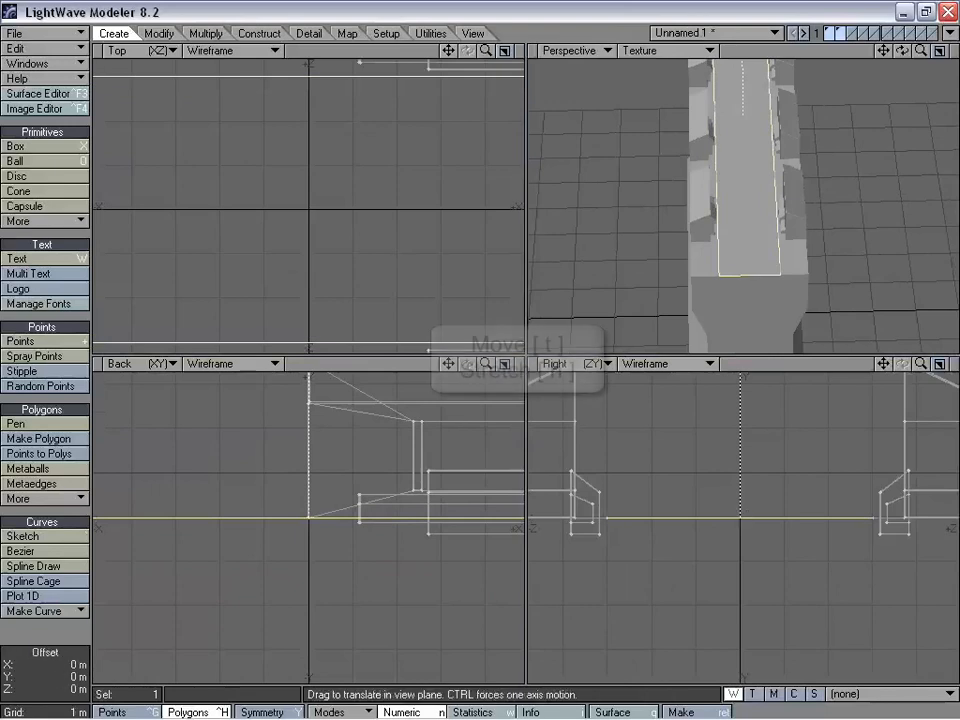
key(h)
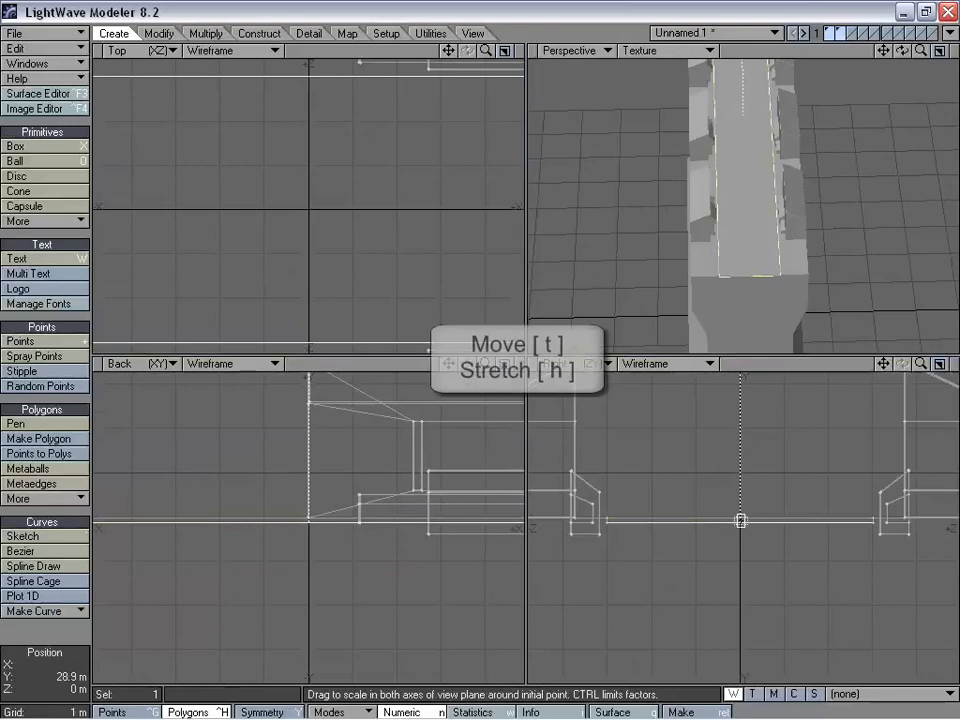
drag(741, 522, 739, 551)
Step: Smooth Shift the walkway polygon again, lower it to about 27.5 m and stretch it narrower so the sides slope inward
key(f)
key(t)
key(shift+h)
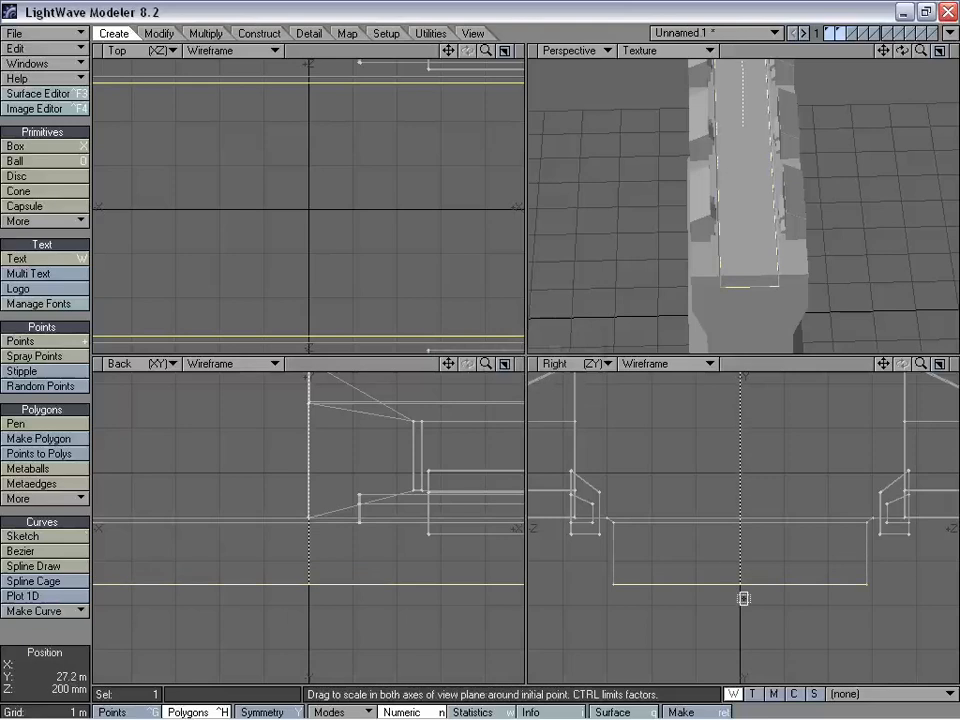
key(h)
drag(742, 586, 727, 586)
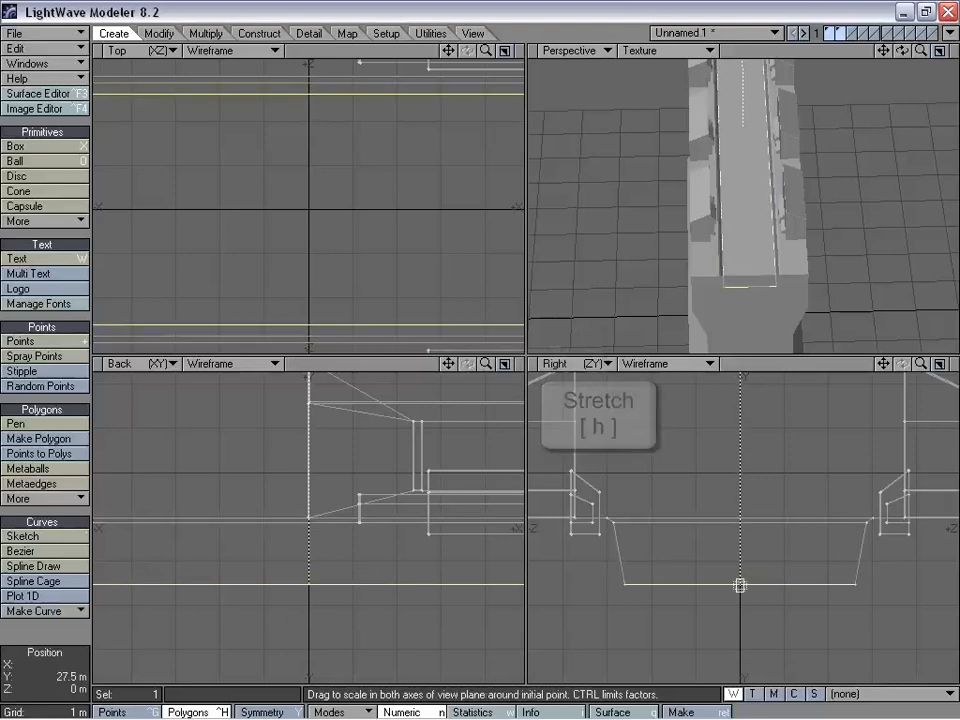
Step: Smooth Shift the walkway floor, lower it slightly and narrow it along Z to add a small bevel along its lower edges
key(a)
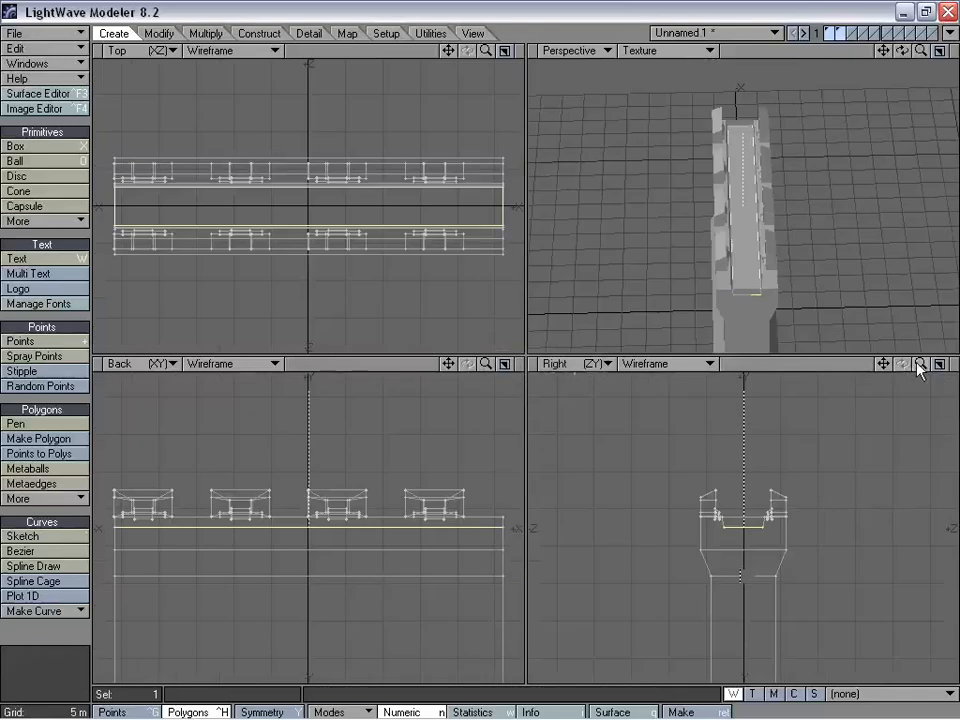
drag(920, 363, 942, 363)
key(f)
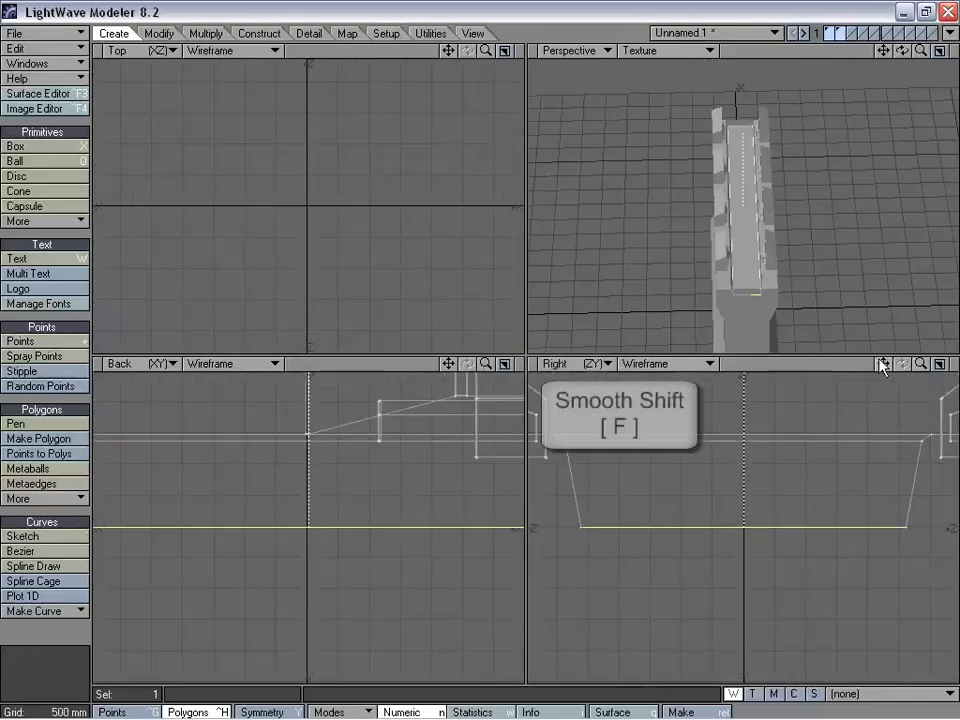
drag(883, 364, 959, 347)
key(shift+f)
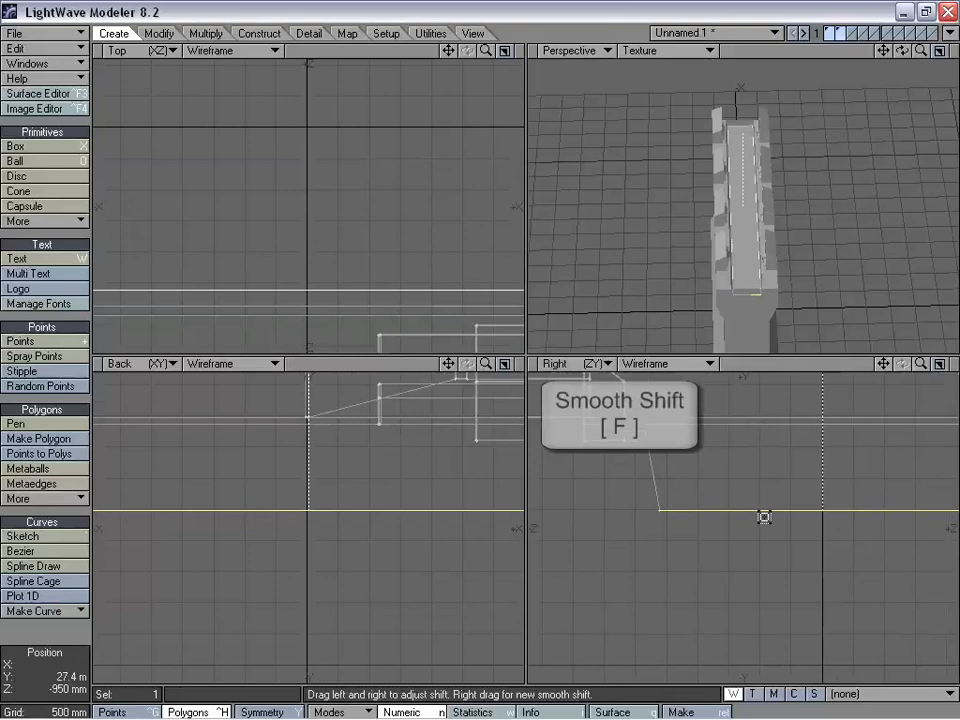
key(t)
drag(797, 510, 823, 514)
key(shift+h)
key(t)
click(79, 625)
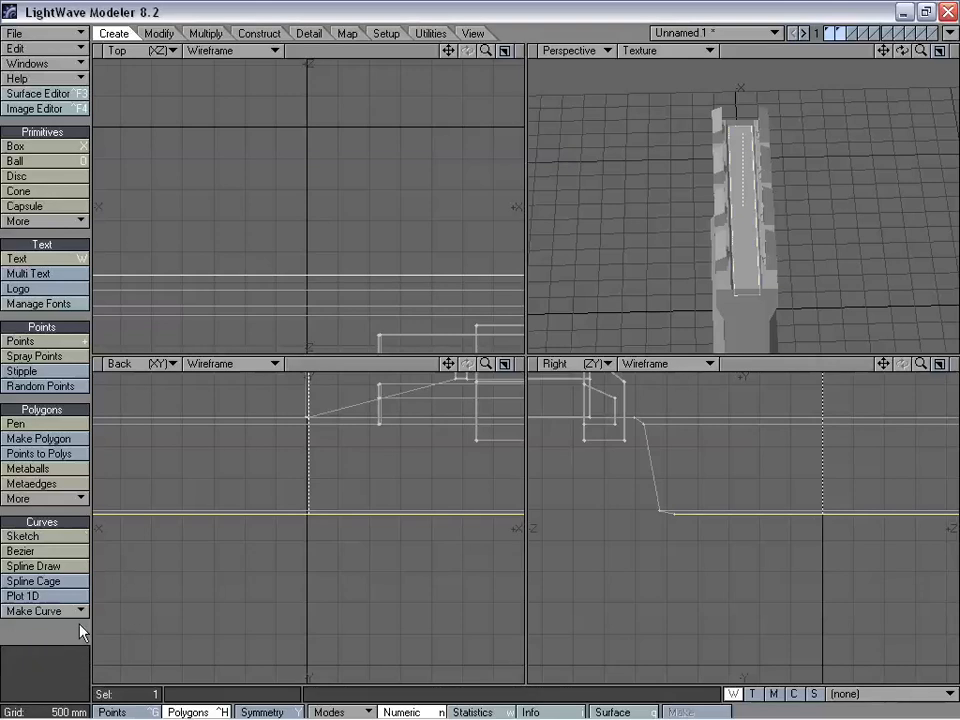
Step: Delete the end-cap polygons at both ends of the wall section
click(78, 625)
key(a)
mouse_move(511, 160)
right_down()
mouse_move(561, 210)
mouse_move(551, 178)
right_up()
key(Delete)
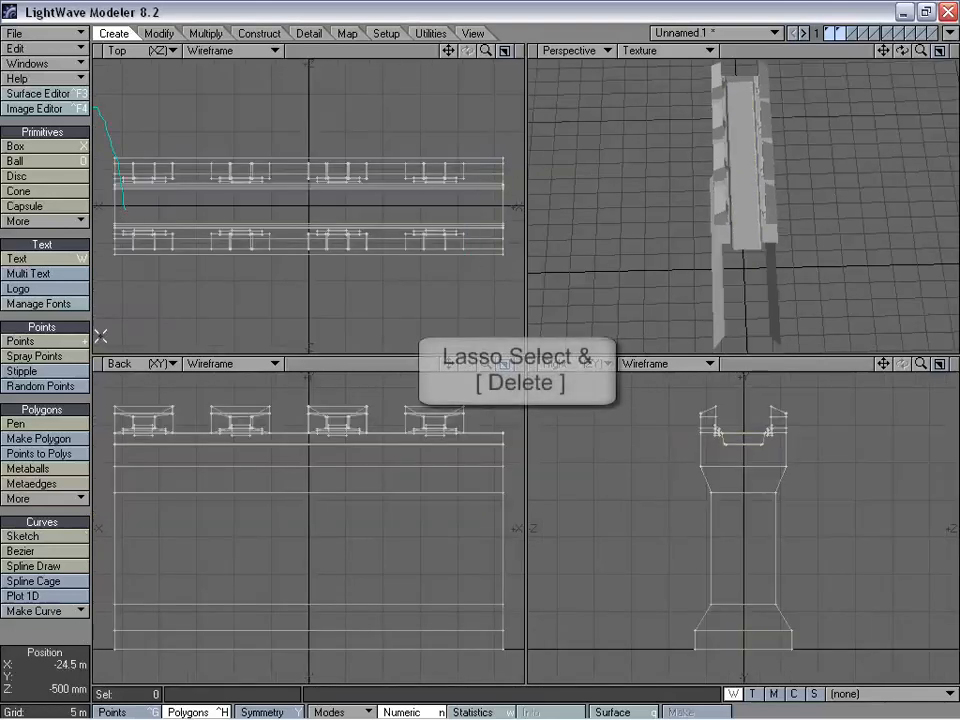
right_drag(117, 205, 124, 205)
key(Delete)
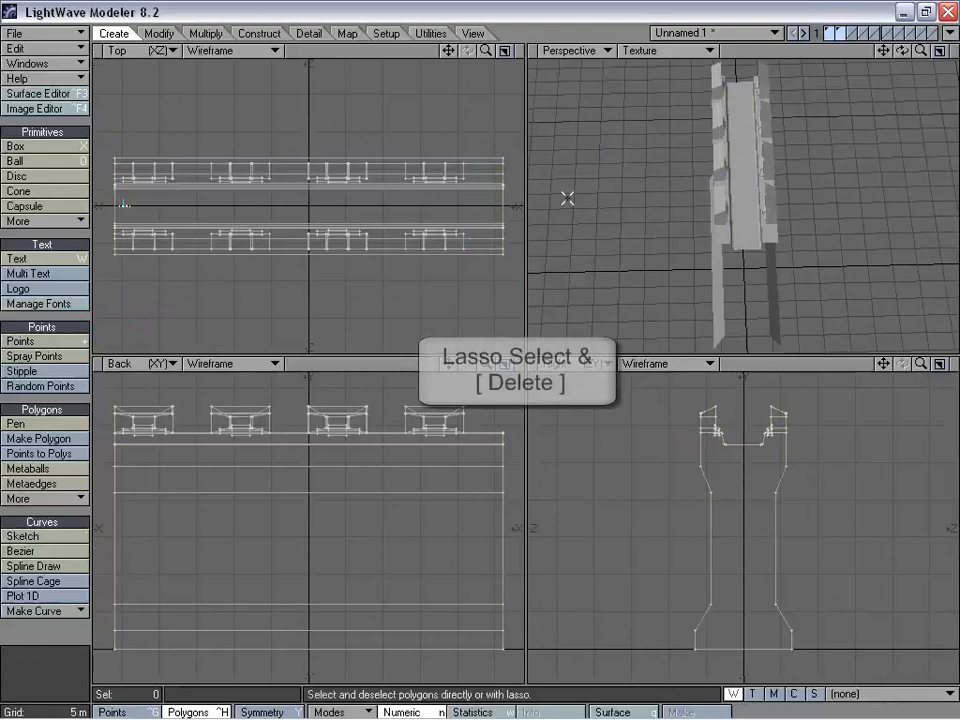
mouse_move(568, 197)
alt+mouse_down()
mouse_move(705, 231)
mouse_move(735, 195)
mouse_move(774, 210)
mouse_move(731, 201)
alt+mouse_up()
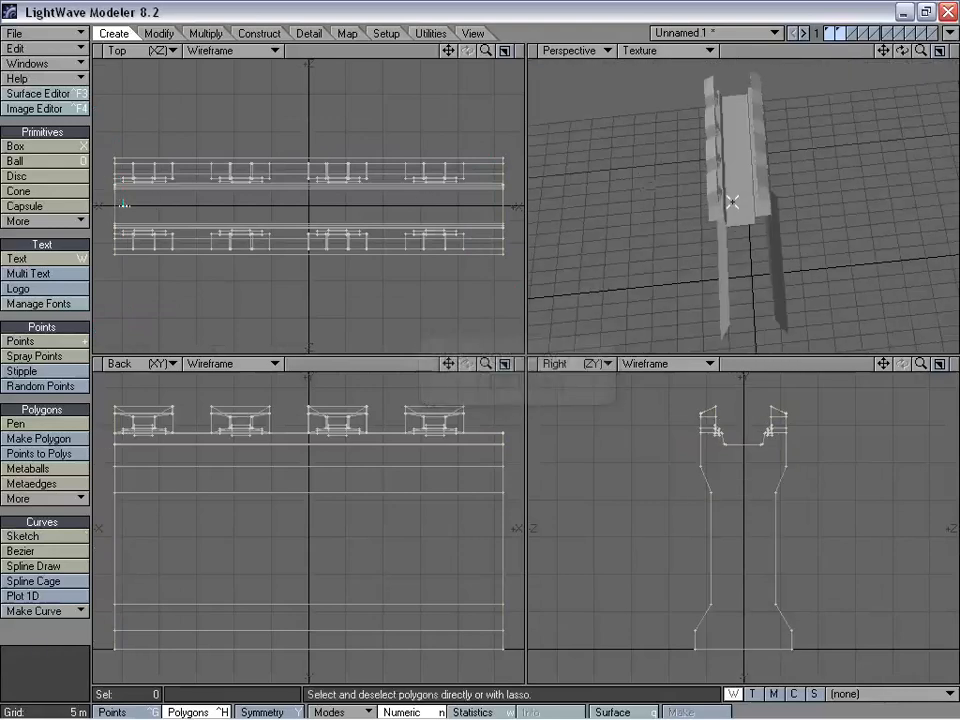
click(734, 203)
shift+click(742, 245)
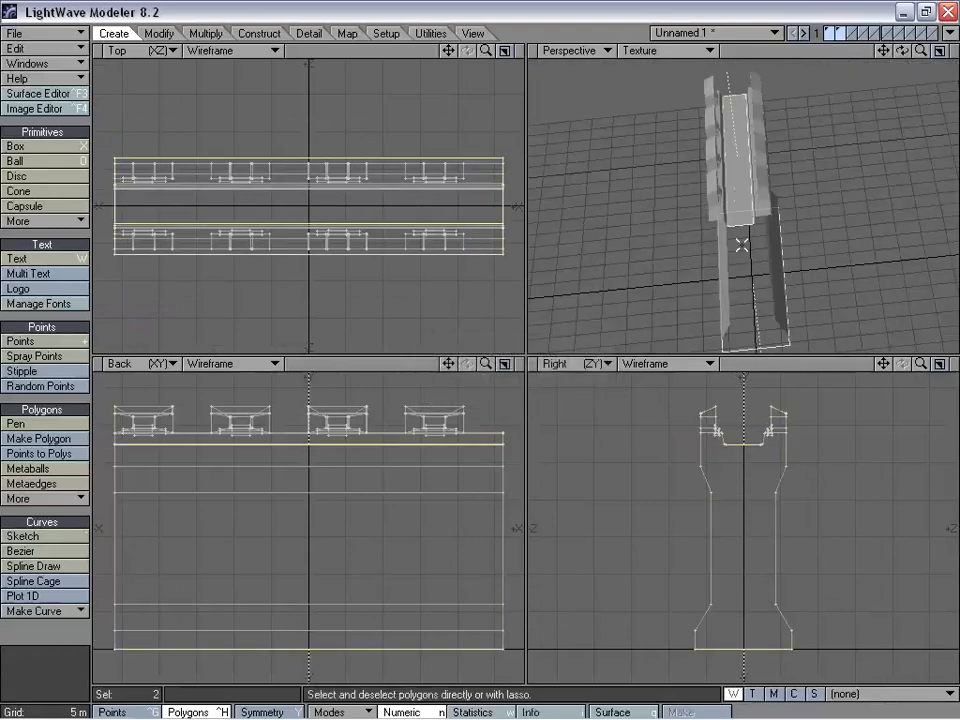
click(60, 636)
click(731, 170)
alt+drag(735, 160, 838, 226)
click(50, 633)
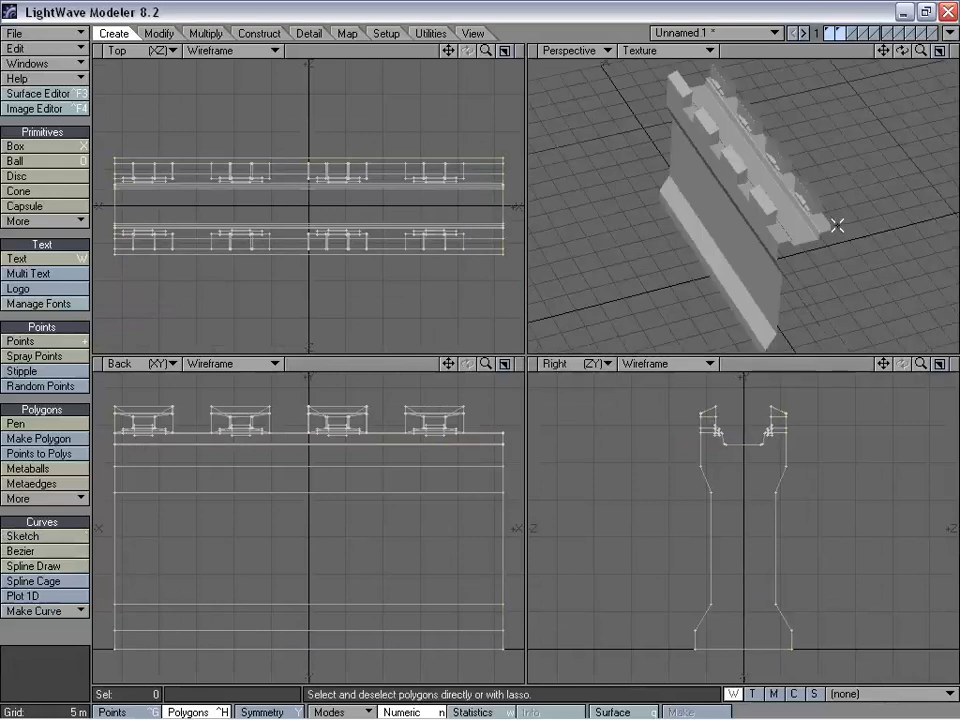
Step: Select all polygons on the wall's positive-Z half and move them 1 m outward along Z to widen the wall
drag(883, 50, 955, 51)
alt+drag(861, 131, 925, 54)
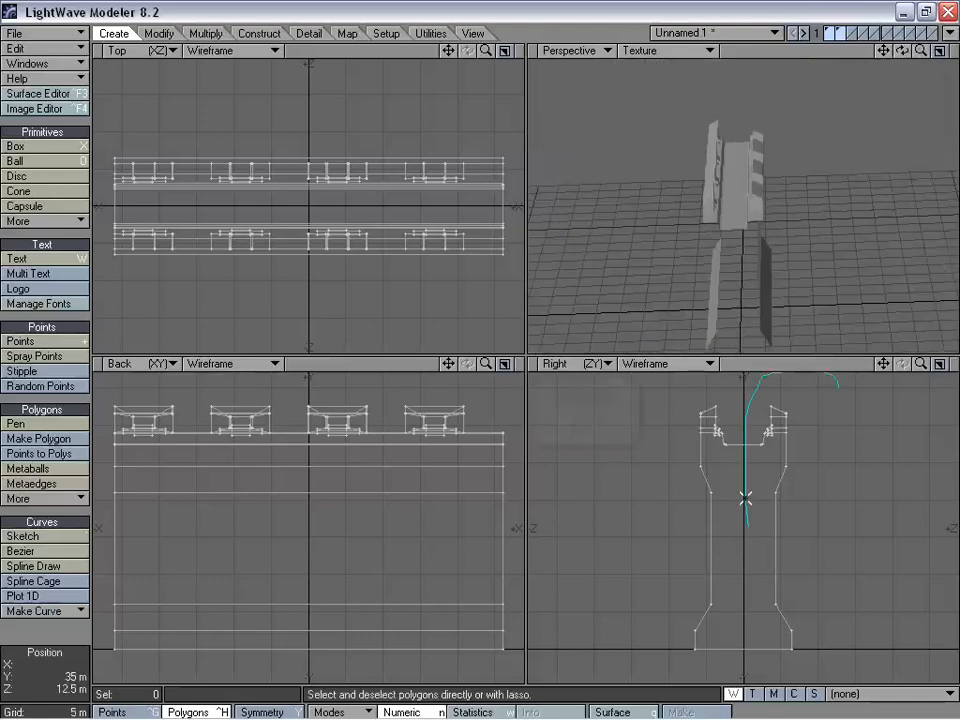
right_drag(745, 497, 855, 536)
key(t)
drag(855, 536, 806, 521)
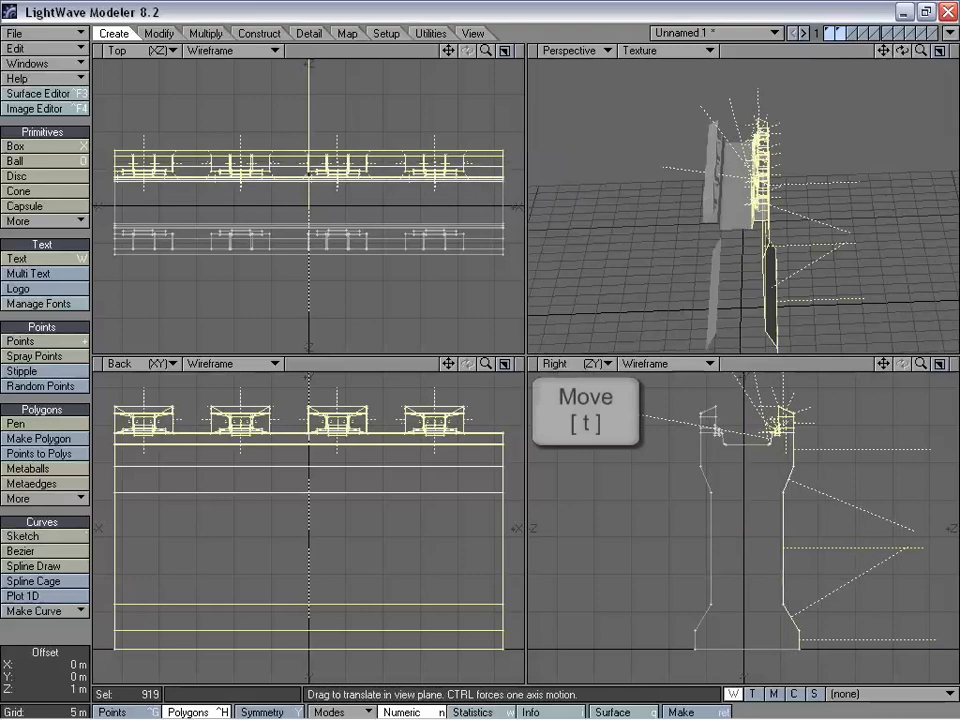
key(space)
key(slash)
Step: Center the whole wall on the origin, then raise it about 16 m so its base rests on the ground plane
key(ctrl+z)
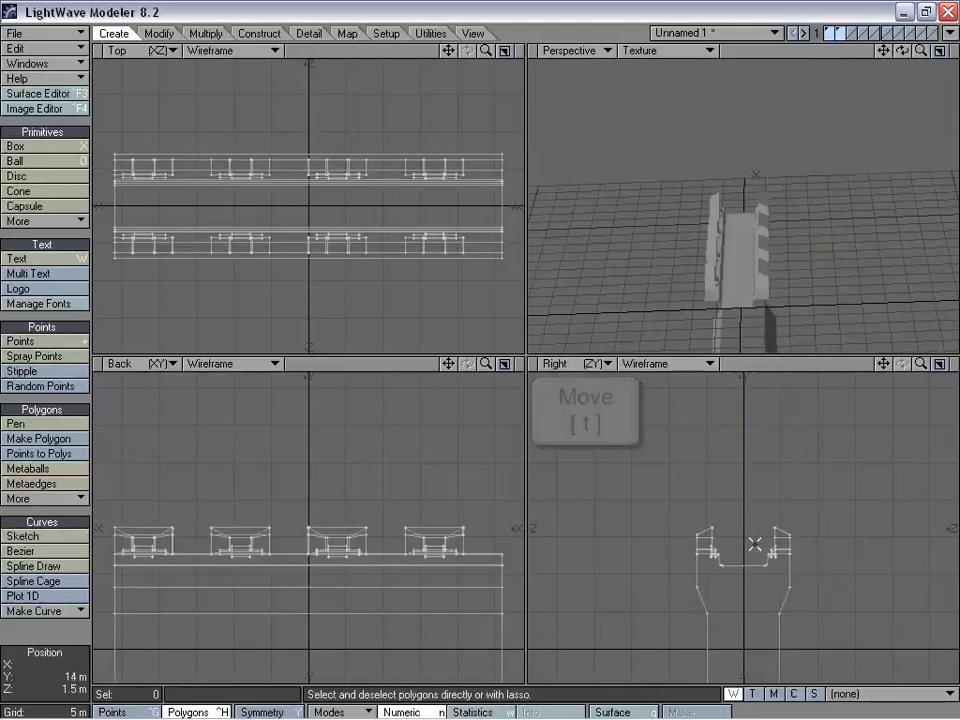
key(t)
ctrl+drag(747, 586, 747, 464)
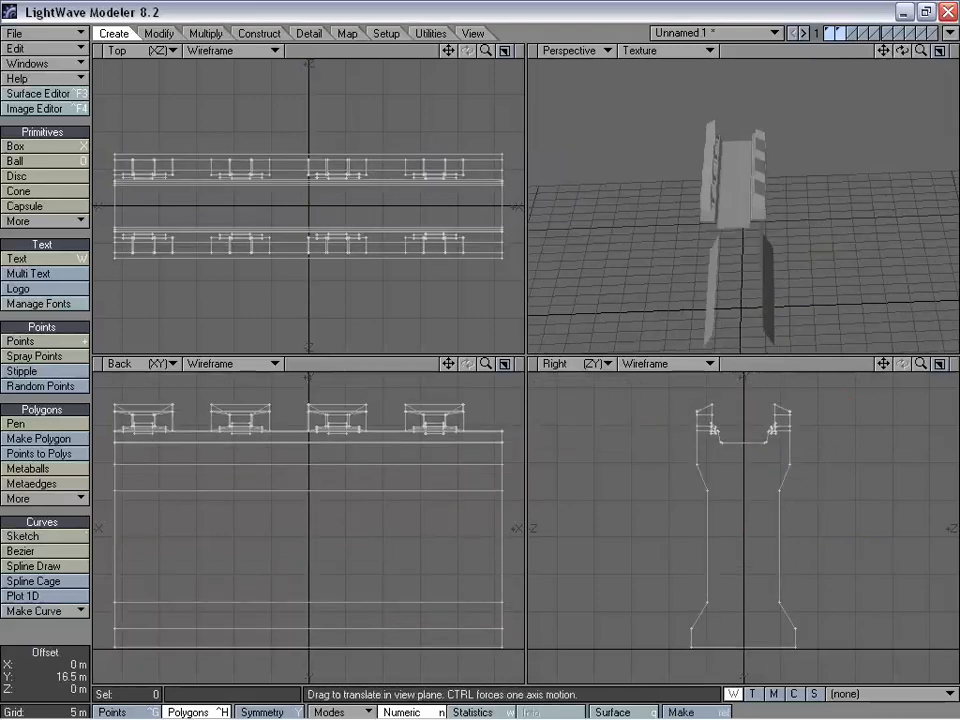
ctrl+drag(744, 600, 744, 603)
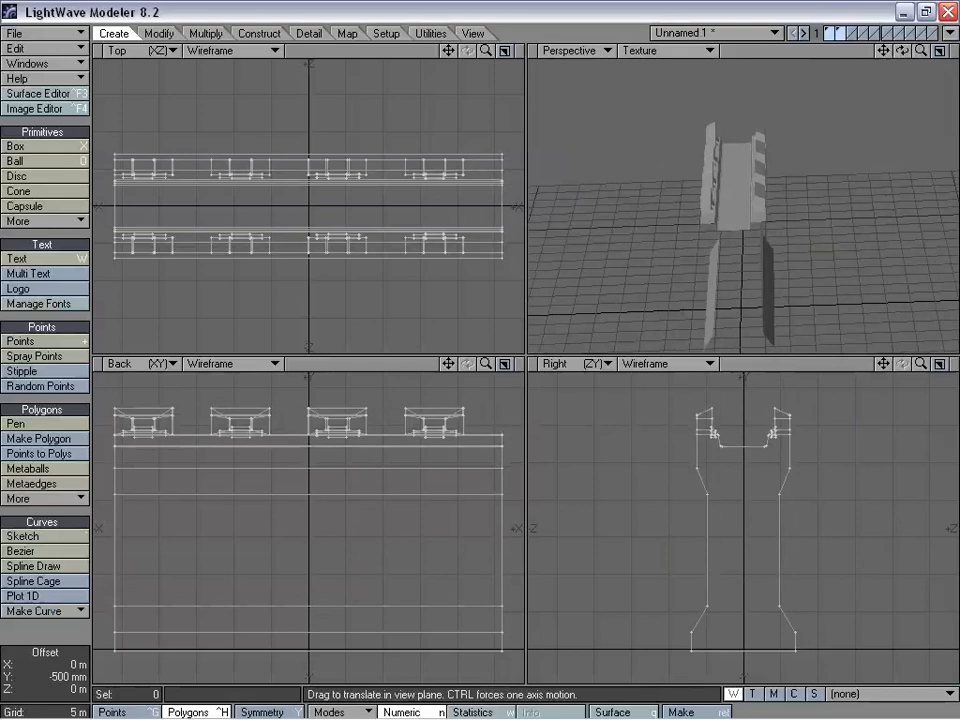
Step: Examine the wall and its battlements from several angles, showing the battlement layer alone and then both layers together
alt+drag(785, 300, 813, 194)
alt+drag(830, 120, 797, 199)
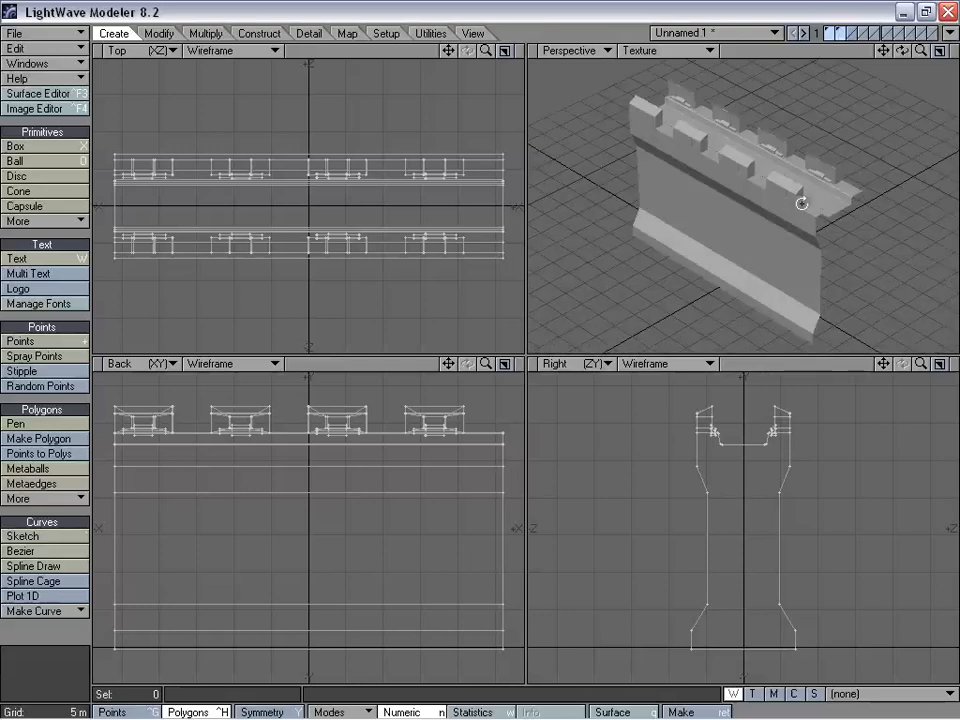
click(853, 35)
click(841, 35)
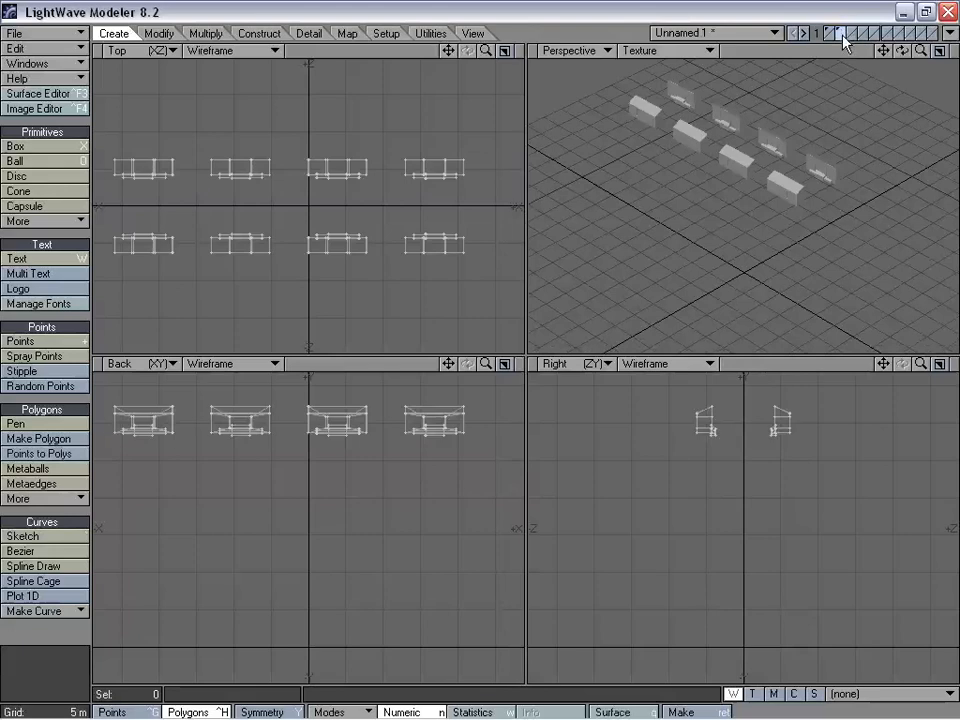
shift+click(830, 33)
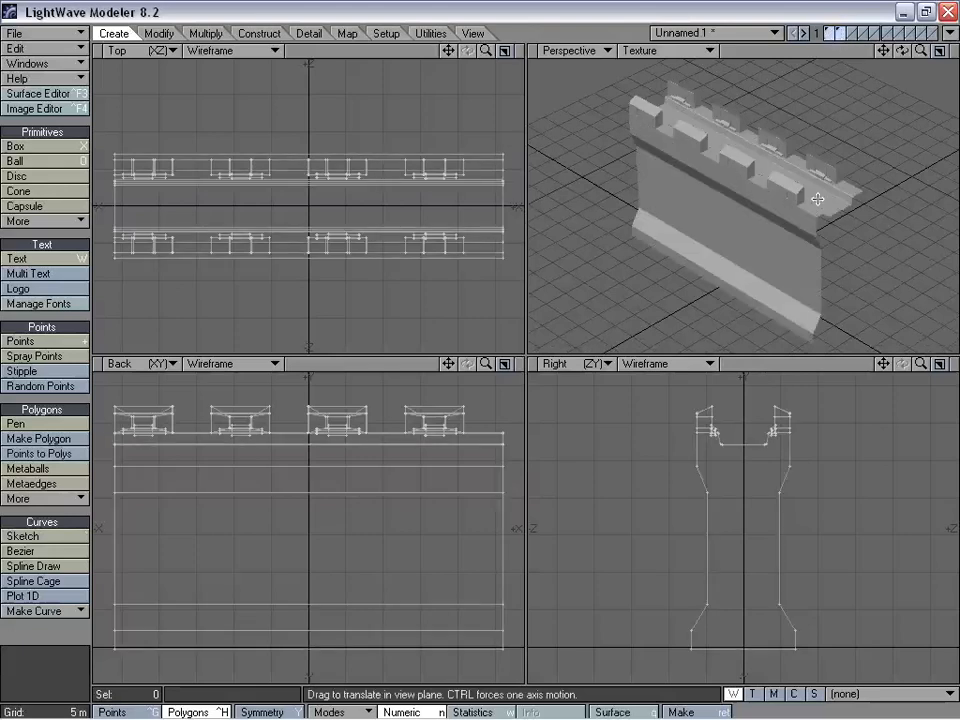
alt+drag(744, 208, 752, 127)
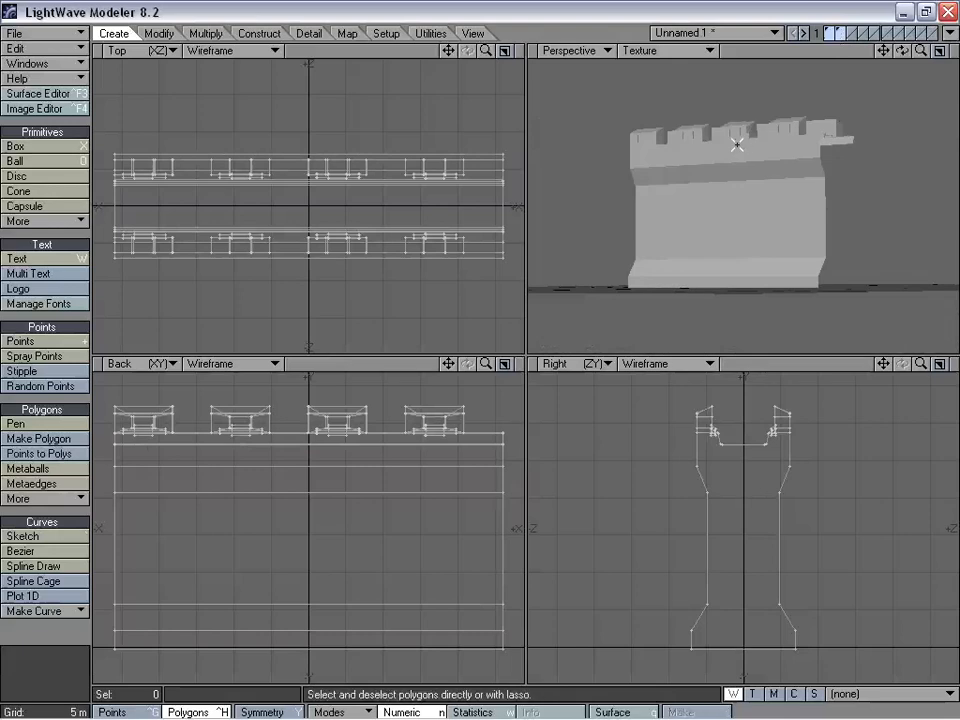
click(735, 141)
mouse_move(891, 48)
mouse_down()
mouse_move(925, 49)
mouse_move(883, 50)
mouse_up()
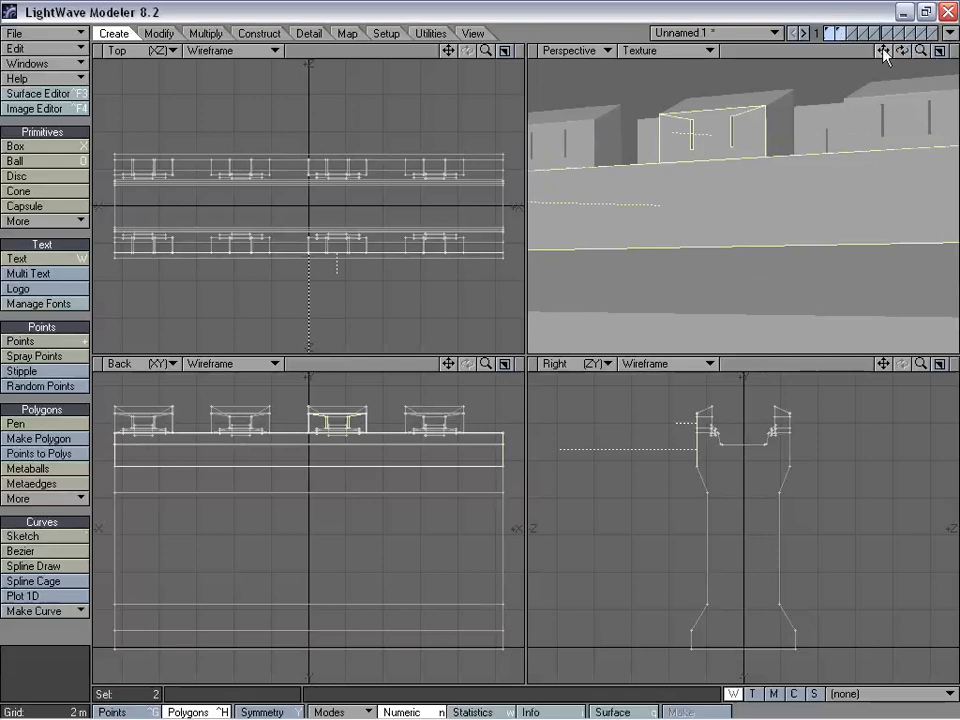
click(72, 635)
alt+drag(658, 212, 742, 181)
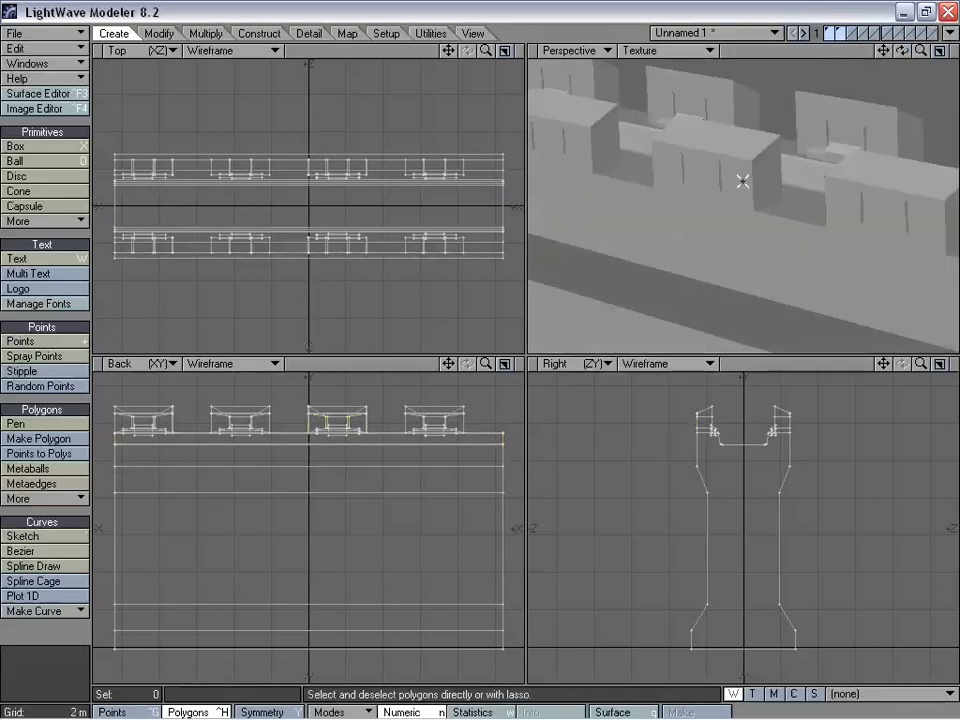
drag(920, 46, 883, 51)
Step: Isolate the battlement layer and delete the hidden bottom polygons of the battlement blocks
click(840, 34)
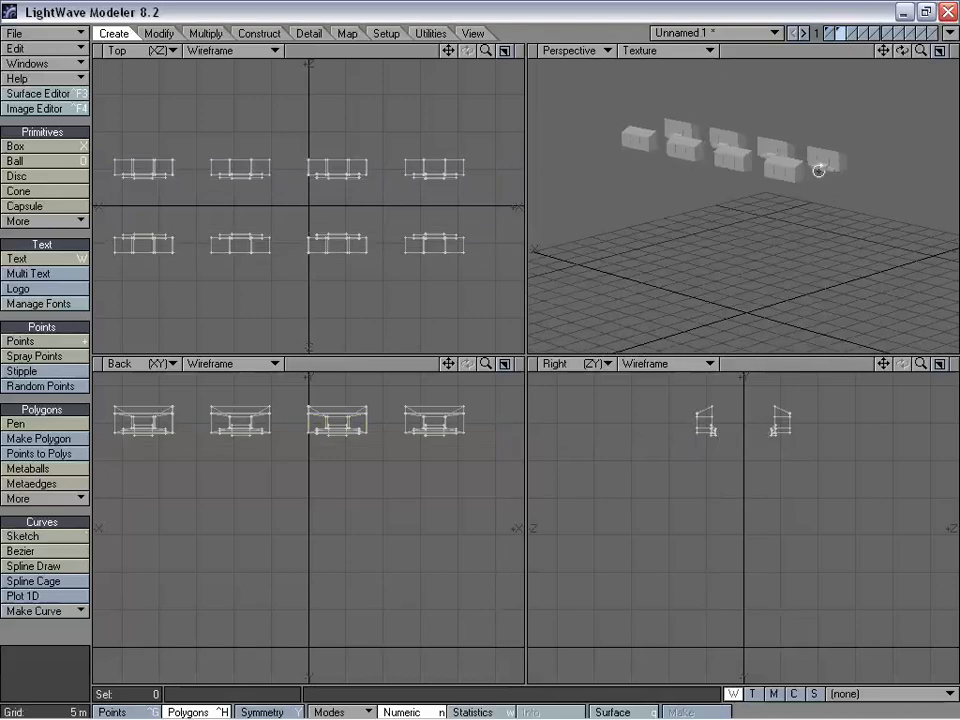
alt+drag(814, 227, 720, 134)
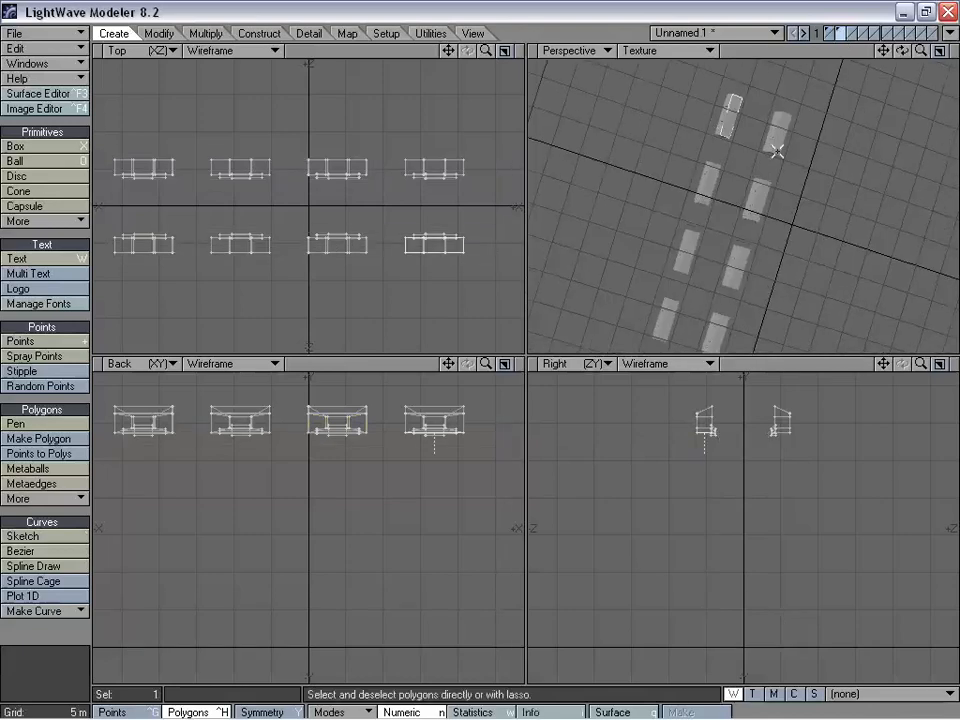
key(Delete)
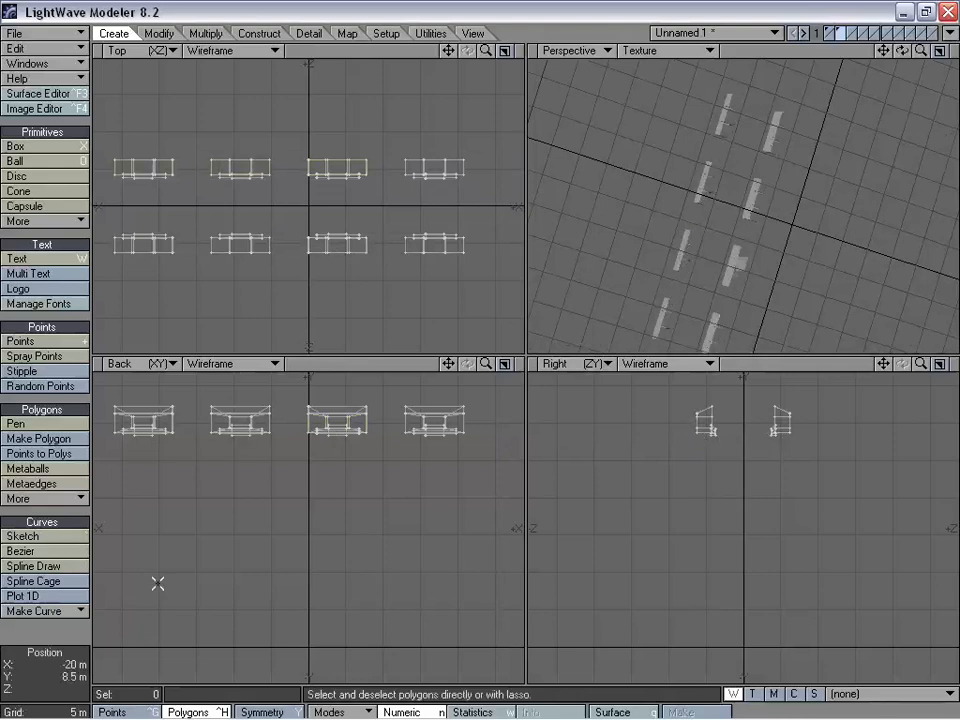
Step: Cut the battlements out of the second layer and paste them into the wall's layer
alt+drag(775, 144, 755, 253)
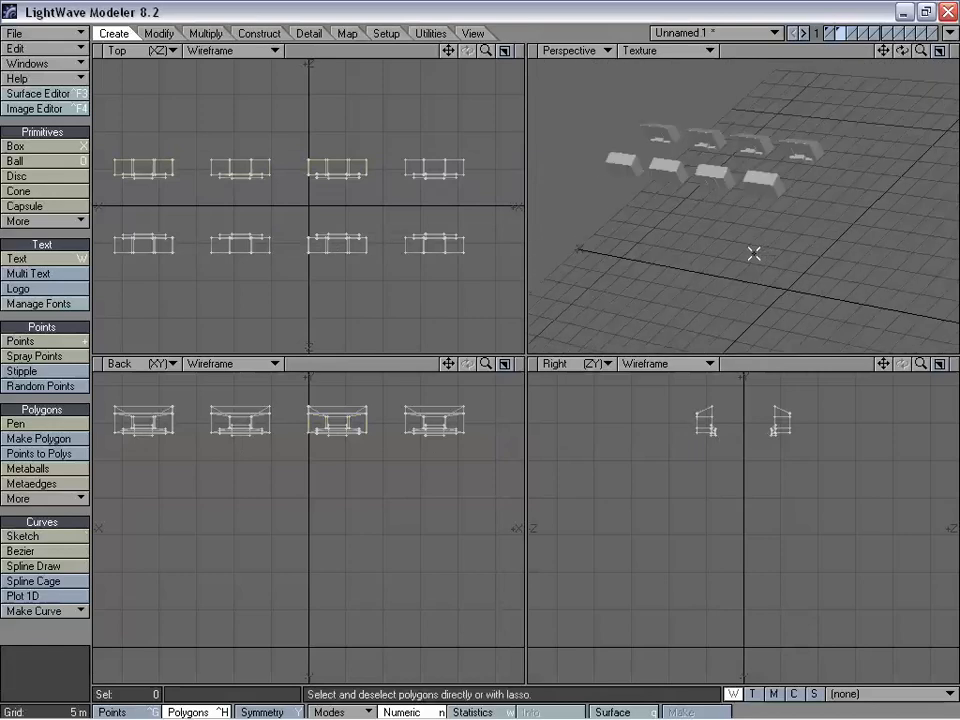
key(ctrl+x)
click(832, 33)
key(ctrl+v)
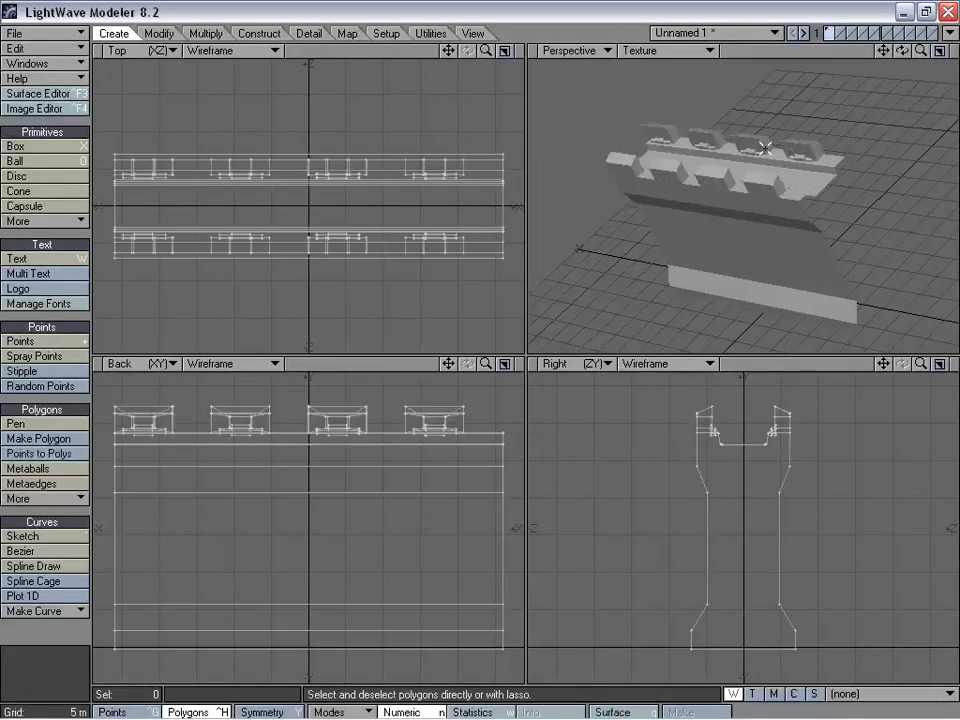
Step: With the wall as background for the empty second layer, create a thin box along its negative-Z upper edge, spanning the full wall length
alt+drag(701, 146, 790, 215)
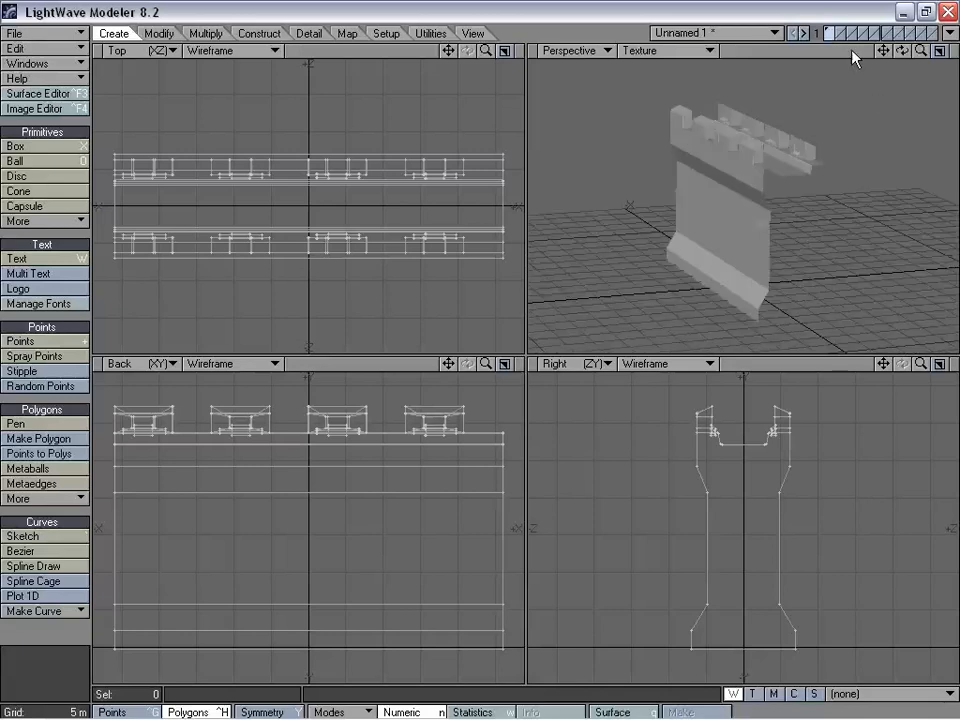
click(840, 33)
click(831, 37)
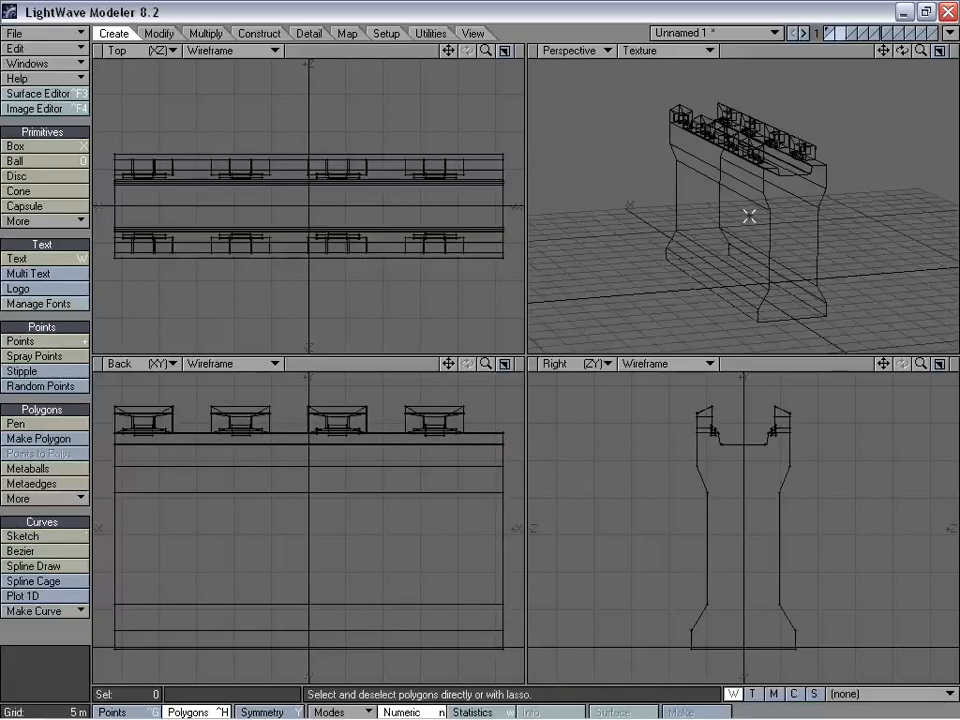
click(60, 147)
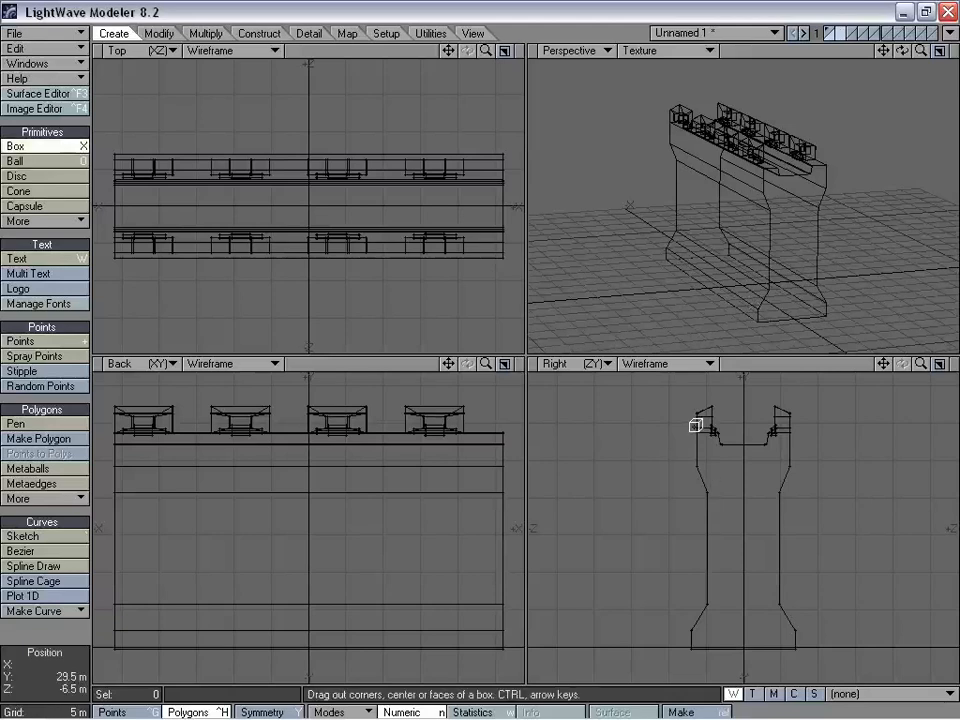
drag(695, 425, 714, 434)
drag(366, 447, 416, 436)
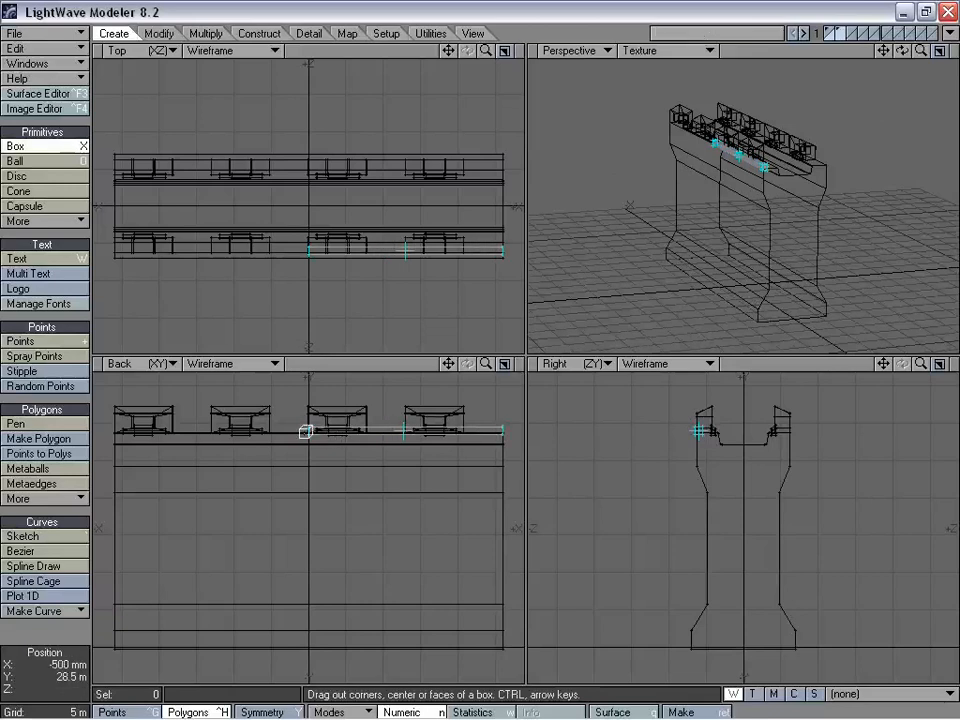
drag(305, 432, 150, 433)
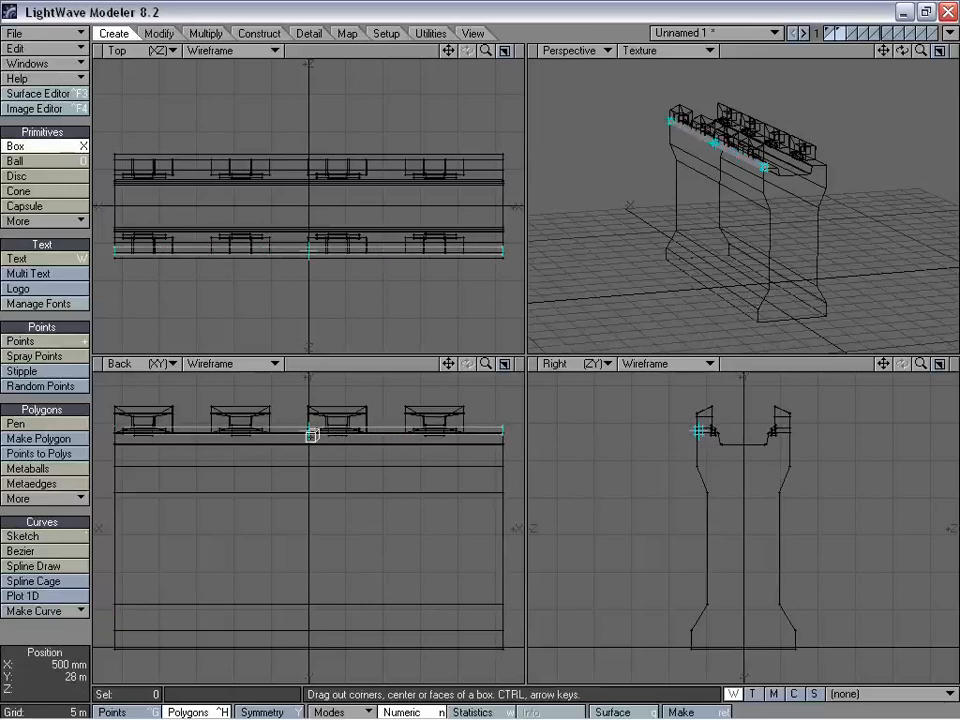
drag(312, 435, 312, 437)
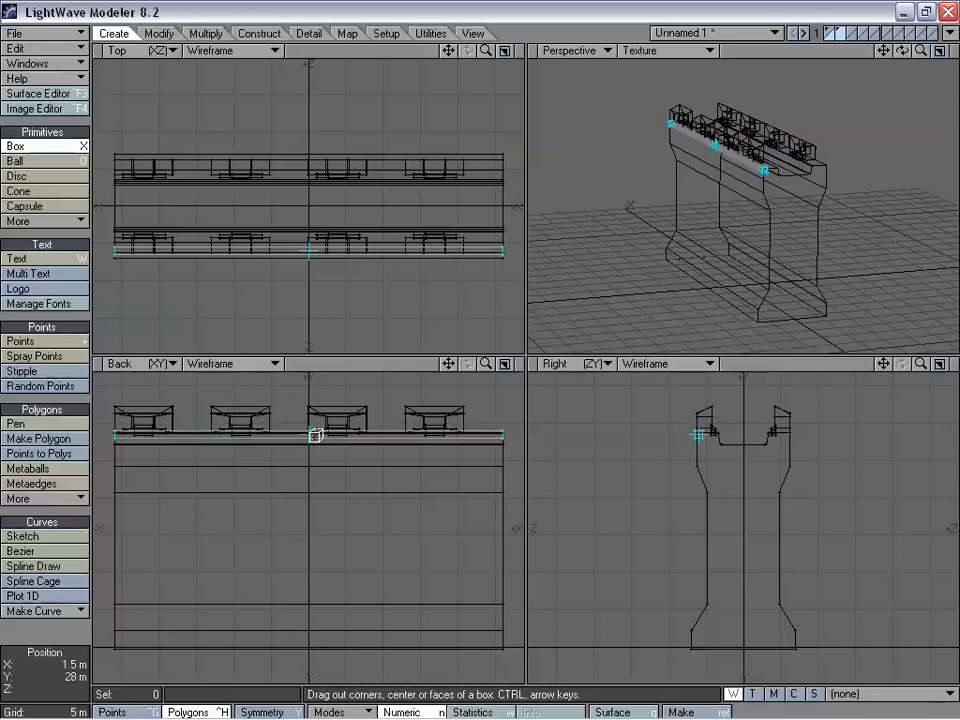
Step: Stretch the box narrower along Z so it only slightly overhangs the wall's outer face
key(space)
key(t)
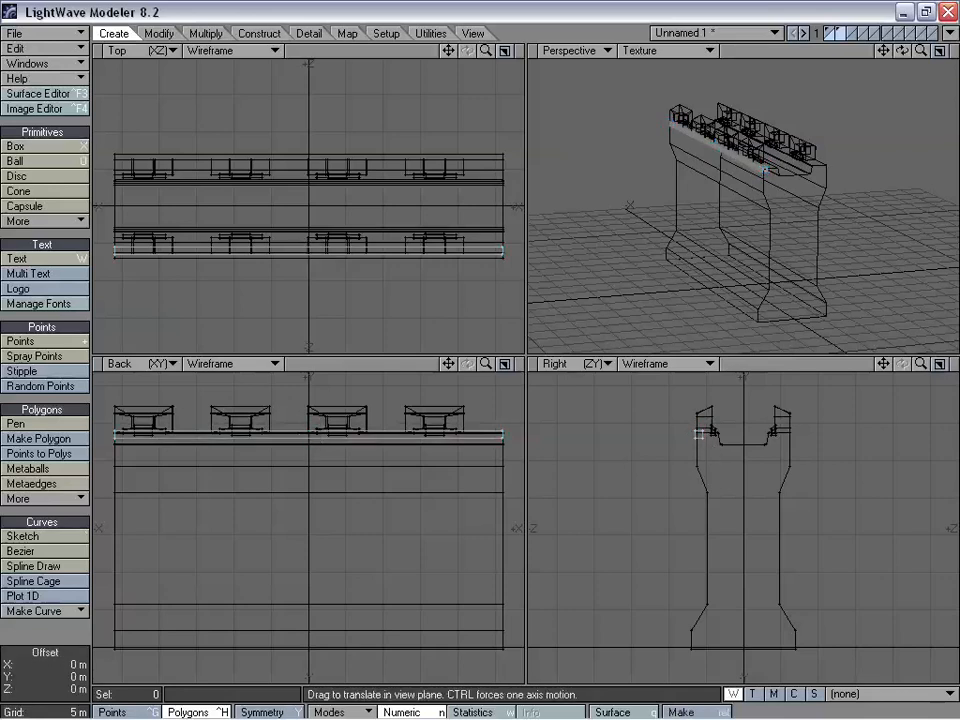
key(g)
drag(918, 366, 954, 367)
key(h)
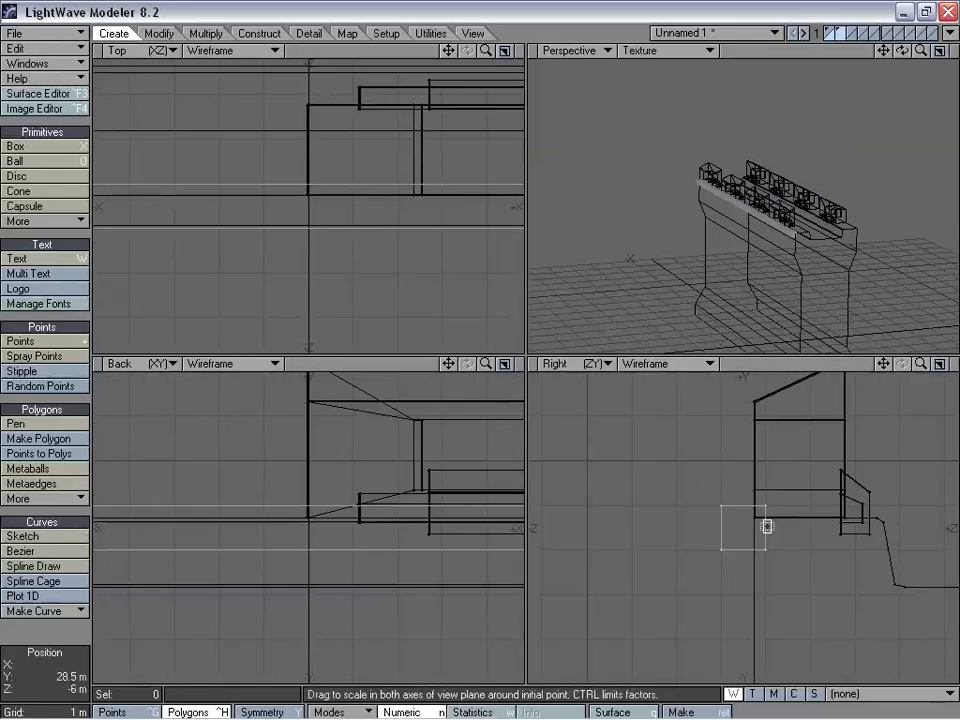
ctrl+drag(751, 528, 710, 528)
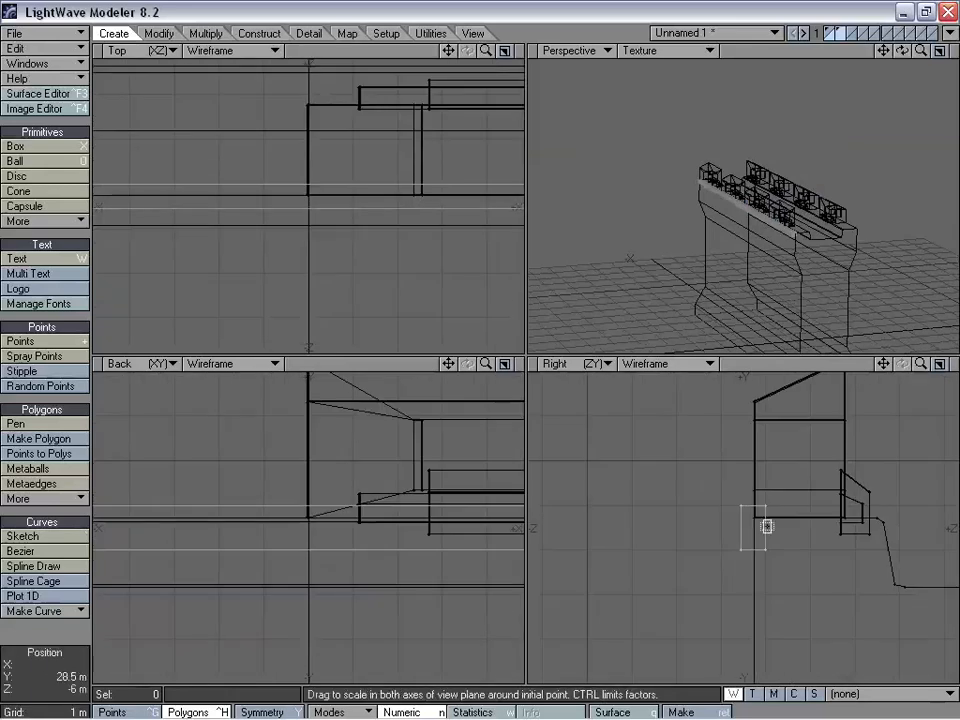
Step: Bevel all polygons of the trim box slightly to give it chamfered edges
drag(919, 366, 954, 367)
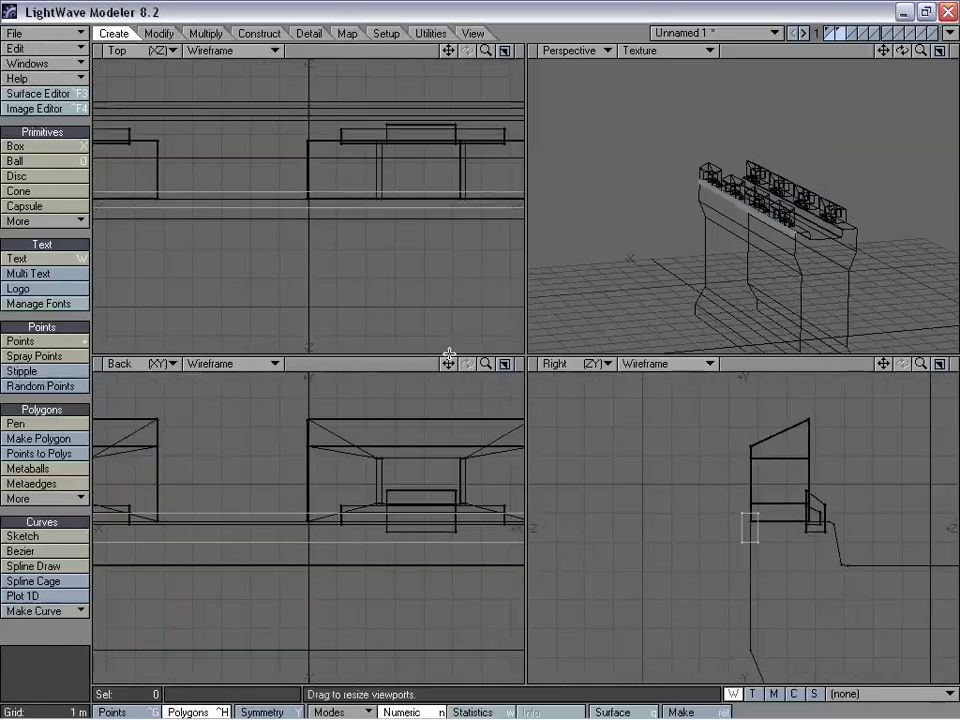
drag(448, 364, 312, 347)
drag(480, 366, 890, 430)
drag(448, 364, 640, 283)
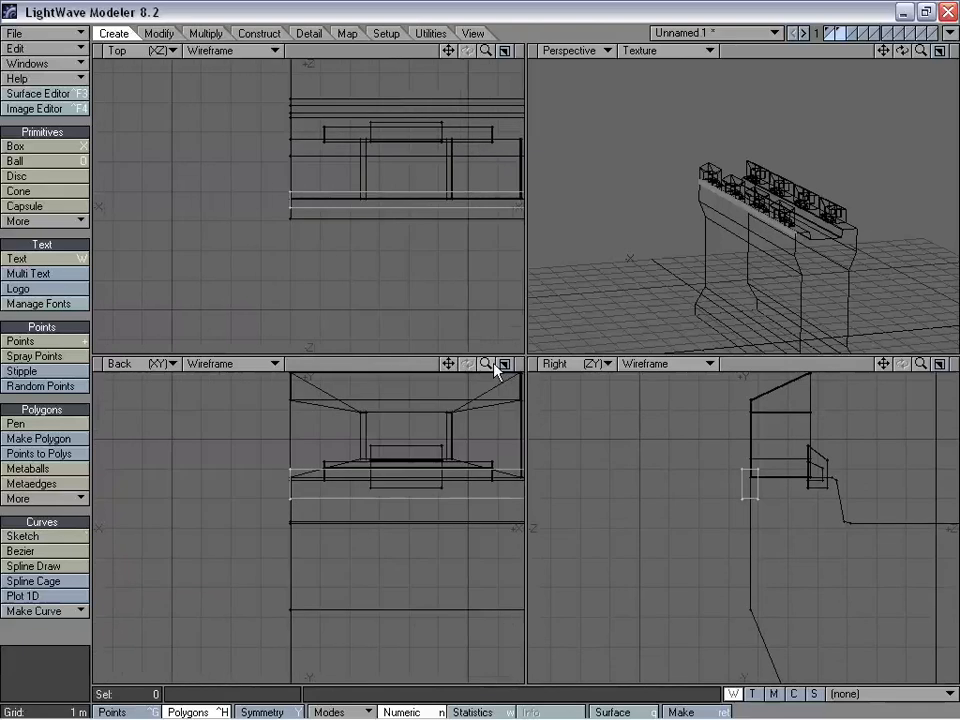
drag(494, 365, 510, 375)
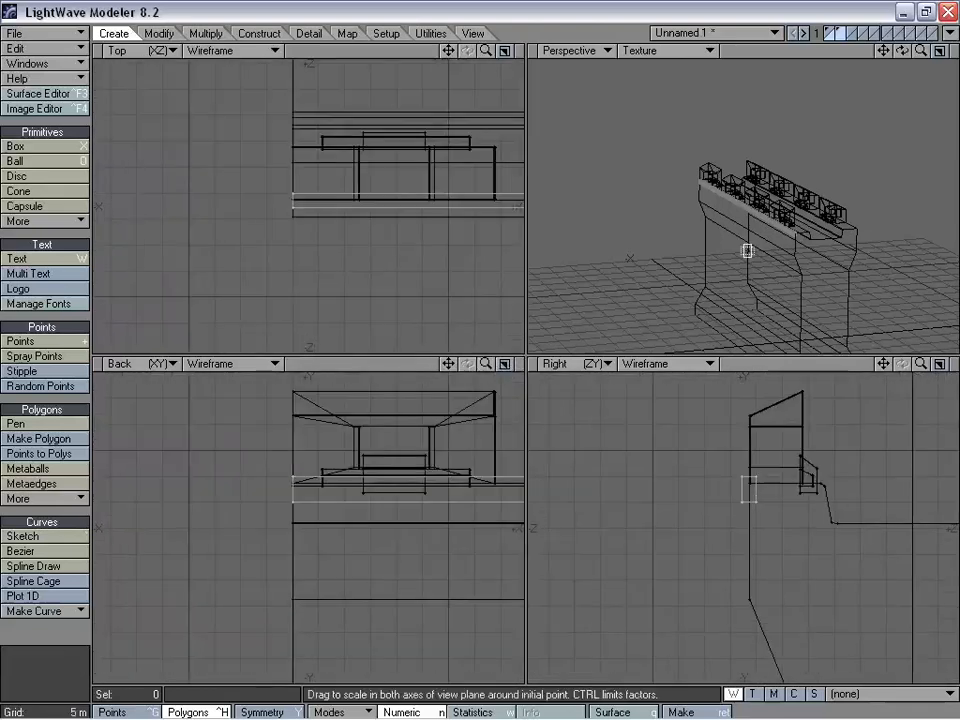
key(a)
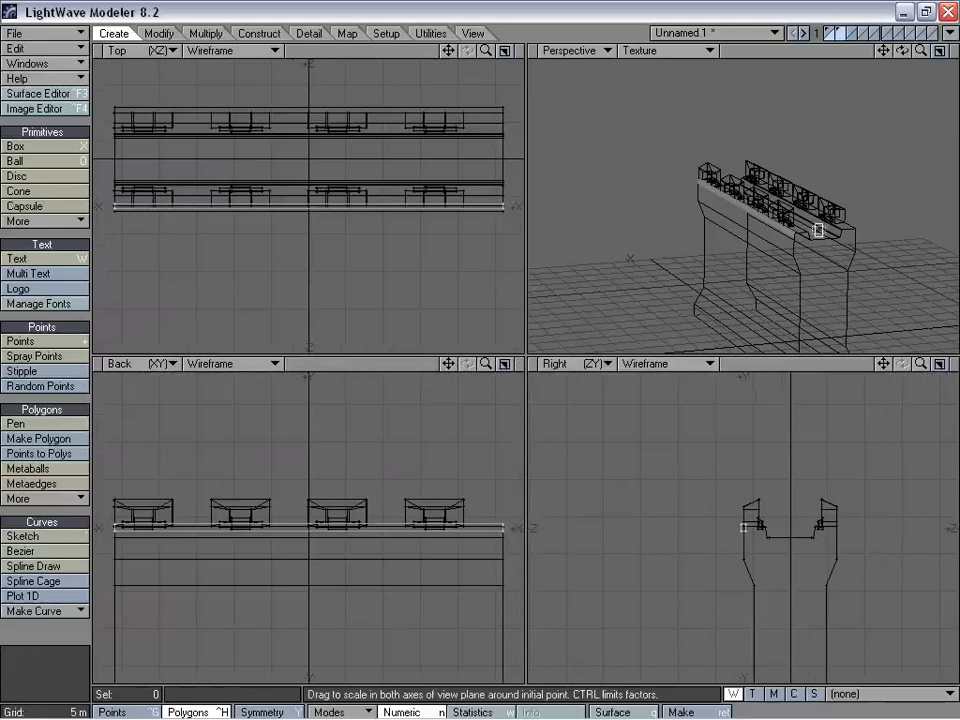
mouse_move(821, 225)
alt+mouse_down()
mouse_move(883, 214)
mouse_move(815, 224)
alt+mouse_up()
drag(920, 368, 900, 373)
key(b)
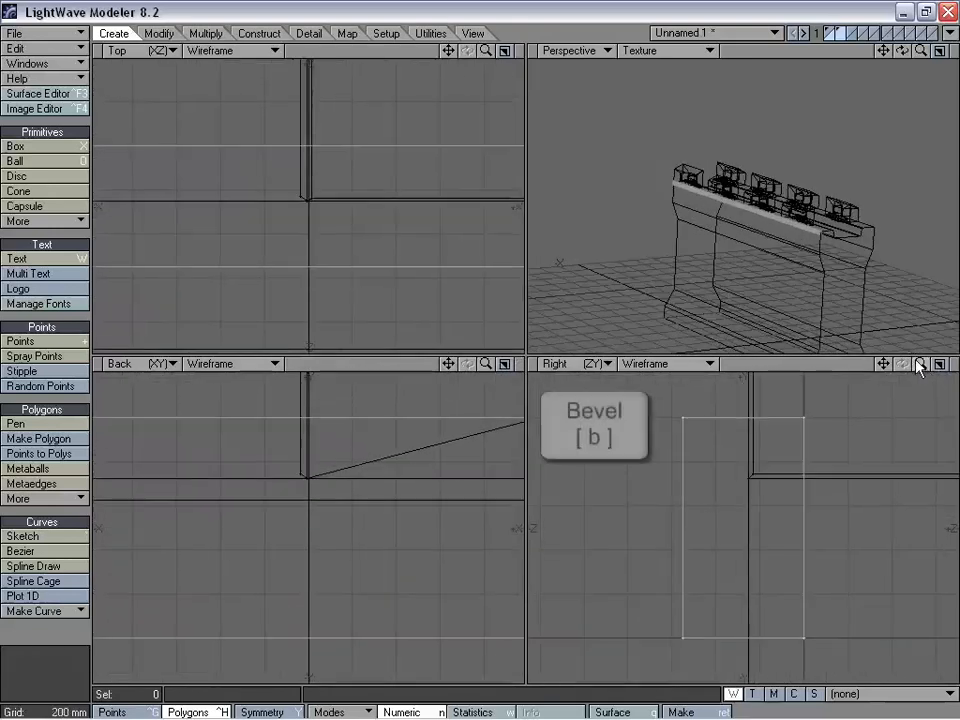
click(761, 556)
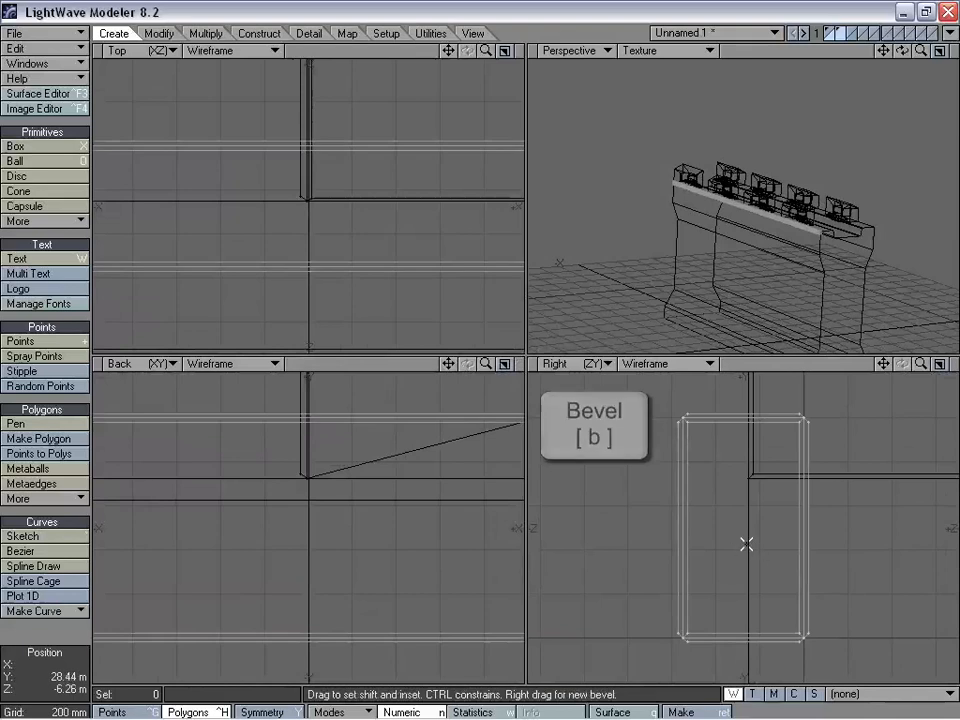
key(space)
Step: Select the eight points along the trim ledge's upper outer edge and move them down about 180 mm and slightly inward to form a slope
key(ctrl+g)
mouse_move(739, 521)
right_down()
mouse_move(780, 540)
mouse_move(745, 525)
right_up()
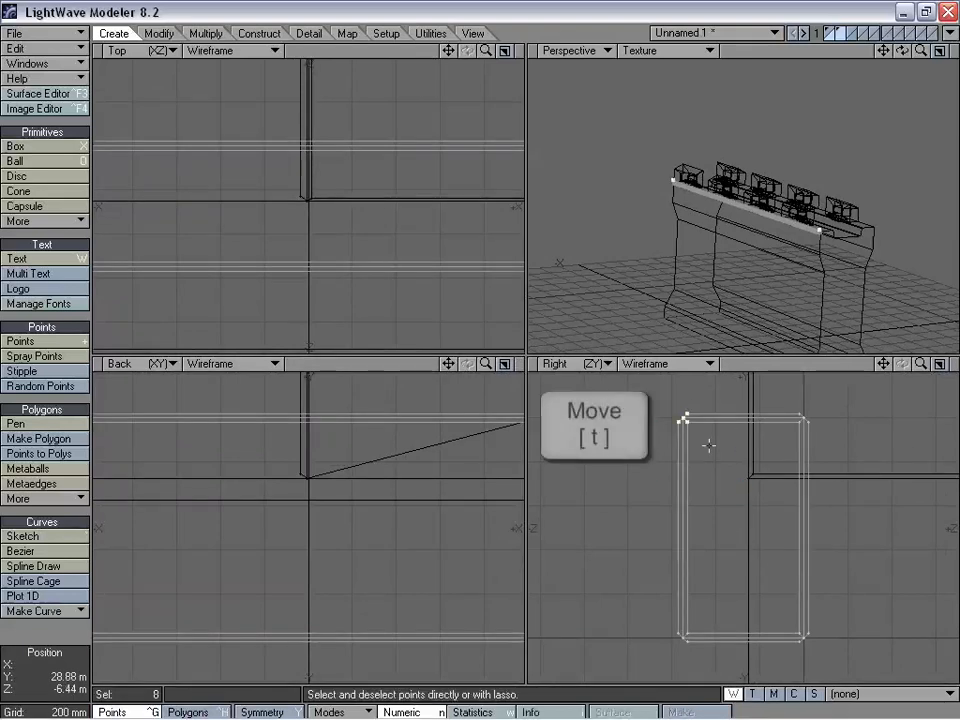
mouse_move(696, 452)
mouse_down()
mouse_move(693, 418)
mouse_move(697, 457)
mouse_up()
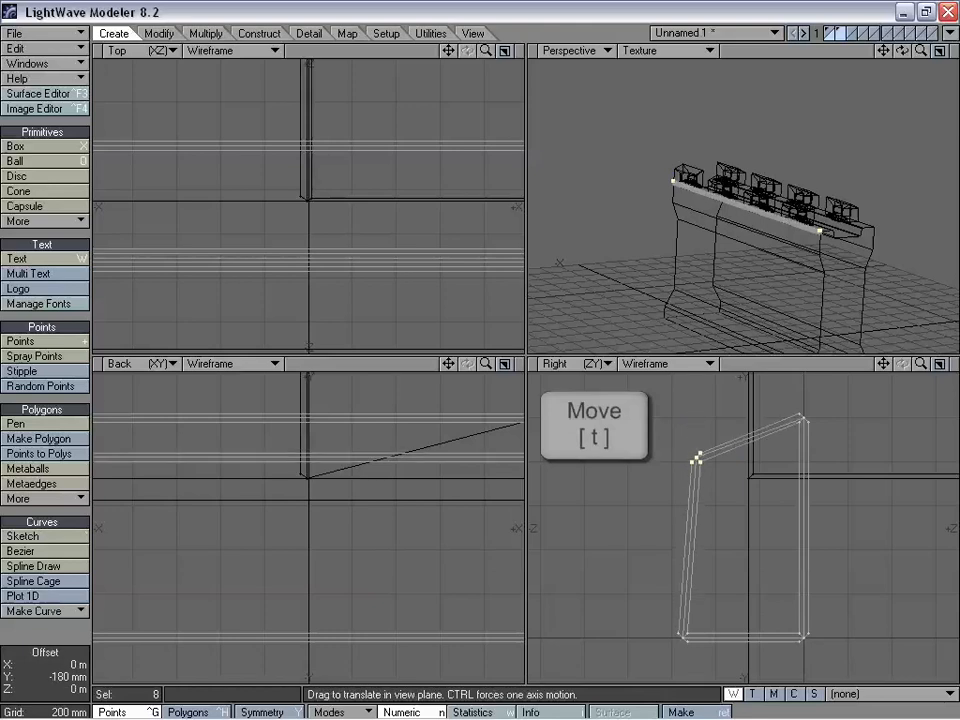
key(space)
Step: Deselect the points and move the whole trim ledge slightly along positive Z, further into the wall
right_drag(763, 508, 878, 529)
key(t)
mouse_move(762, 512)
mouse_down()
mouse_move(776, 502)
mouse_move(771, 511)
mouse_up()
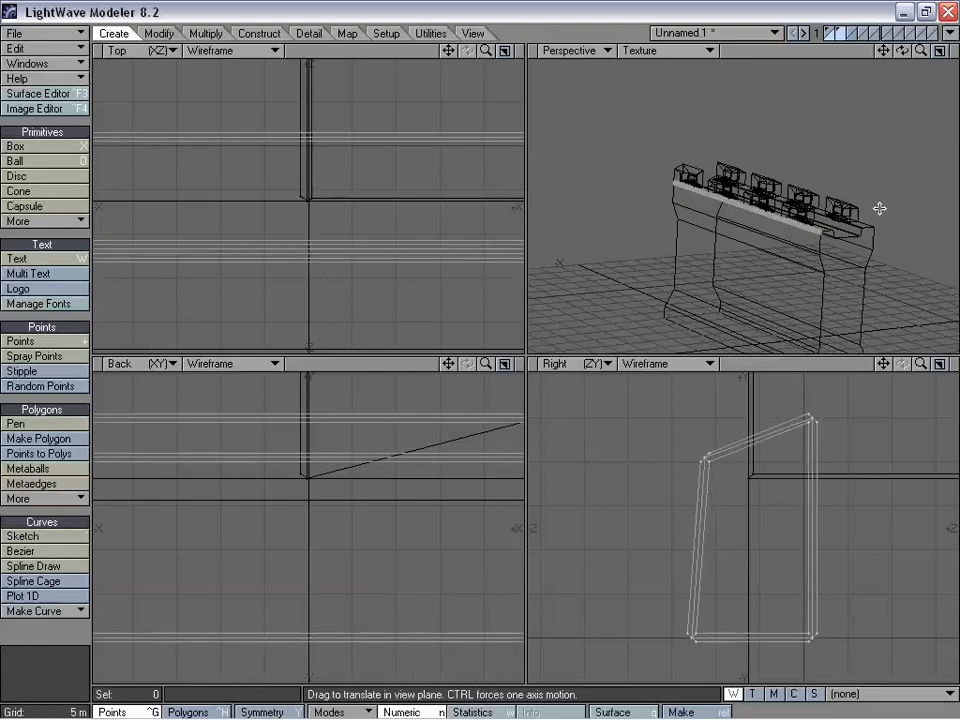
Step: Check the ledge against the wall, then mirror it across the Z = 0 plane onto the wall's opposite side
shift+click(830, 32)
mouse_move(754, 171)
alt+mouse_down()
mouse_move(843, 225)
mouse_move(836, 209)
mouse_move(730, 202)
mouse_move(866, 199)
mouse_move(664, 208)
mouse_move(797, 204)
mouse_move(723, 309)
mouse_move(809, 179)
alt+mouse_up()
key(a)
click(840, 32)
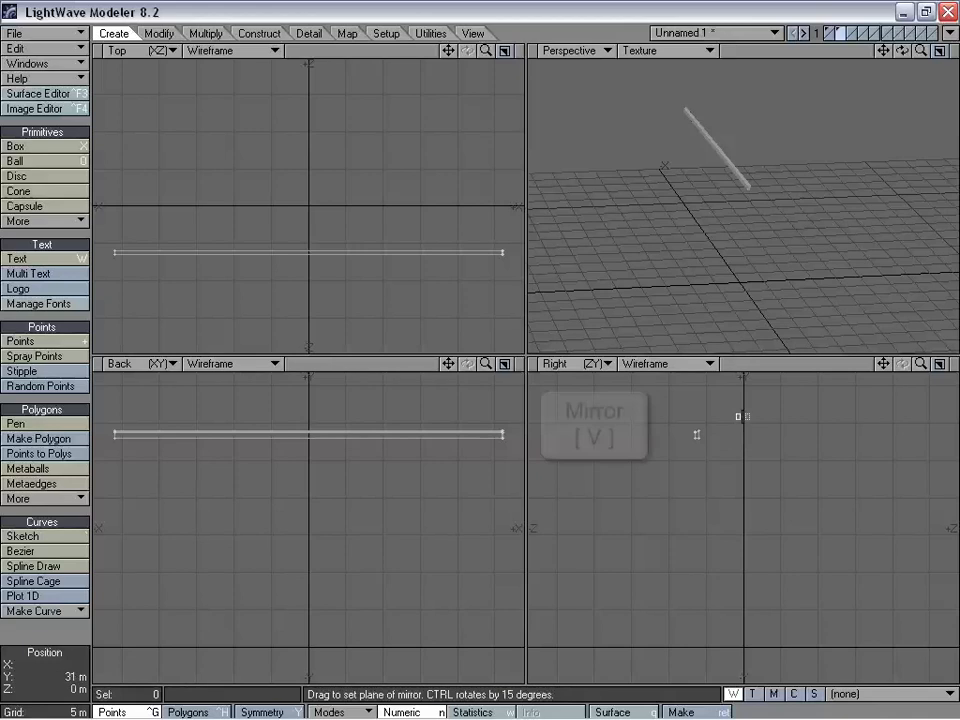
drag(740, 416, 740, 421)
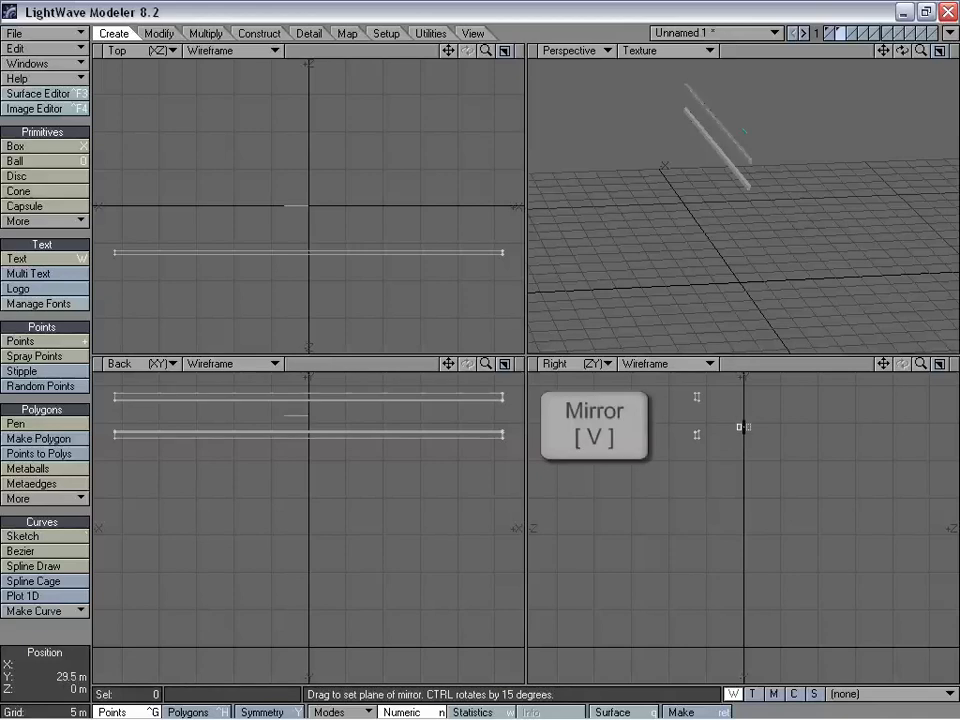
click(743, 428)
key(ctrl+z)
click(743, 427)
key(space)
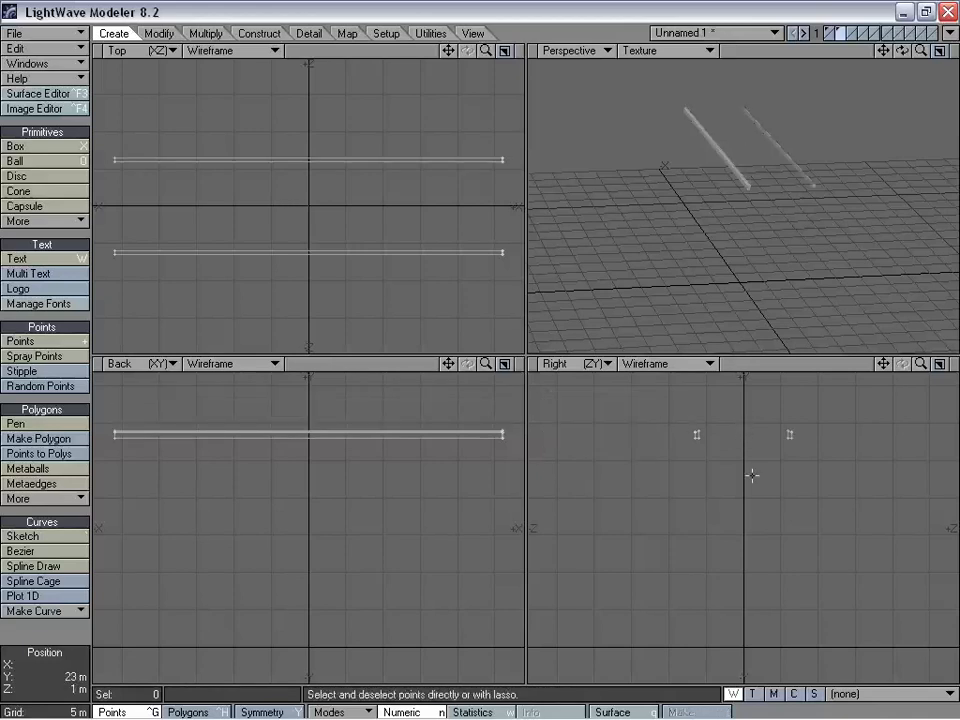
Step: In the wall's layer, knife horizontal cuts just above the upper flare's top bend and just below its bottom bend, near Y 24.4 and 20.8 m
alt+drag(750, 240, 806, 232)
shift+click(831, 32)
alt+drag(747, 158, 816, 86)
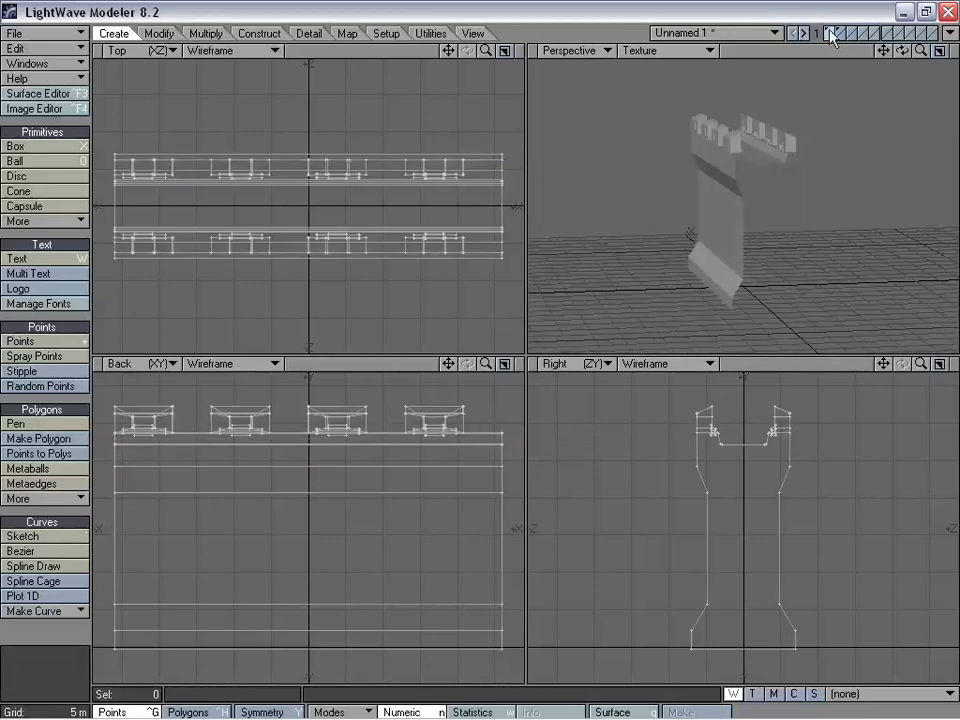
drag(883, 364, 823, 551)
mouse_move(921, 364)
mouse_down()
mouse_move(945, 365)
mouse_move(933, 366)
mouse_up()
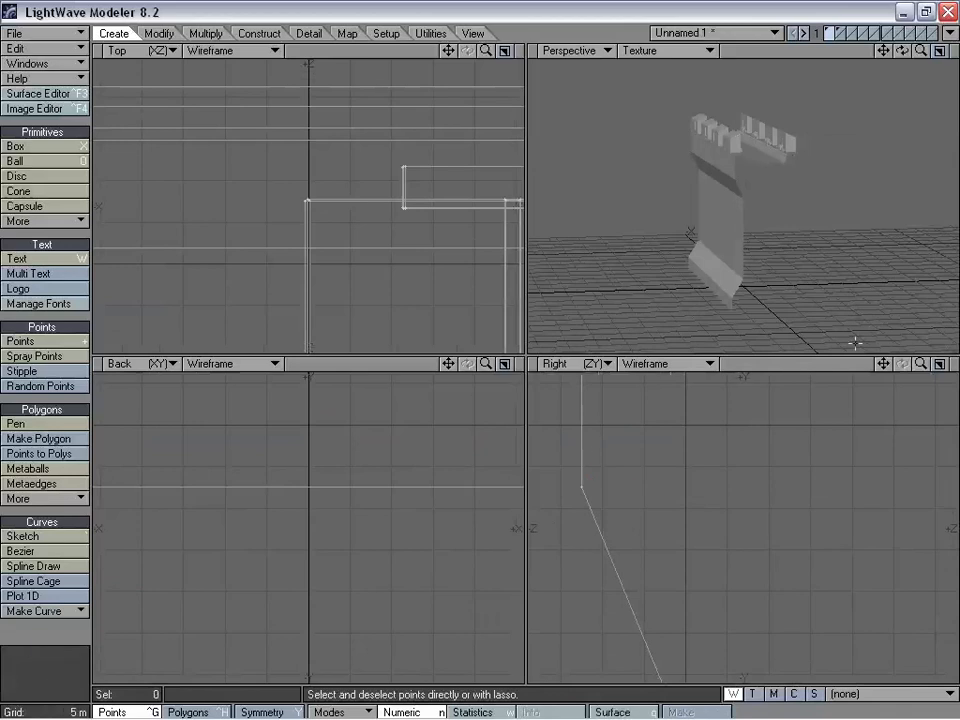
drag(920, 364, 782, 341)
key(shift+k)
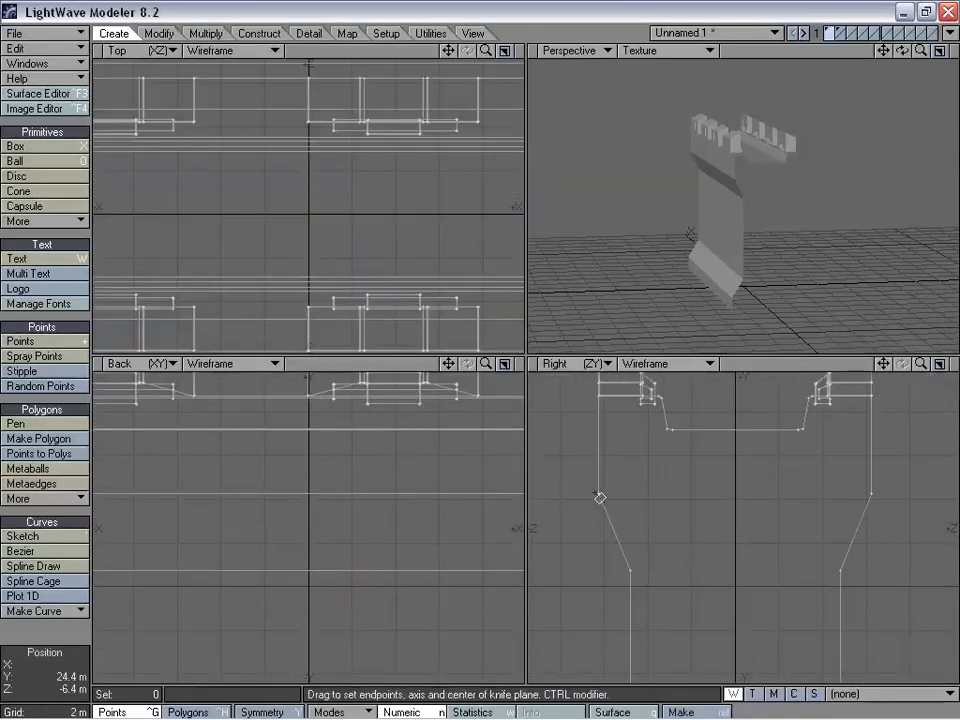
drag(588, 490, 889, 490)
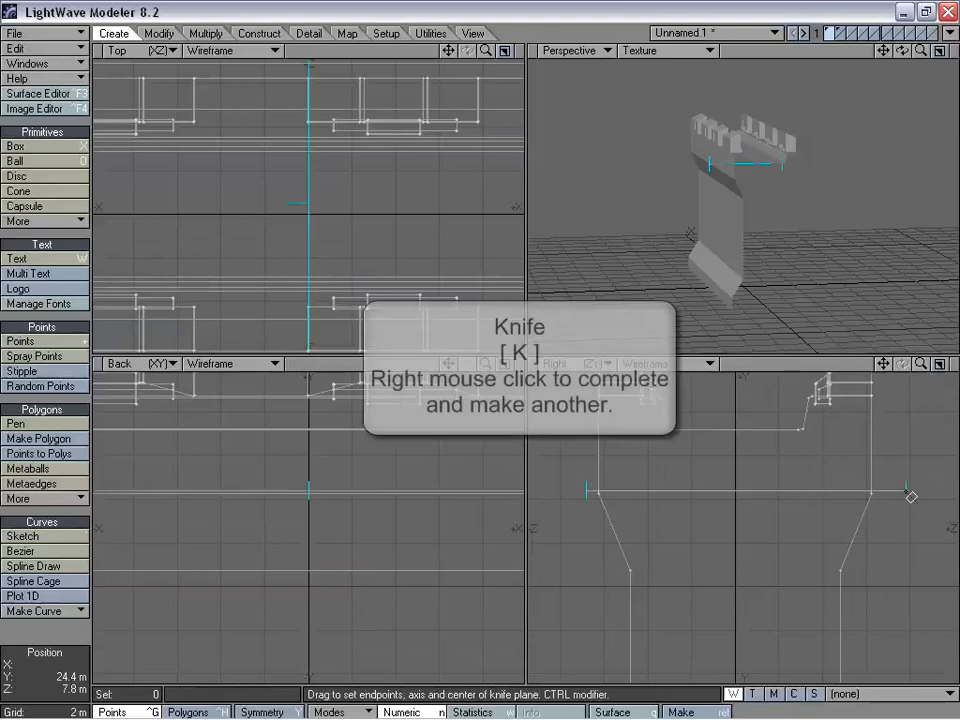
drag(706, 588, 732, 577)
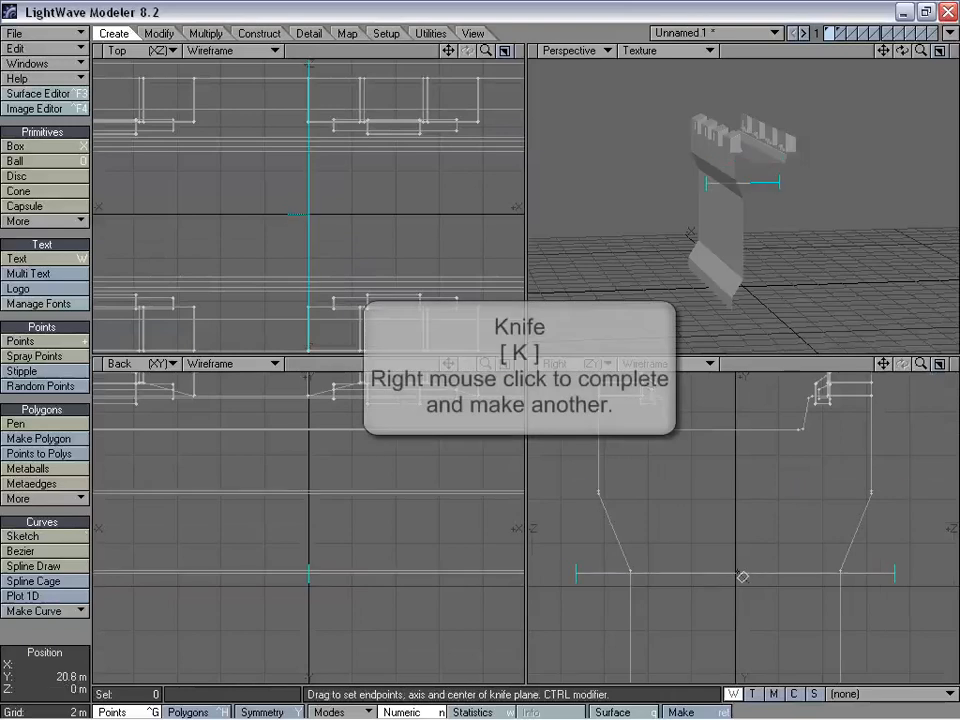
key(space)
Step: Drag the points at the upper flare's top bend slightly up along the slope on both wall sides to soften the corners
drag(885, 364, 958, 369)
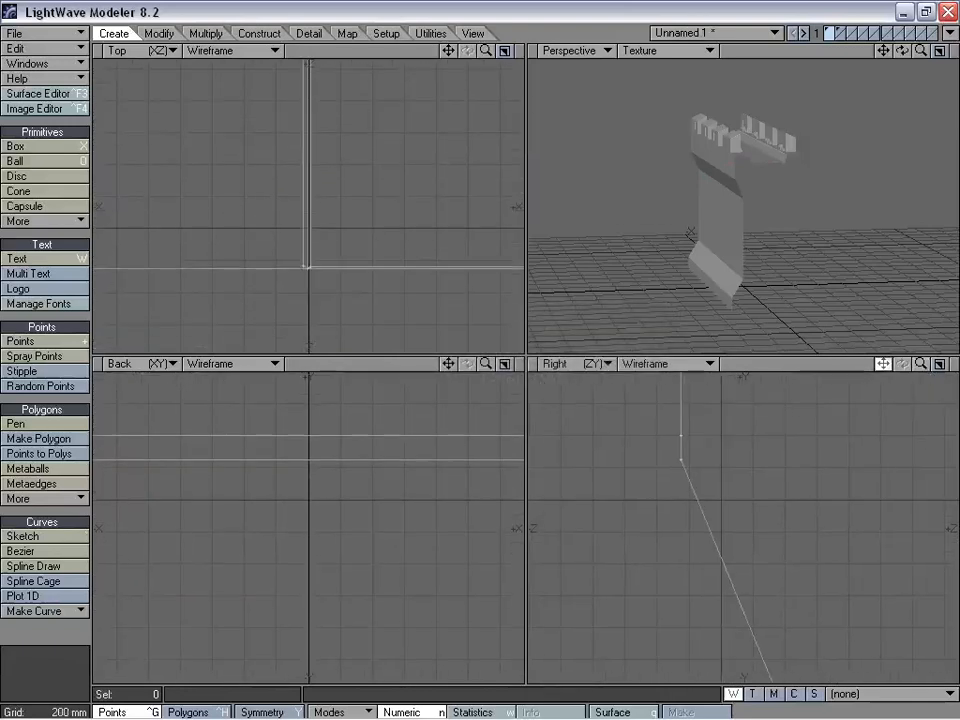
key(ctrl+t)
drag(683, 456, 683, 446)
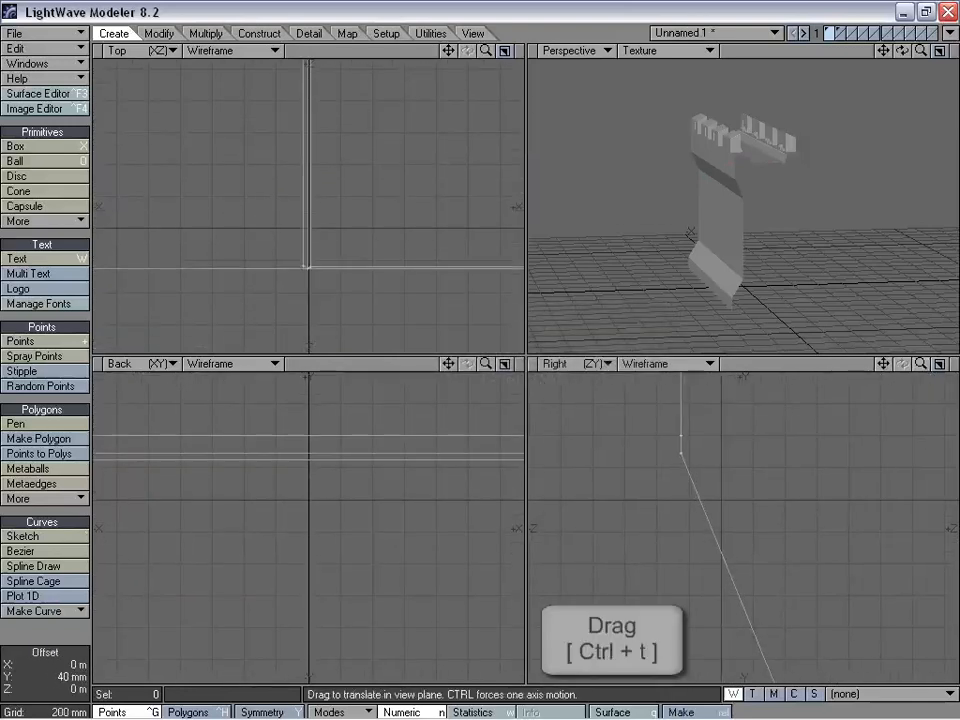
drag(884, 365, 851, 373)
mouse_move(752, 455)
mouse_down()
mouse_move(753, 444)
mouse_move(754, 453)
mouse_up()
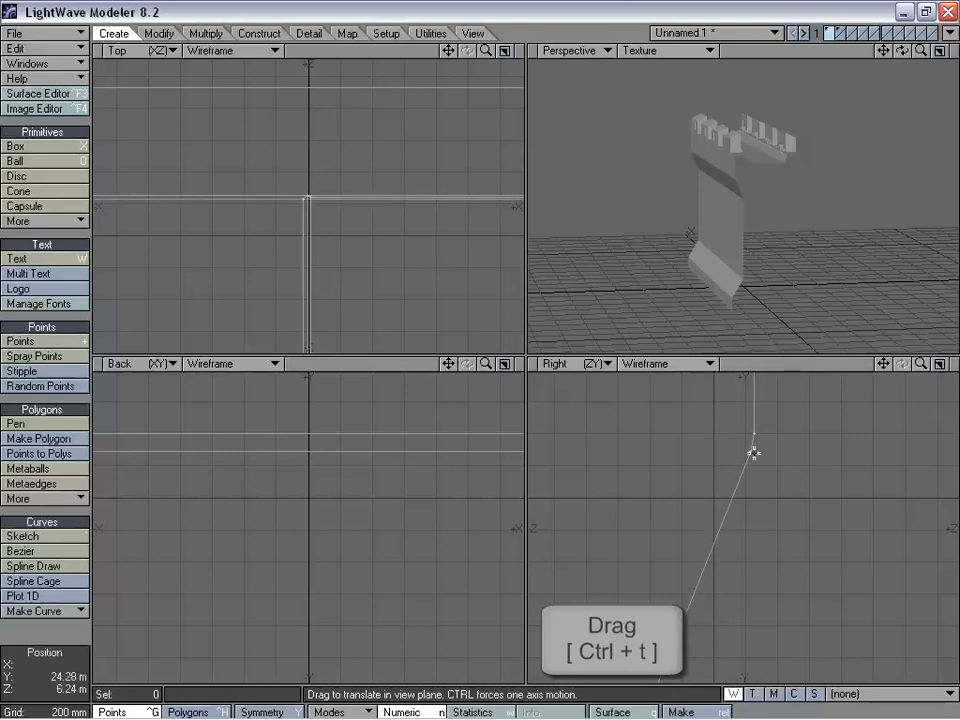
Step: Drag the points at the upper flare's bottom bend on both wall sides so the corners become small chamfers
drag(917, 366, 794, 366)
drag(882, 365, 958, 432)
drag(720, 460, 679, 511)
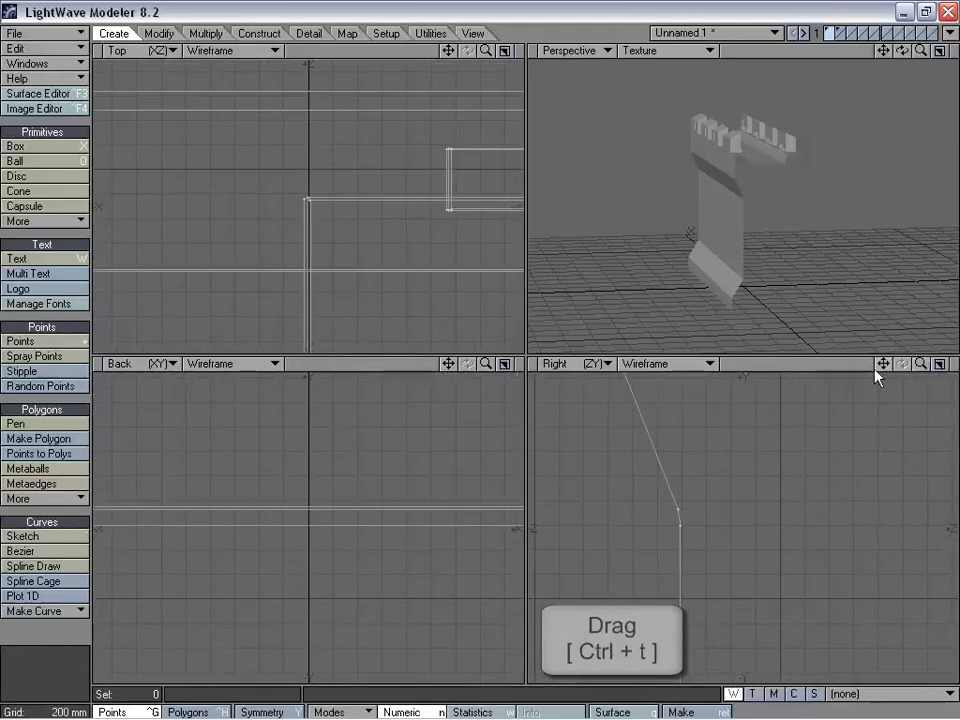
drag(884, 364, 790, 310)
drag(505, 342, 927, 361)
drag(722, 489, 725, 492)
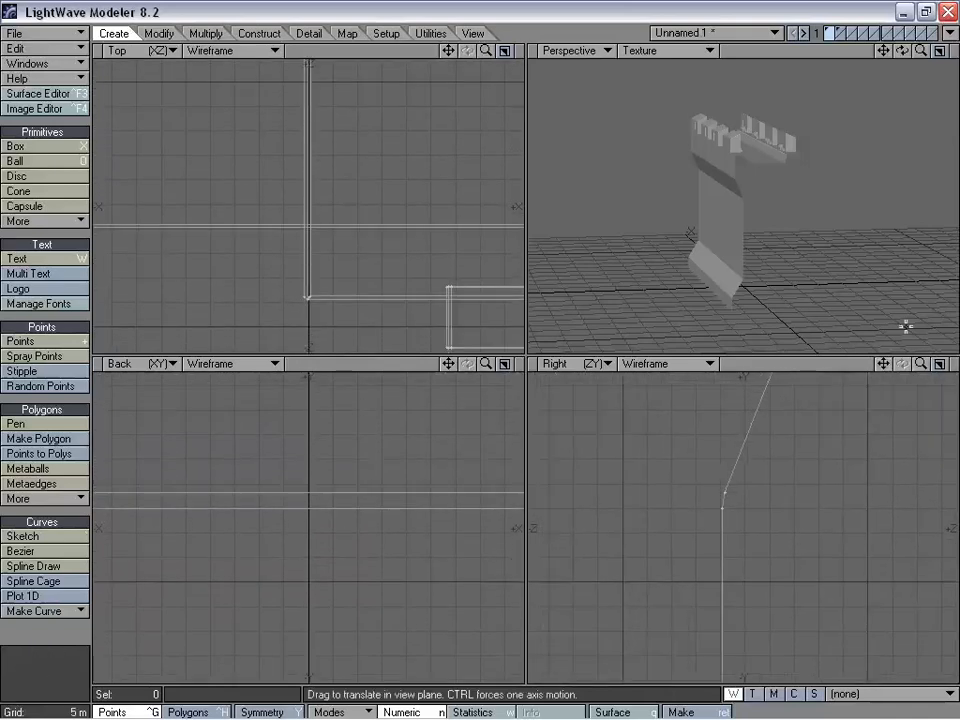
Step: Knife a horizontal cut through the wall just above the base flare's upper bend, at about Y 5.8 m
alt+drag(763, 173, 823, 186)
key(a)
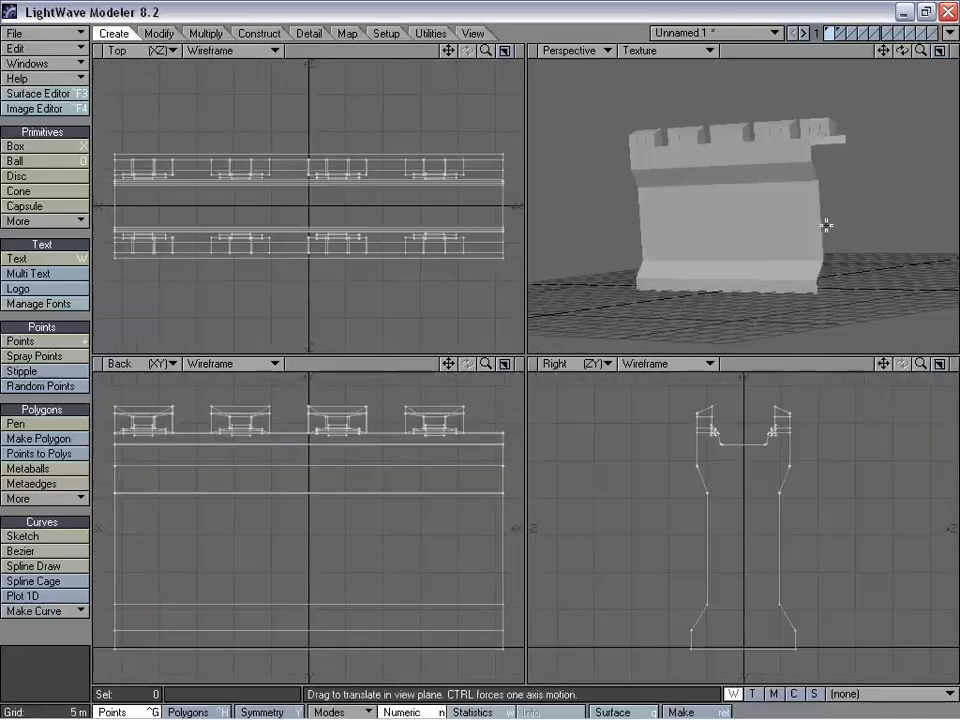
drag(880, 363, 944, 257)
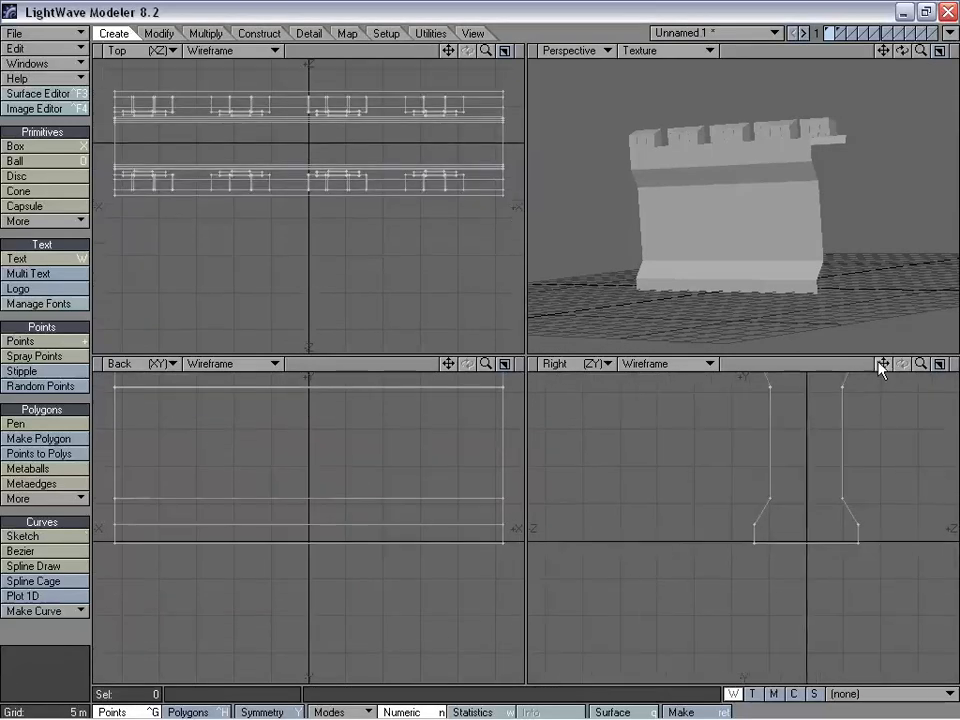
drag(921, 365, 956, 365)
drag(883, 364, 691, 510)
drag(921, 364, 945, 366)
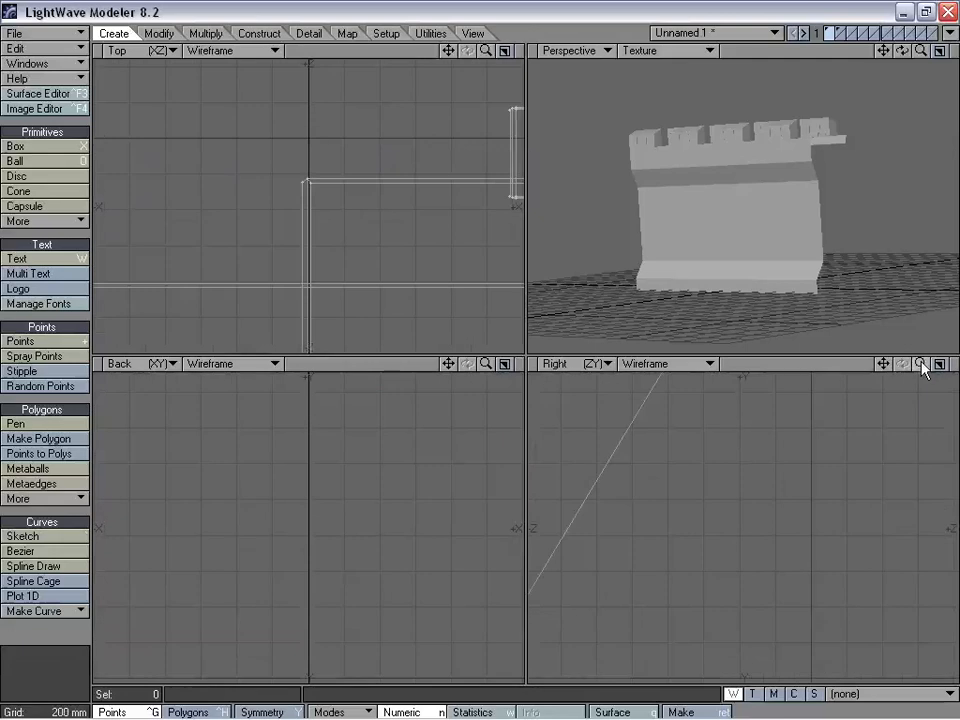
drag(883, 364, 896, 468)
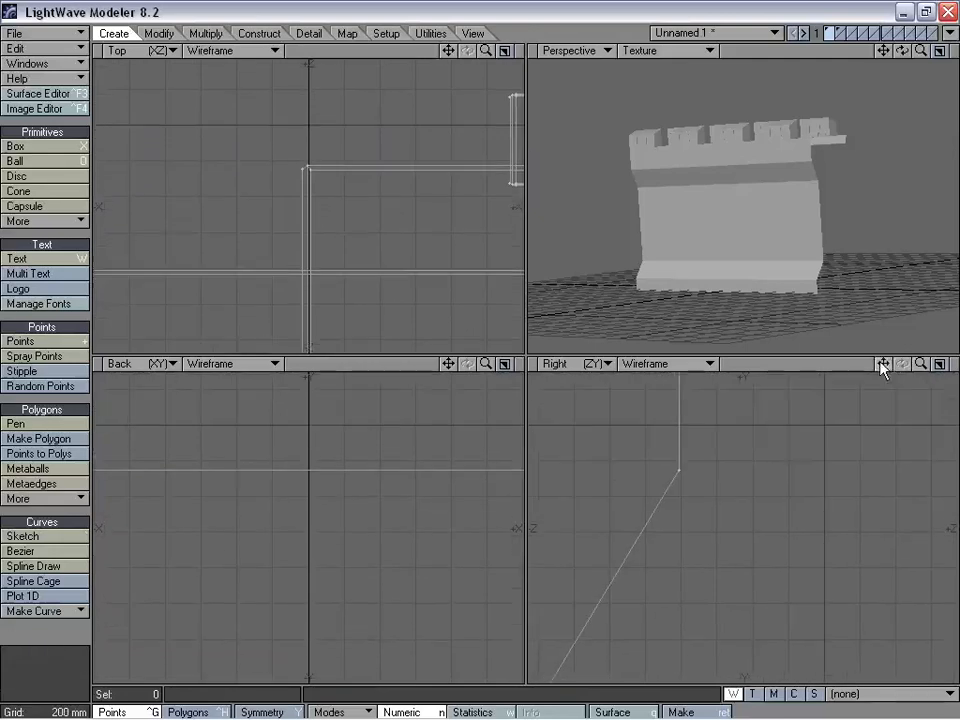
drag(920, 365, 886, 368)
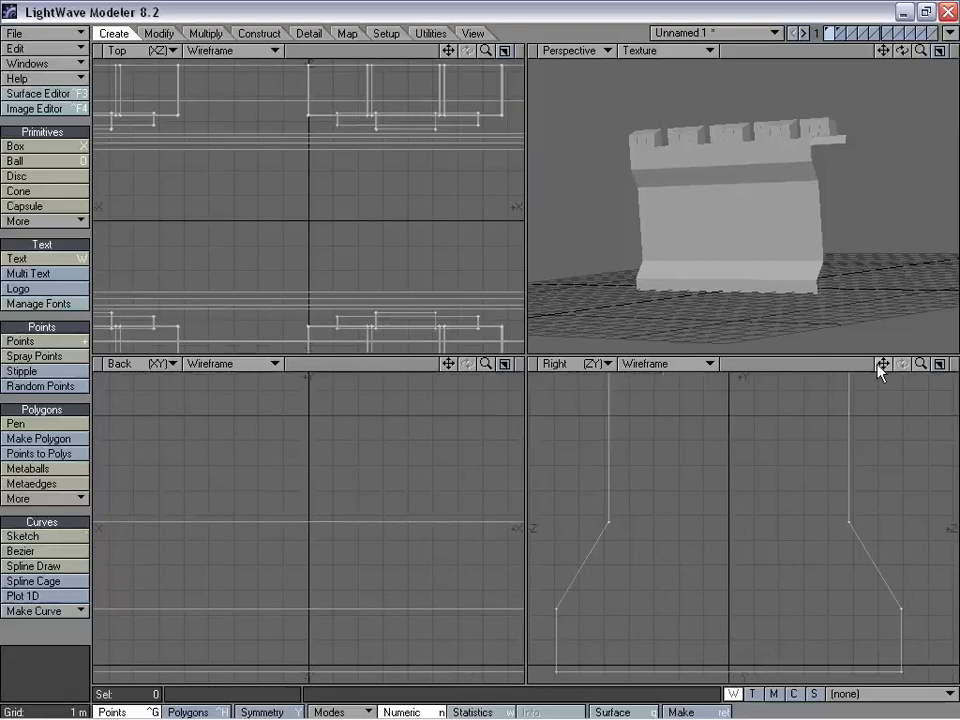
key(shift+k)
drag(753, 513, 885, 511)
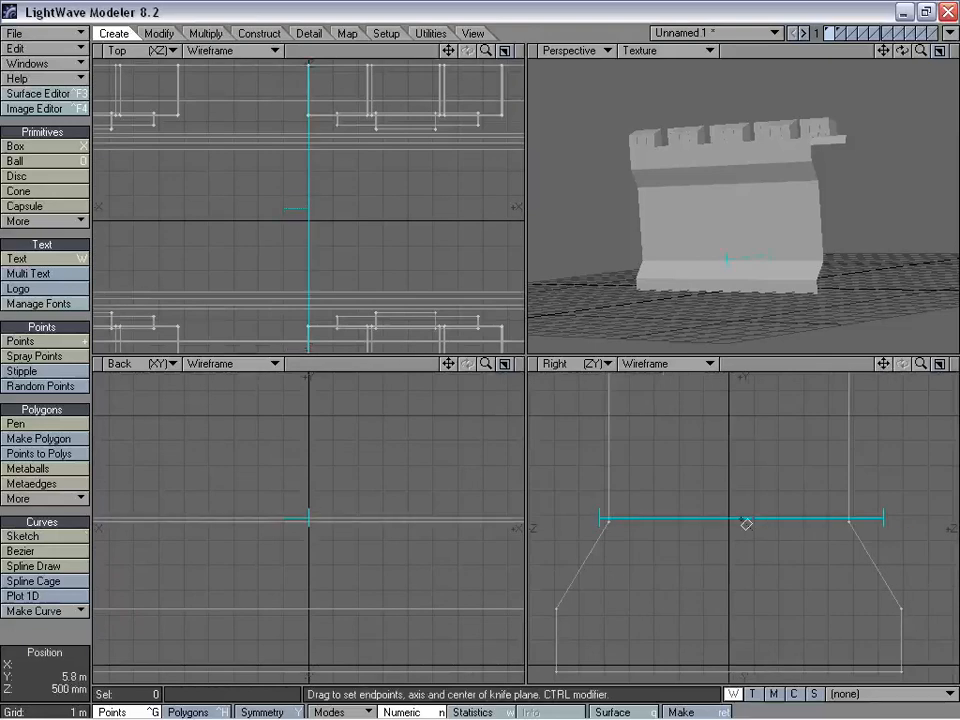
key(space)
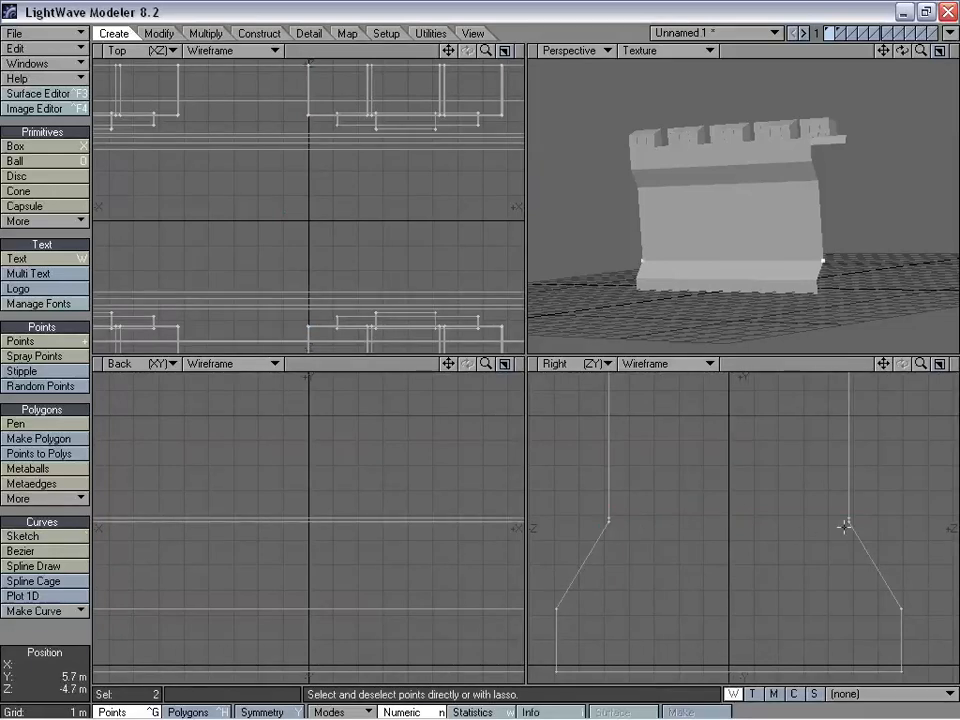
Step: Stretch the four points at the base flare's upper bend slightly along Z about the wall's centre, then deselect them
key(shift+h)
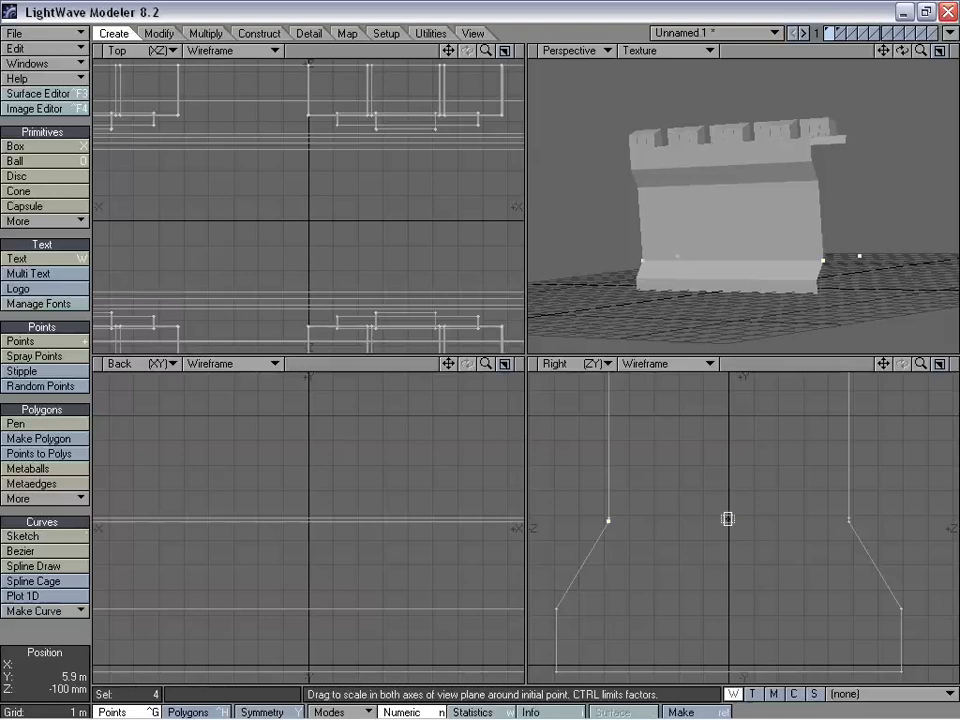
drag(729, 516, 724, 516)
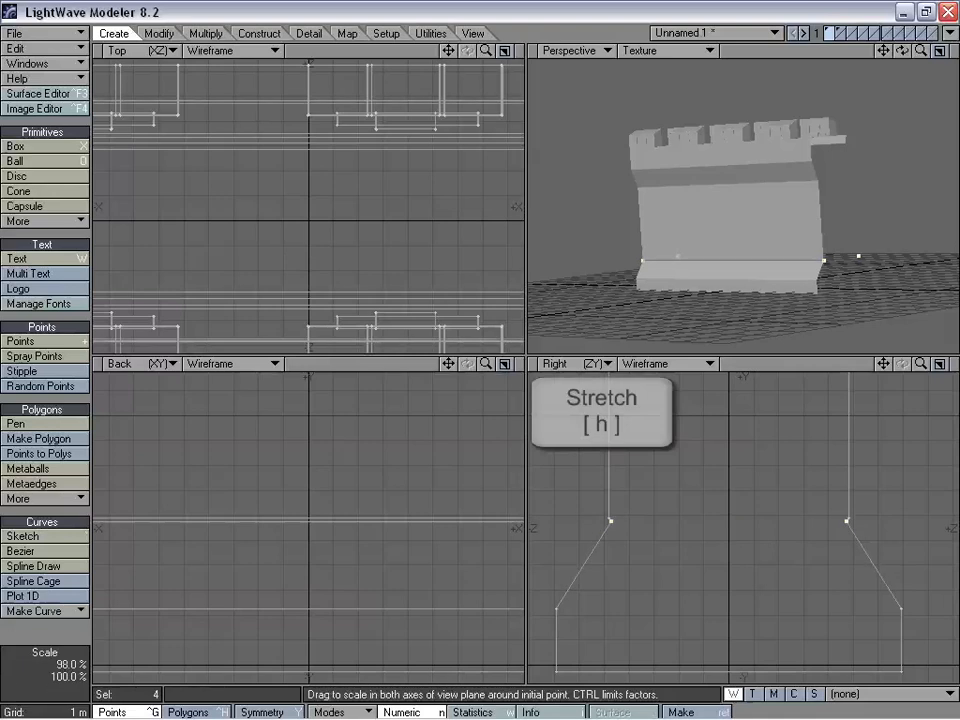
key(space)
mouse_move(707, 465)
right_down()
mouse_move(587, 498)
mouse_move(921, 462)
right_up()
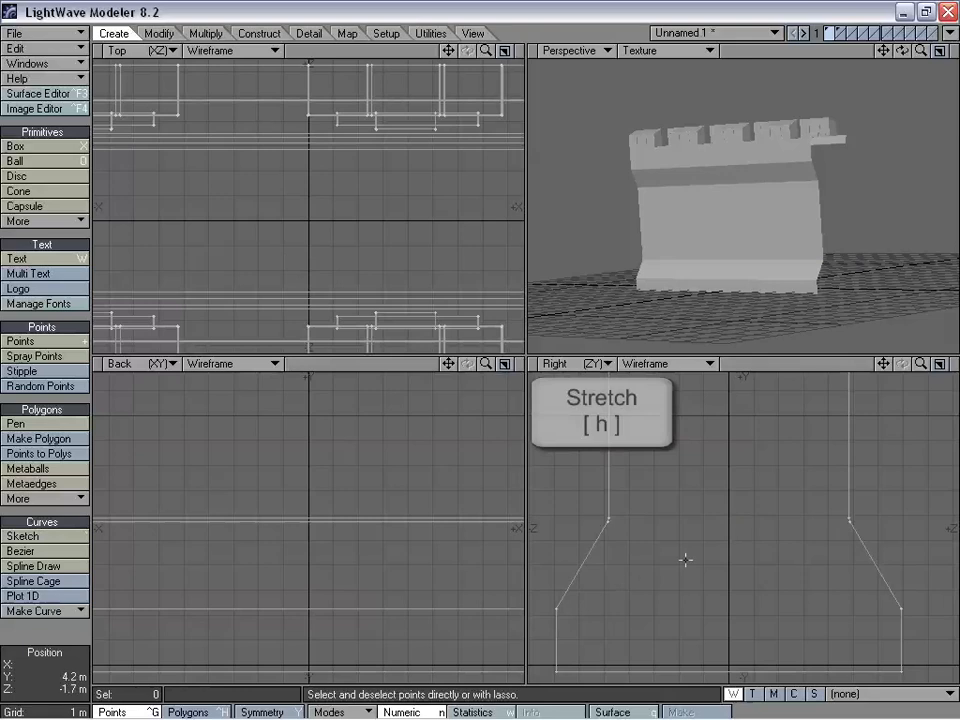
Step: Make the empty third layer active with the wall and trim layers shown as background reference
key(a)
alt+drag(746, 231, 816, 261)
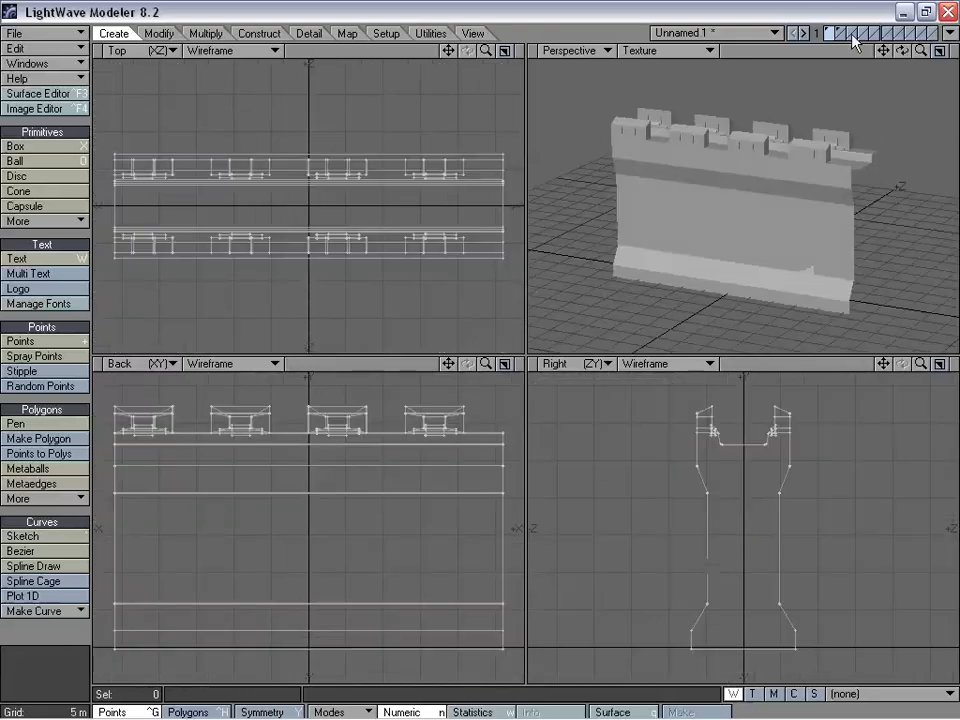
alt+drag(830, 120, 809, 160)
click(851, 33)
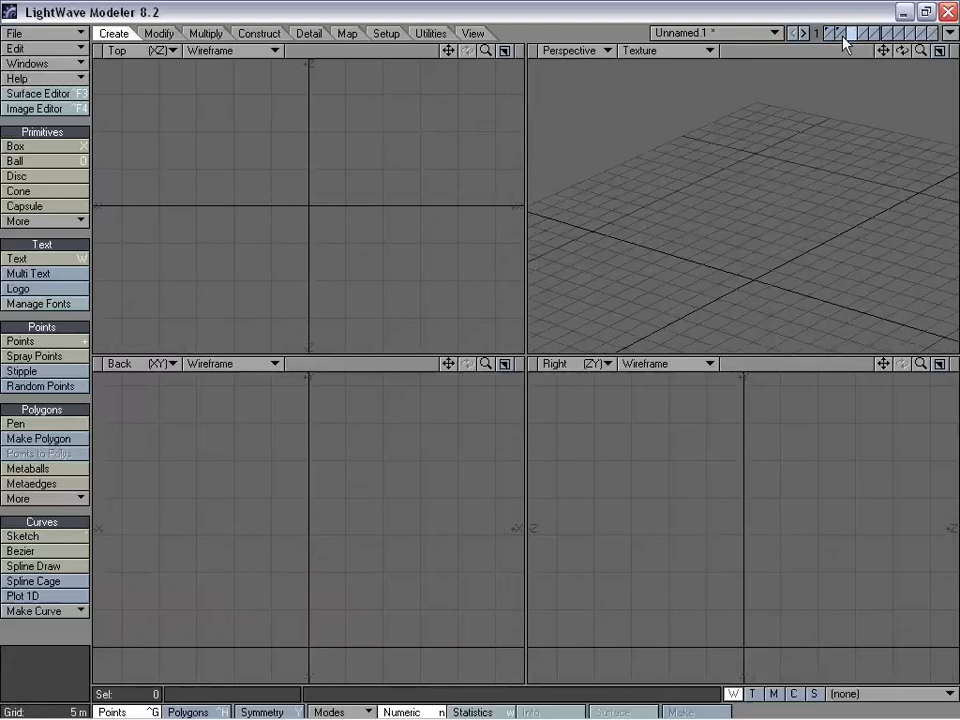
click(840, 33)
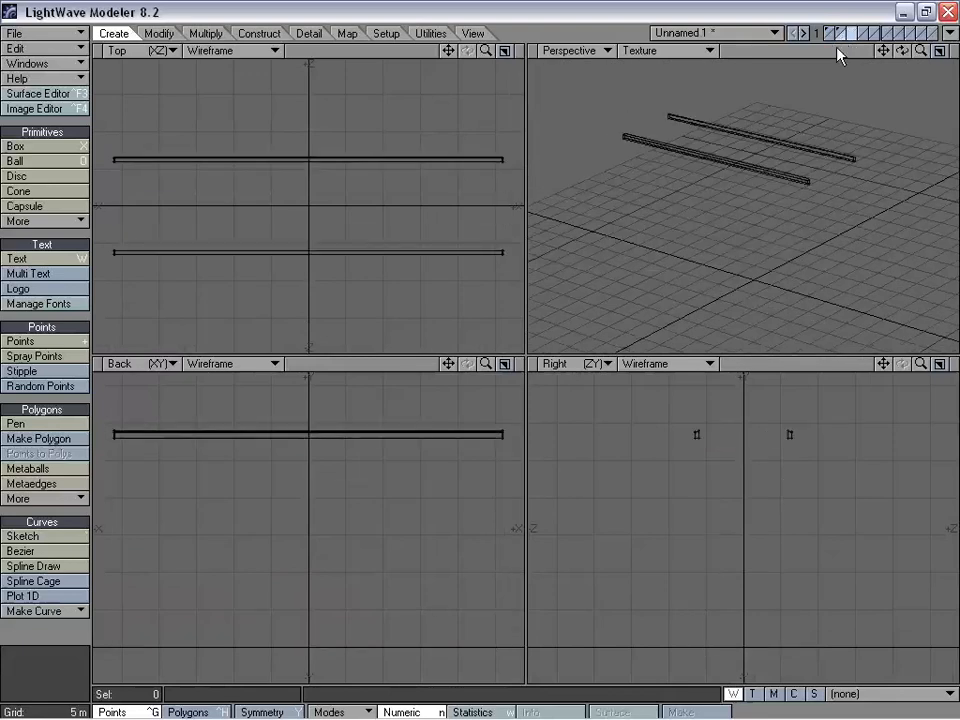
click(834, 34)
Step: Create a thin upright box across the upper flare on the wall's -Z side and move it beneath the first battlement on the +X side of centre
alt+drag(789, 252, 754, 279)
key(shift+x)
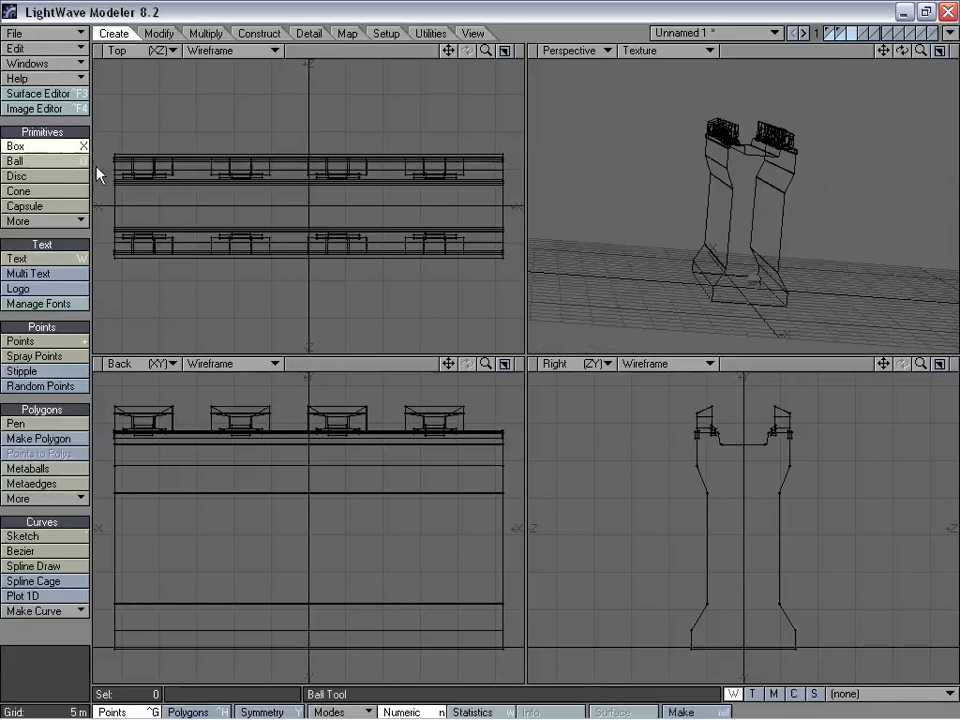
mouse_move(746, 229)
alt+mouse_down()
mouse_move(816, 206)
mouse_move(756, 208)
mouse_move(748, 231)
alt+mouse_up()
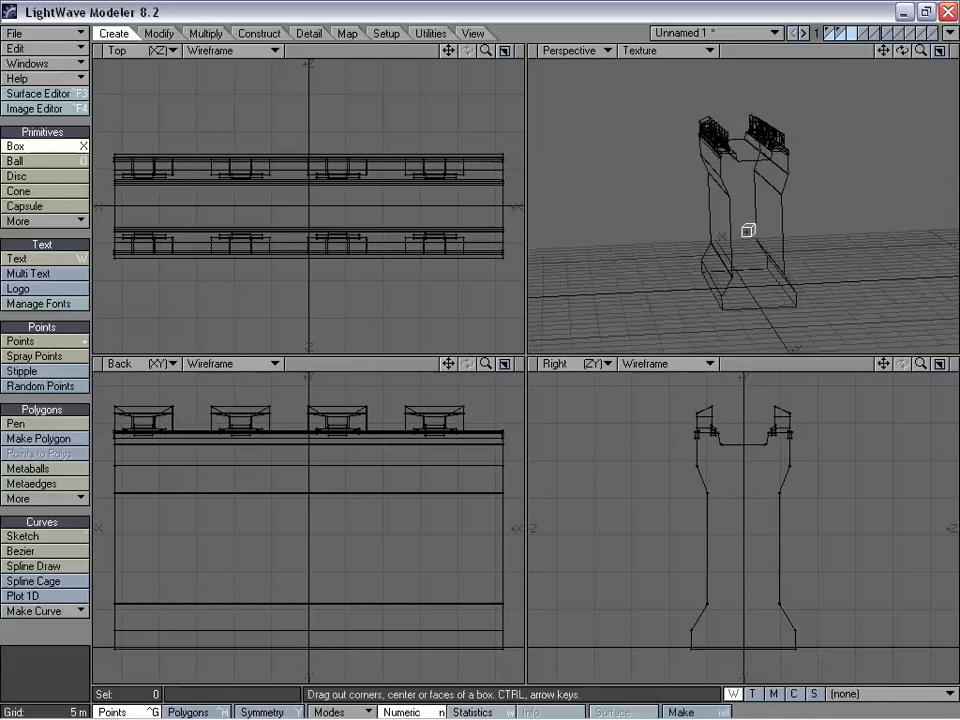
drag(698, 465, 716, 491)
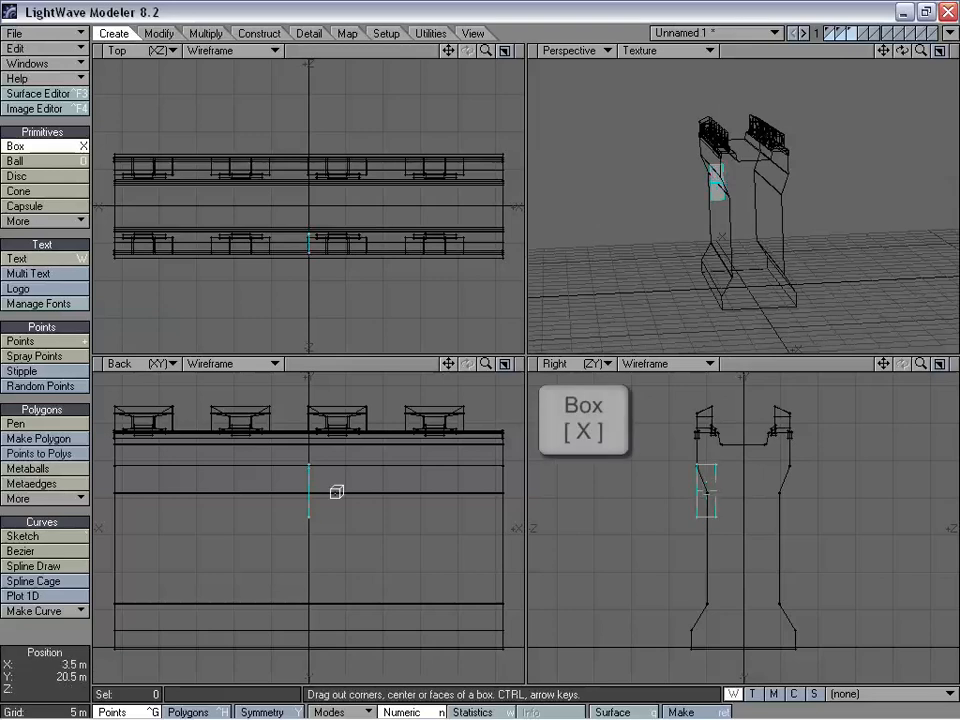
key(space)
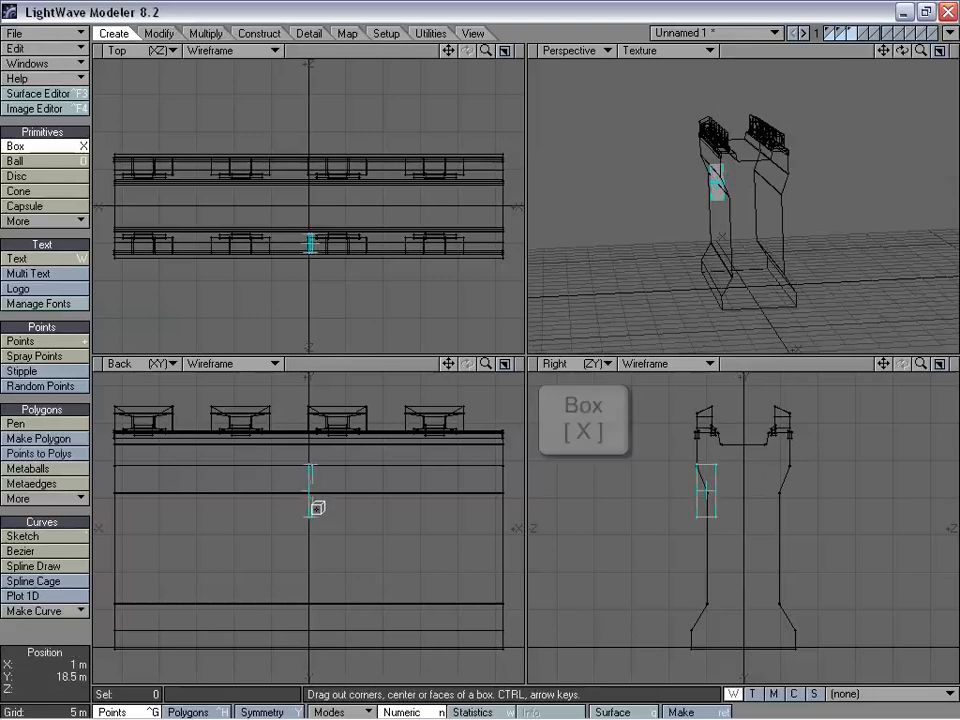
key(t)
drag(312, 510, 334, 510)
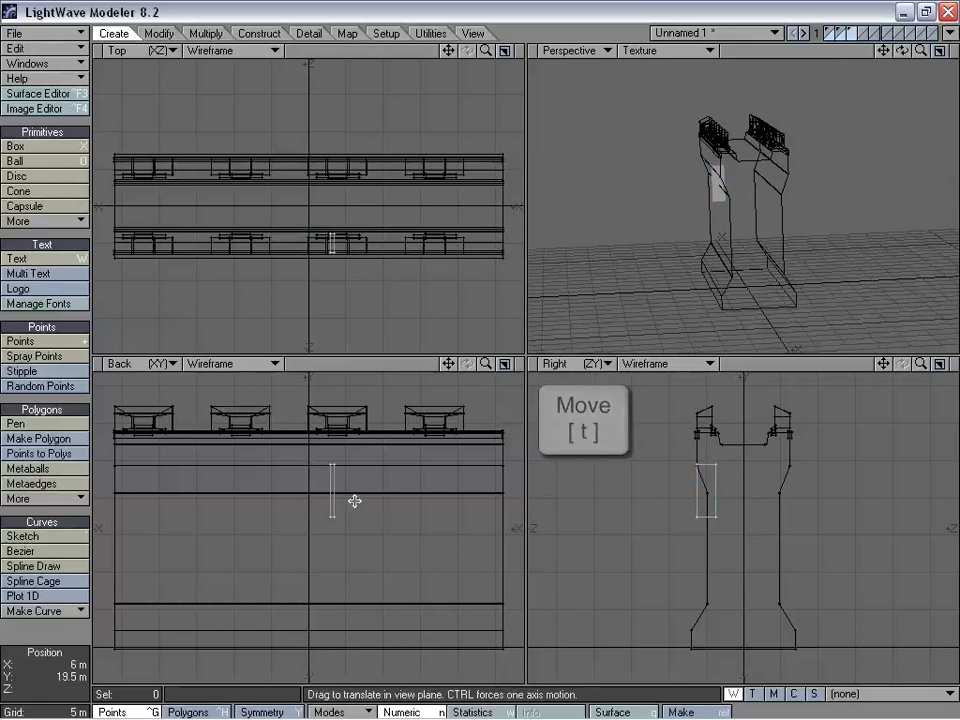
key(space)
Step: Duplicate the thin box and offset the copy slightly along X to form a pair of parallel bars, then deselect
key(space)
key(shift+apostrophe)
key(ctrl+c)
key(ctrl+v)
key(t)
drag(358, 497, 370, 497)
key(space)
key(slash)
key(a)
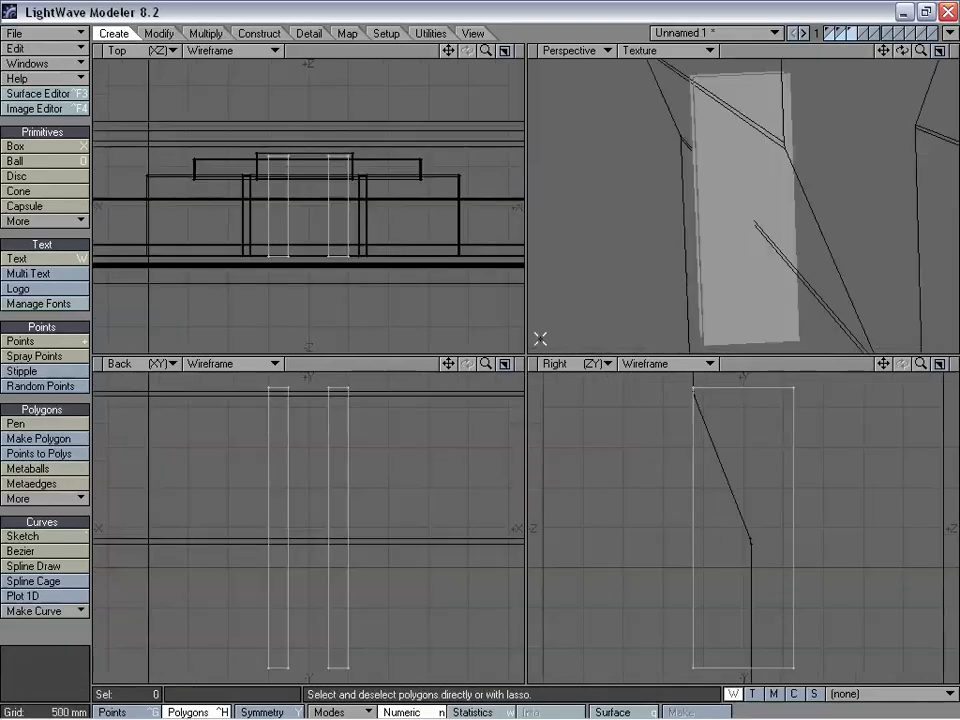
Step: Bevel all faces of both bars by a small shift and inset to chamfer their edges
mouse_move(486, 364)
mouse_down()
mouse_move(430, 364)
mouse_move(490, 370)
mouse_up()
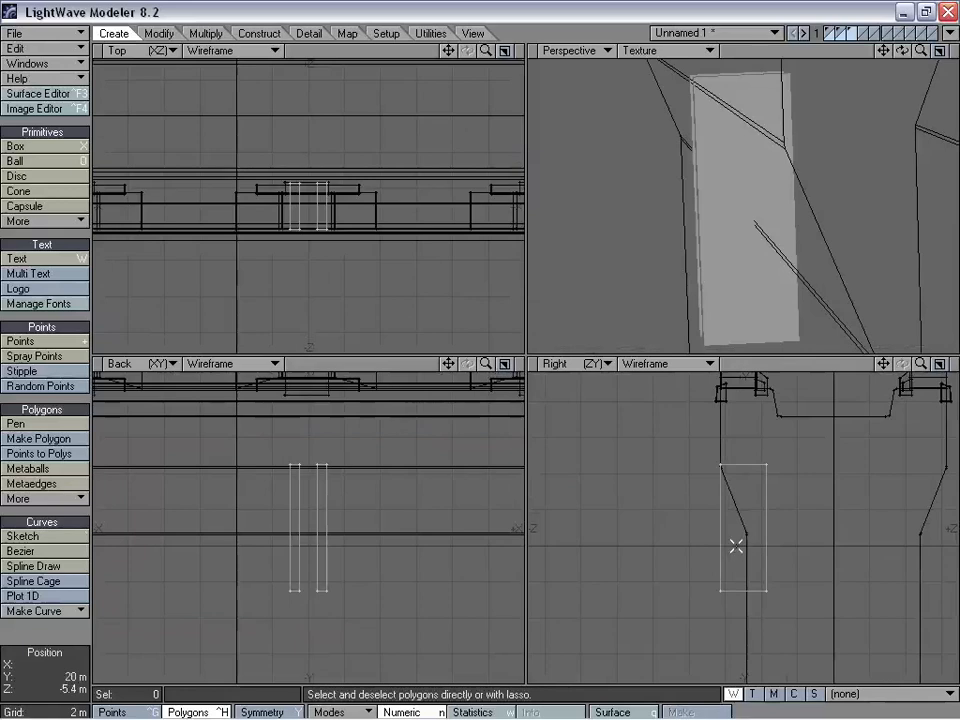
key(period)
key(b)
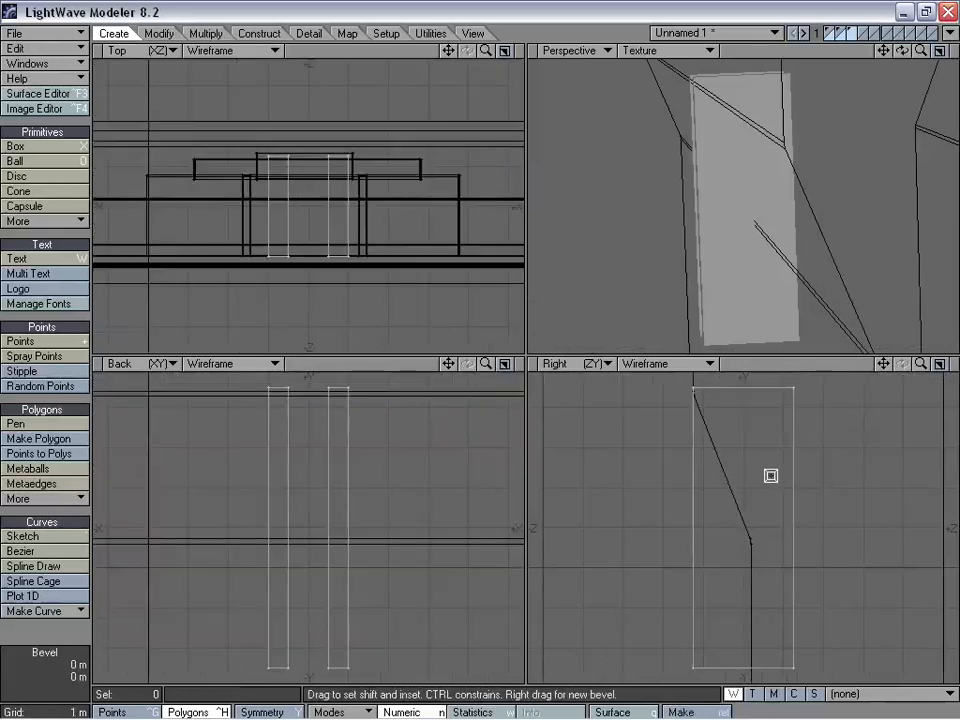
drag(767, 474, 767, 473)
key(ctrl+z)
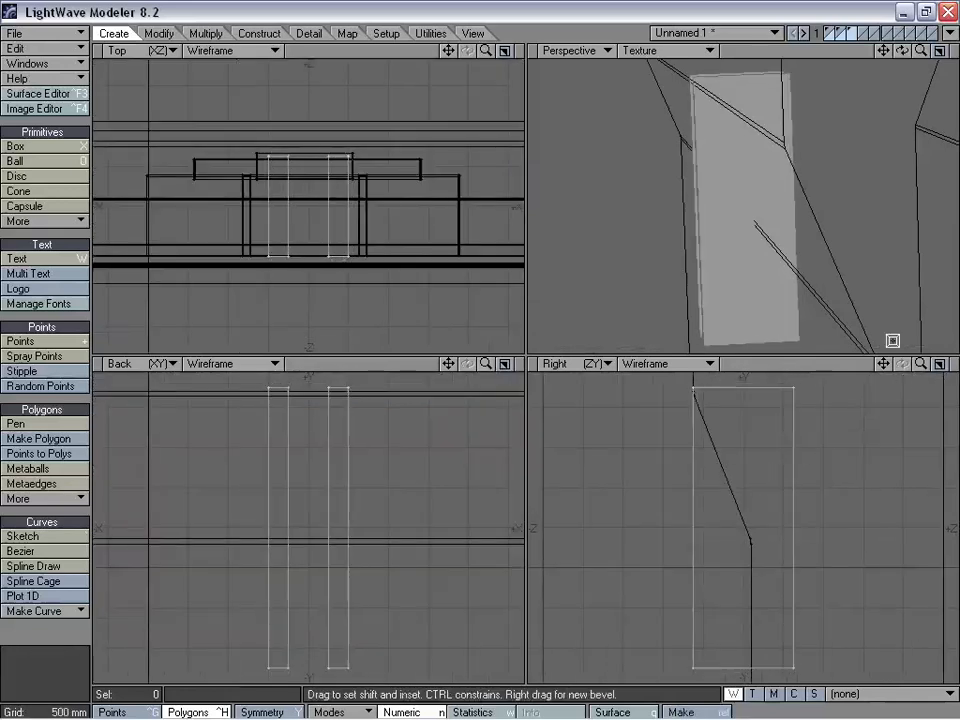
drag(883, 364, 853, 439)
drag(922, 366, 955, 366)
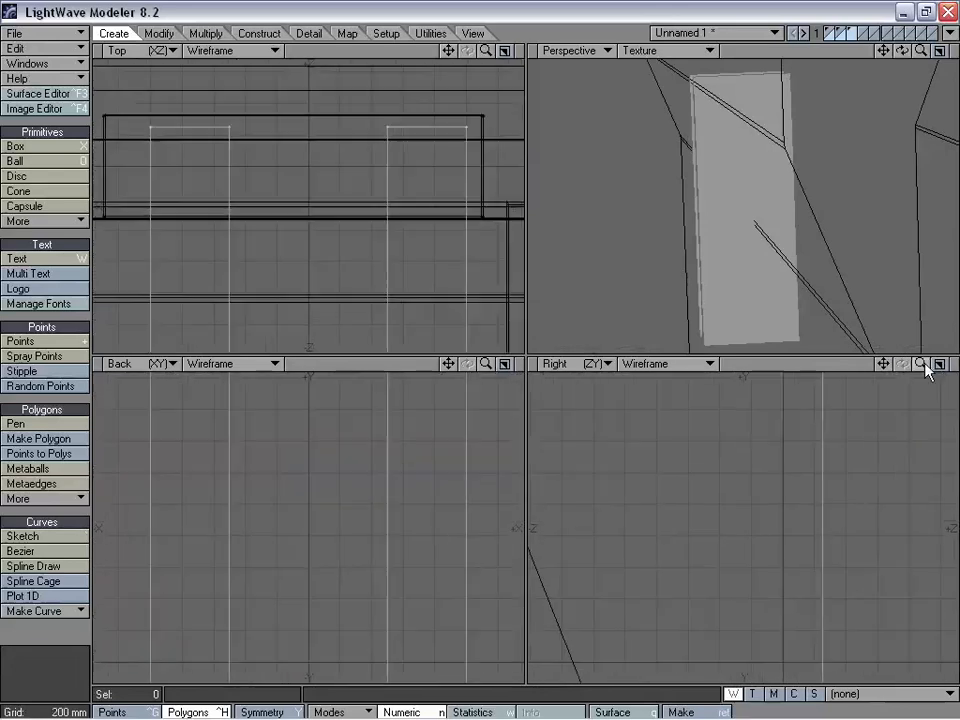
drag(883, 364, 845, 572)
drag(788, 520, 785, 530)
key(space)
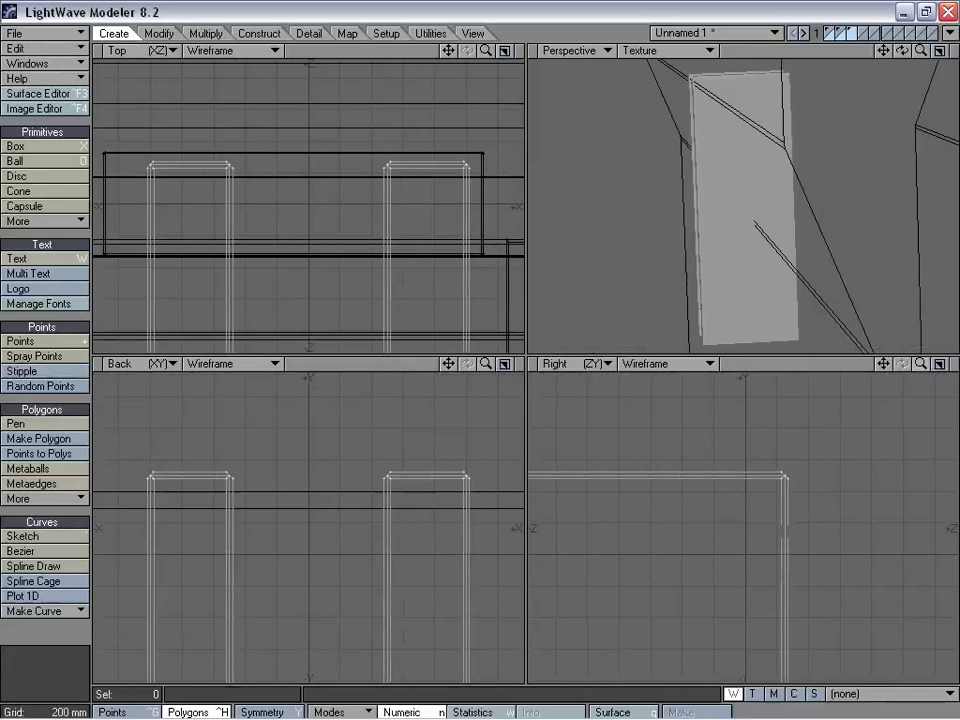
Step: Rotate both bars in the side profile so they tilt inward toward the upper flare's slope
drag(921, 365, 872, 366)
key(y)
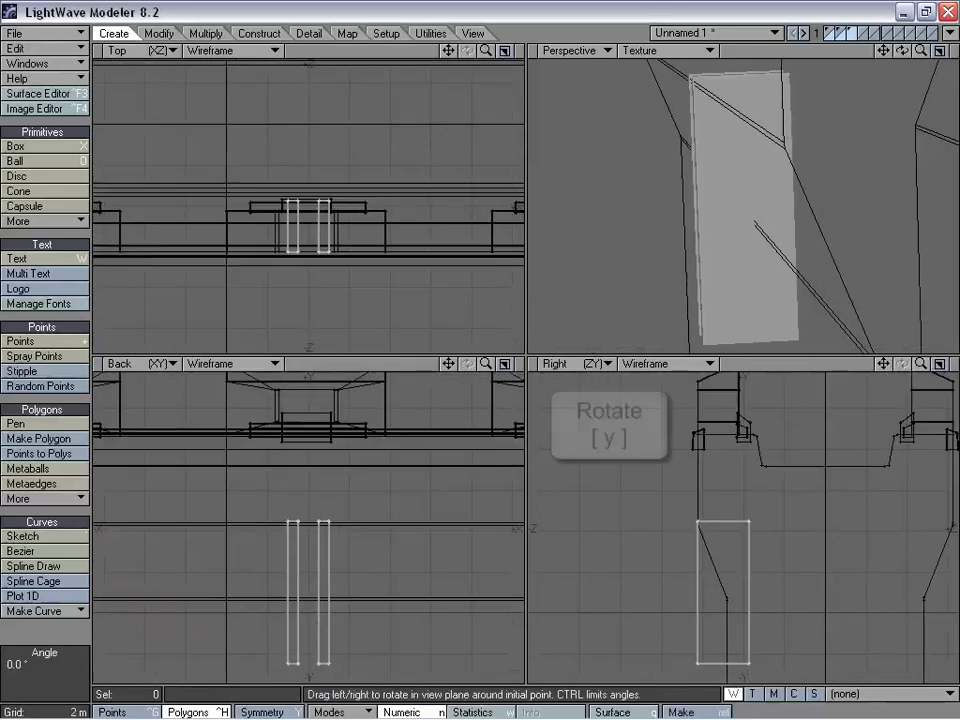
drag(708, 585, 739, 579)
key(t)
key(y)
Step: Move the tilted bars up and outward so they bridge the upper flare and meet the vertical wall face
key(t)
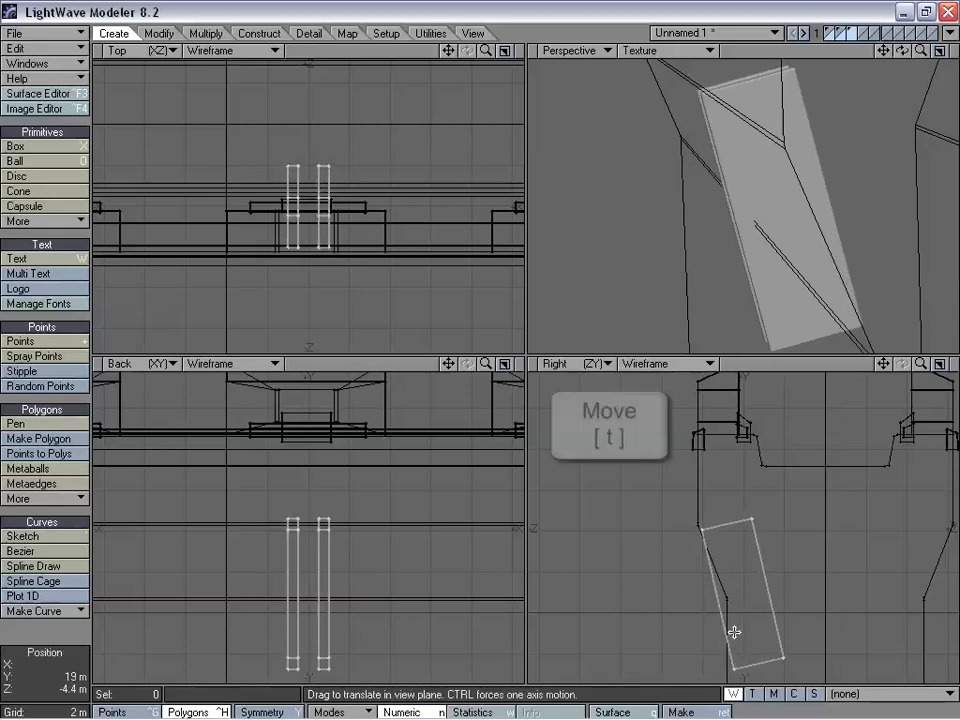
drag(735, 628, 726, 597)
key(y)
key(t)
drag(887, 365, 871, 320)
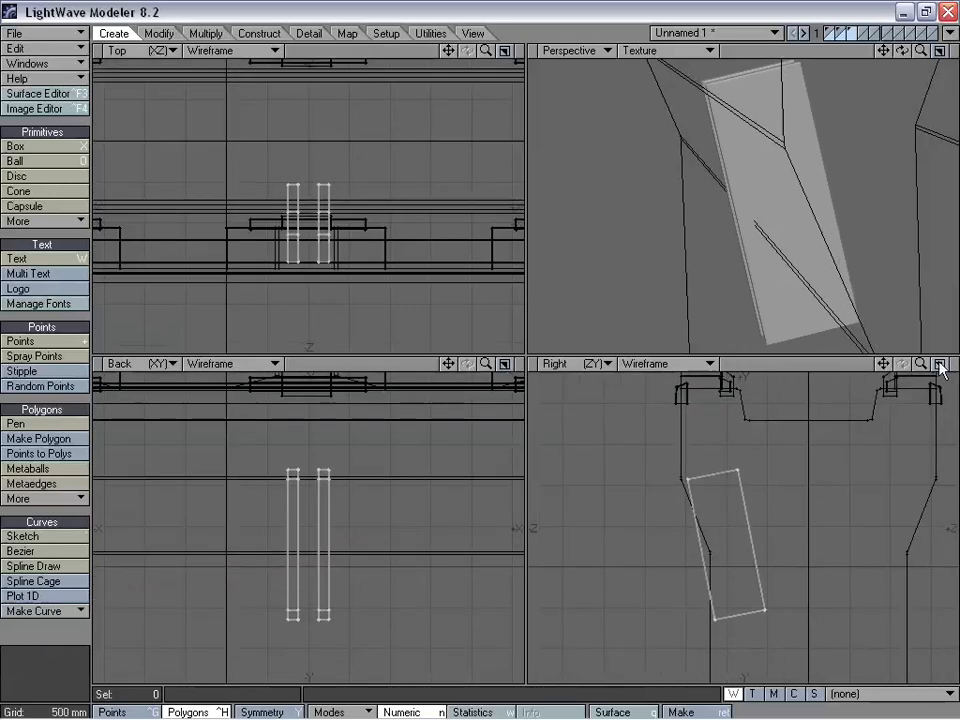
drag(922, 365, 956, 365)
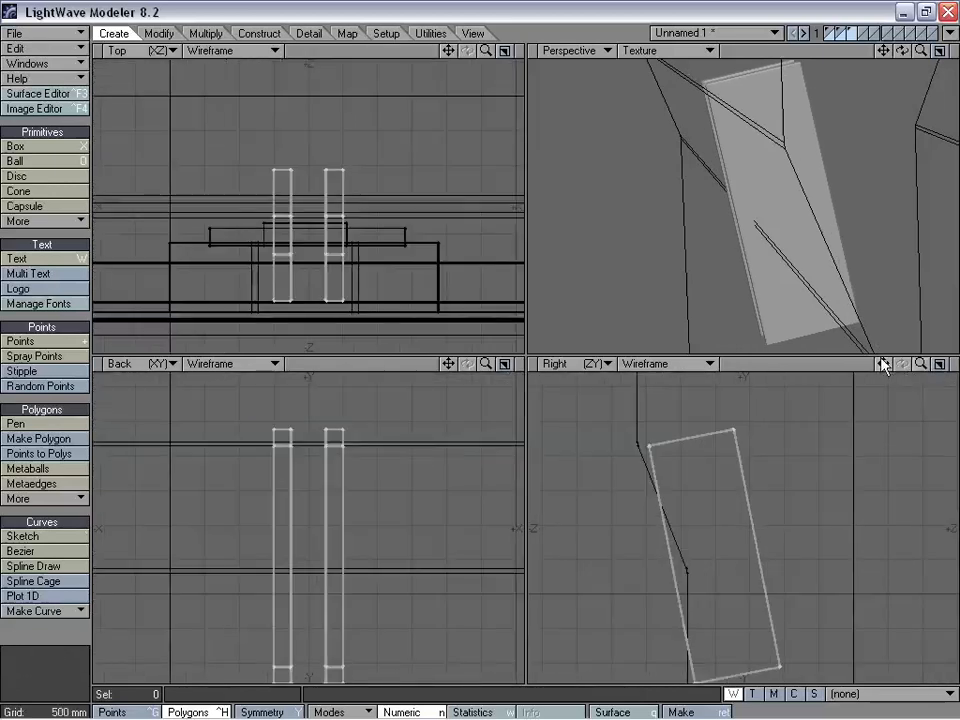
drag(881, 362, 877, 319)
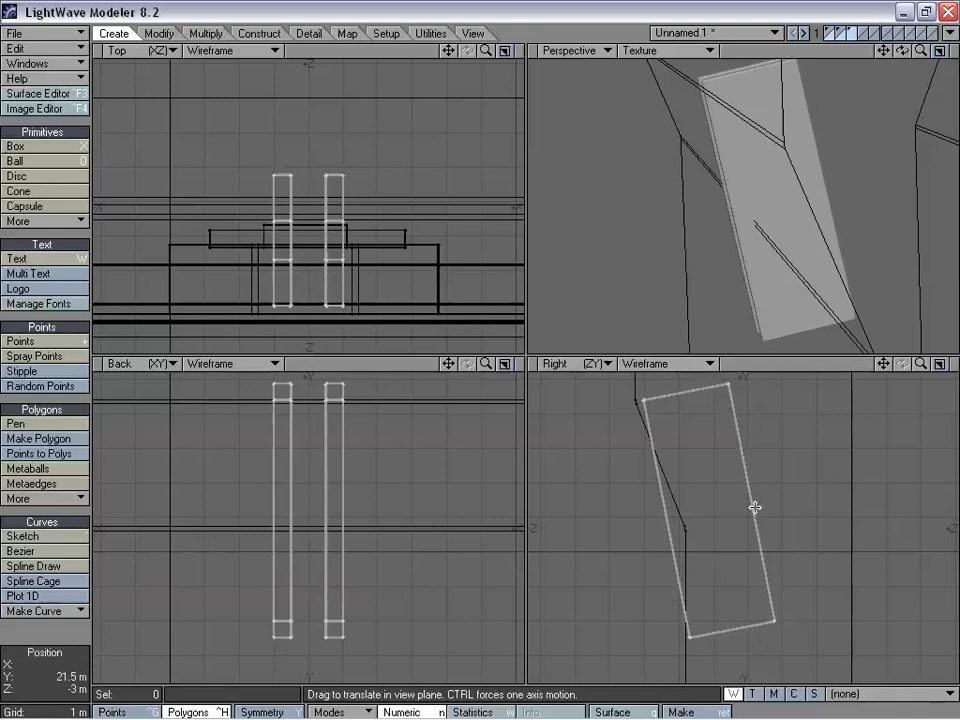
key(space)
Step: Delete the bars' bottom, top and rear polygons, keeping the front and side faces
right_drag(667, 560, 845, 570)
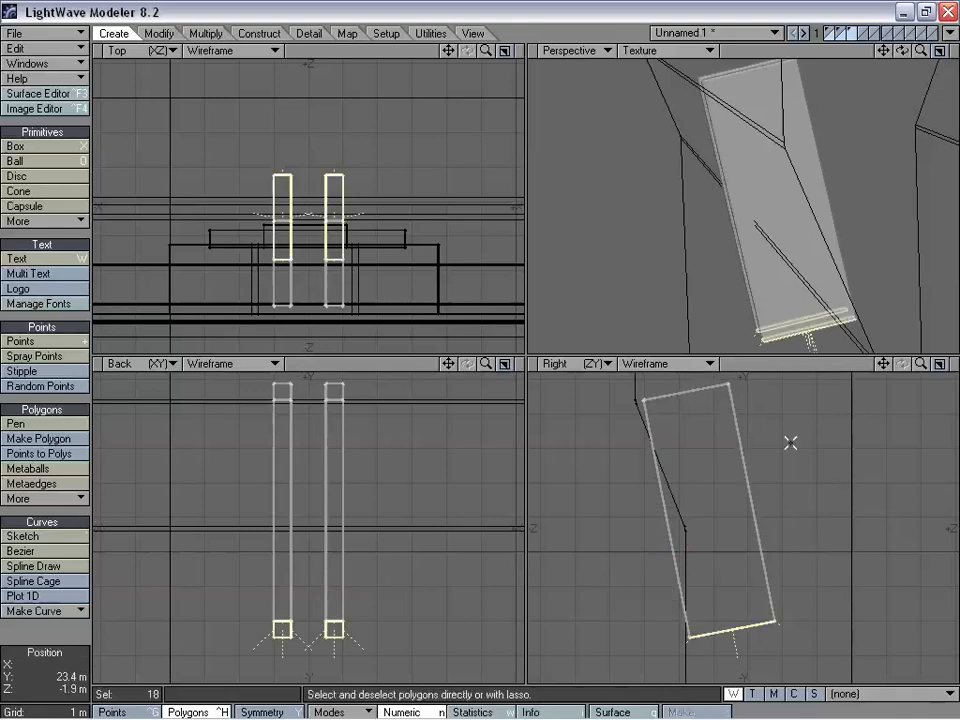
key(Delete)
mouse_move(776, 391)
right_down()
mouse_move(666, 349)
mouse_move(775, 425)
right_up()
key(Delete)
right_drag(810, 408, 719, 340)
right_drag(865, 664, 835, 430)
key(Delete)
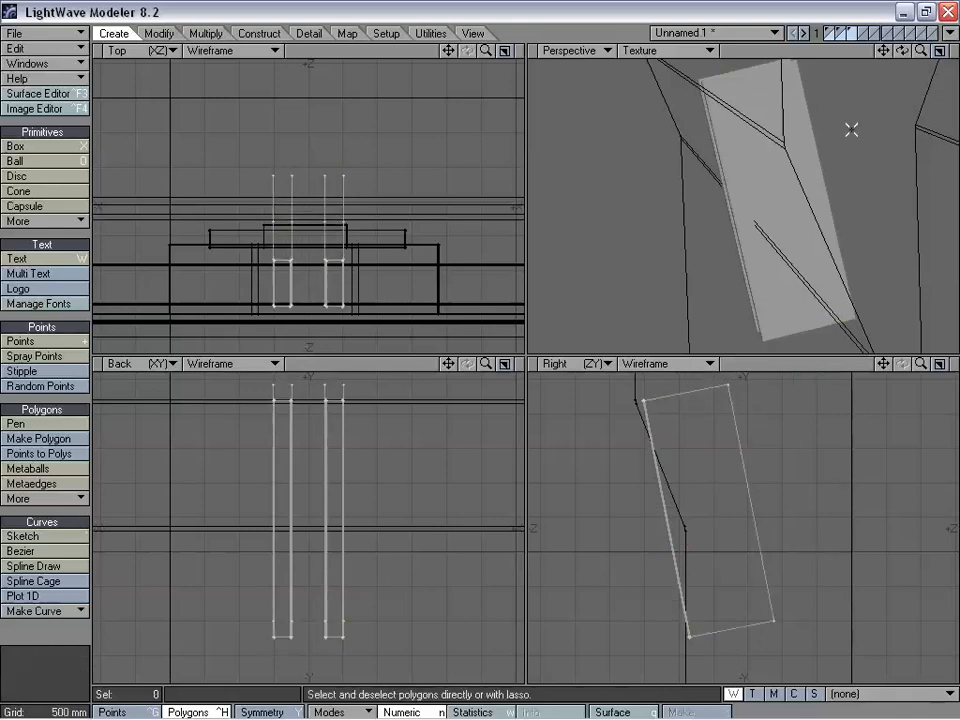
Step: Check the bars against the wall, then duplicate the pair and move the copy along X beneath the battlement at the wall's +X end
mouse_move(902, 50)
mouse_down()
mouse_move(904, 194)
mouse_move(882, 170)
mouse_up()
click(833, 34)
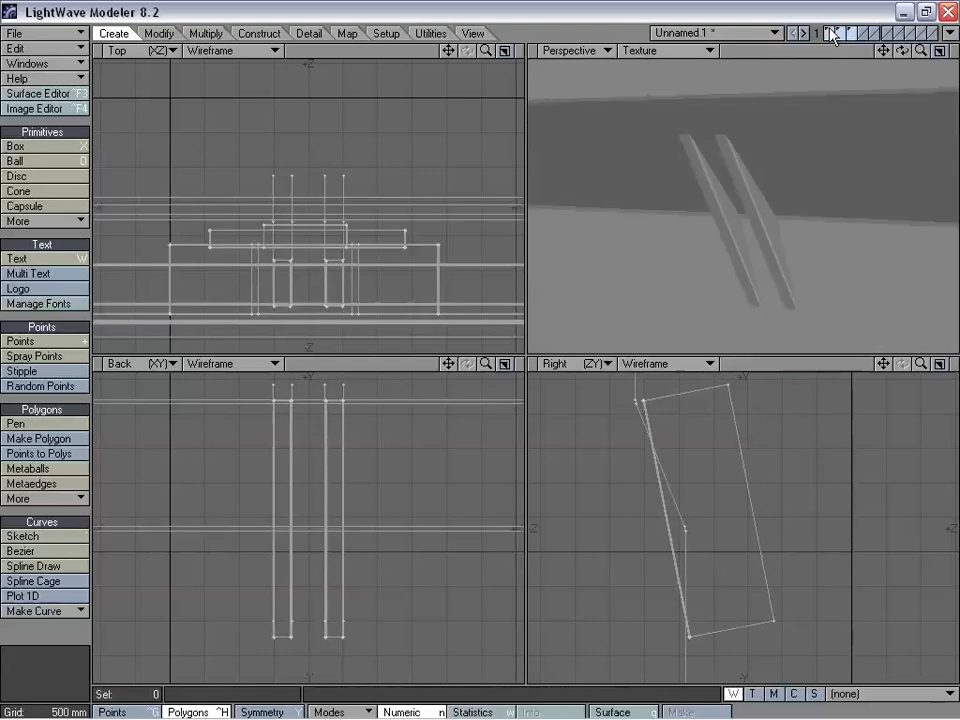
alt+drag(806, 181, 813, 161)
drag(920, 51, 760, 275)
click(852, 34)
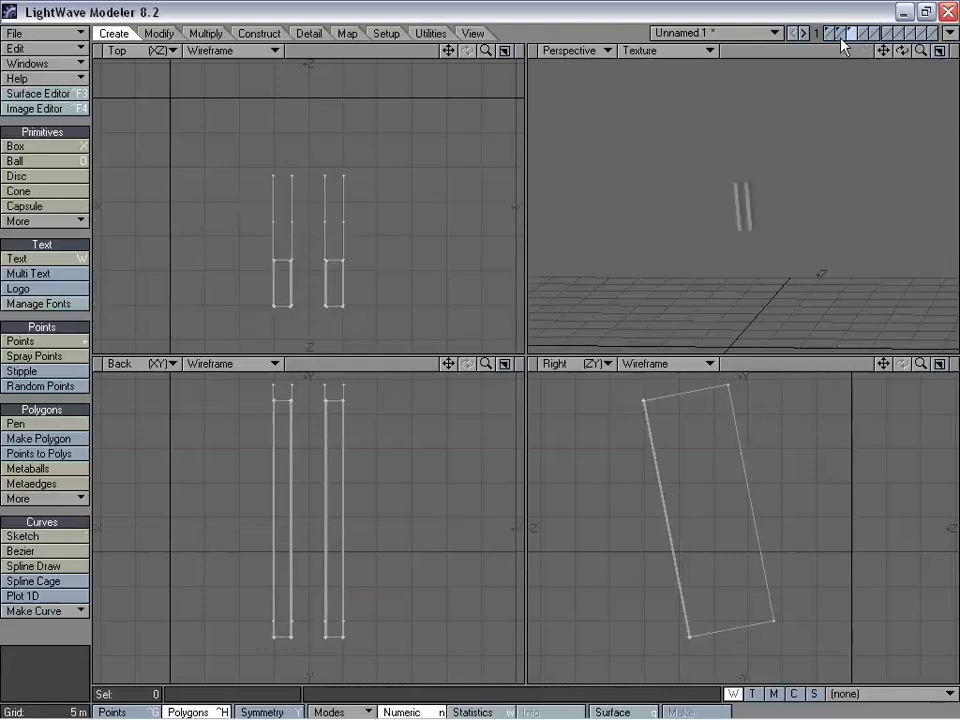
click(840, 39)
mouse_move(486, 364)
mouse_down()
mouse_move(460, 366)
mouse_move(484, 367)
mouse_up()
key(shift+apostrophe)
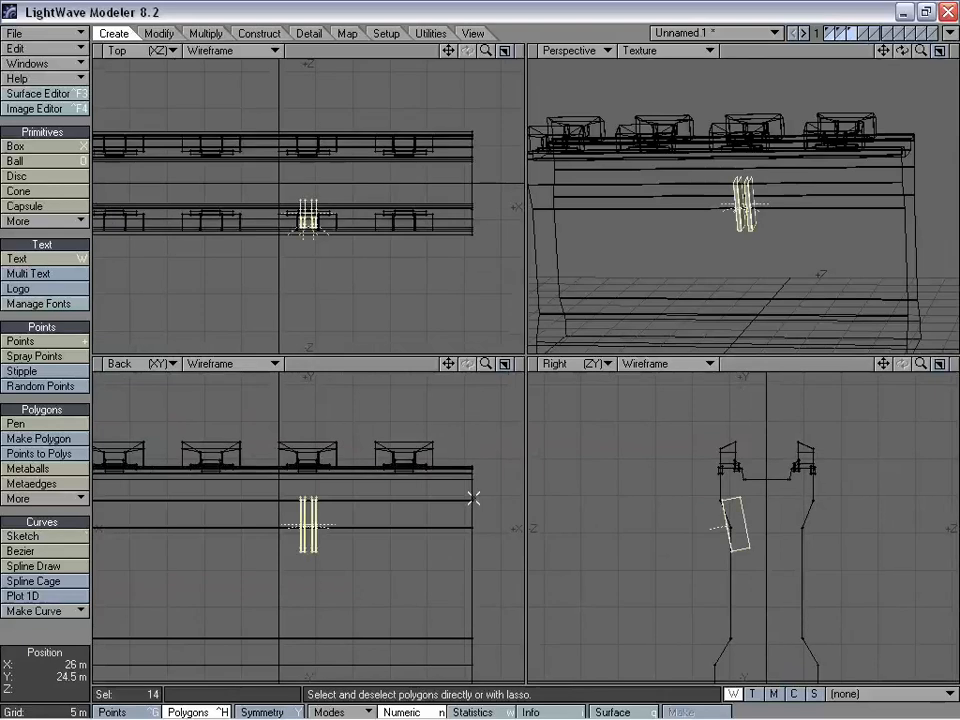
key(c)
key(v)
key(t)
drag(378, 516, 474, 516)
Step: Nudge the copied bar pair by -100 mm along X to centre it beneath its battlement
drag(486, 365, 550, 365)
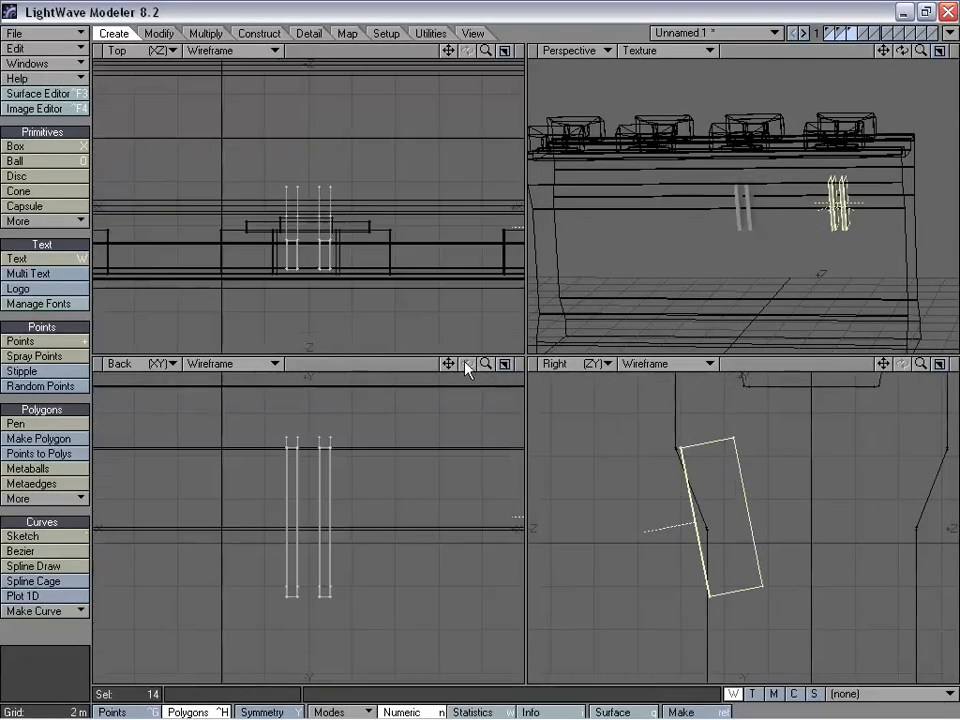
drag(448, 365, 200, 446)
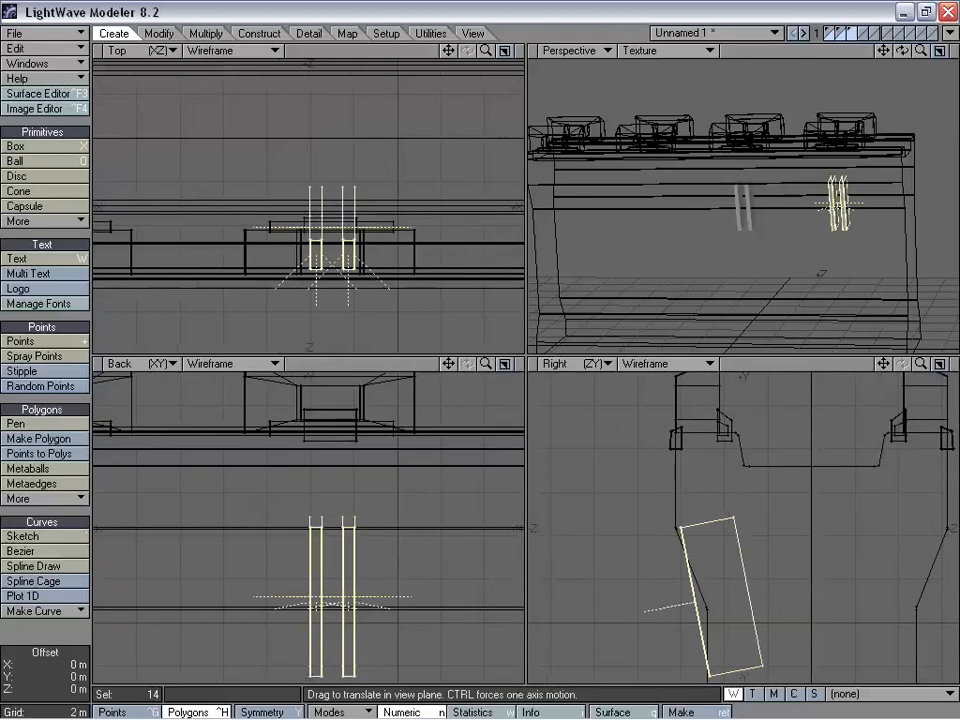
drag(486, 365, 542, 366)
drag(448, 365, 428, 442)
key(t)
drag(358, 561, 354, 561)
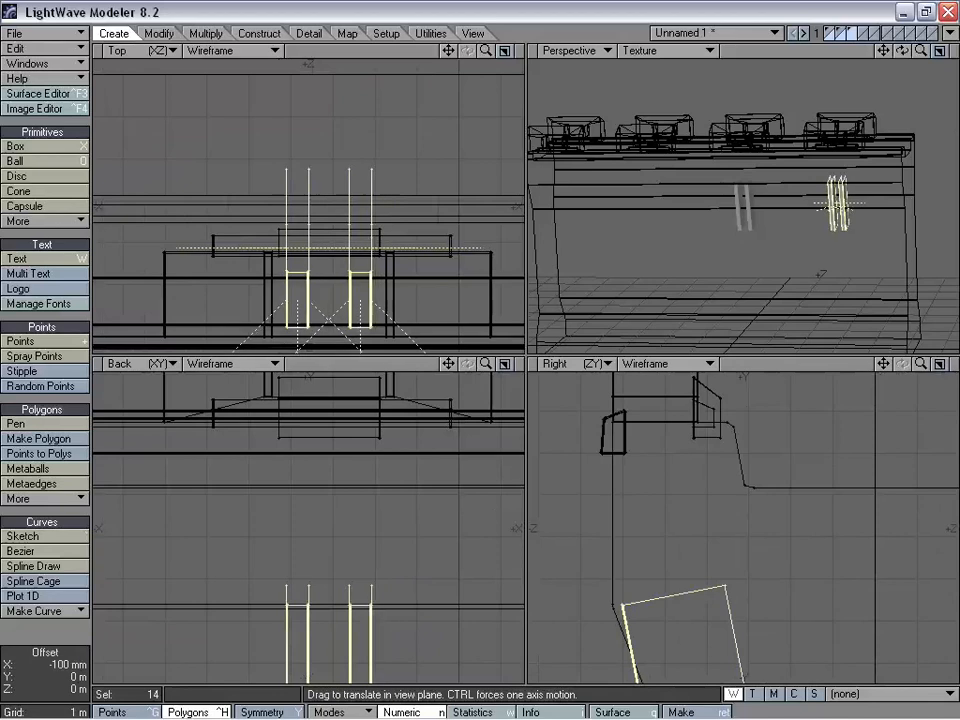
drag(486, 364, 589, 337)
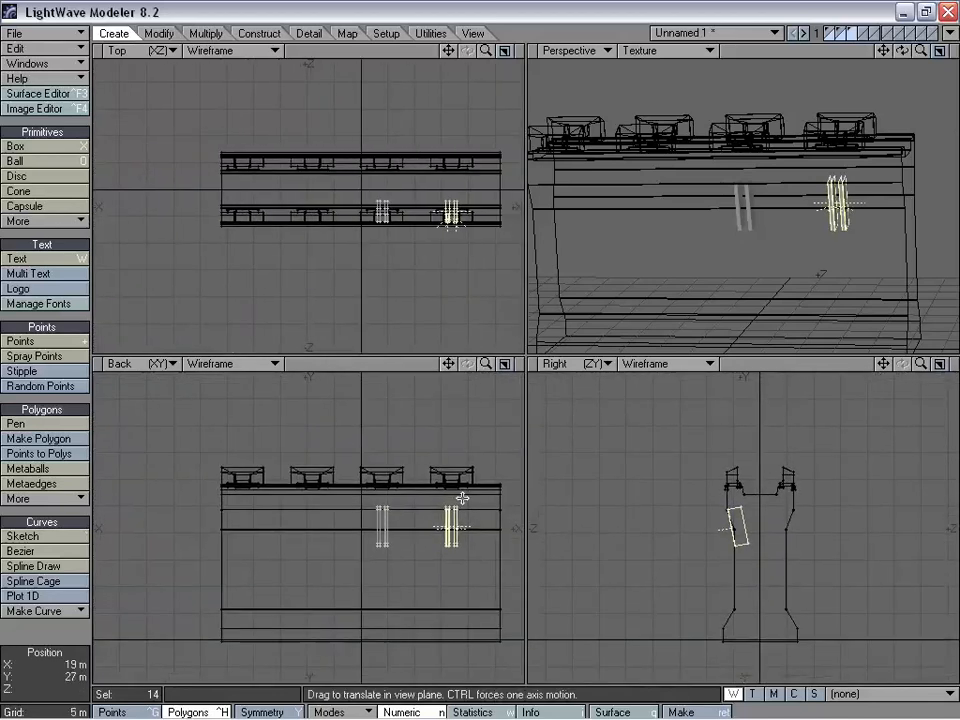
Step: Place two more copies of the bar pair beneath the remaining battlements on the -X side, deselect, and view them with the whole wall
drag(453, 527, 314, 527)
key(shift+a)
drag(496, 366, 547, 368)
drag(406, 502, 243, 502)
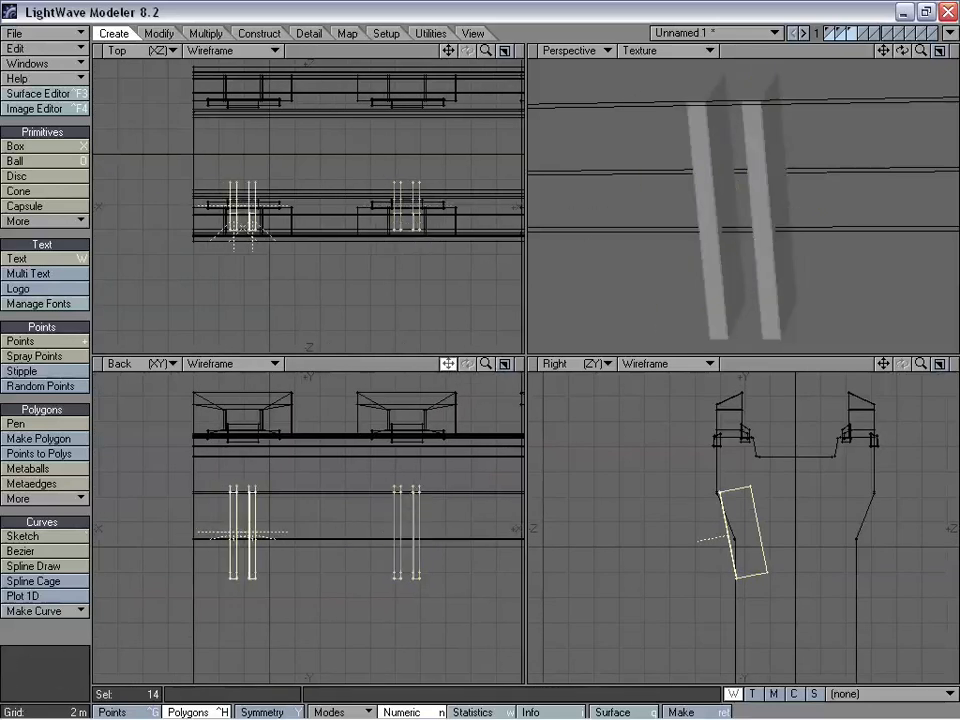
drag(448, 364, 528, 365)
key(slash)
key(a)
drag(902, 50, 786, 184)
click(848, 35)
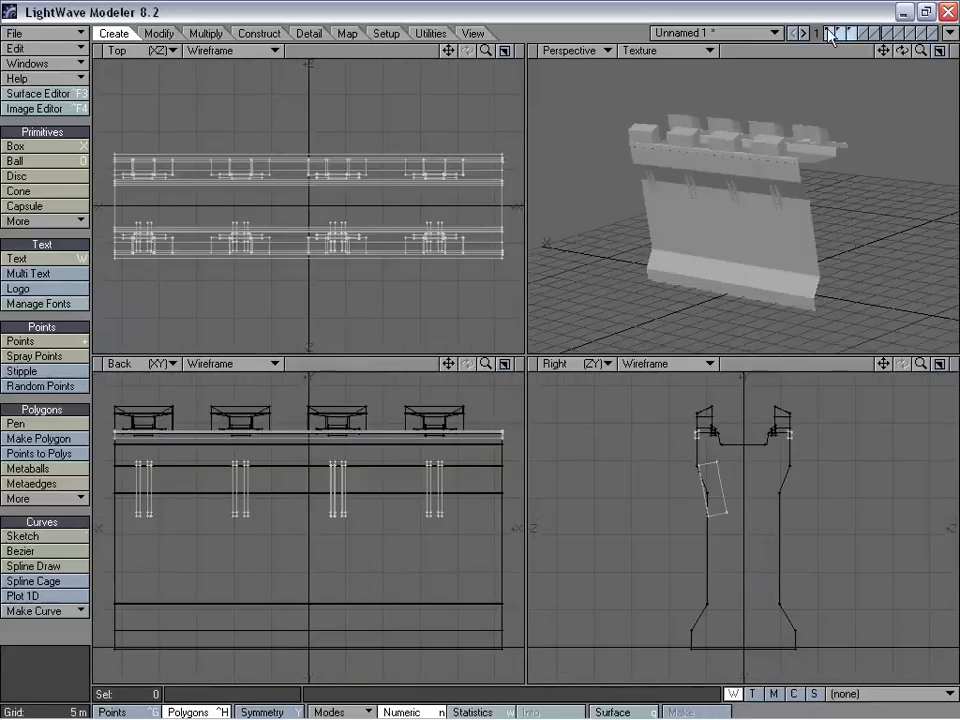
mouse_move(819, 107)
alt+mouse_down()
mouse_move(764, 174)
mouse_move(793, 161)
mouse_move(767, 184)
mouse_move(696, 193)
mouse_move(809, 193)
mouse_move(767, 191)
mouse_move(750, 236)
mouse_move(716, 208)
mouse_move(783, 234)
mouse_move(781, 219)
alt+mouse_up()
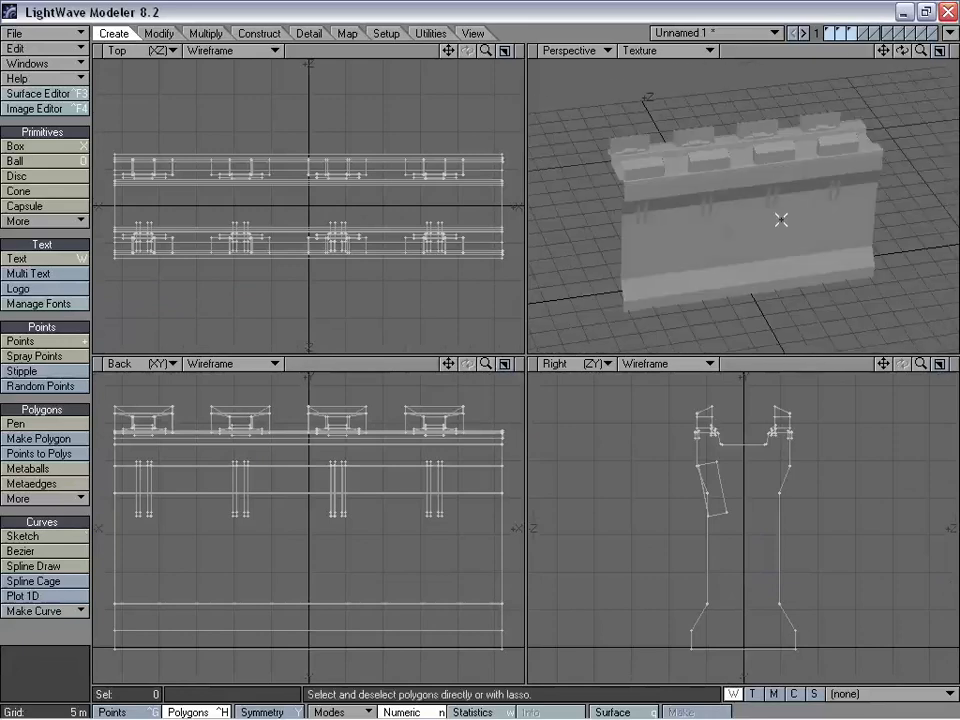
Step: Mirror the bar pairs across the wall's centre plane at Z 0 m onto the opposite face, and show the trim layer with them
click(844, 35)
click(833, 40)
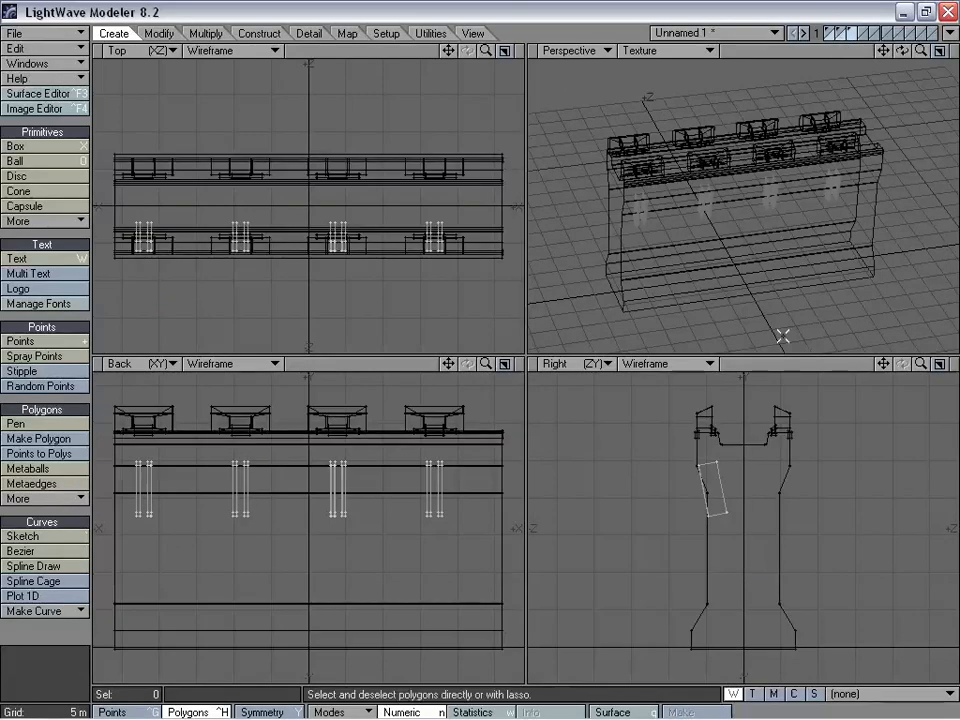
key(shift+v)
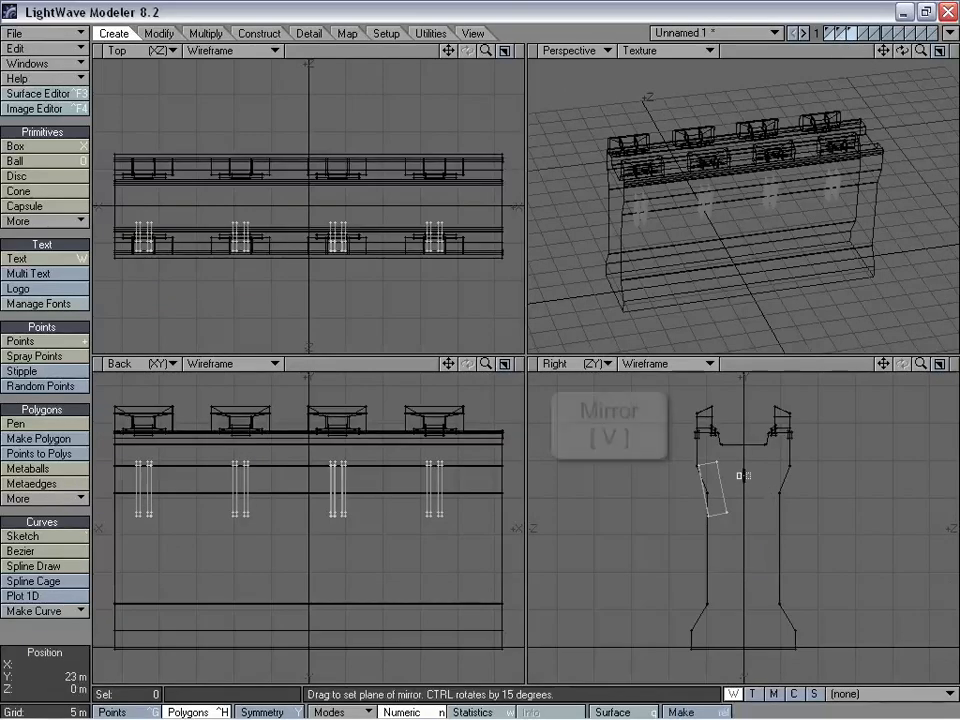
click(744, 476)
click(743, 481)
drag(743, 481, 743, 491)
key(space)
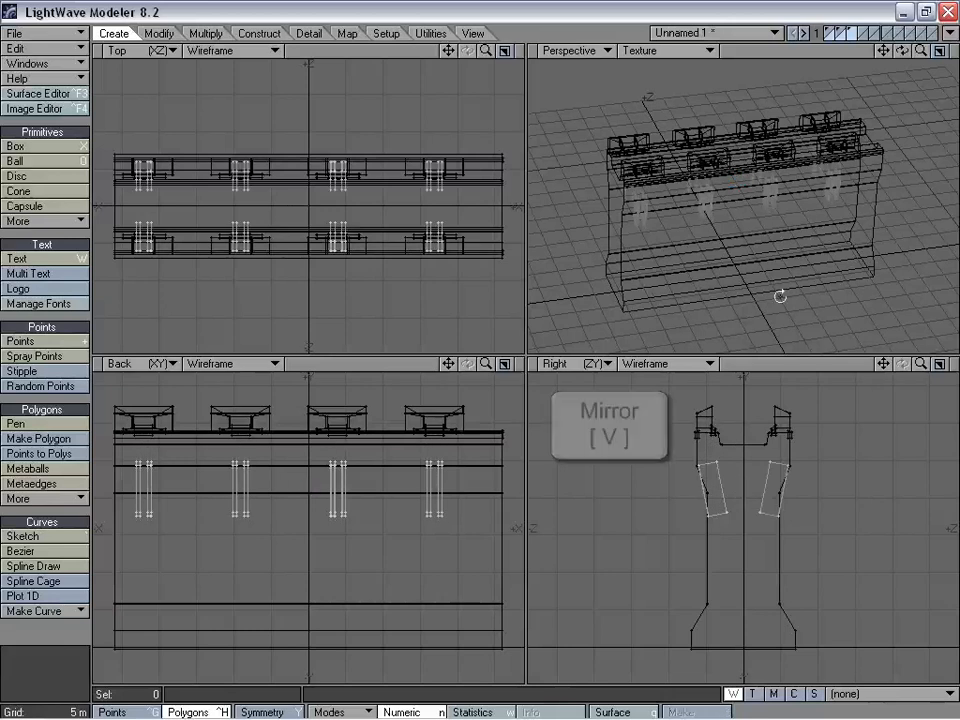
alt+drag(780, 296, 853, 73)
shift+click(841, 32)
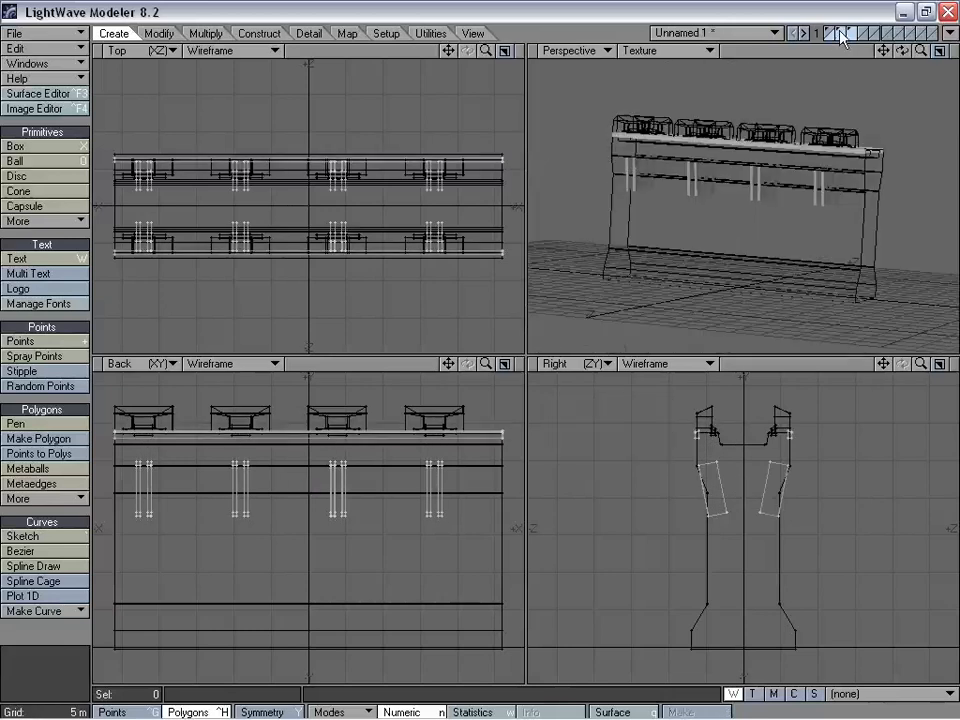
Step: View the bars with the wall and trim, then make the empty fourth layer active with the first three layers as background
shift+click(829, 32)
alt+drag(797, 104, 713, 244)
click(861, 33)
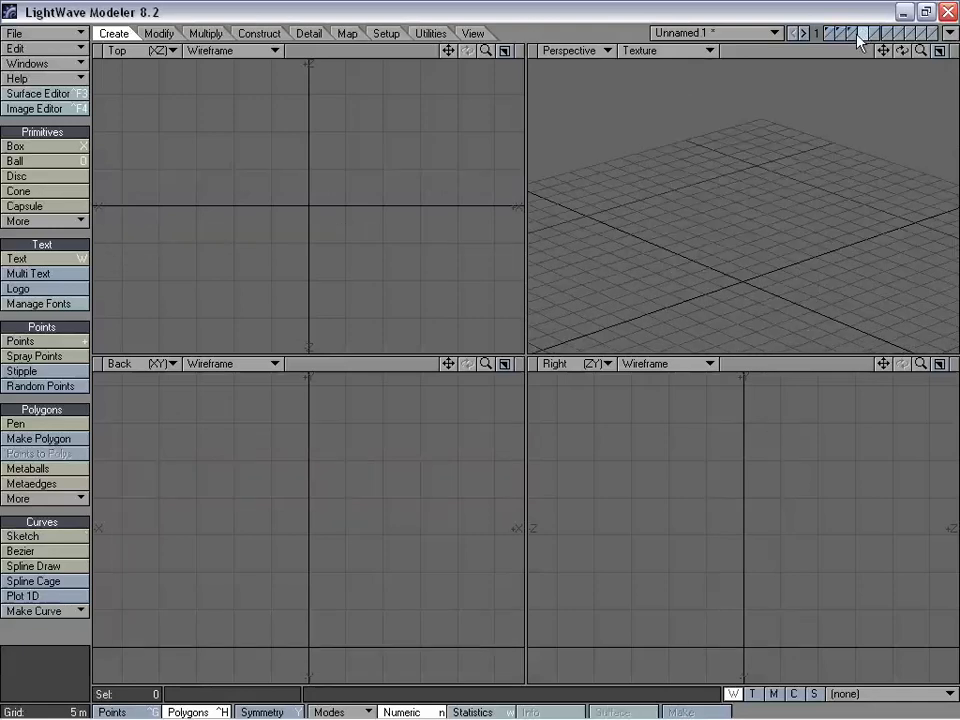
click(855, 37)
shift+click(843, 38)
shift+click(832, 38)
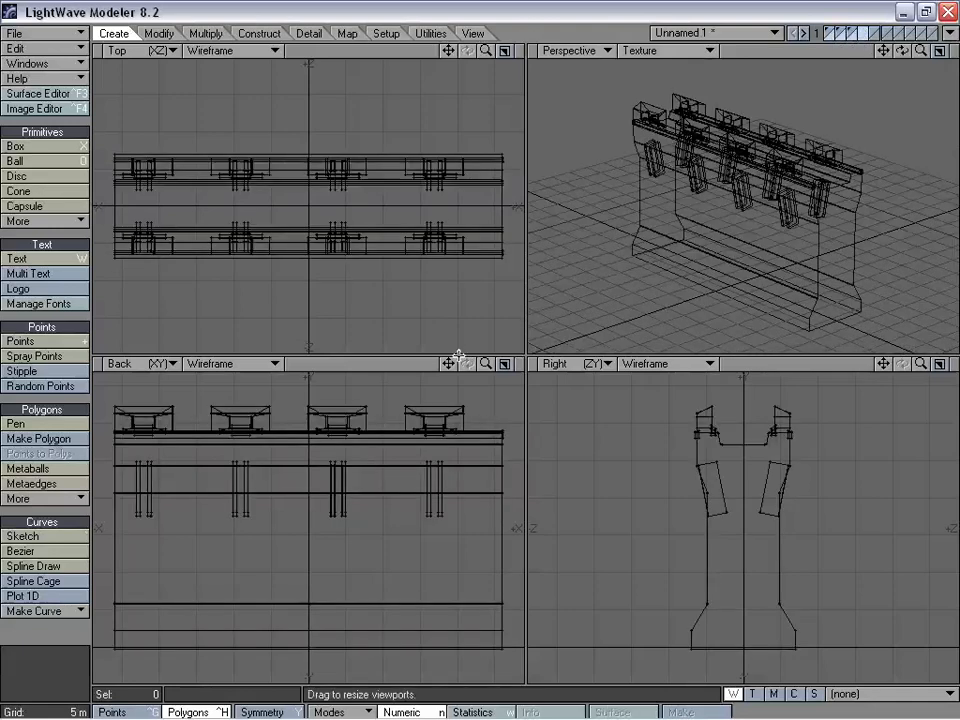
Step: Draw a narrow upright box on the wall's -Z face, just beneath the trim ledge between the first two battlements at the -X end
drag(449, 363, 577, 441)
drag(487, 364, 600, 366)
drag(449, 364, 530, 394)
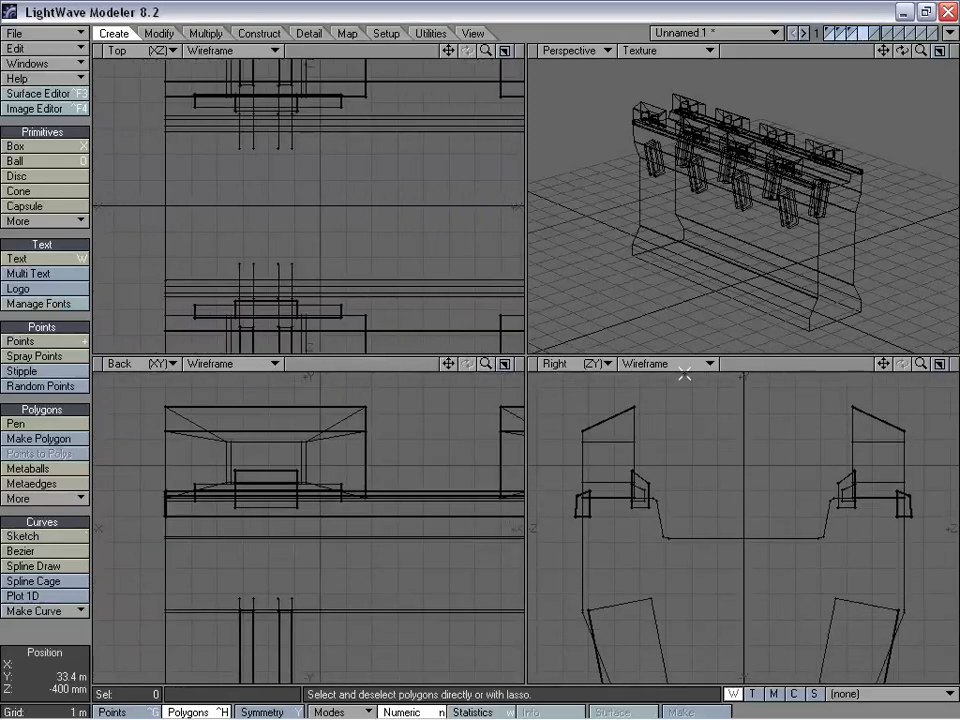
drag(883, 364, 542, 321)
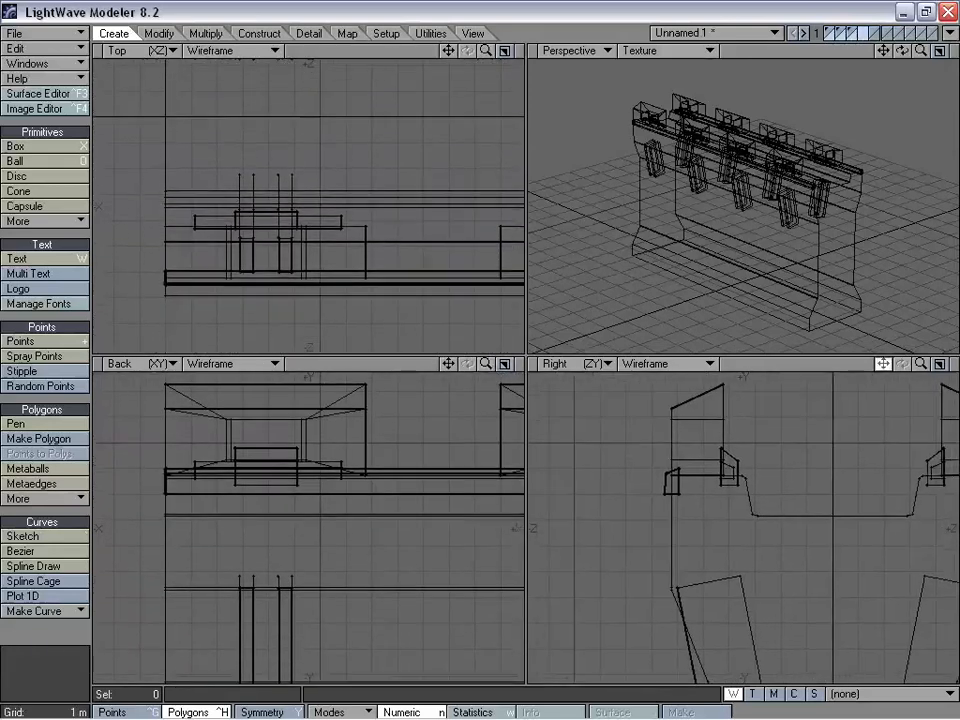
key(x)
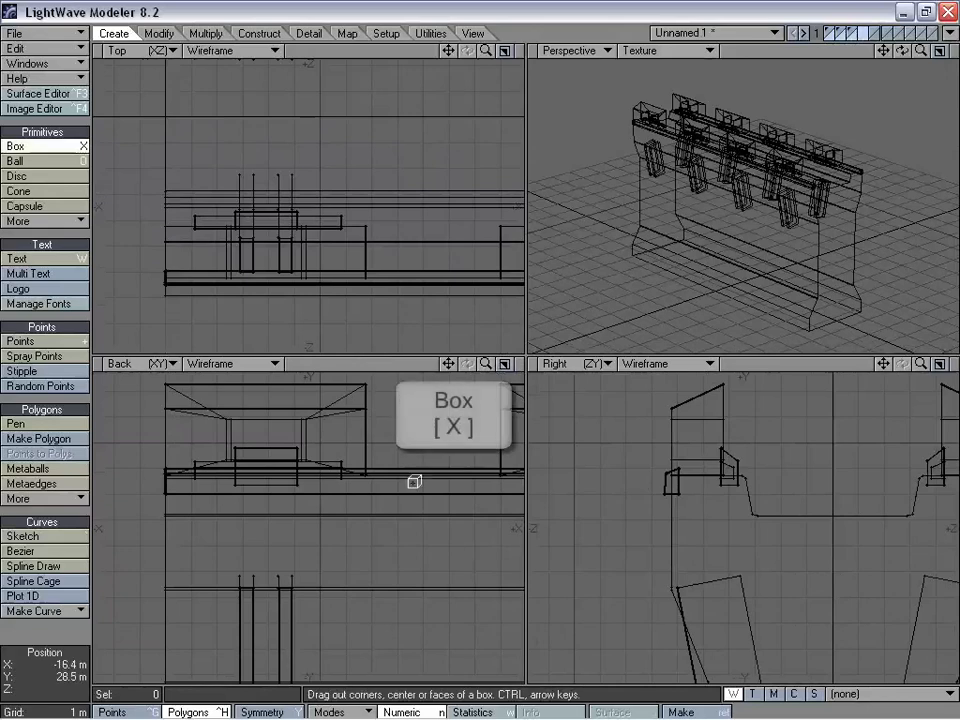
drag(383, 483, 406, 522)
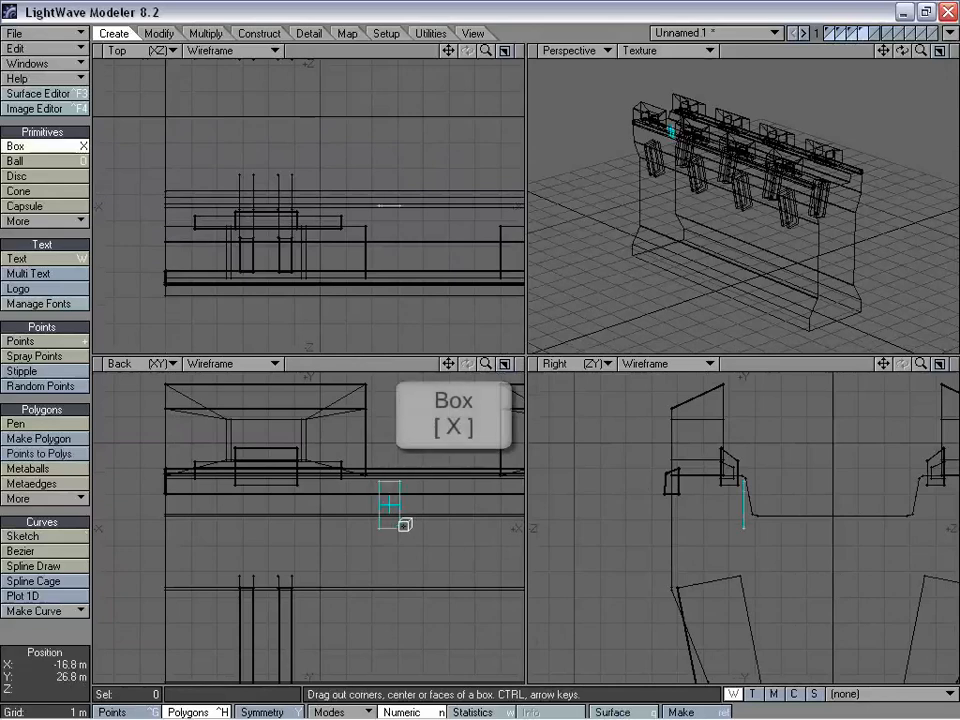
drag(725, 491, 657, 501)
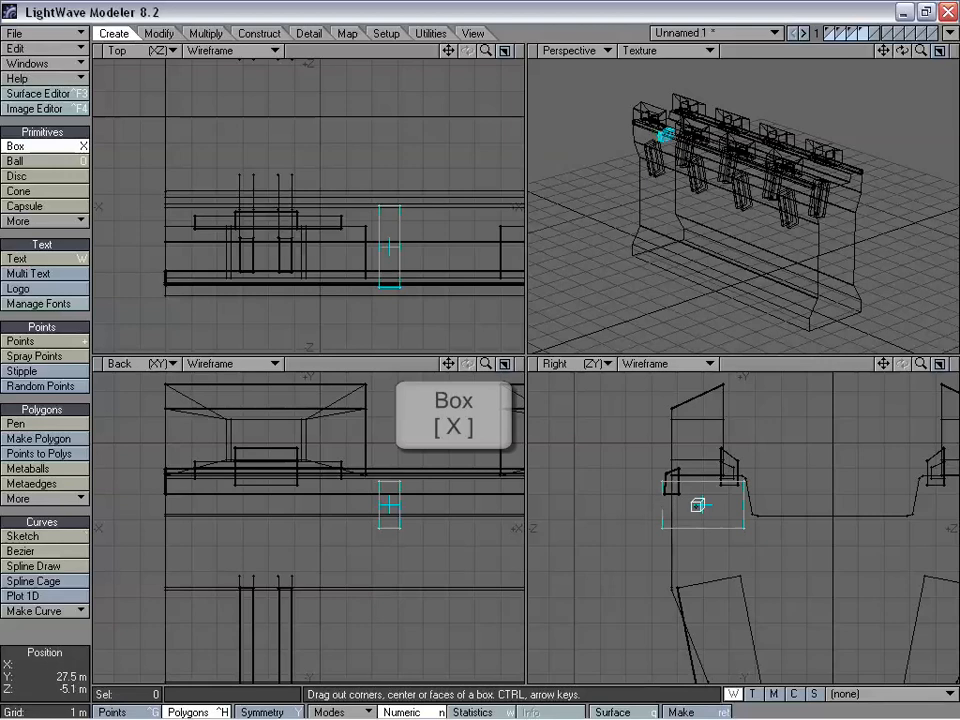
drag(736, 504, 681, 505)
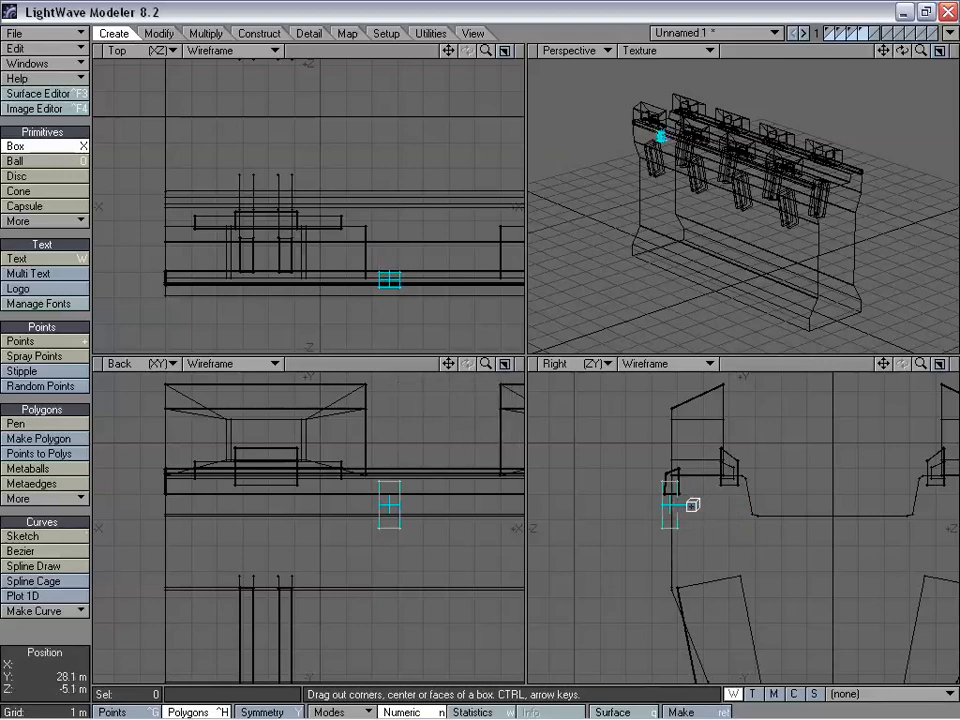
Step: Lengthen the box downward toward the wall's slope and centre it between the battlements at about X -15.4 m, Y 26.5 m
alt+drag(752, 231, 735, 204)
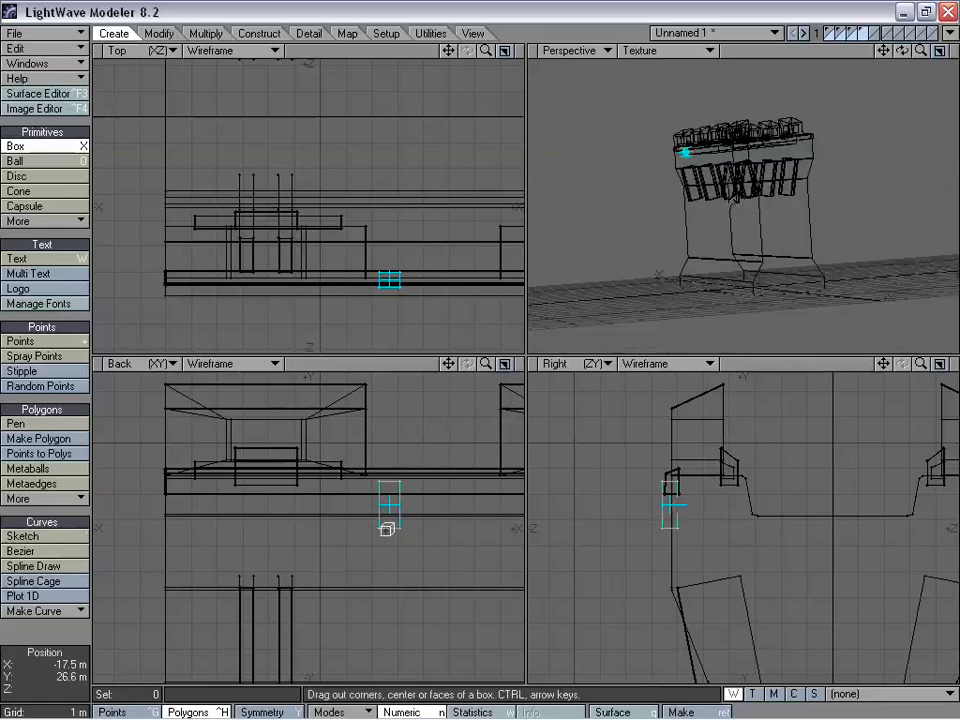
alt+drag(697, 203, 744, 180)
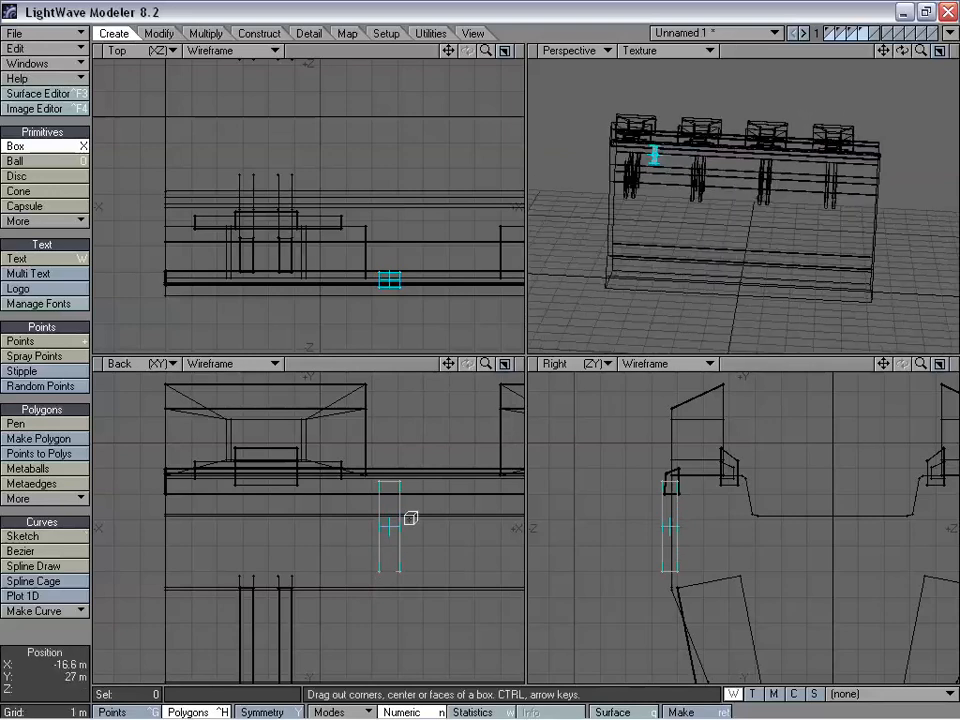
drag(392, 527, 440, 531)
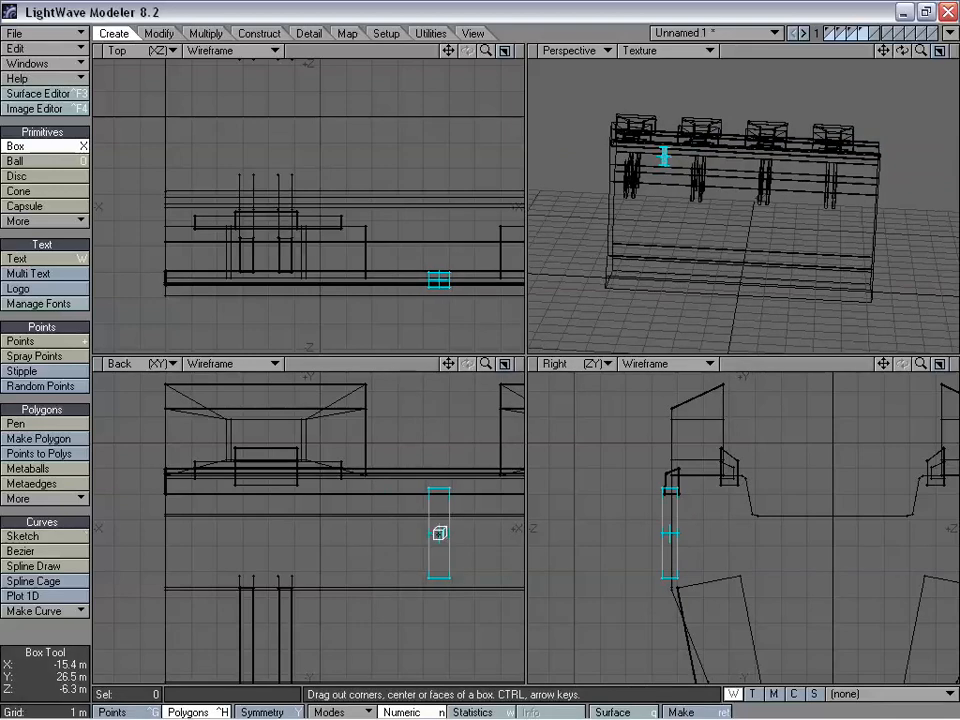
key(space)
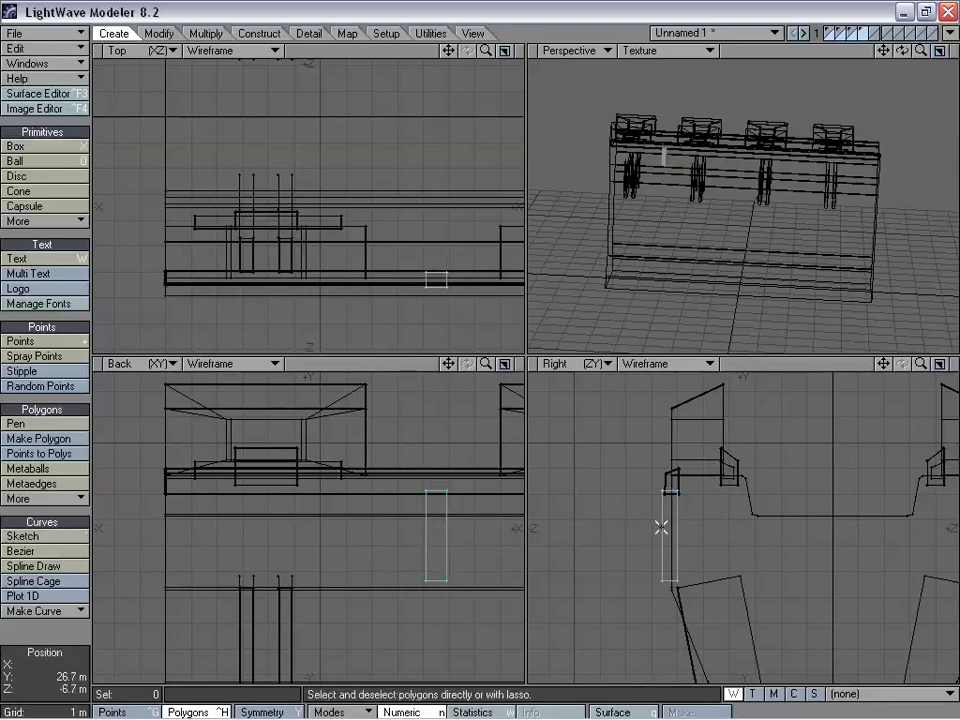
Step: Bevel all faces of the box to give the upright strip chamfered edges
key(a)
key(b)
drag(752, 513, 744, 512)
key(space)
mouse_move(826, 427)
right_down()
mouse_move(797, 345)
mouse_move(760, 372)
mouse_move(766, 474)
right_up()
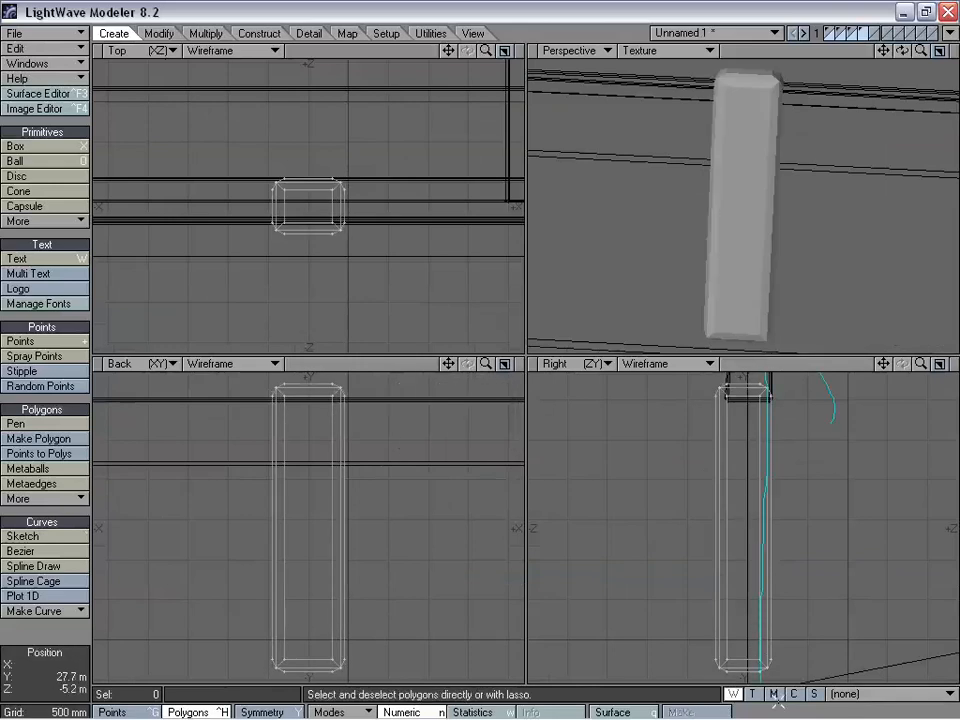
mouse_move(778, 700)
right_down()
mouse_move(873, 432)
mouse_move(778, 712)
mouse_move(842, 470)
right_up()
mouse_move(812, 405)
right_down()
mouse_move(778, 343)
mouse_move(770, 714)
mouse_move(864, 450)
right_up()
key(slash)
Step: Show the strip together with the wall, trim and bar layers, and examine how it sits against the wall face
drag(921, 364, 810, 364)
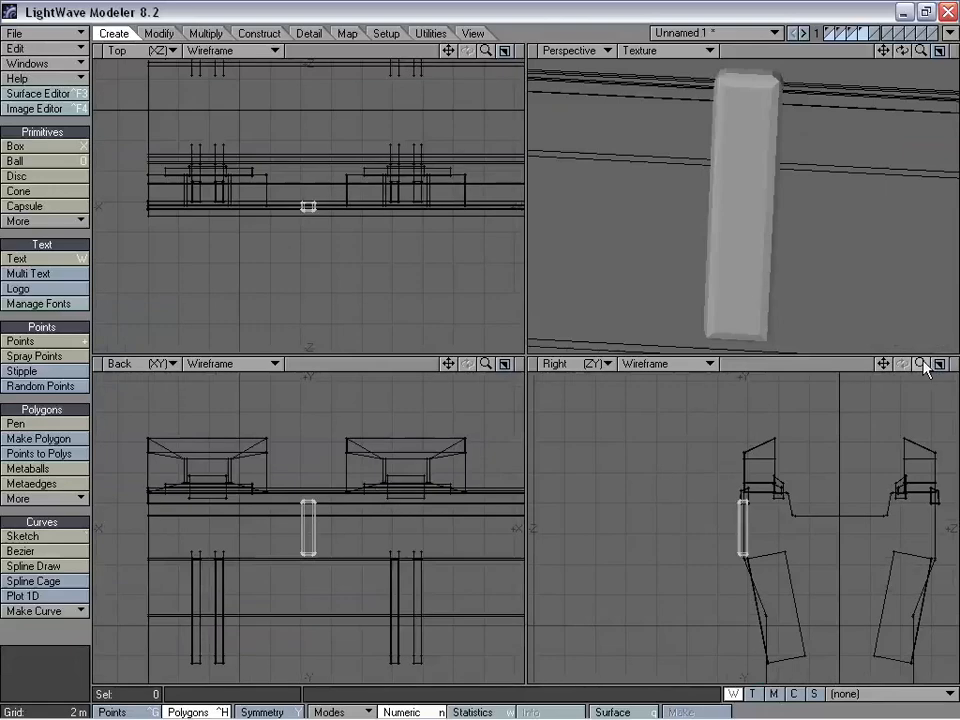
alt+drag(898, 182, 888, 172)
shift+click(851, 30)
shift+click(840, 29)
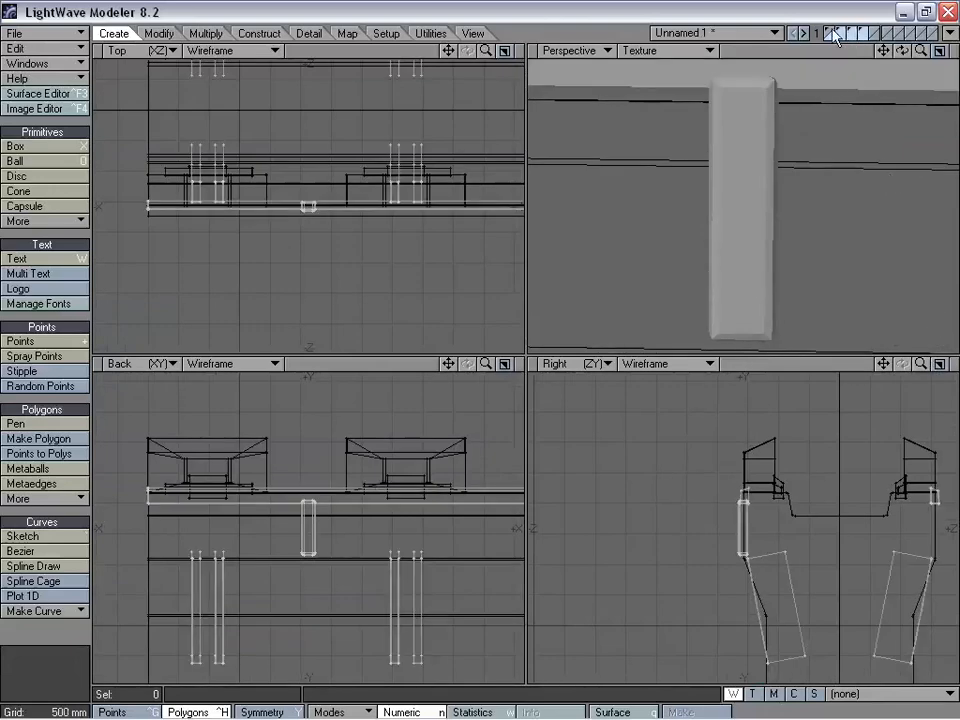
shift+click(832, 29)
drag(921, 51, 868, 52)
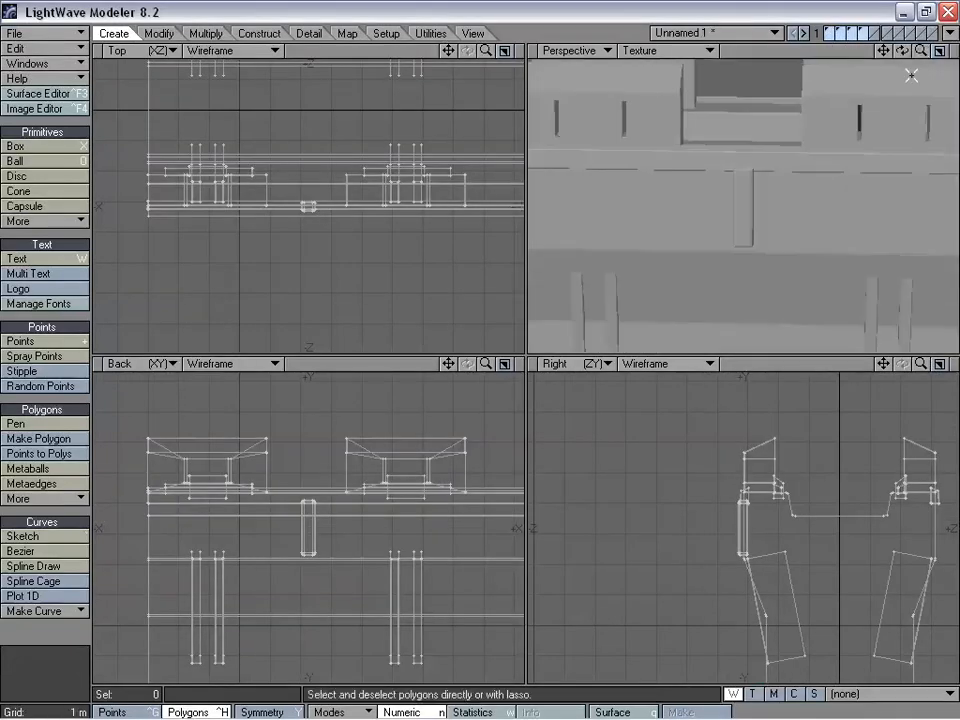
alt+drag(846, 231, 741, 186)
Step: Select the whole connected strip and move it slightly along +Z so its back sinks into the wall
click(741, 188)
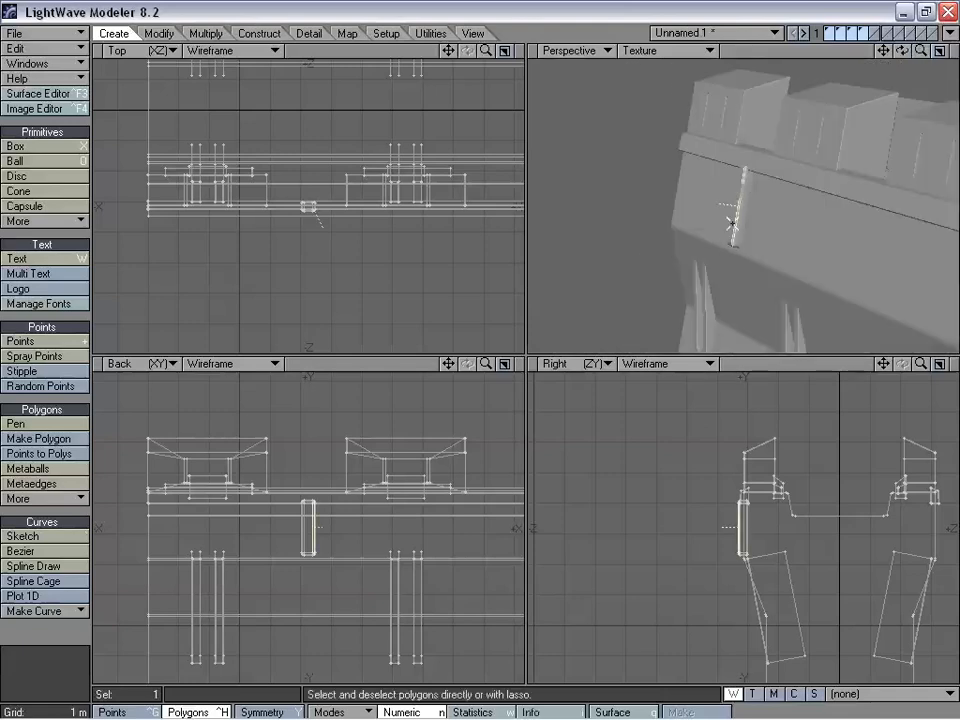
key(bracketright)
key(shift+a)
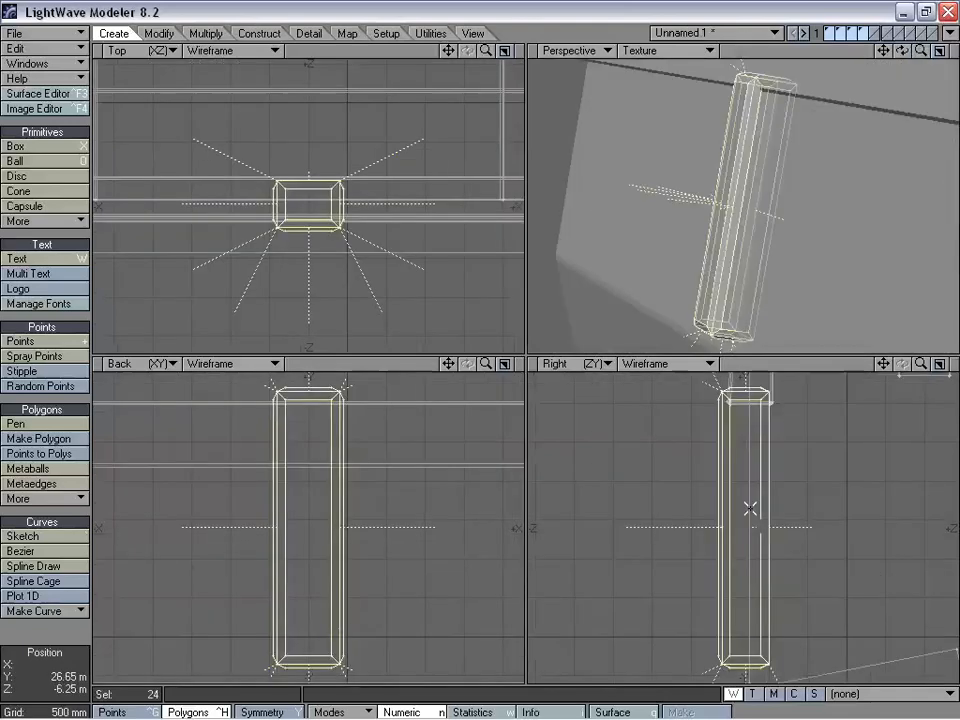
key(t)
drag(750, 509, 766, 509)
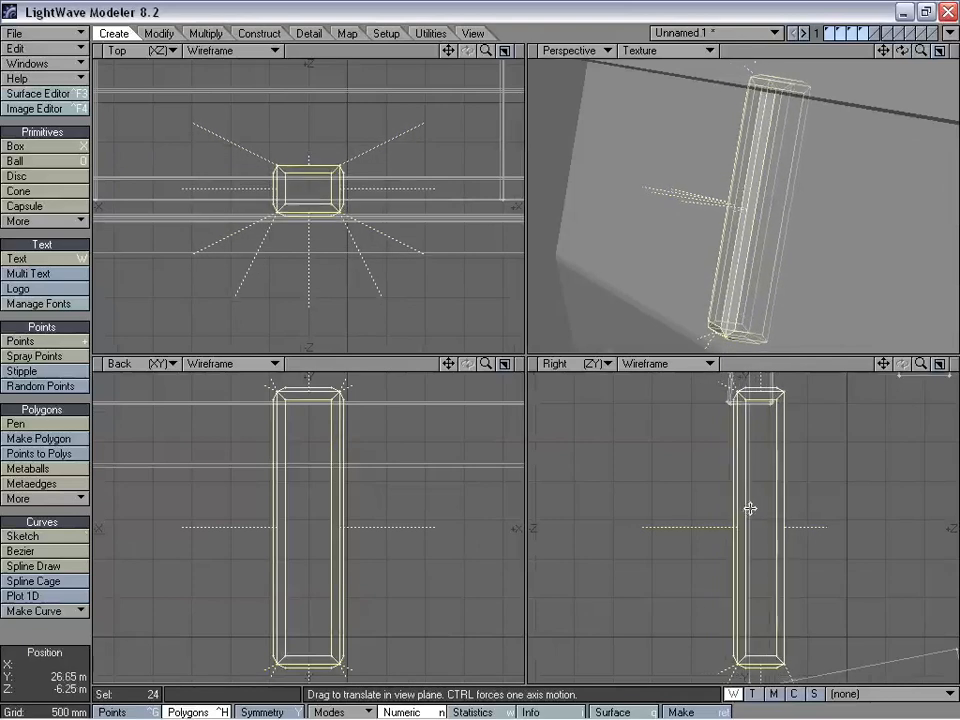
key(space)
key(slash)
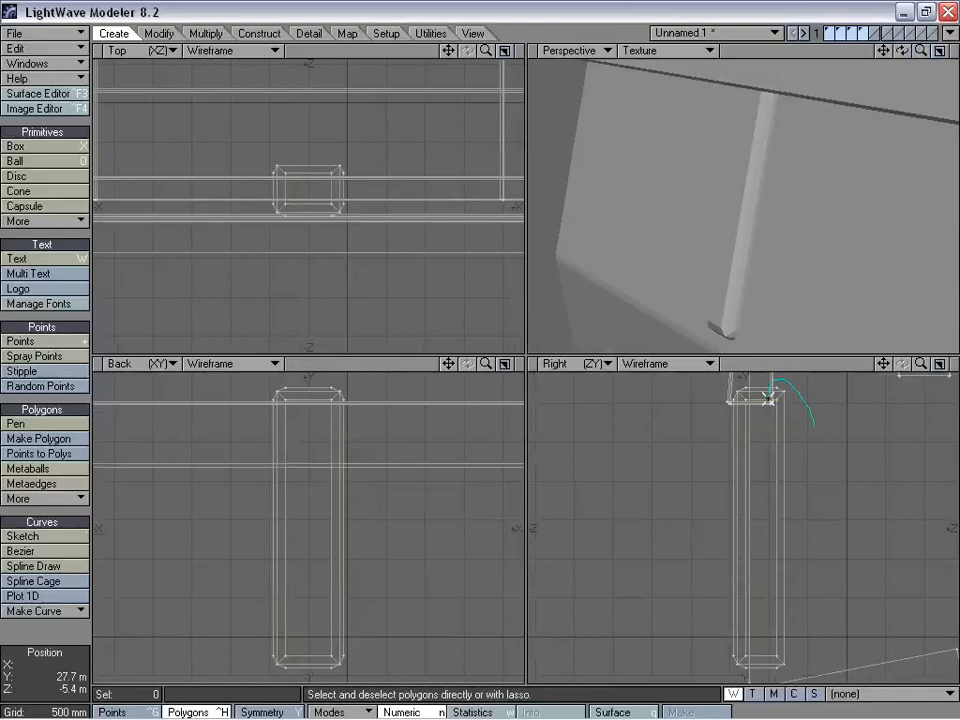
Step: Delete the strip's hidden back polygons, working only in the fourth layer, and view the open back
right_drag(767, 399, 757, 628)
right_drag(814, 656, 814, 656)
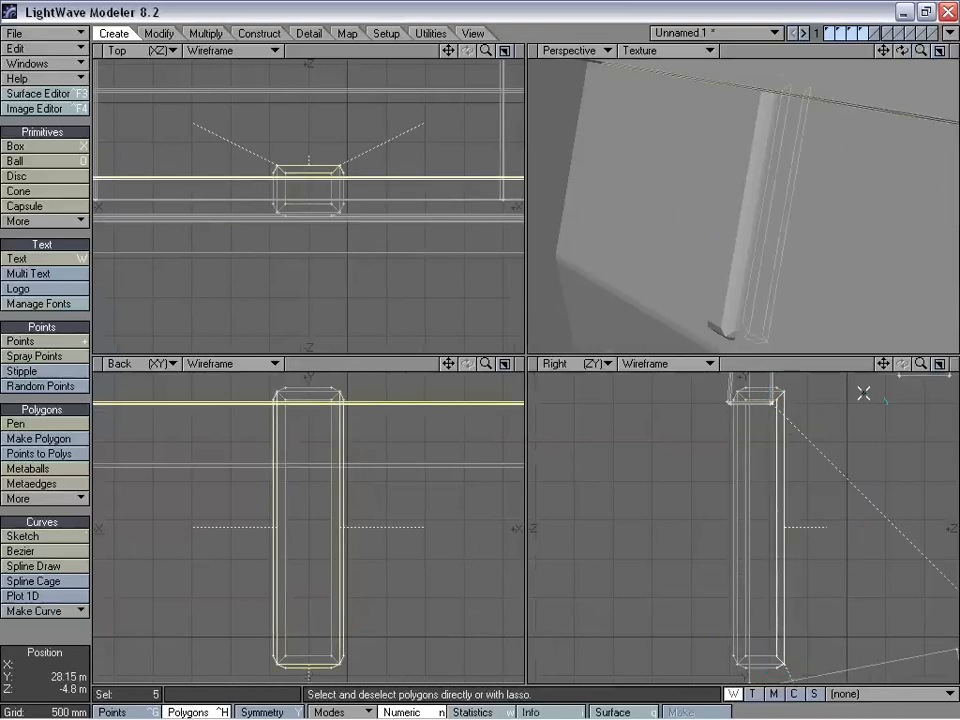
click(866, 38)
key(Delete)
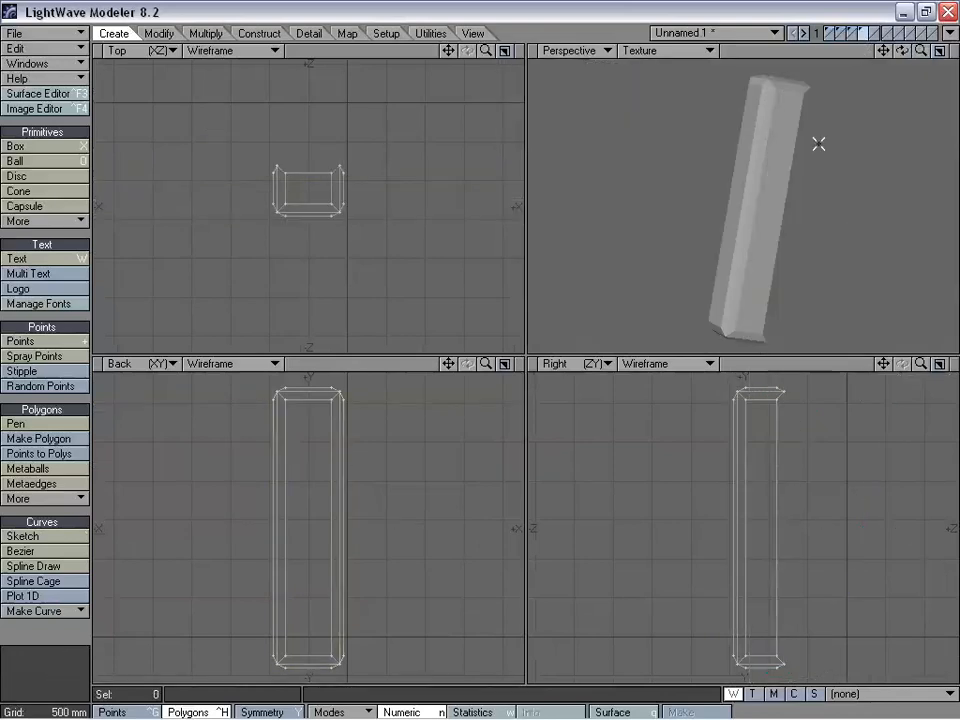
alt+drag(722, 192, 778, 208)
key(a)
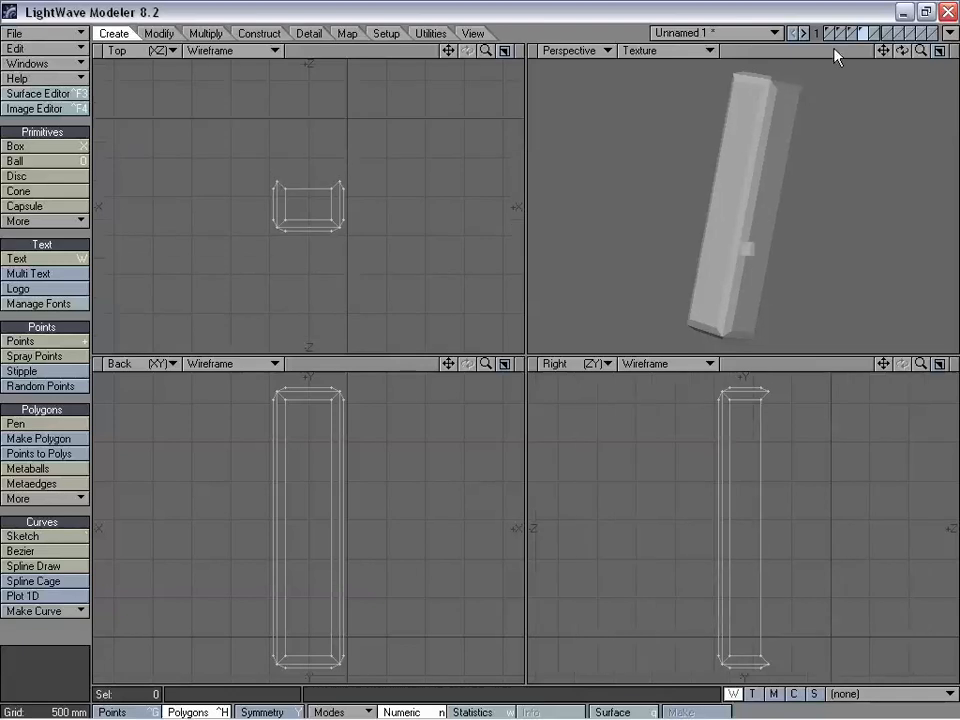
Step: With the wall, trim and bars in the background, copy the strip three times along X, one per battlement interval, and deselect
click(848, 38)
key(a)
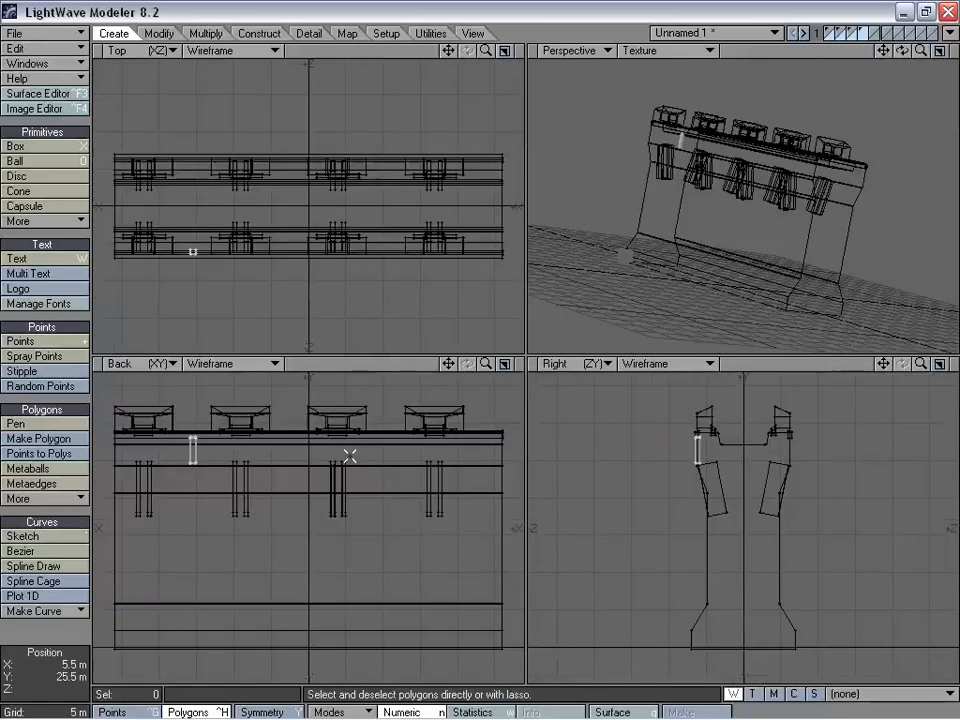
right_drag(253, 426, 262, 438)
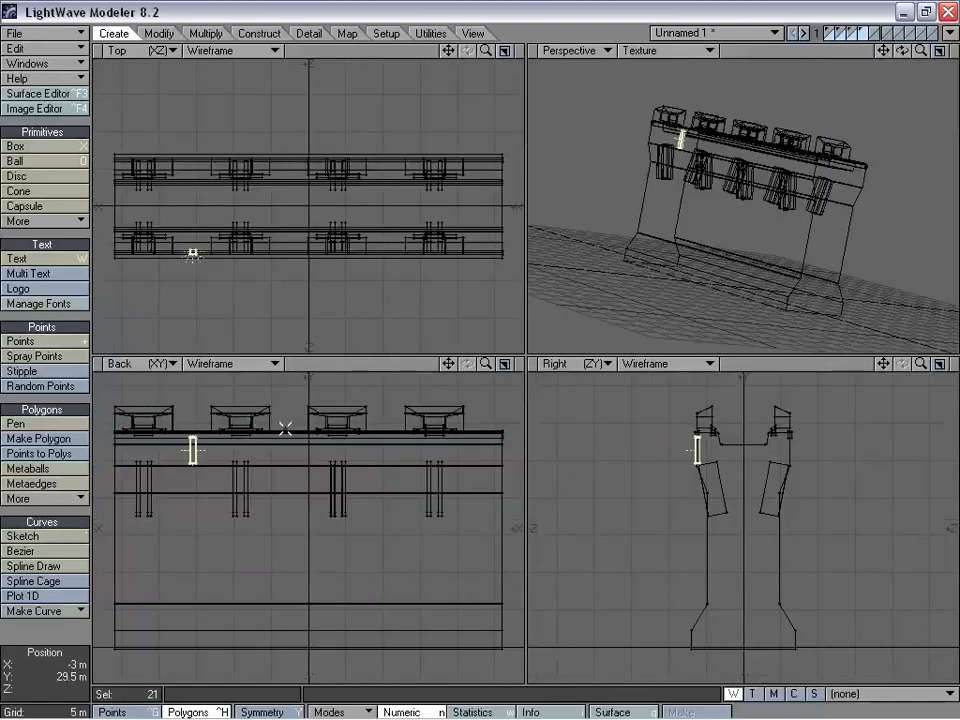
key(t)
ctrl+drag(173, 476, 363, 476)
key(c)
key(v)
key(c)
key(v)
ctrl+drag(269, 476, 370, 476)
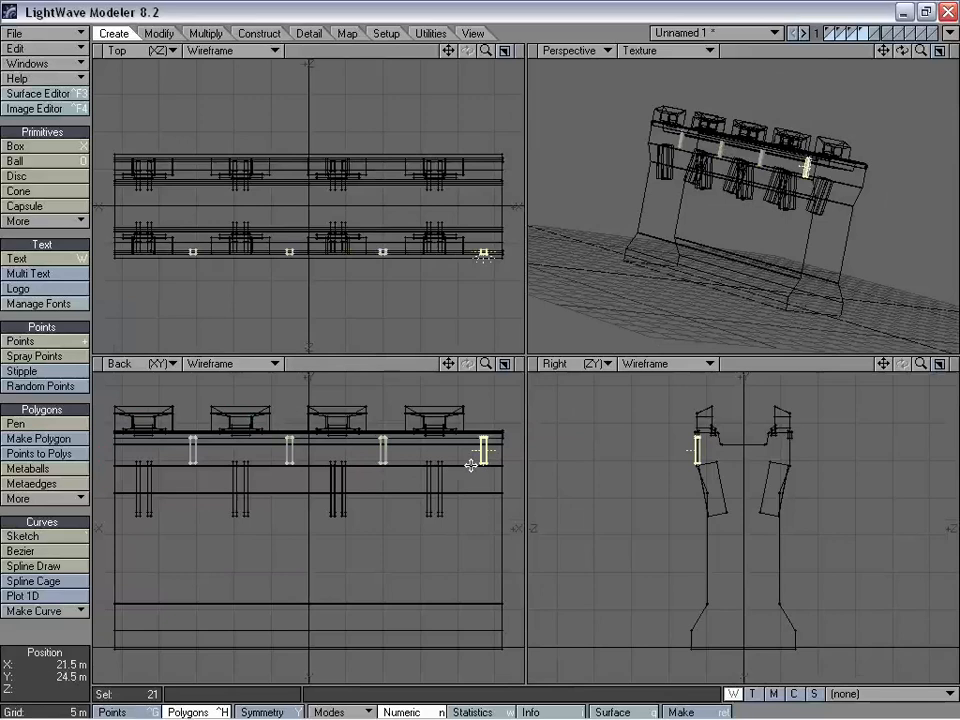
mouse_move(500, 410)
right_down()
mouse_move(544, 478)
mouse_move(545, 460)
right_up()
Step: Show all four layers together and examine the strips on the complete wall section
mouse_move(650, 220)
alt+mouse_down()
mouse_move(608, 211)
mouse_move(735, 219)
alt+mouse_up()
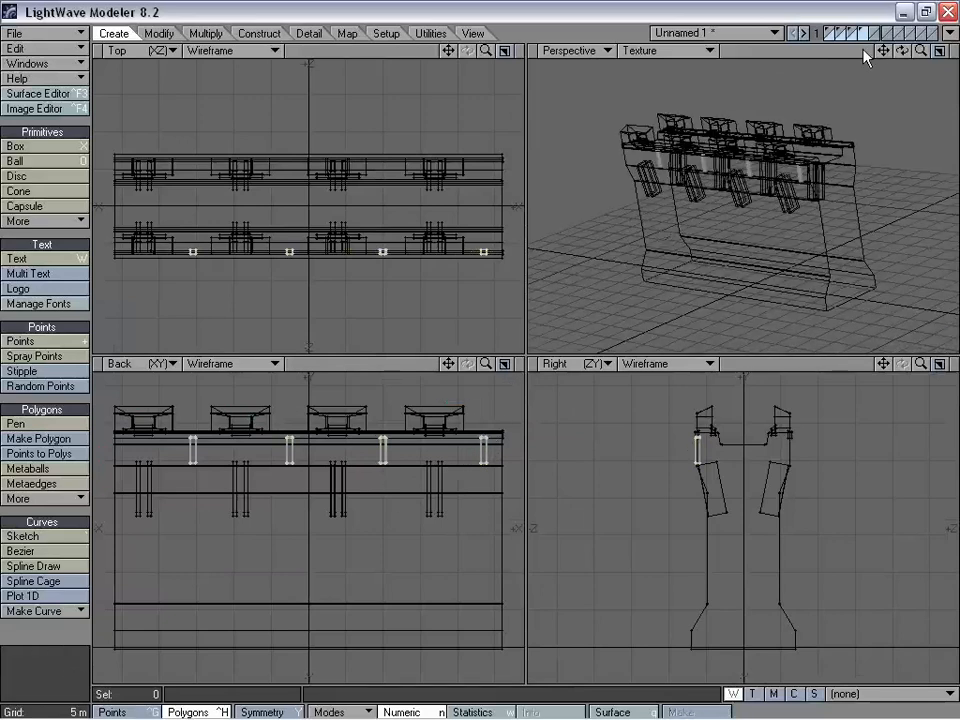
click(840, 33)
shift+click(832, 33)
alt+drag(842, 186, 846, 149)
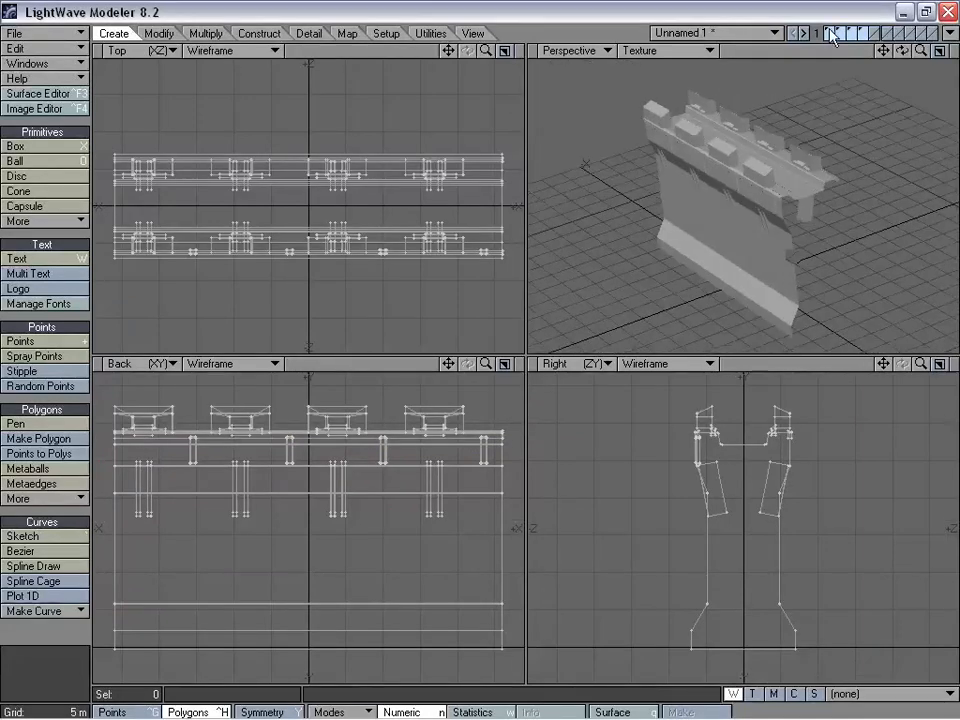
Step: Show only the first layer and select all eight merlons on both sides of the wall, including their connected polygons
click(829, 29)
alt+drag(769, 76, 739, 220)
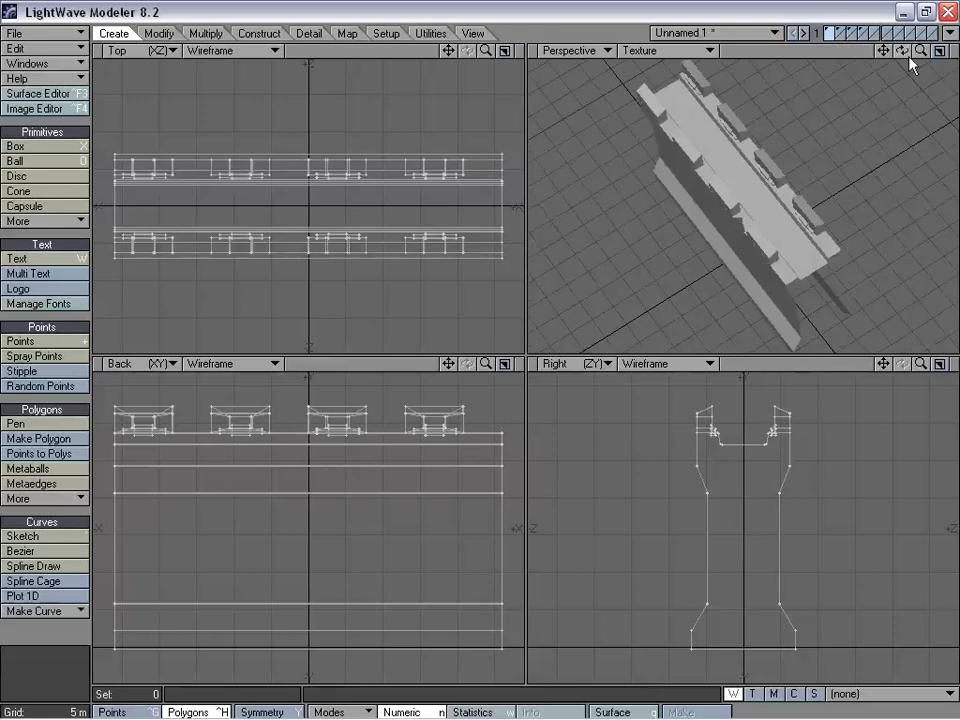
drag(903, 52, 802, 184)
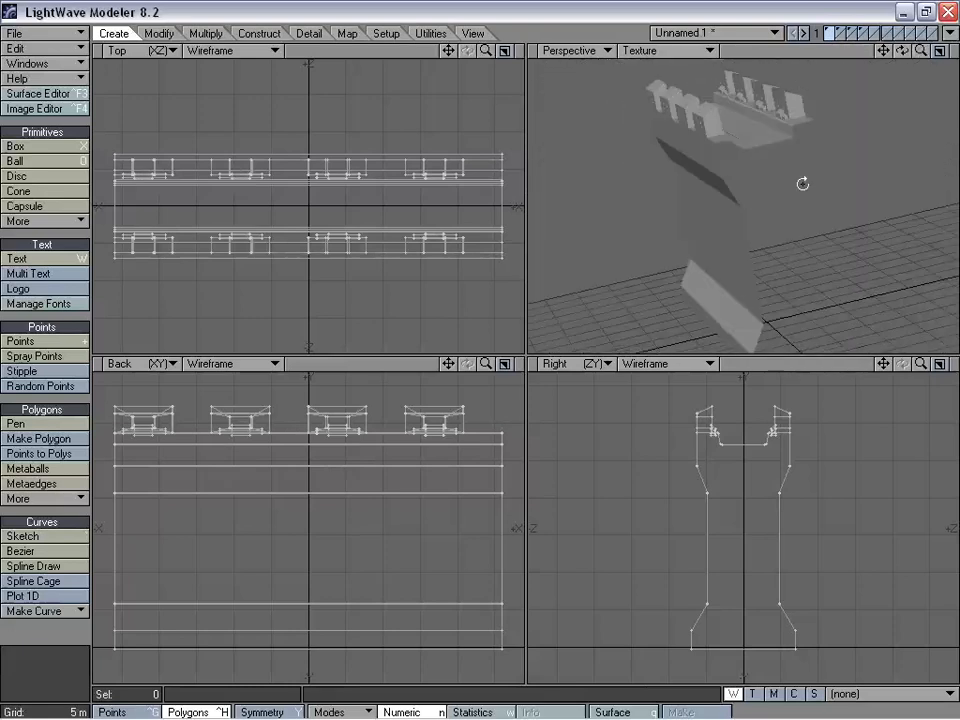
key(space)
key(space)
click(653, 87)
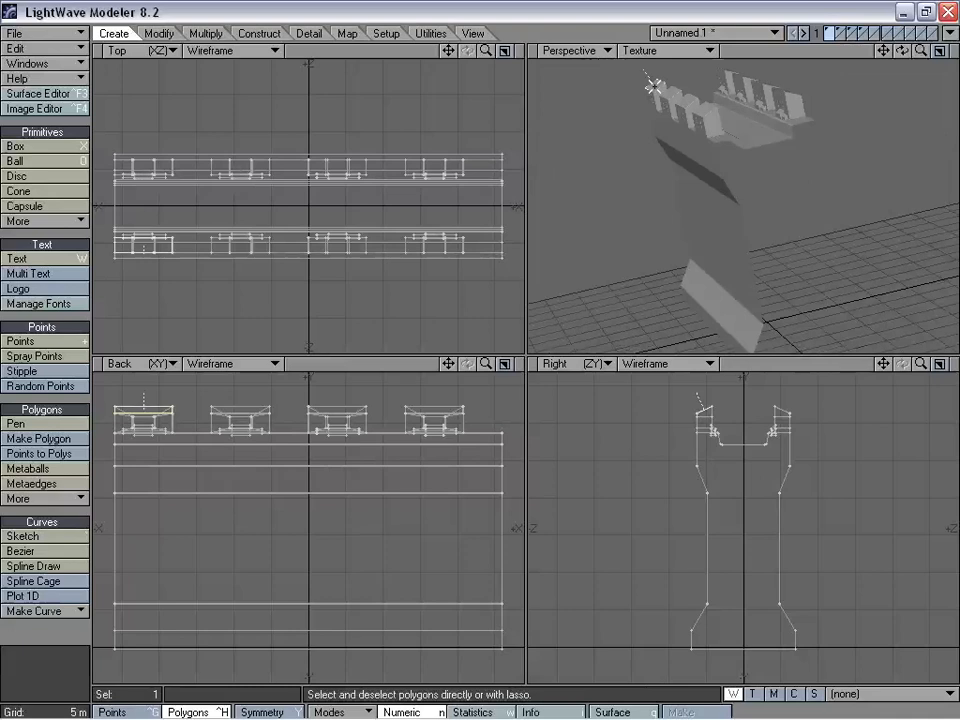
key(])
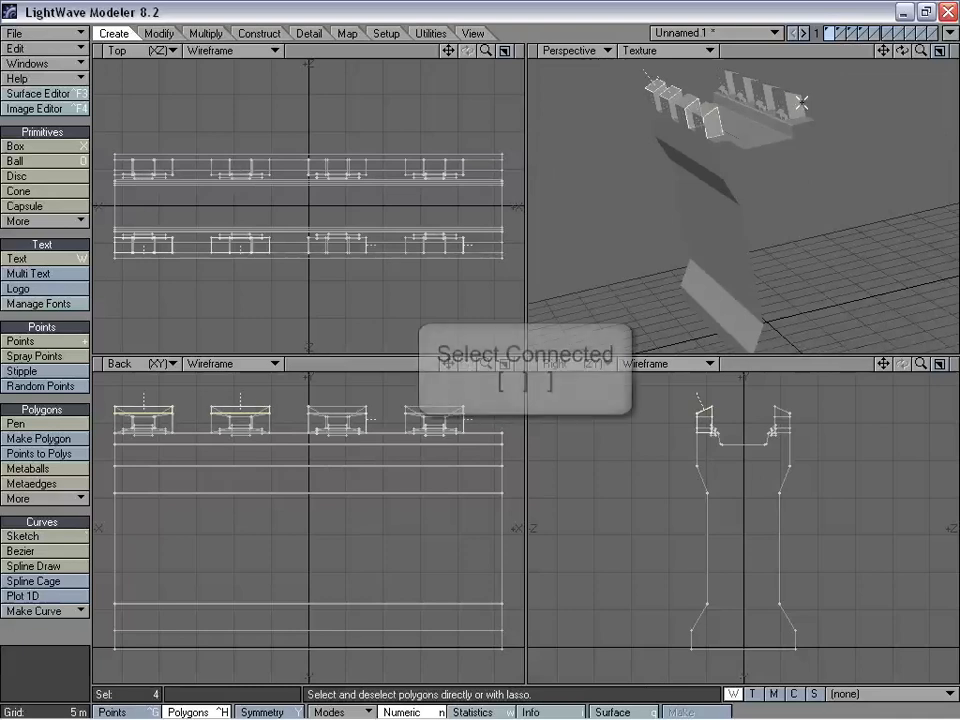
click(748, 78)
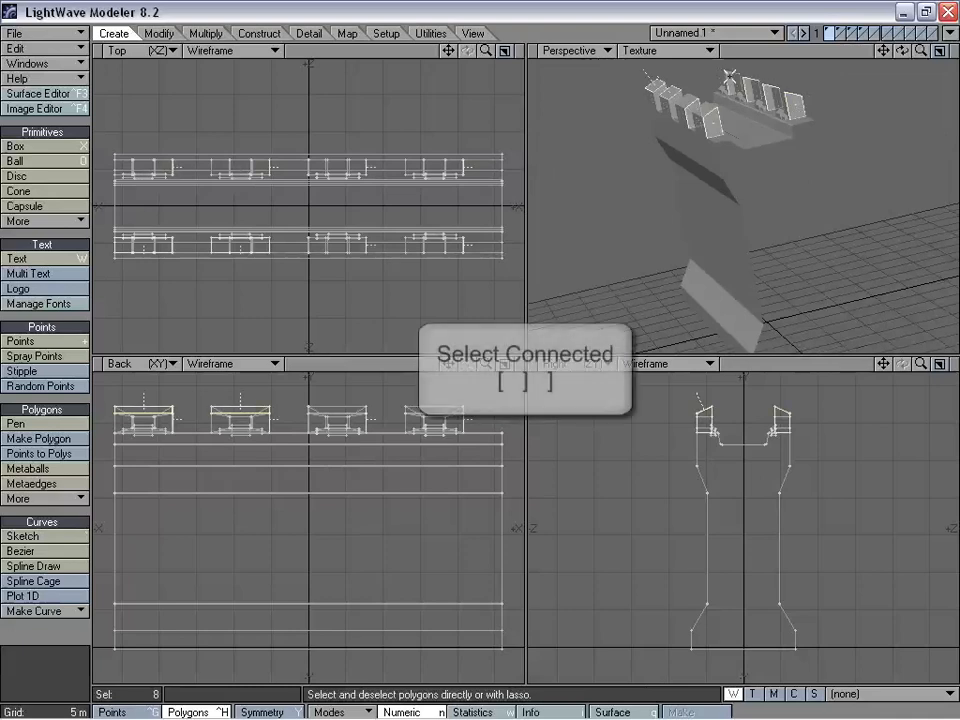
key(bracketright)
Step: Assign the selected merlons a new surface named WallConcentric_Merlons and clear the selection
key(q)
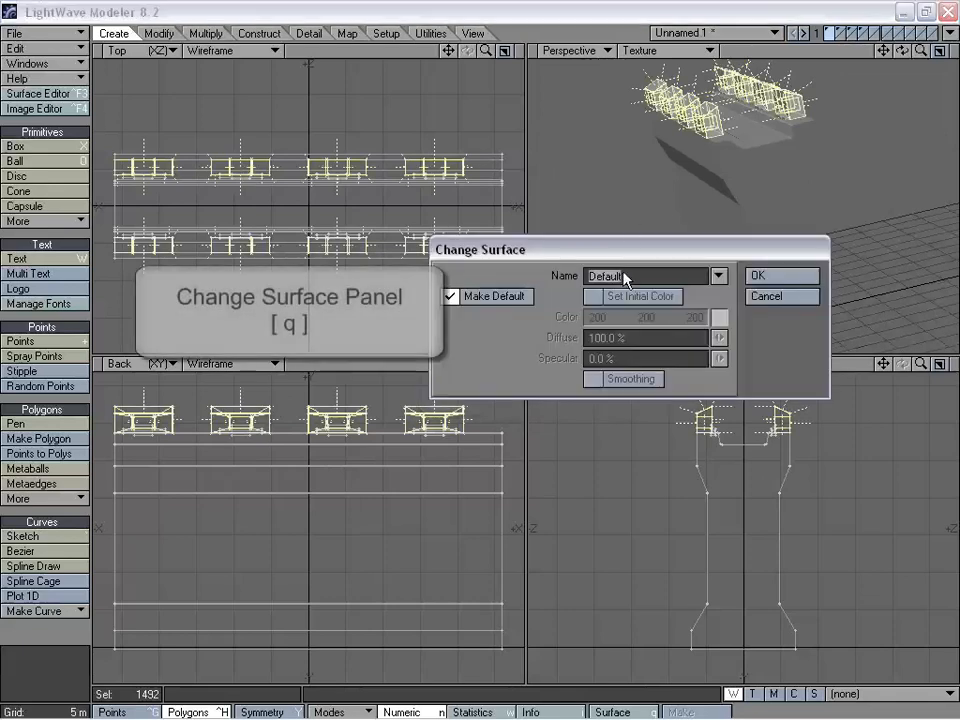
drag(626, 255, 595, 285)
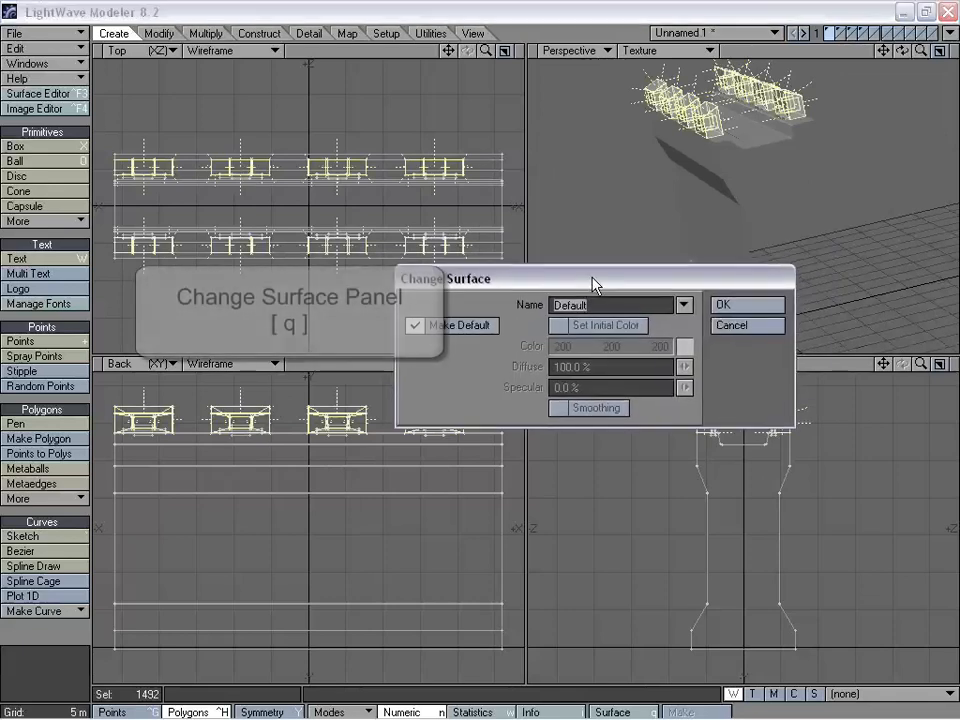
text(W)
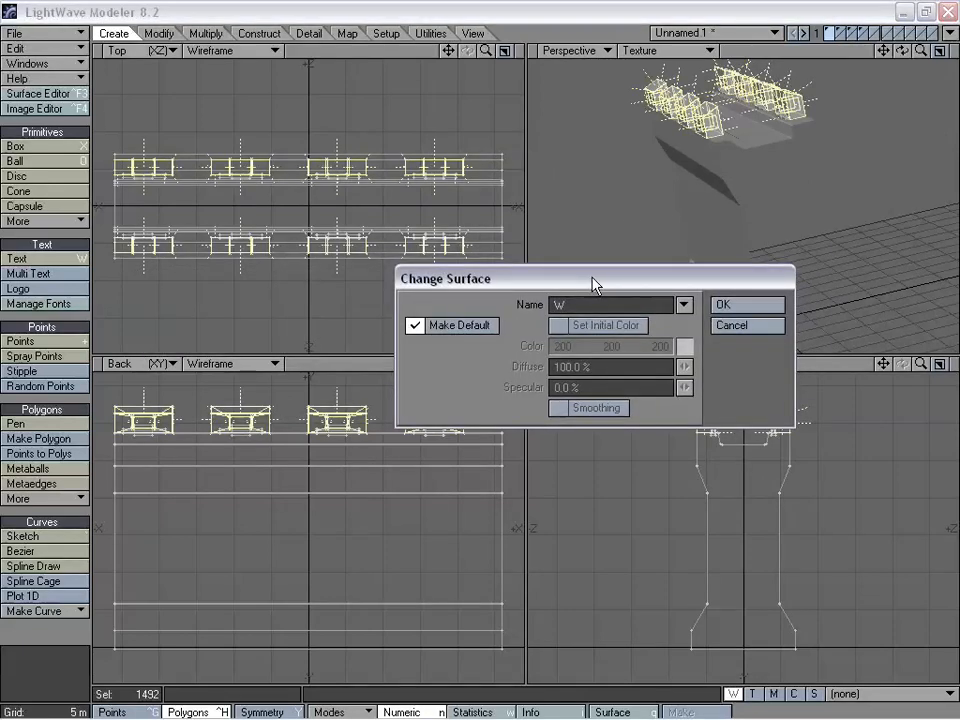
text(allConcentric_Merlons)
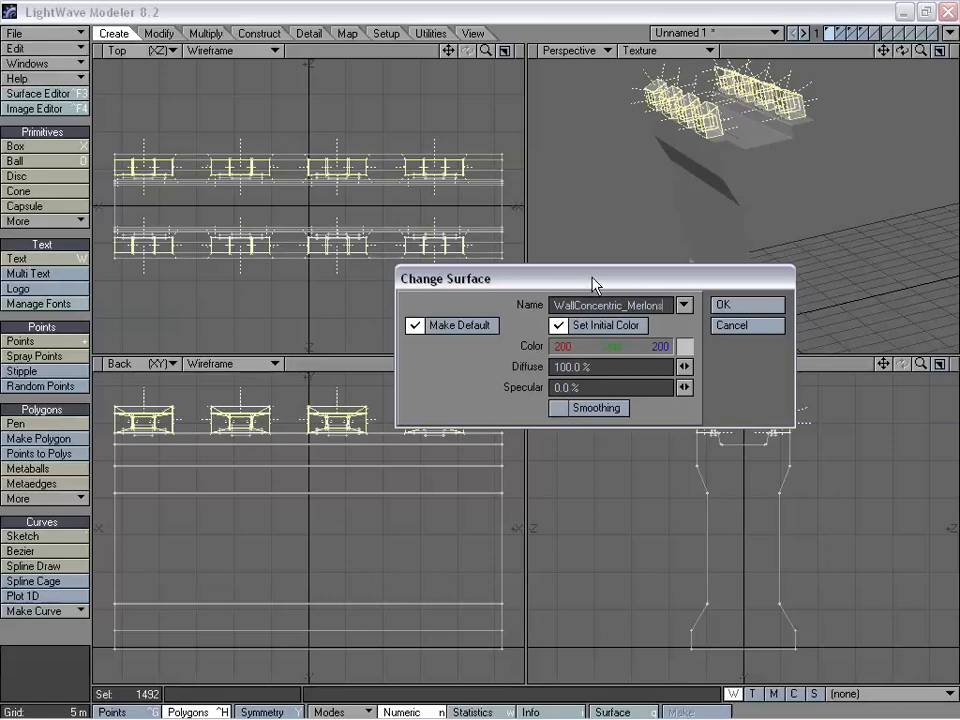
key(Return)
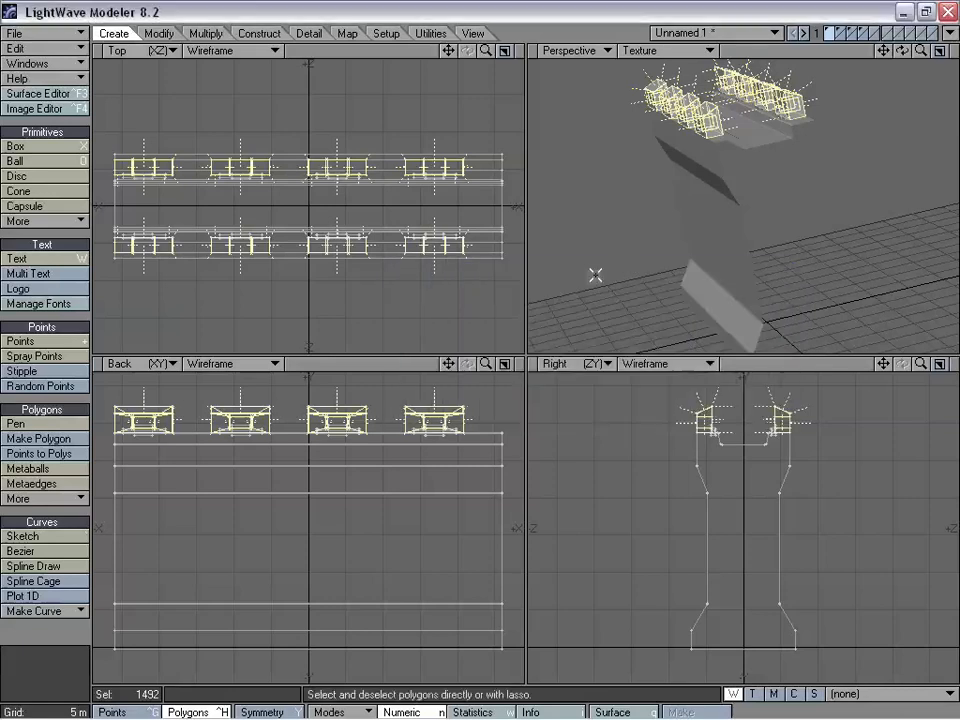
click(80, 643)
Step: Assign the flat walkway polygon between the battlements a new surface named WallConcentric_Allure, then deselect it
click(765, 133)
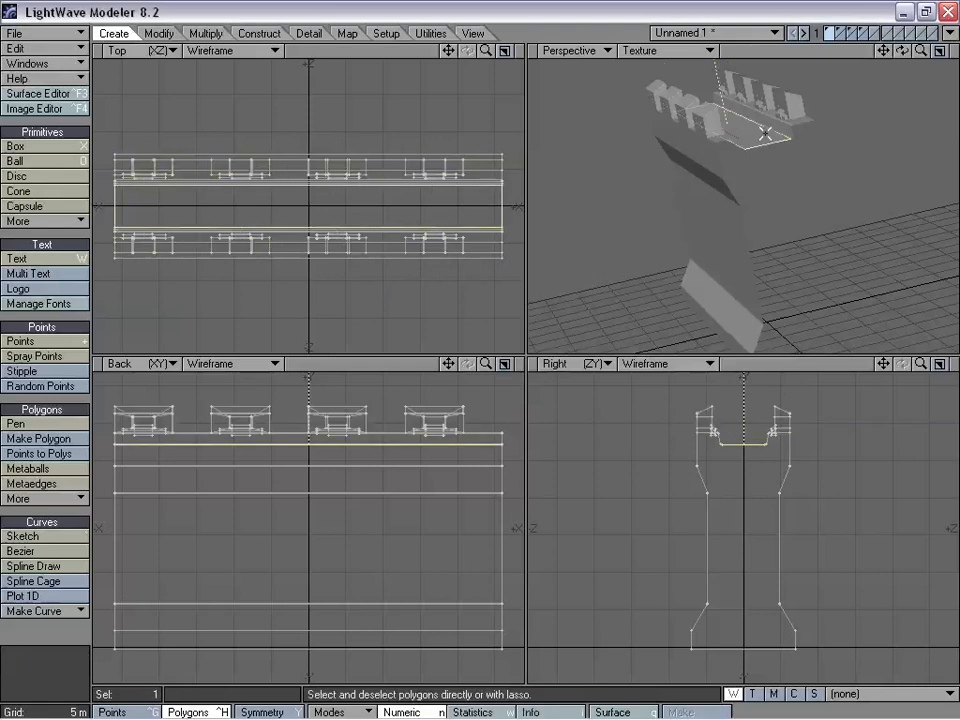
key(q)
drag(627, 305, 667, 305)
text(Allure)
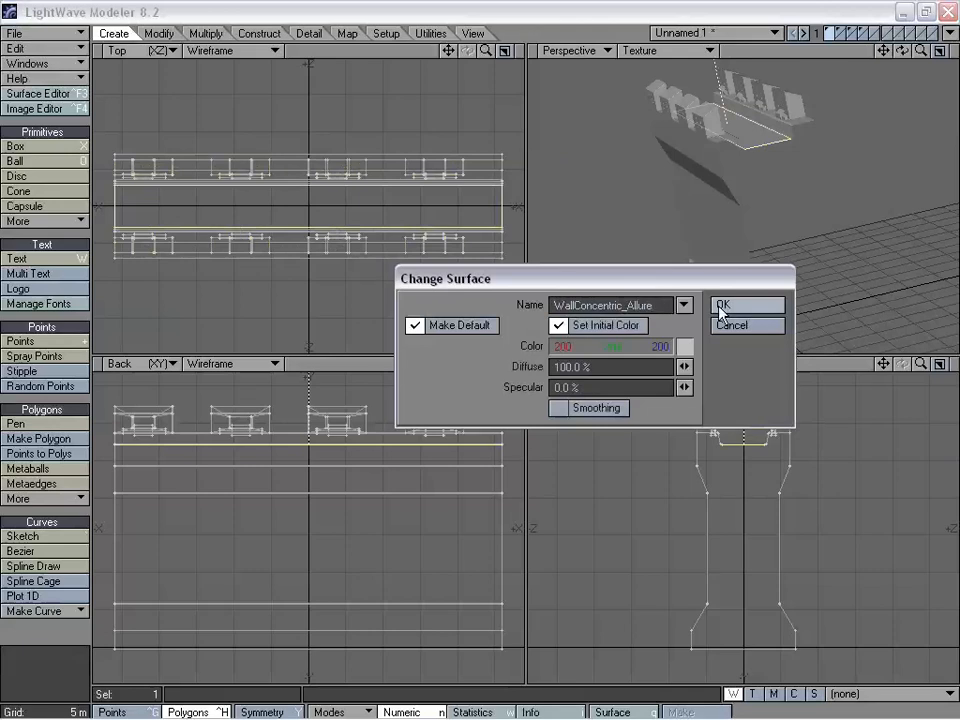
click(718, 306)
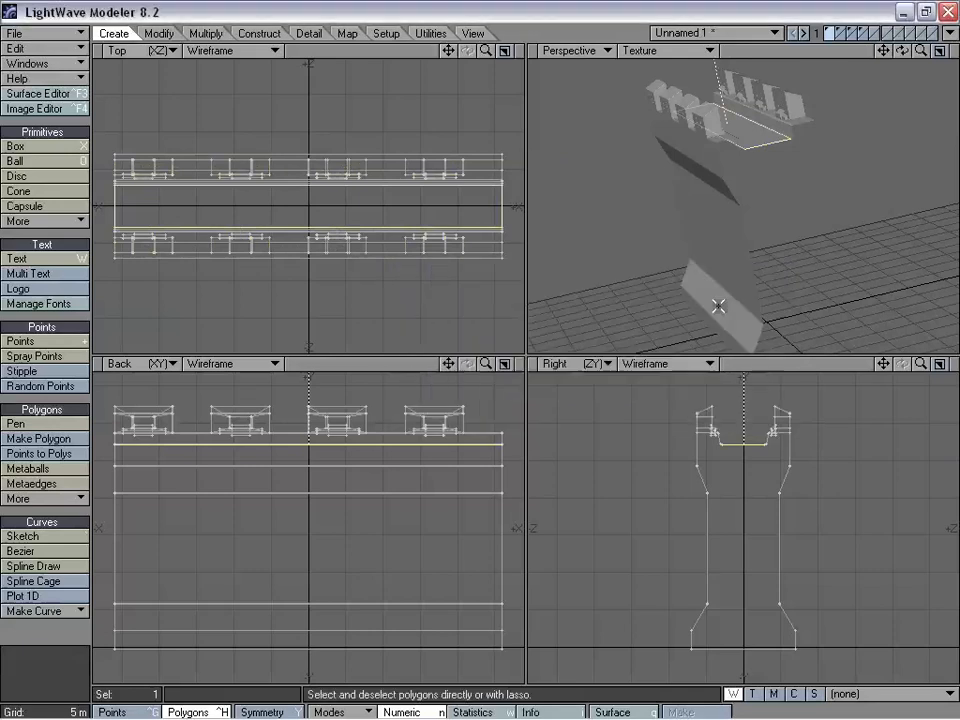
click(64, 639)
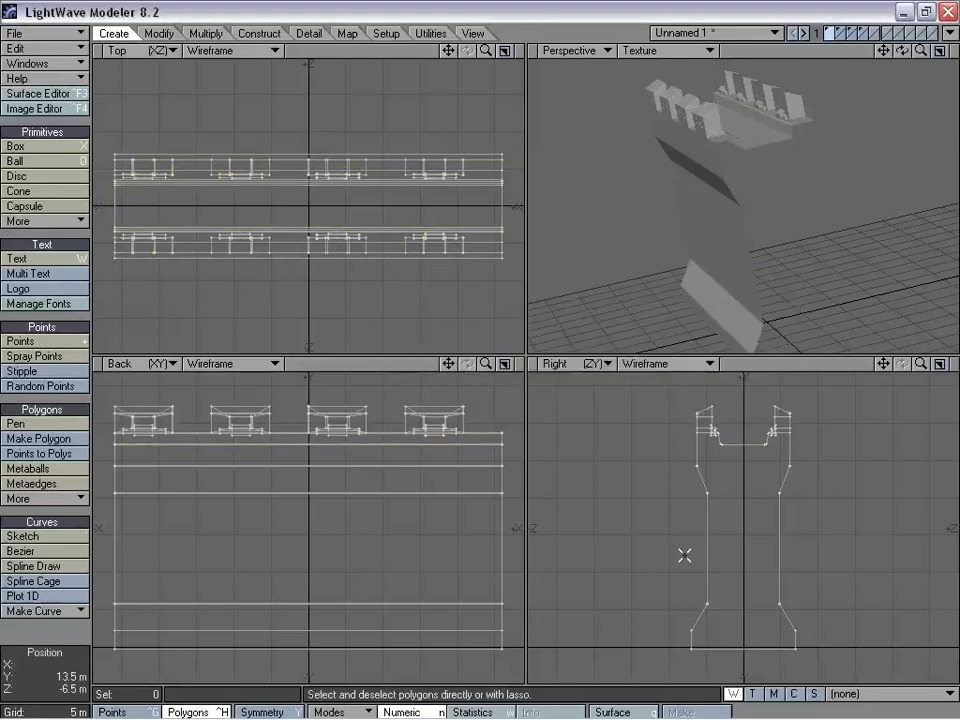
click(704, 500)
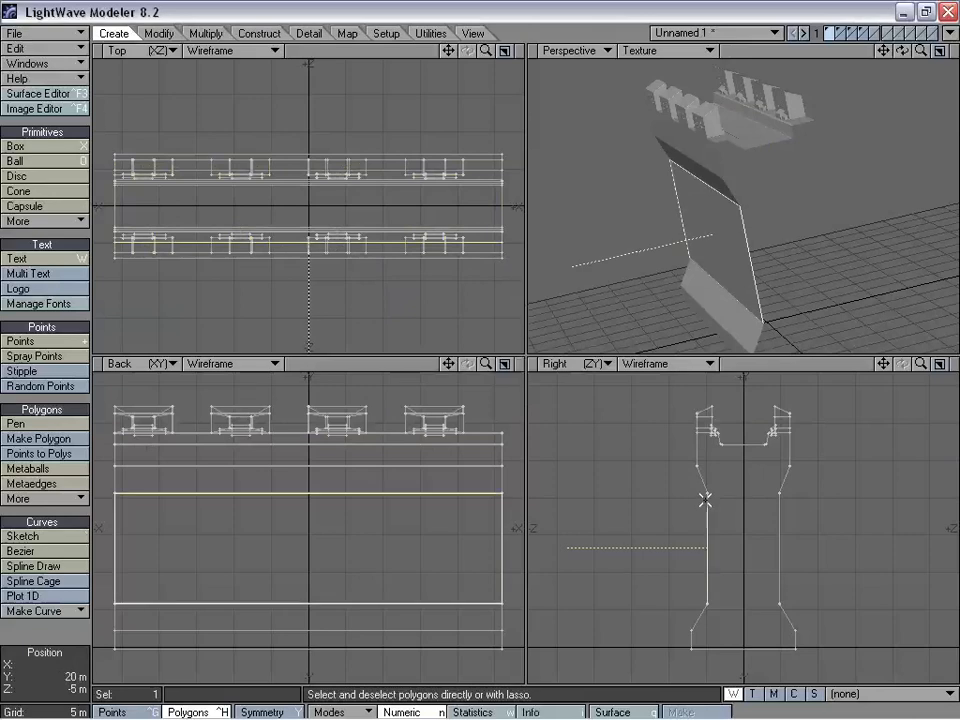
click(68, 631)
mouse_move(715, 222)
alt+mouse_down()
mouse_move(801, 234)
mouse_move(791, 273)
mouse_move(896, 75)
mouse_move(739, 208)
mouse_move(750, 157)
mouse_move(711, 221)
alt+mouse_up()
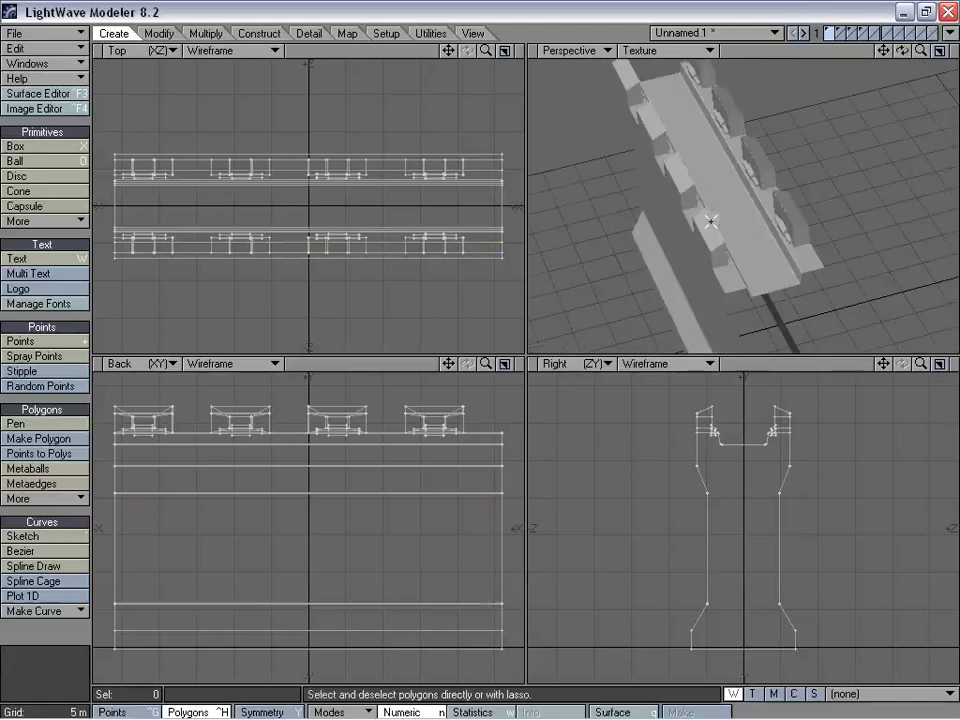
click(750, 175)
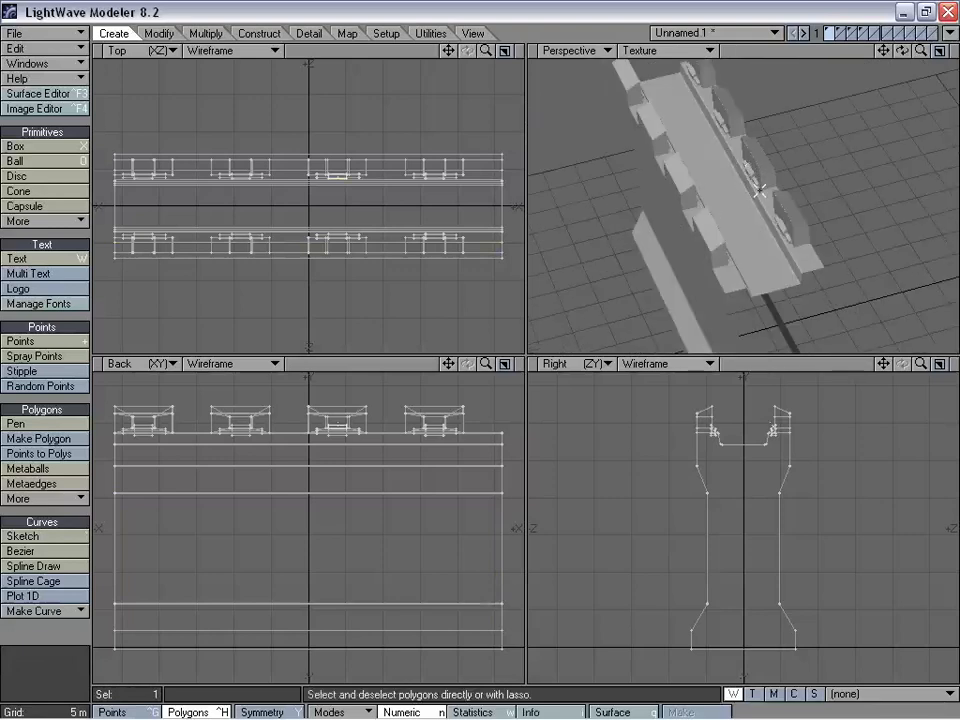
click(841, 33)
click(850, 32)
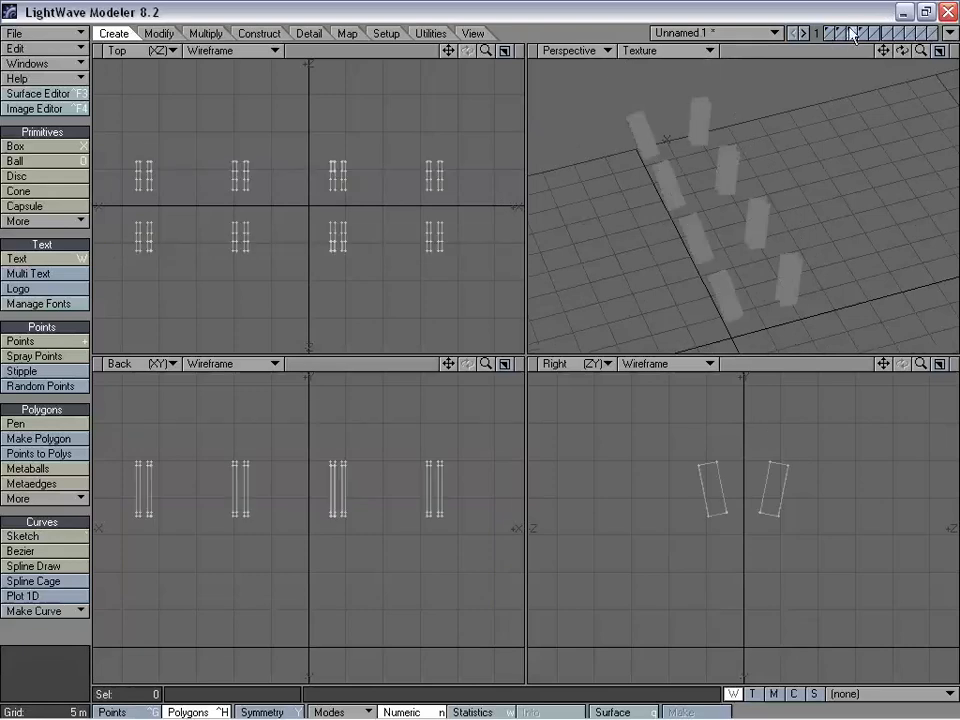
click(829, 32)
Step: Select all the small stepped detail blocks at the inner base of the merlons on both sides of the wall
alt+drag(729, 200, 746, 326)
drag(883, 363, 901, 468)
drag(921, 363, 952, 366)
mouse_move(684, 542)
mouse_down()
mouse_move(656, 571)
mouse_move(690, 573)
mouse_up()
drag(883, 363, 630, 365)
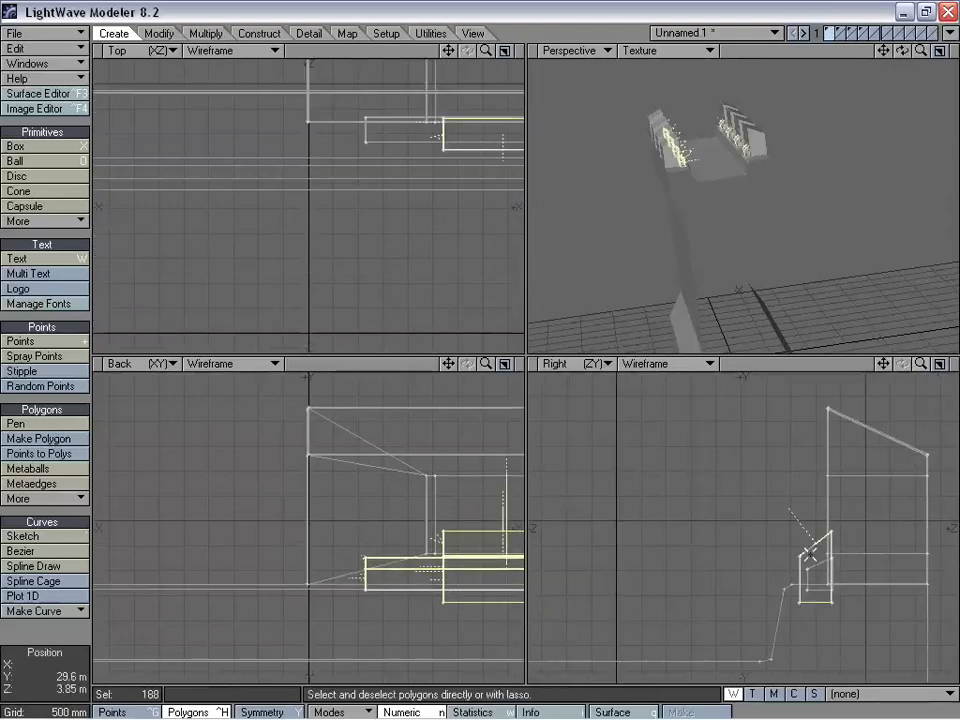
mouse_move(797, 534)
mouse_down()
mouse_move(799, 555)
mouse_move(791, 546)
mouse_move(873, 469)
mouse_up()
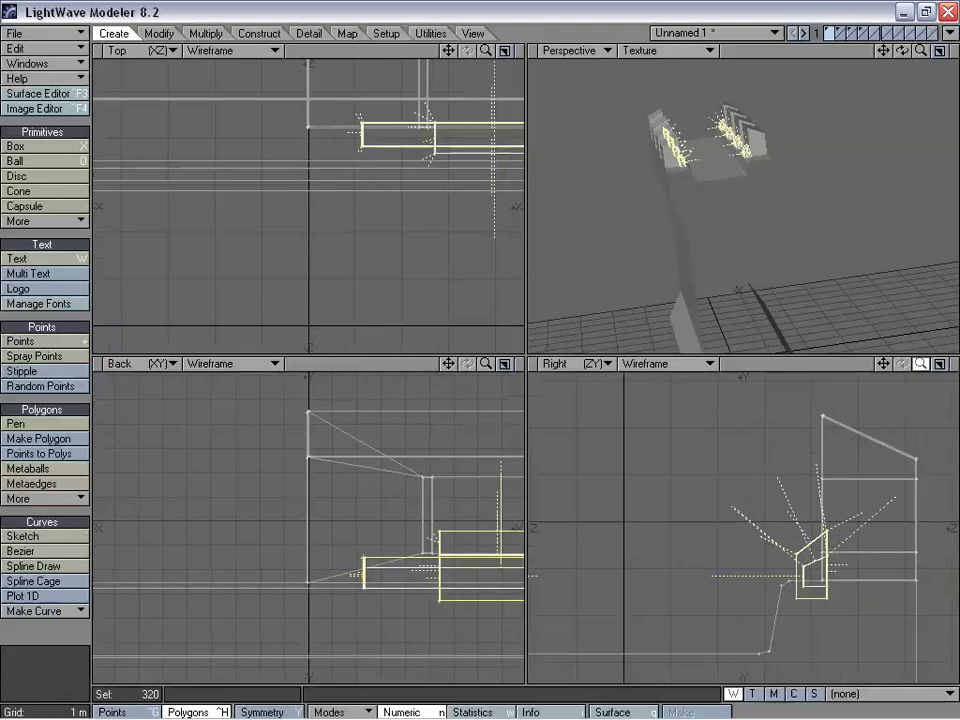
Step: Assign the selected detail blocks a new surface named WallConcentric_Merlons_Nurnie and clear the selection
key(comma)
key(comma)
key(q)
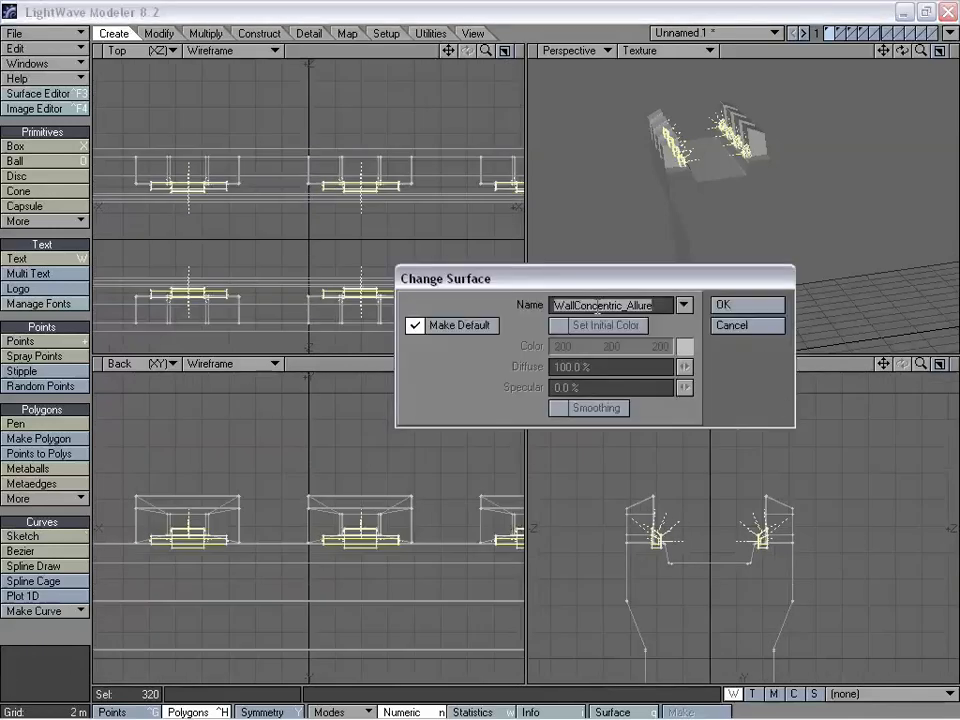
click(621, 304)
click(684, 304)
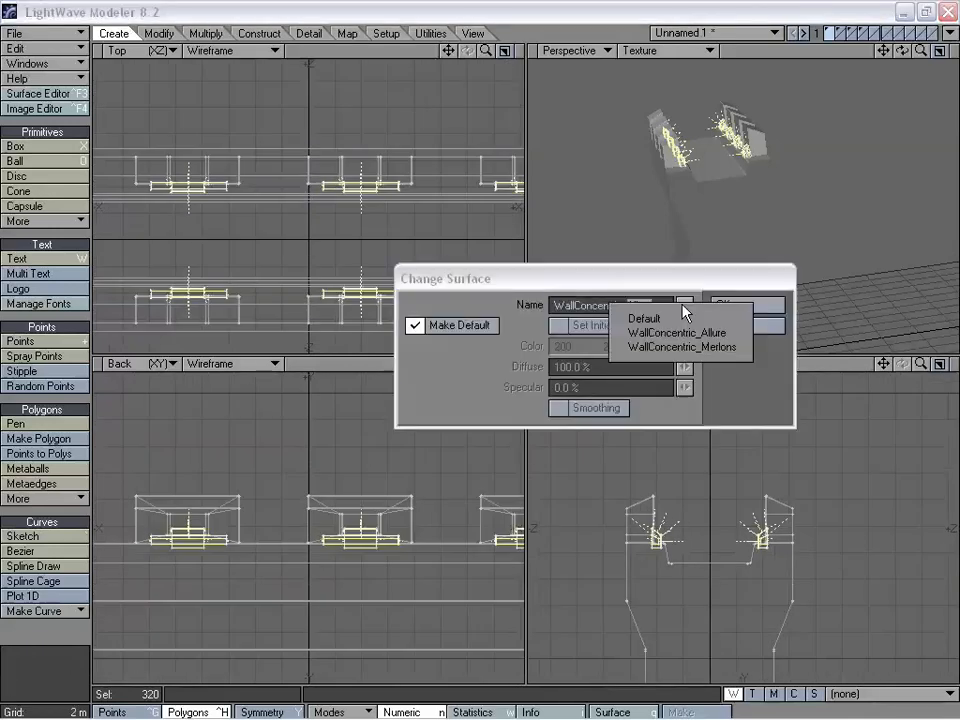
click(665, 343)
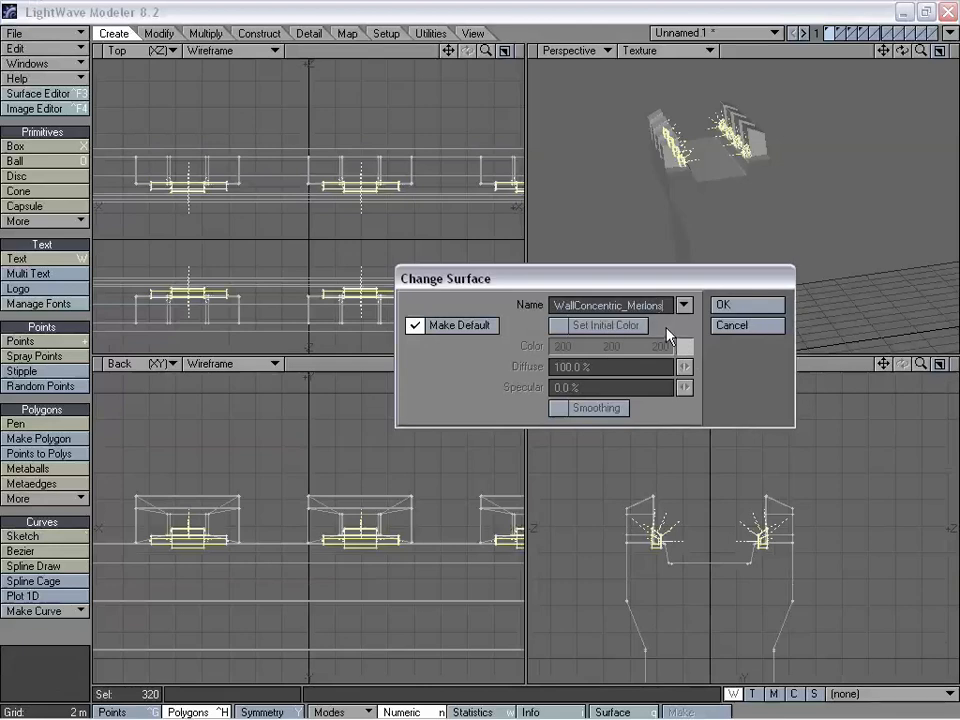
text(_Nume)
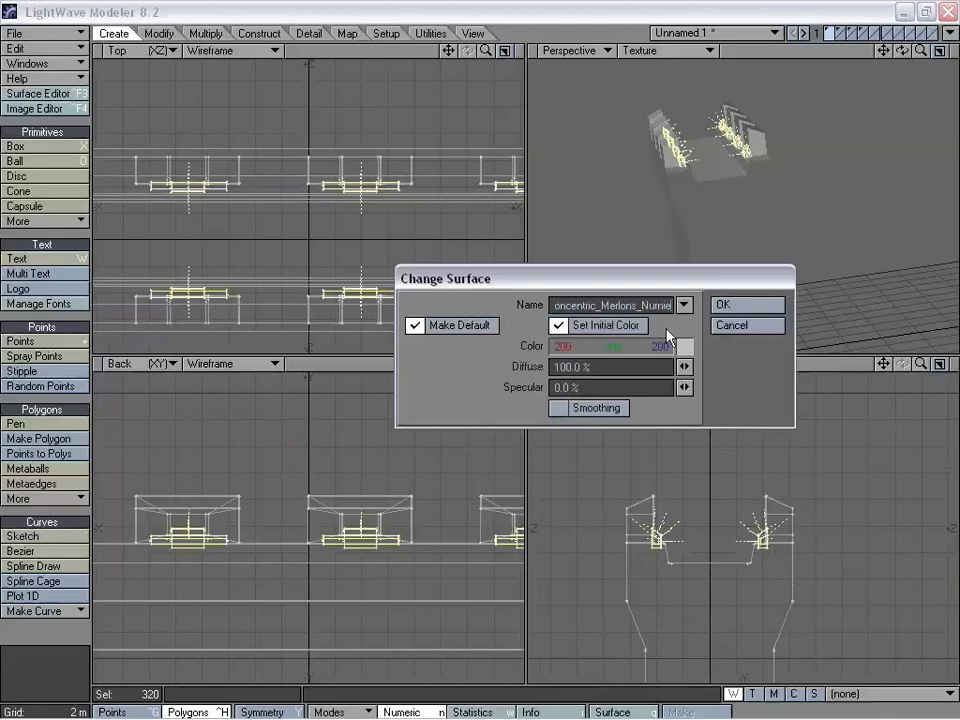
key(Return)
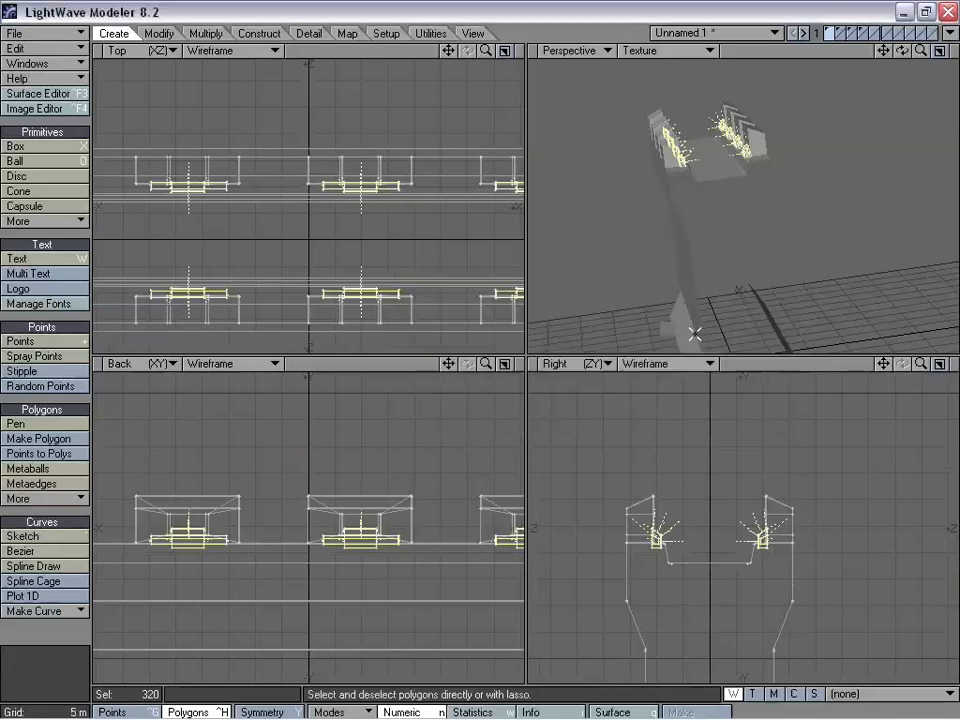
click(72, 637)
Step: Give the two long trim ledges in the second layer their own Strip surface
alt+drag(840, 135, 814, 72)
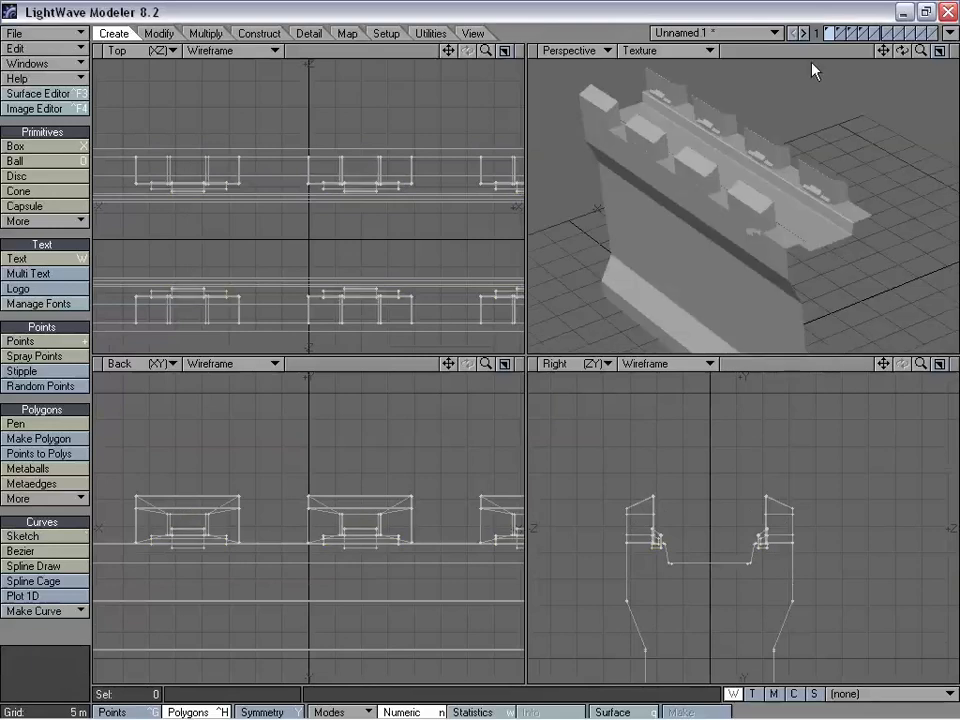
click(845, 33)
key(q)
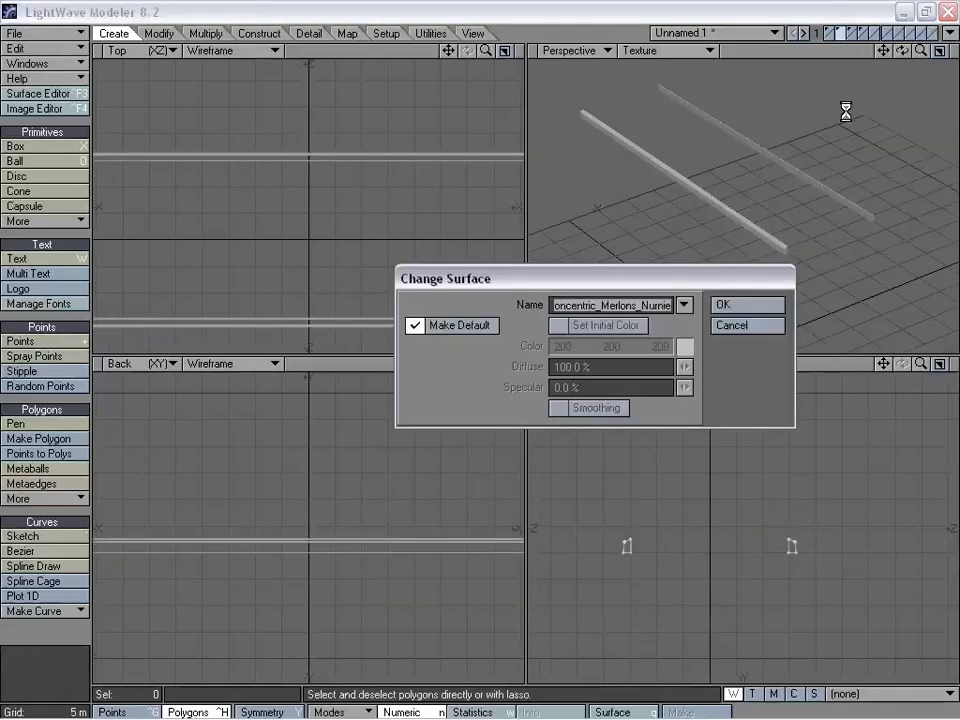
text(Strip)
click(723, 305)
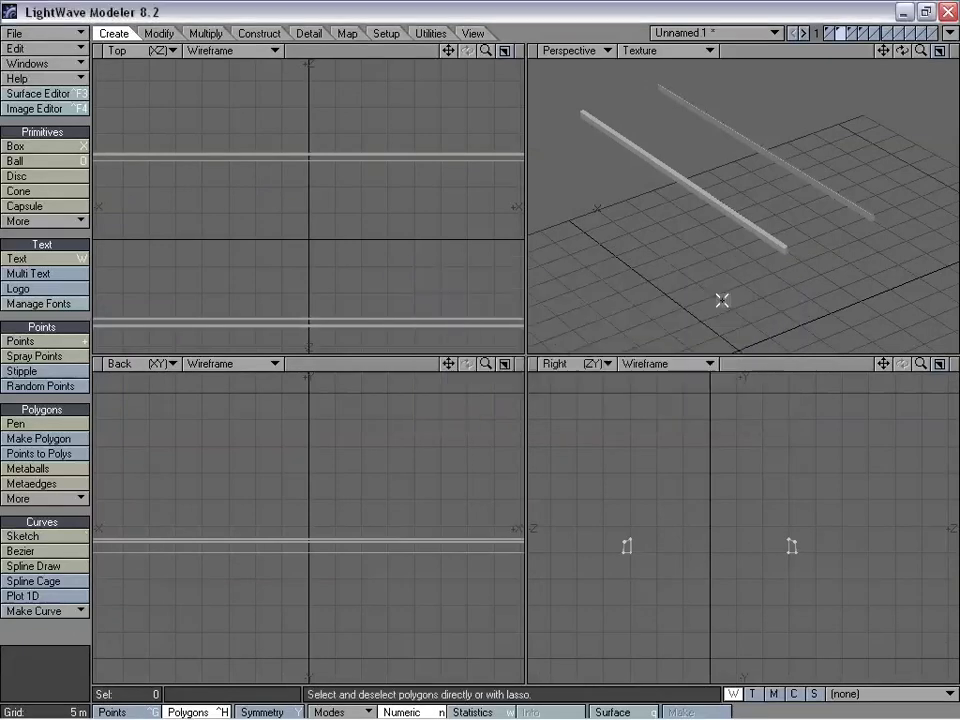
Step: Assign the slanted support bars in the third layer a new surface named WallConcentric_Corbels
click(848, 33)
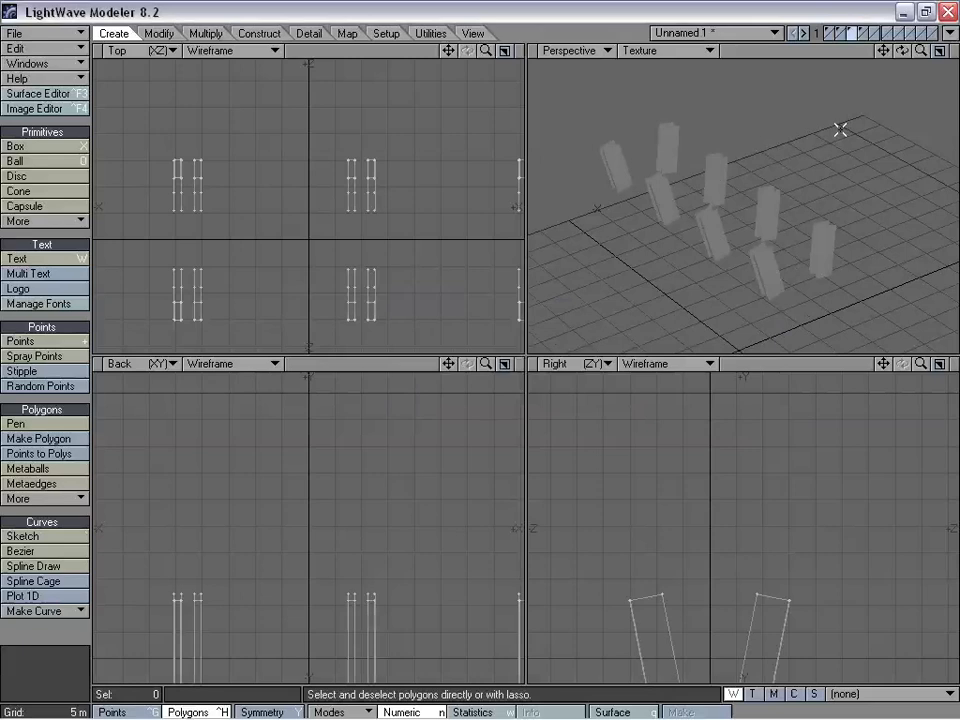
key(q)
key(BackSpace)
key(BackSpace)
key(BackSpace)
key(BackSpace)
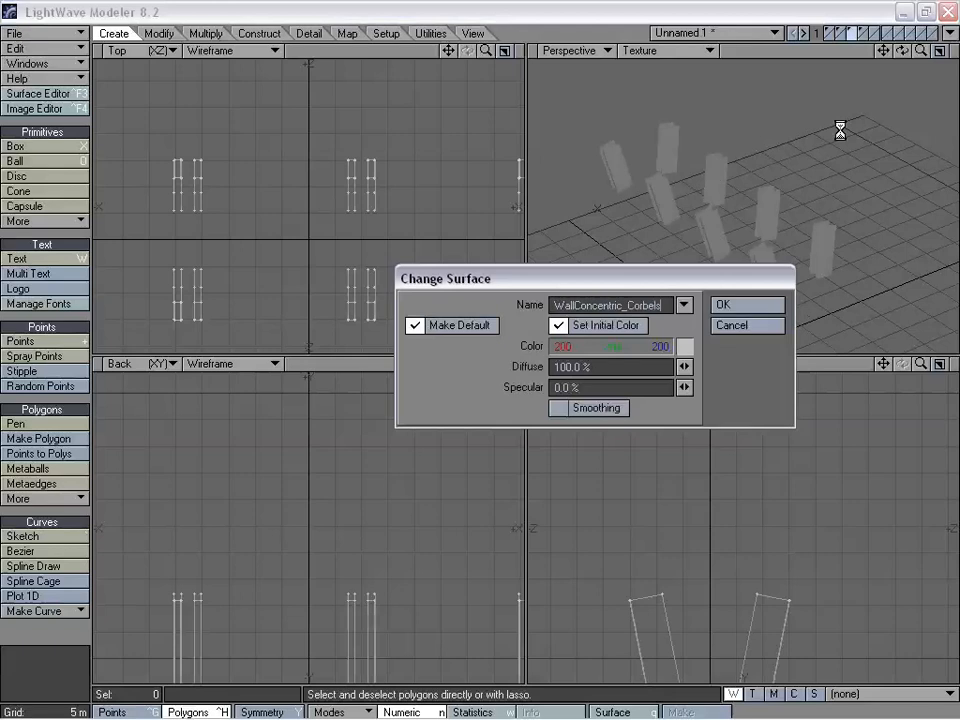
key(Return)
Step: Assign the upright strips in the fourth layer a new surface named WallConcentric_Nurnie2 and fit them in the views
click(865, 35)
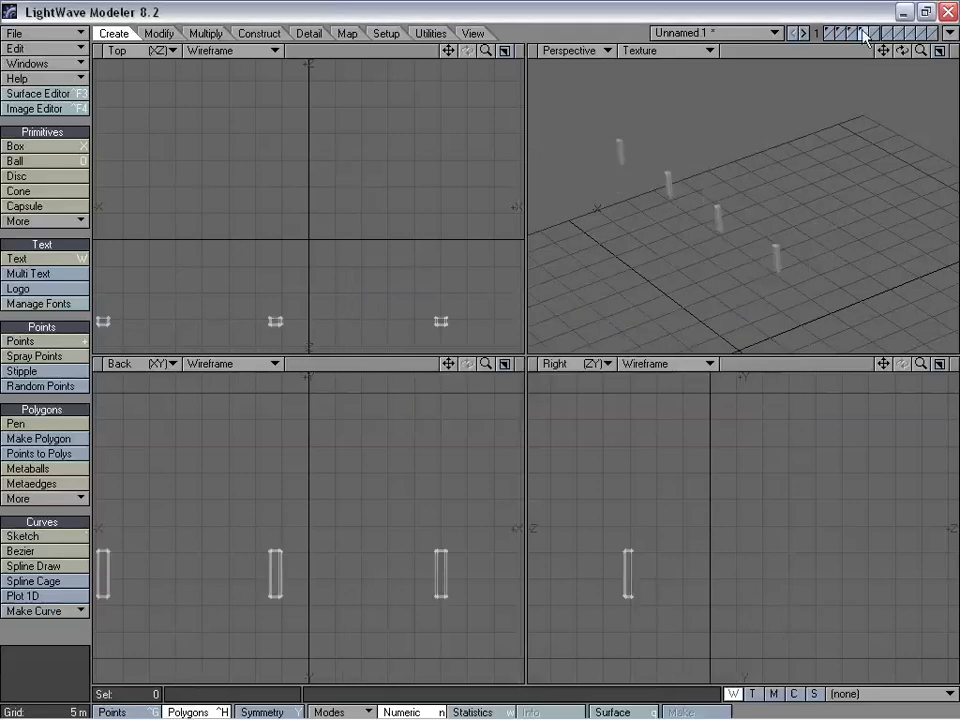
key(q)
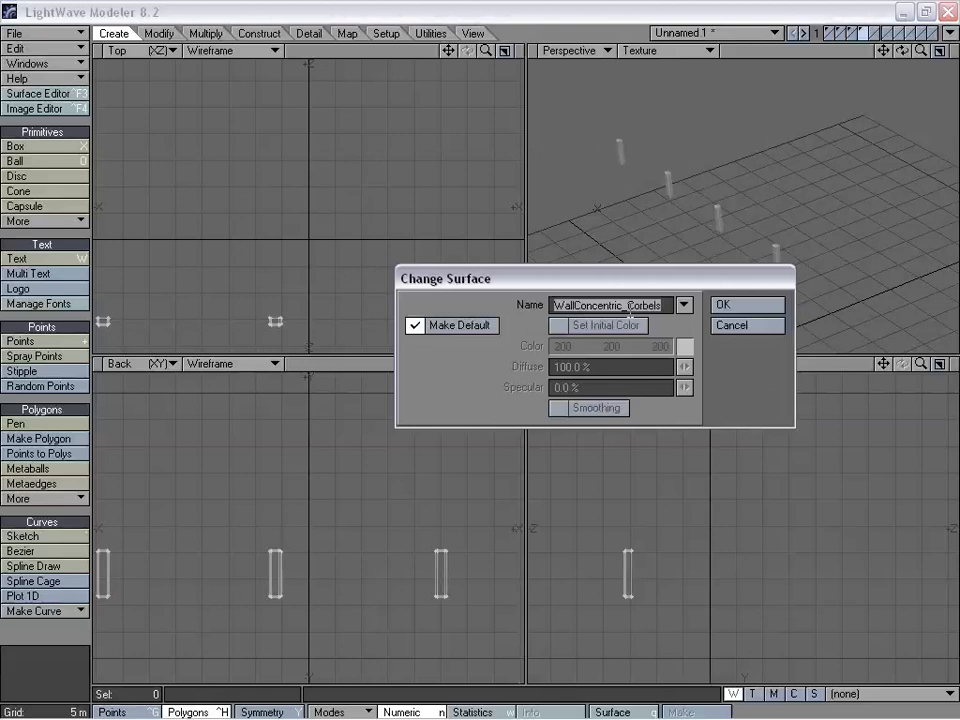
drag(628, 305, 660, 305)
text(Nurnie2)
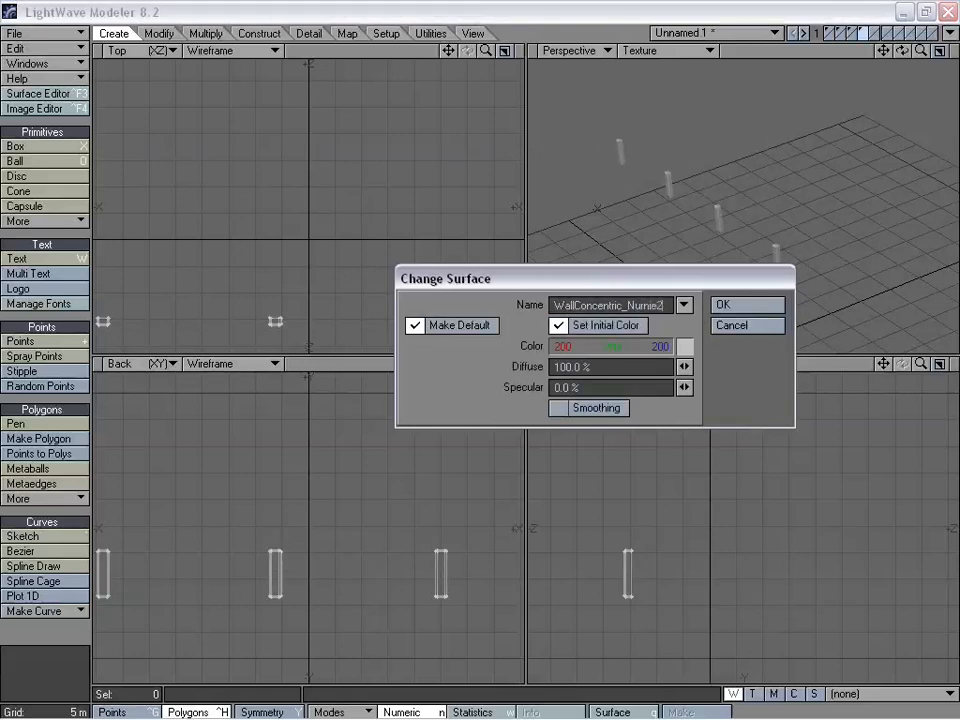
key(Return)
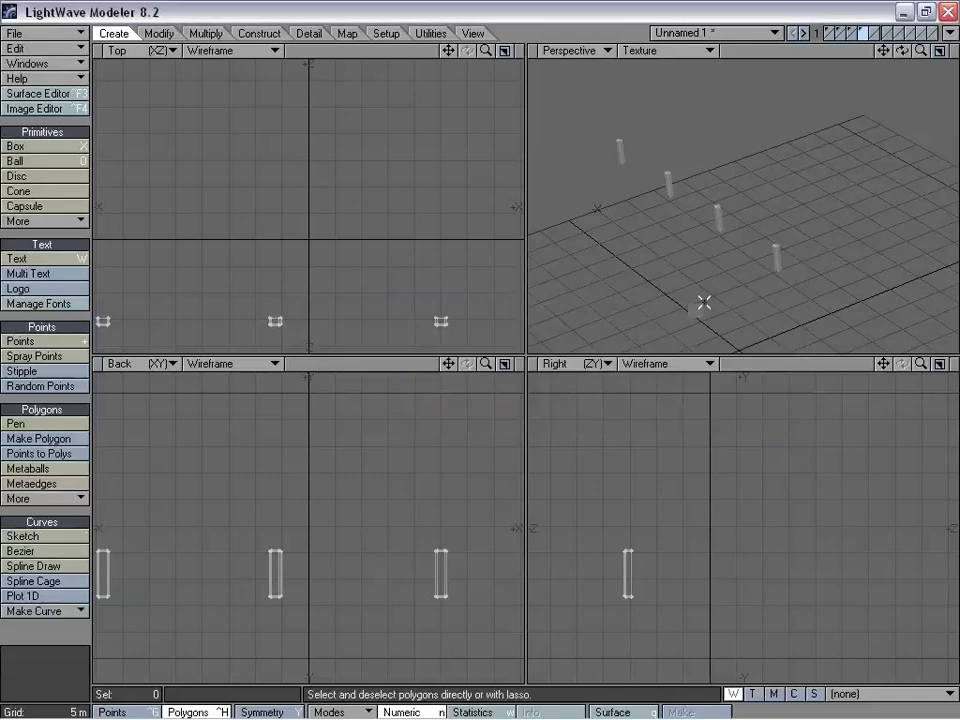
key(a)
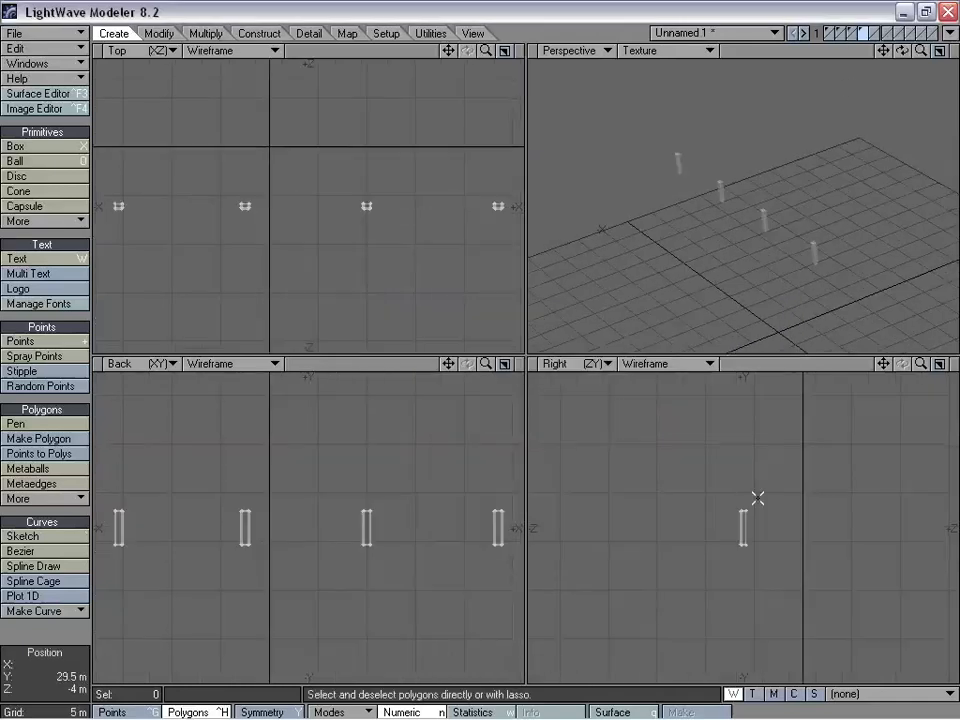
Step: Mirror the upright strips in the fourth layer across the Z = 0 m plane to the wall's opposite side
key(shift+v)
drag(801, 463, 801, 469)
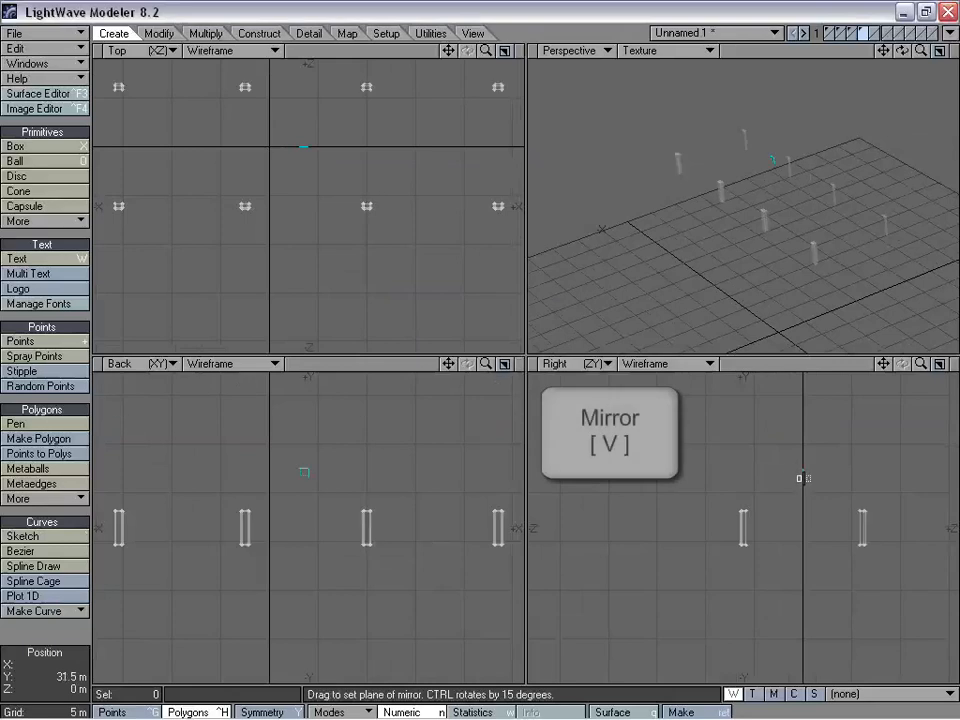
key(space)
Step: Assign the entire connected wall body in the first layer a new surface named WallConcentric and clear the selection
click(857, 33)
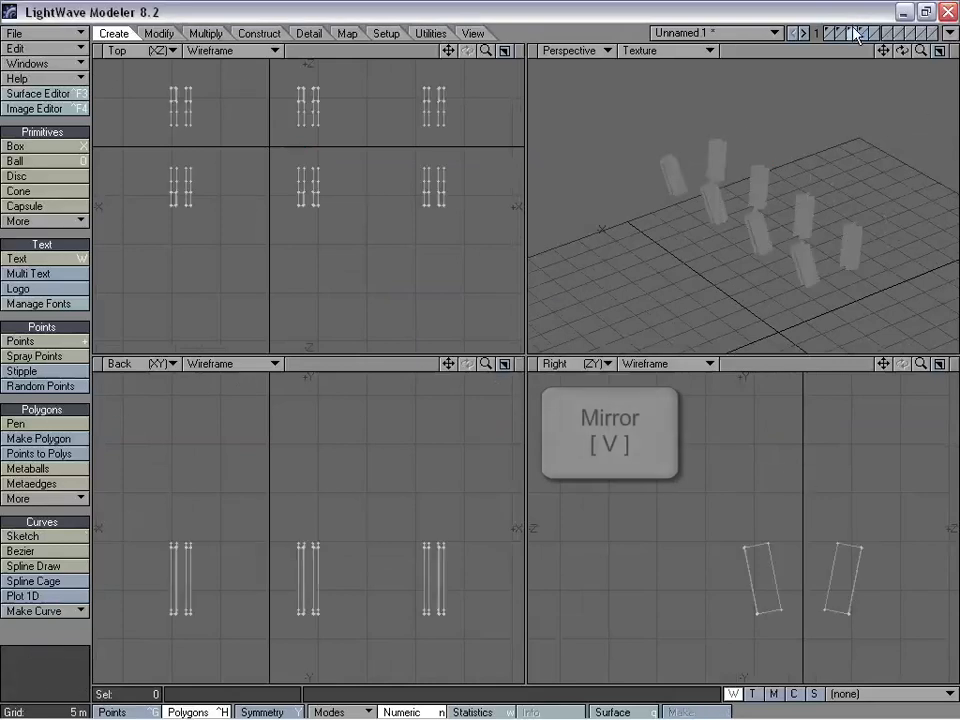
click(835, 33)
click(831, 33)
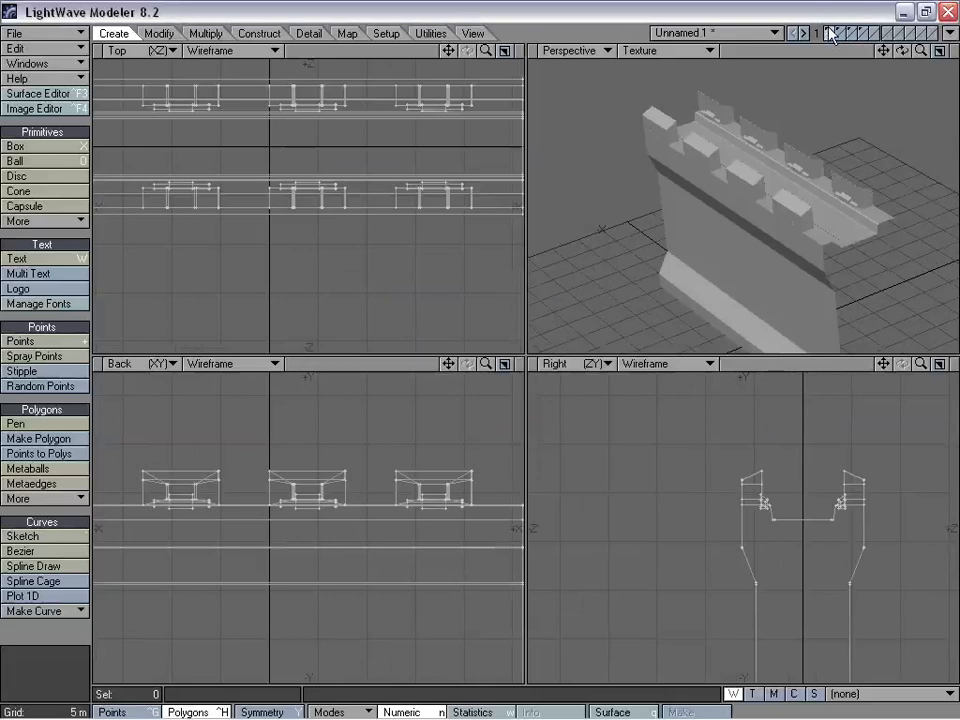
alt+drag(806, 212, 717, 204)
key(a)
click(736, 240)
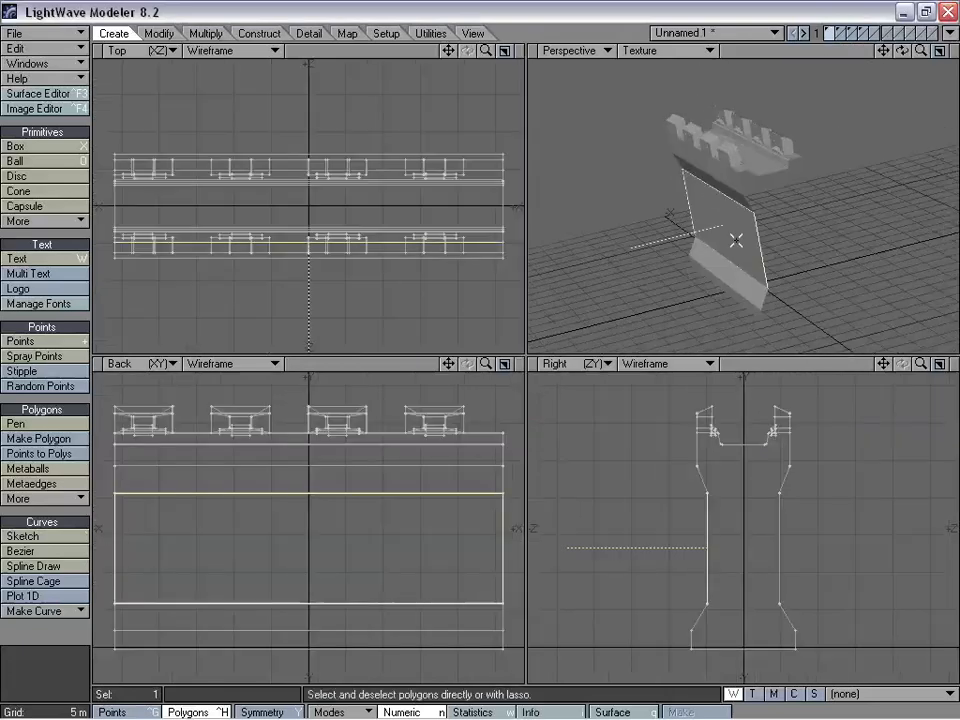
key(bracketright)
key(q)
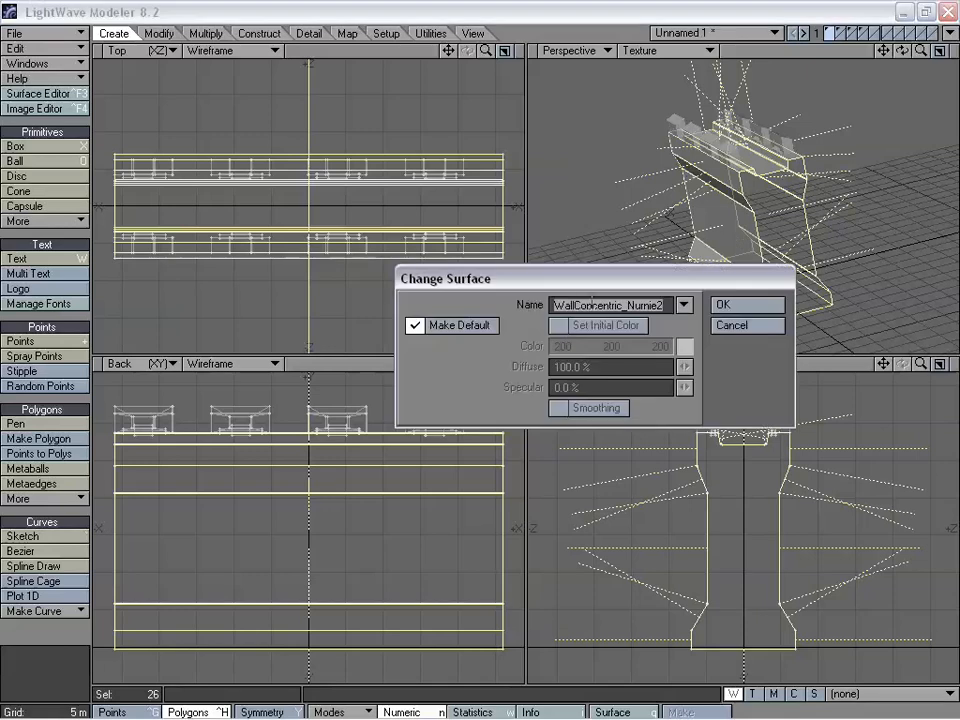
drag(627, 305, 706, 305)
key(BackSpace)
key(BackSpace)
key(Return)
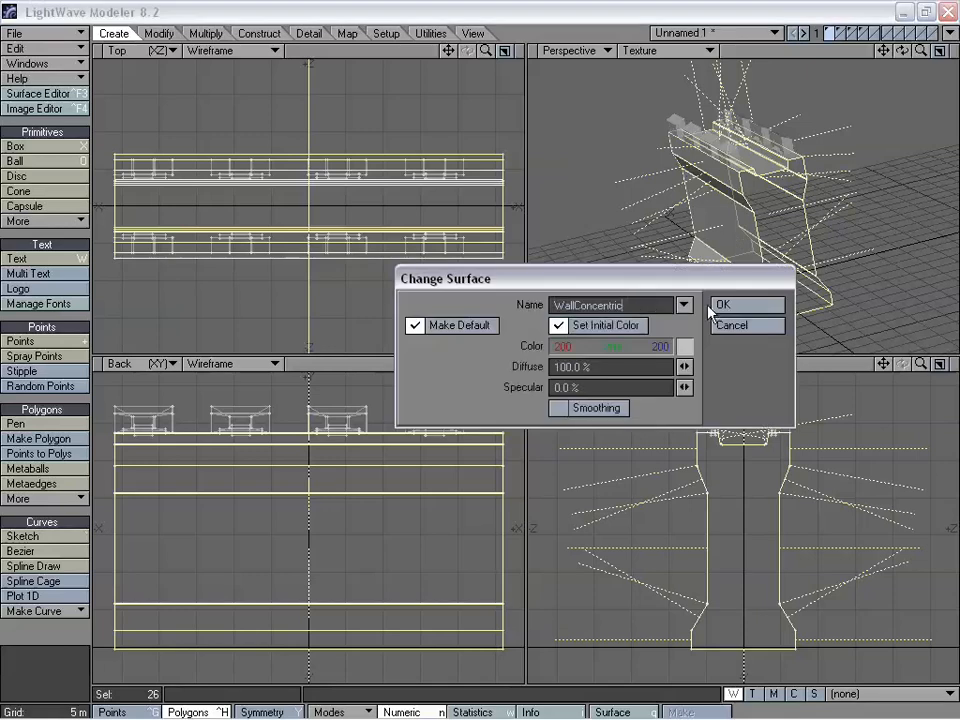
key(Return)
click(69, 624)
Step: Move the trim ledges, support bars and upright strips out of their separate layers into the first layer with the wall
alt+drag(765, 140, 832, 165)
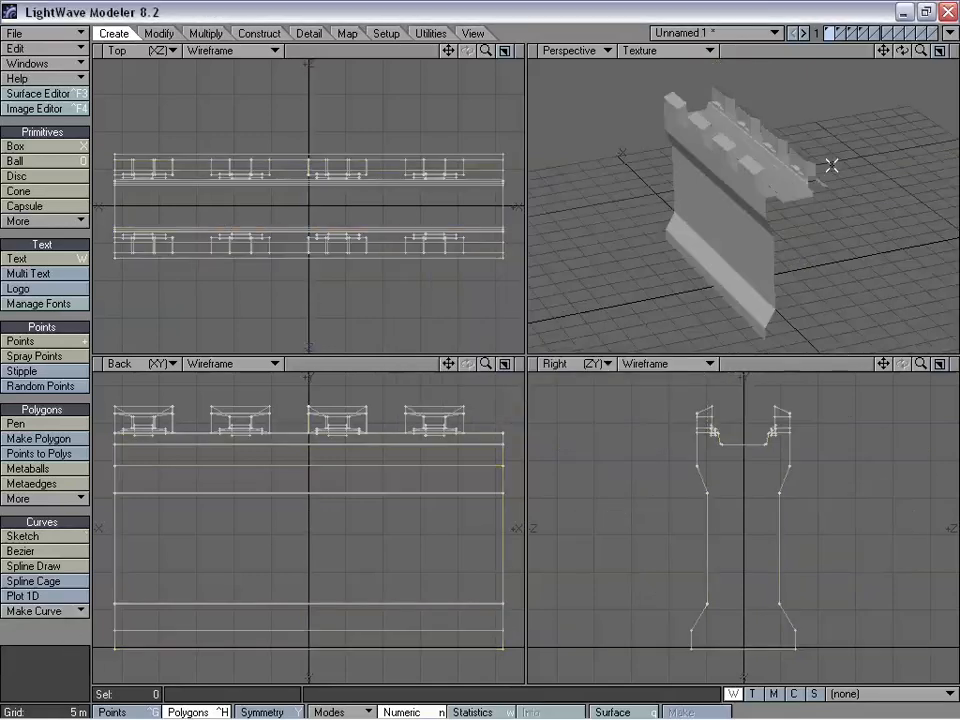
click(835, 34)
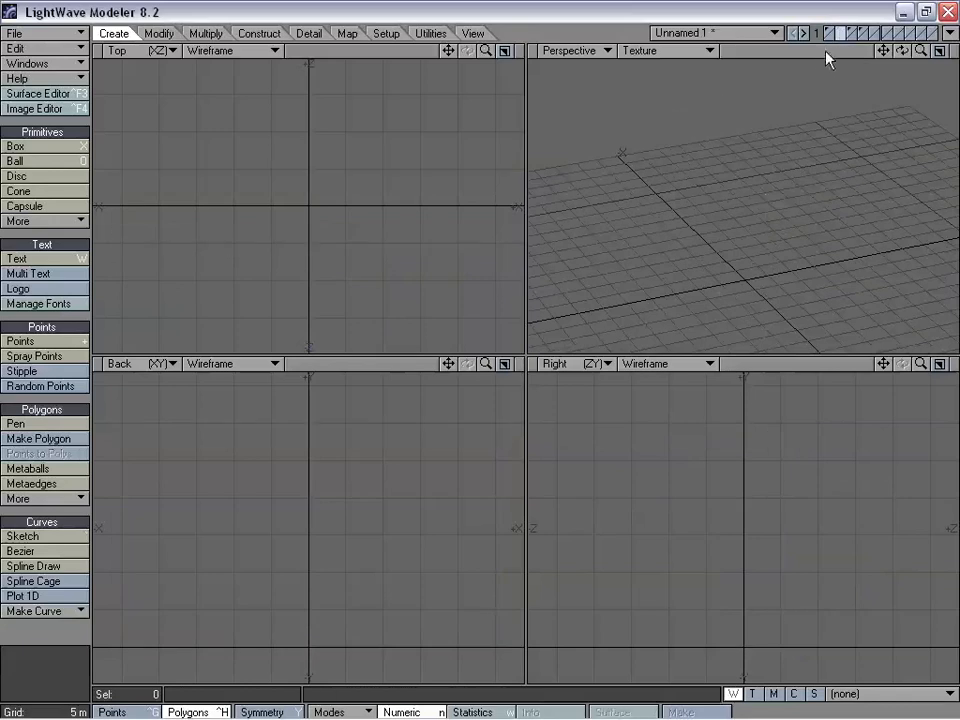
click(829, 36)
click(842, 36)
click(835, 35)
click(866, 35)
click(827, 34)
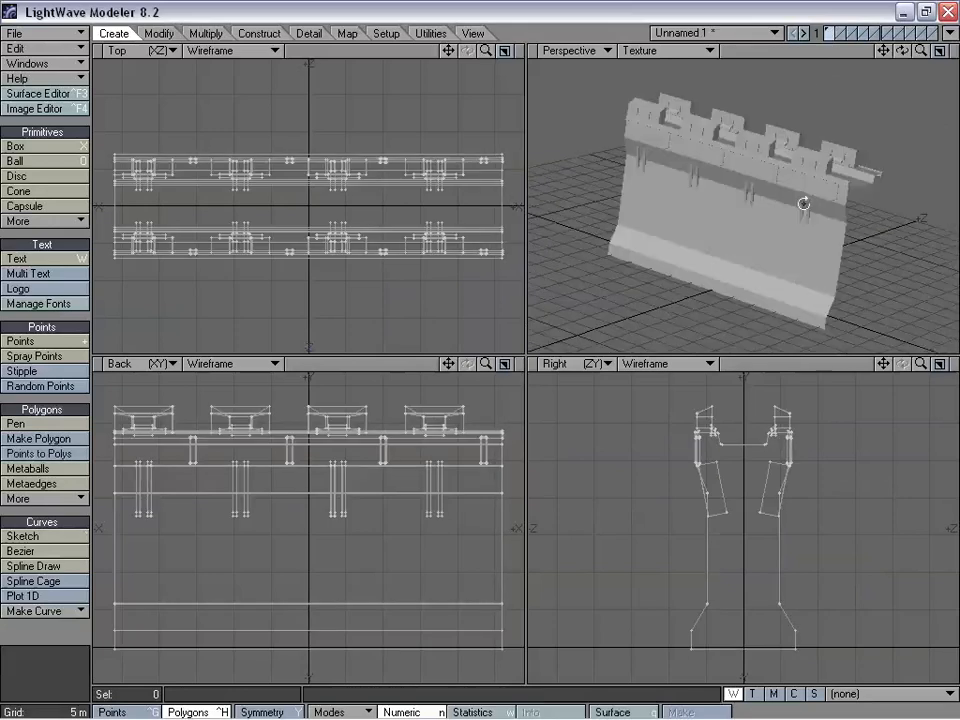